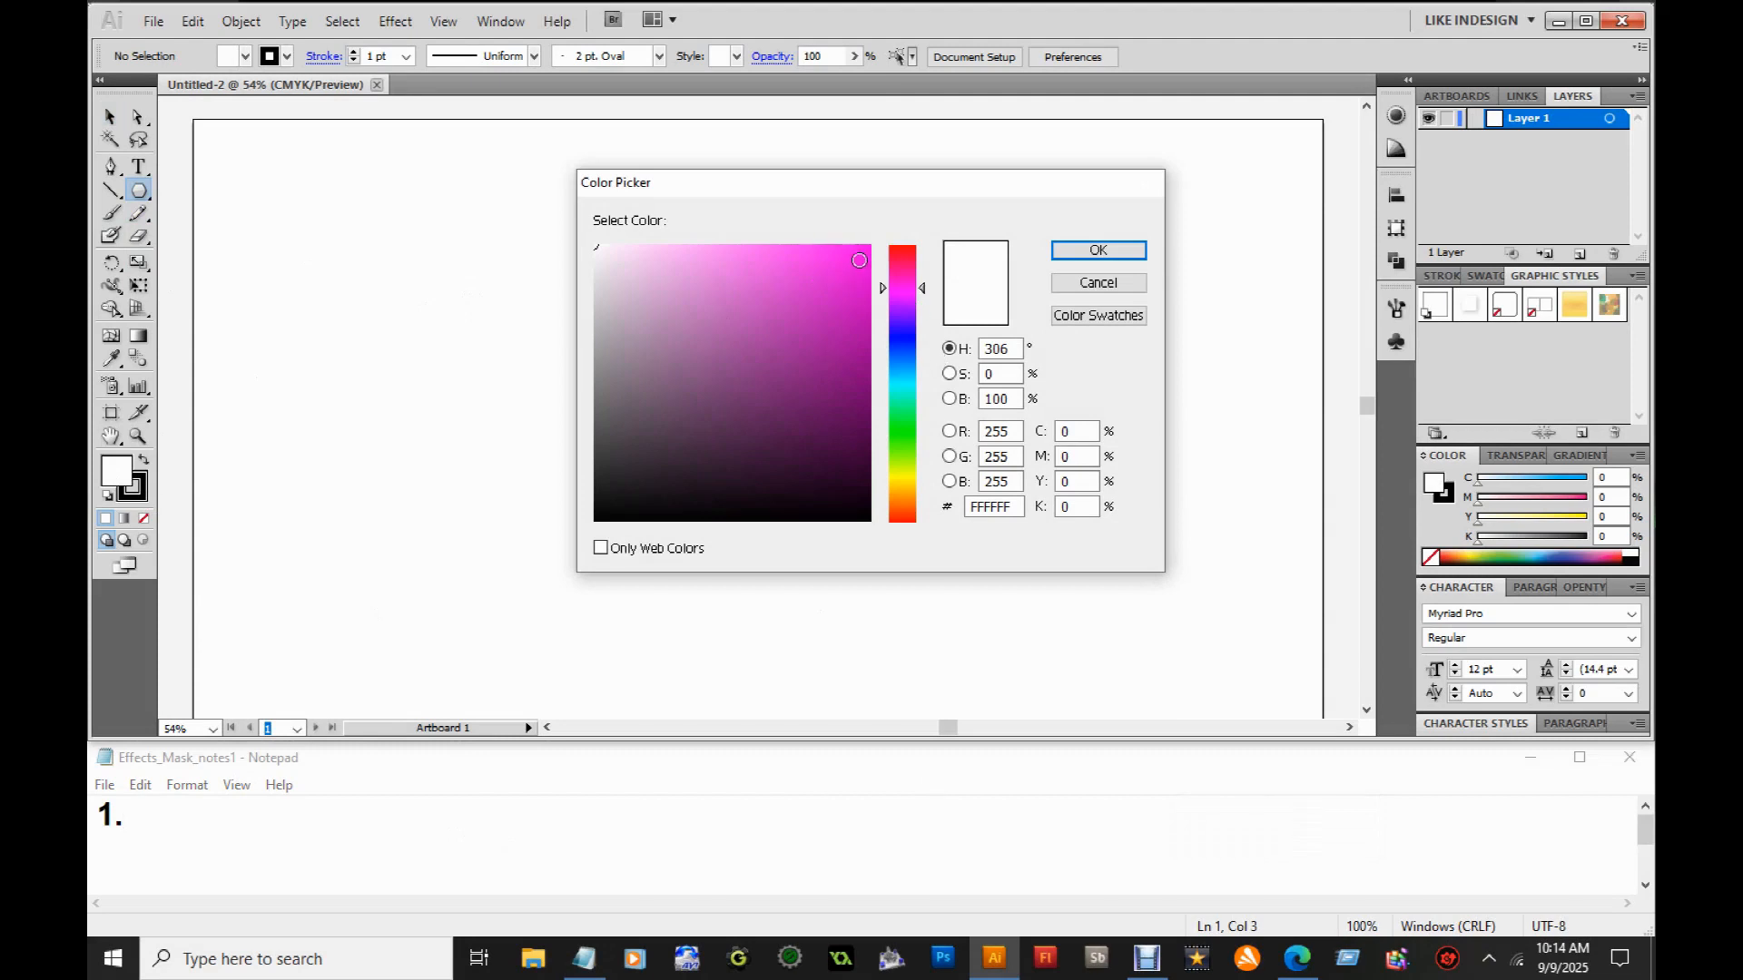
Accept the magenta fill color, draw a tilted hexagon about 457 by 489 px, and place it in the artboard's upper-left area
key("Return")
left_click_drag(445, 256, 514, 329)
left_click(110, 117)
left_click_drag(399, 236, 485, 380)
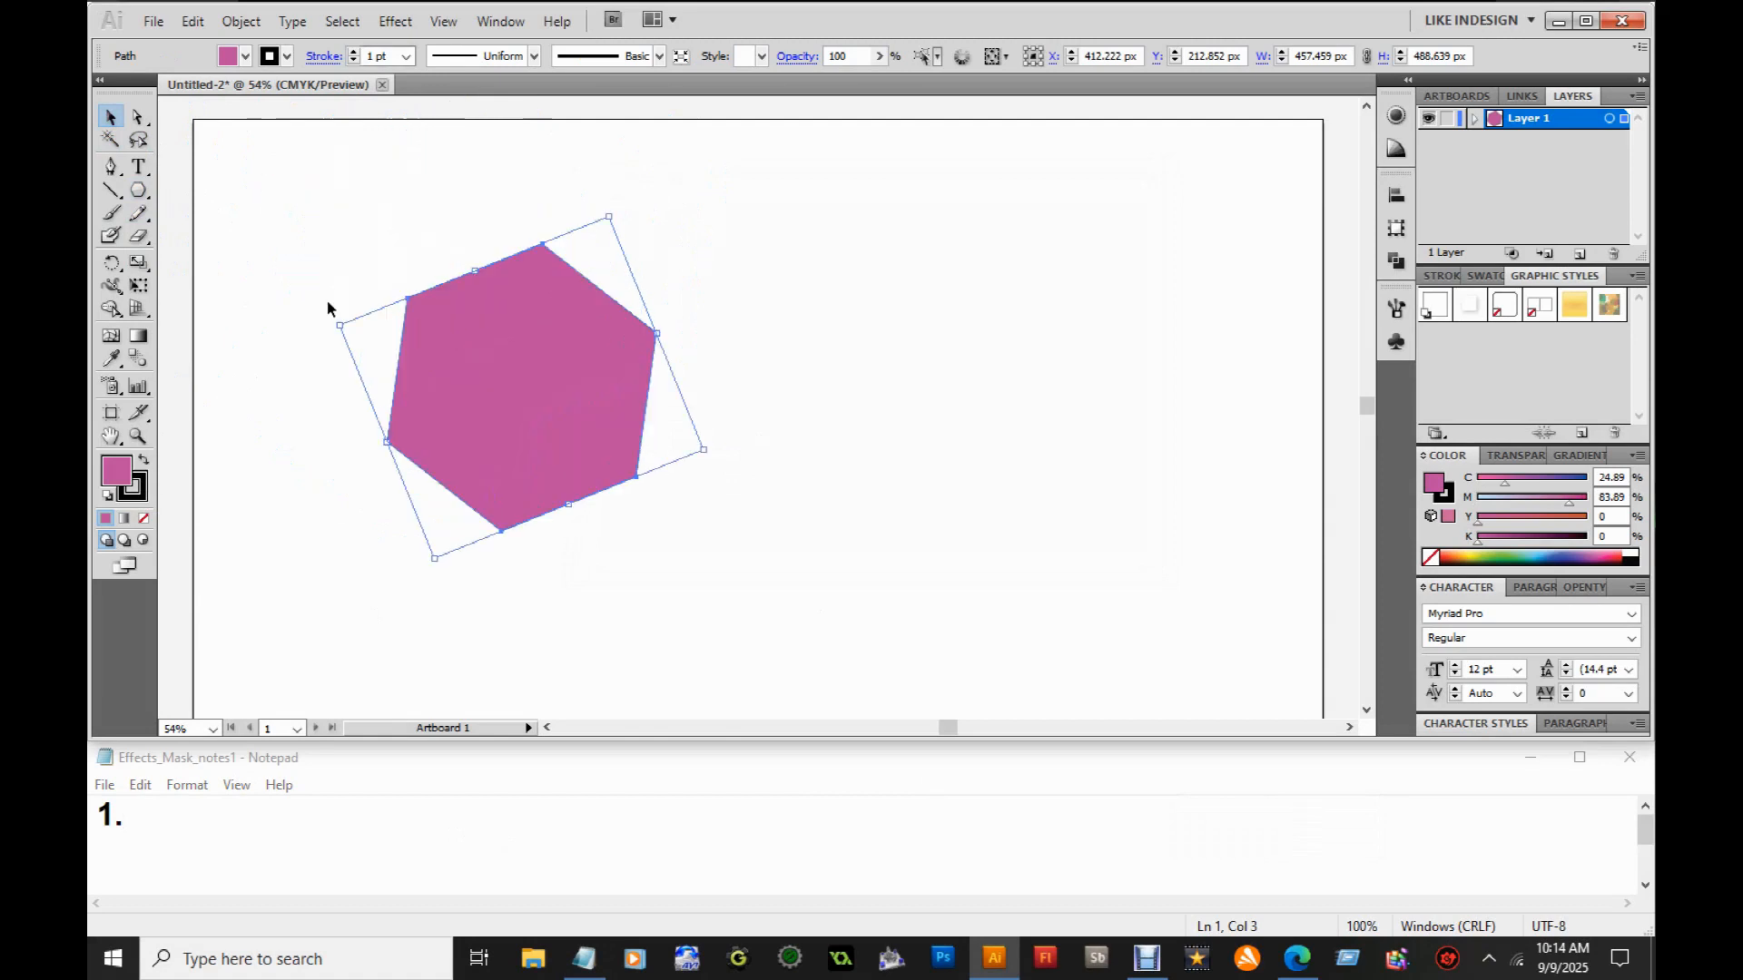
In the Notepad notes, write "Select a Shape you want to use and choose a Fill Color" after the number 1
left_click(139, 192)
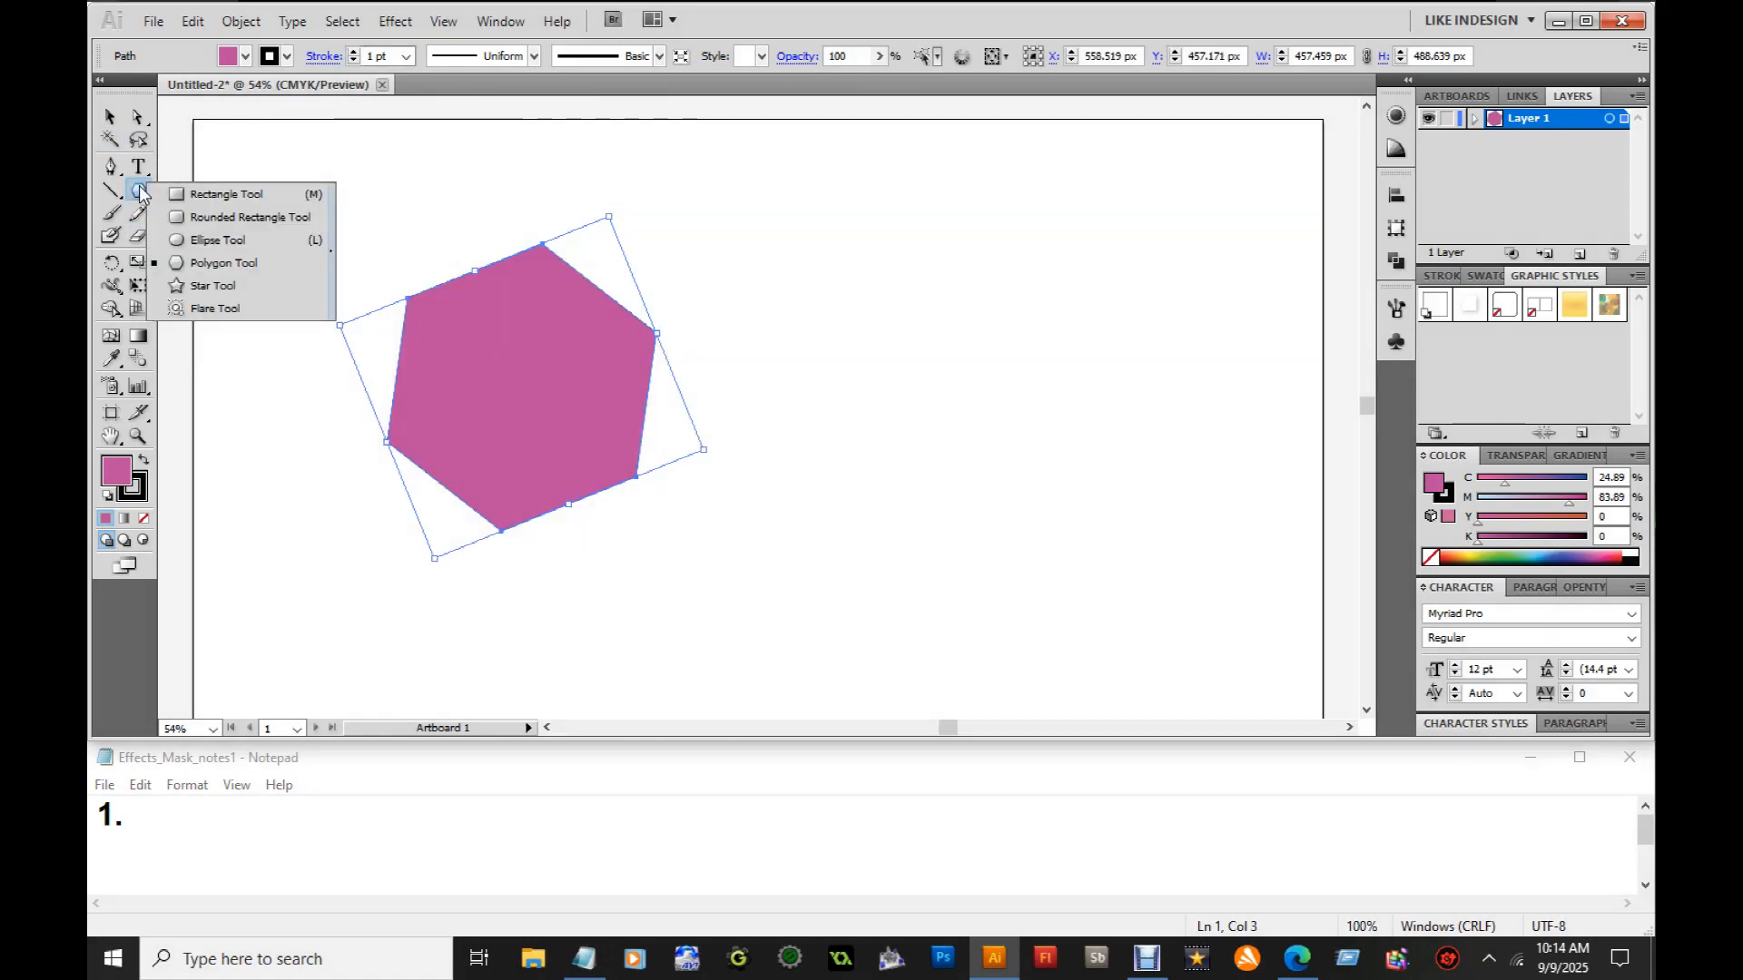
left_click(188, 819)
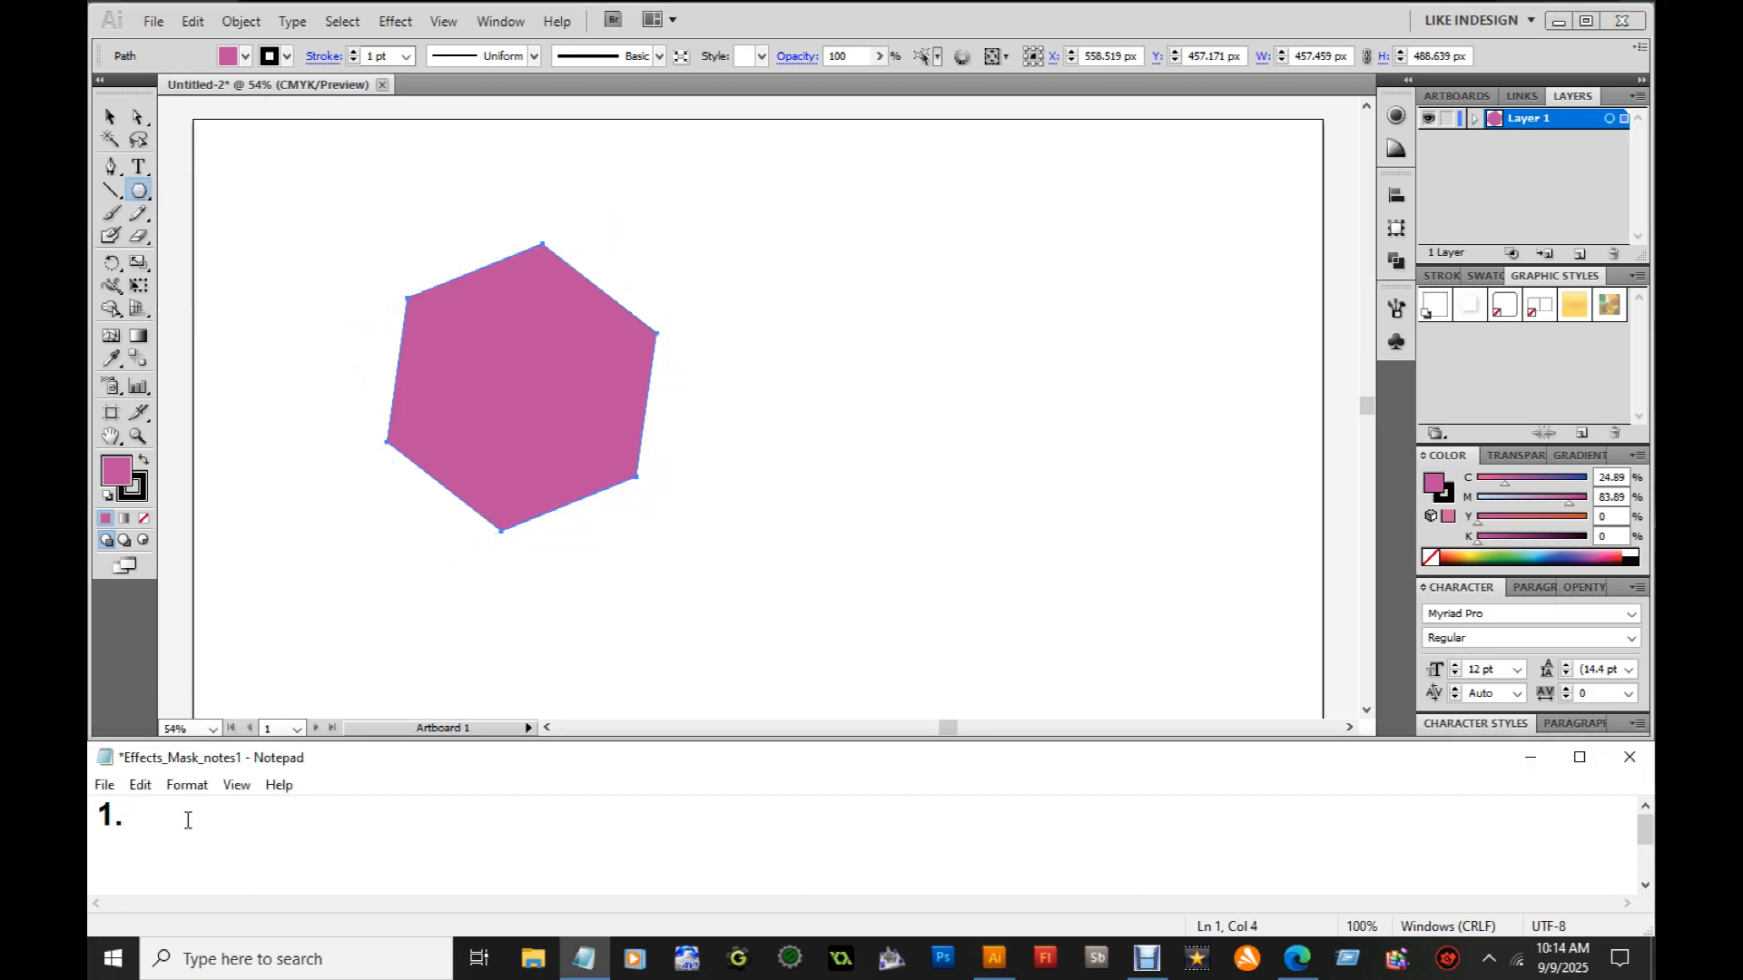
type("Select a Sh")
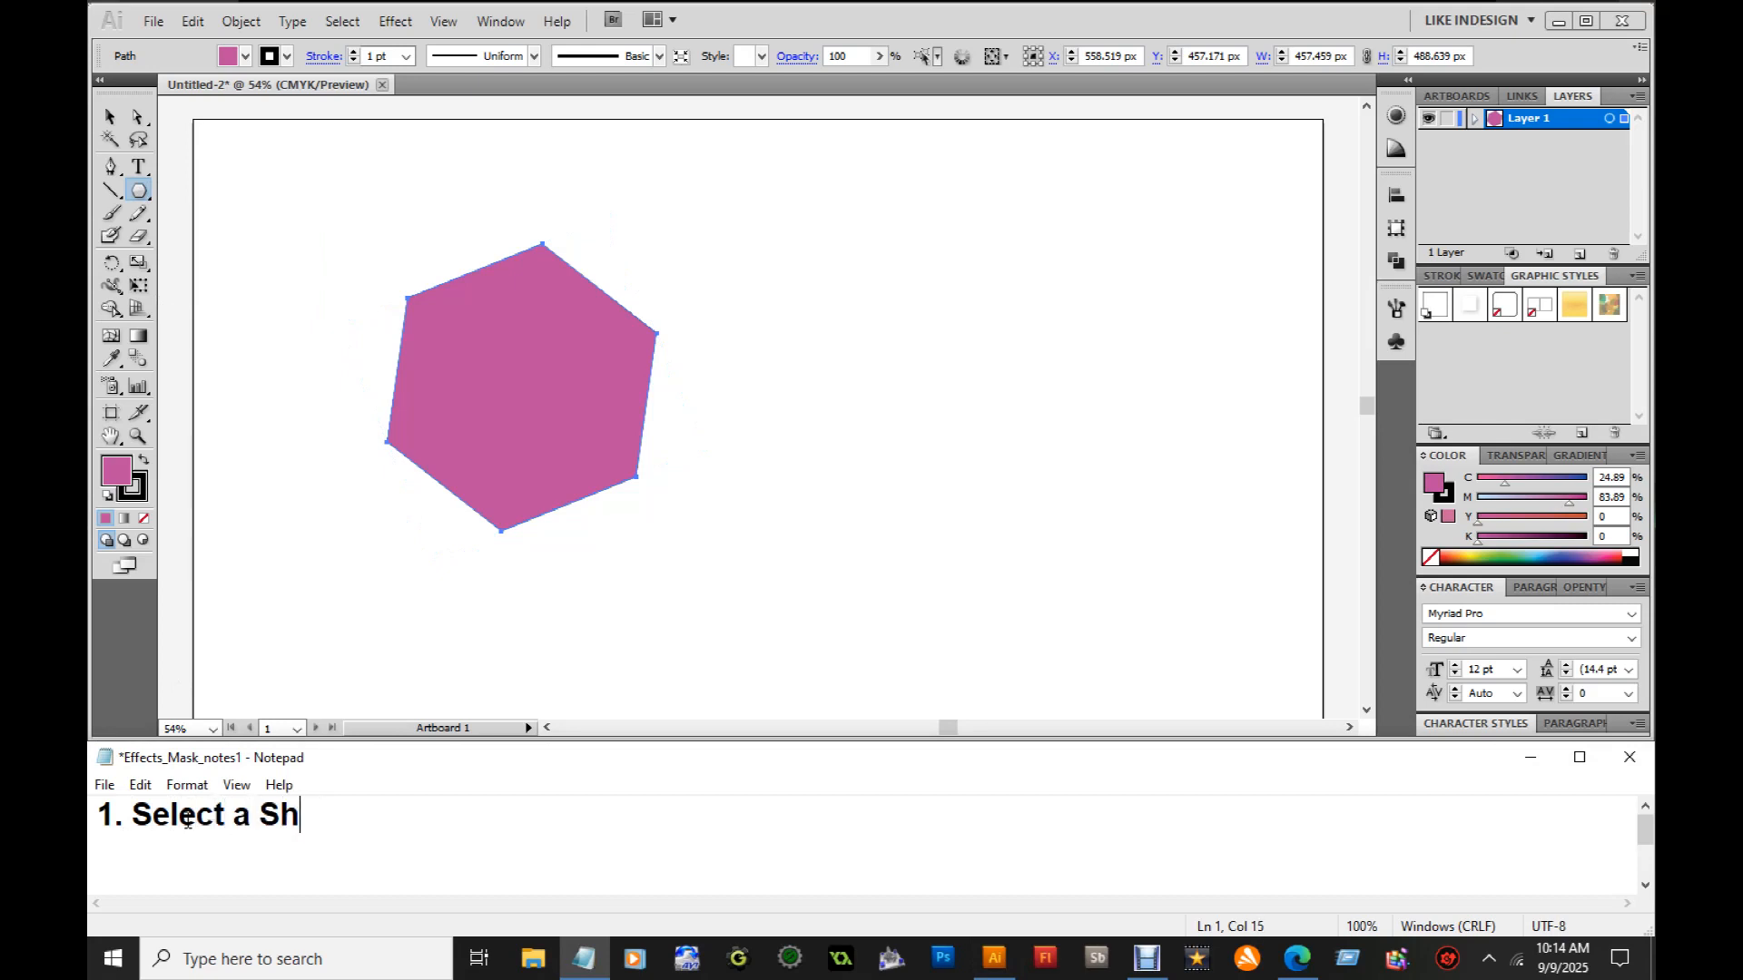
type("ape you w")
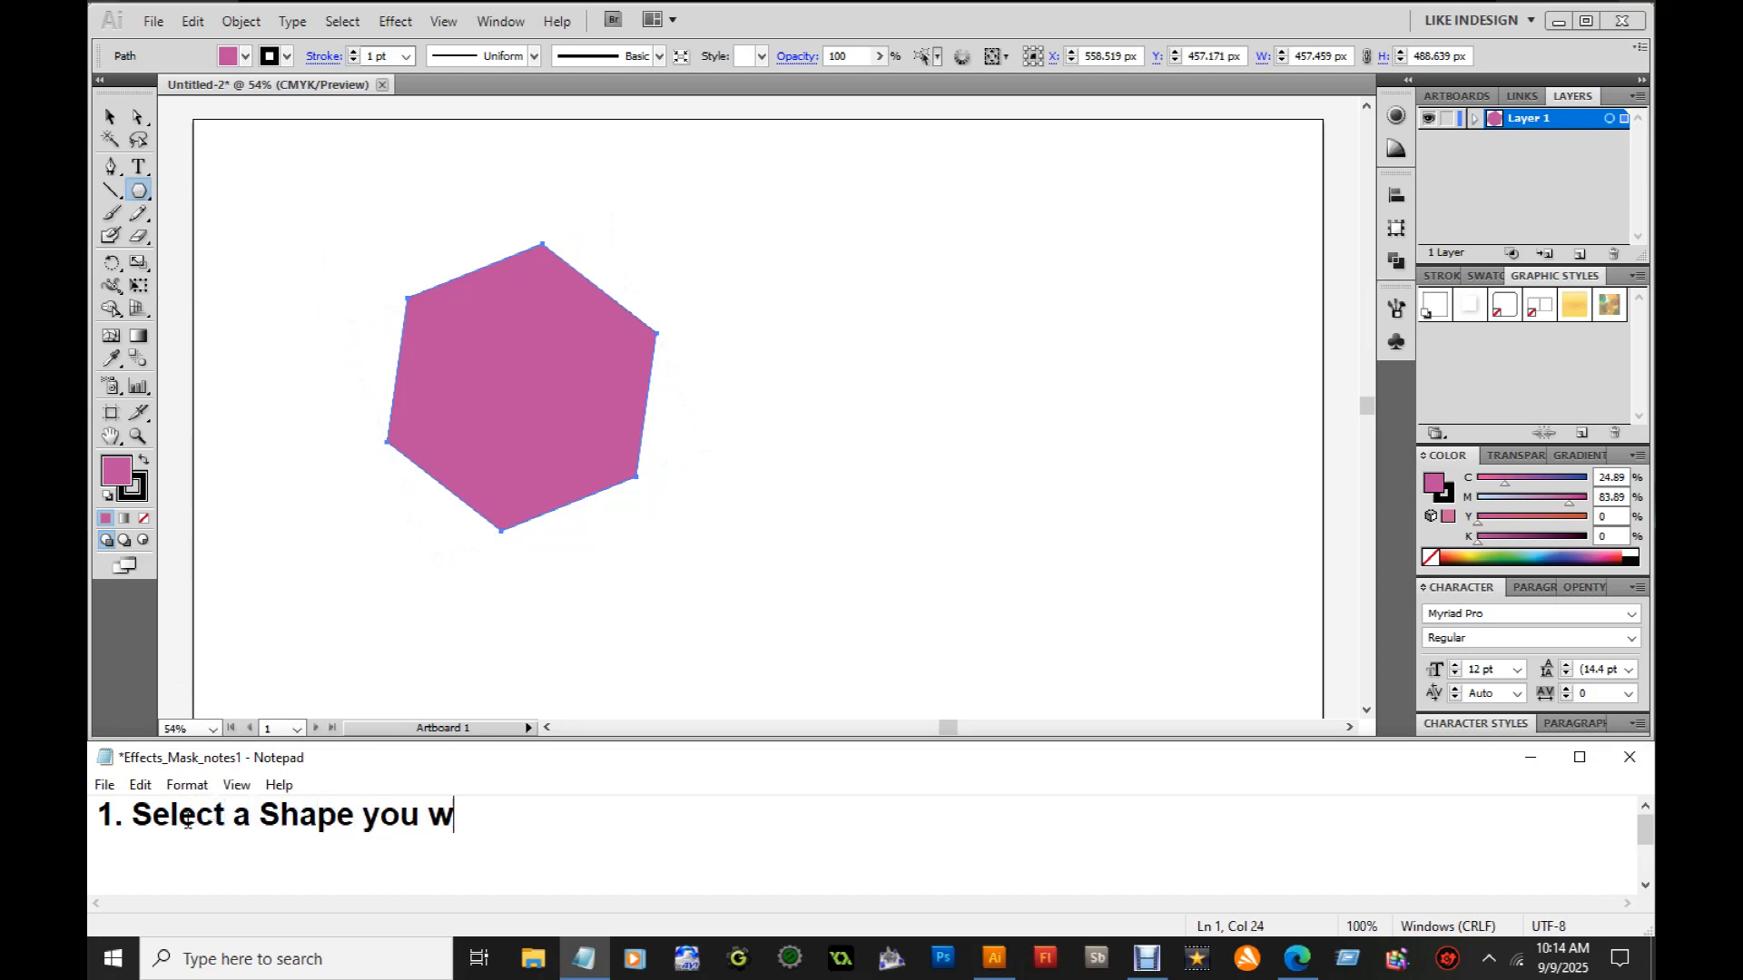
type("ant to use and ")
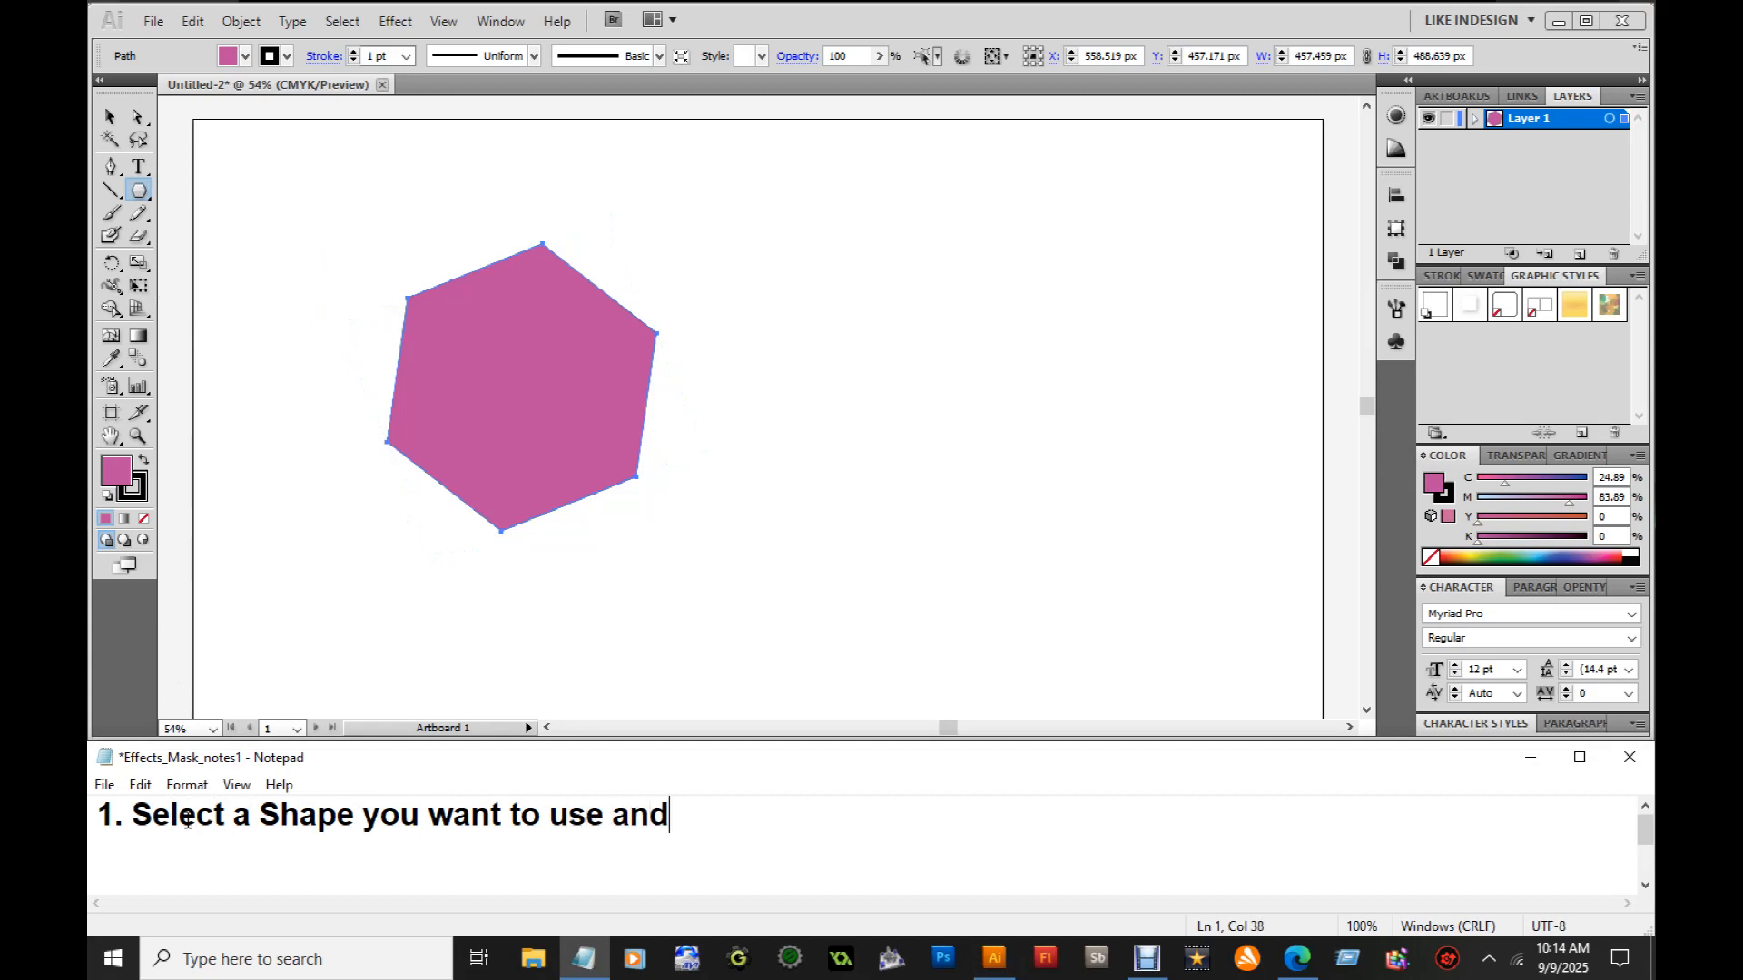
type("choose a Fill Color")
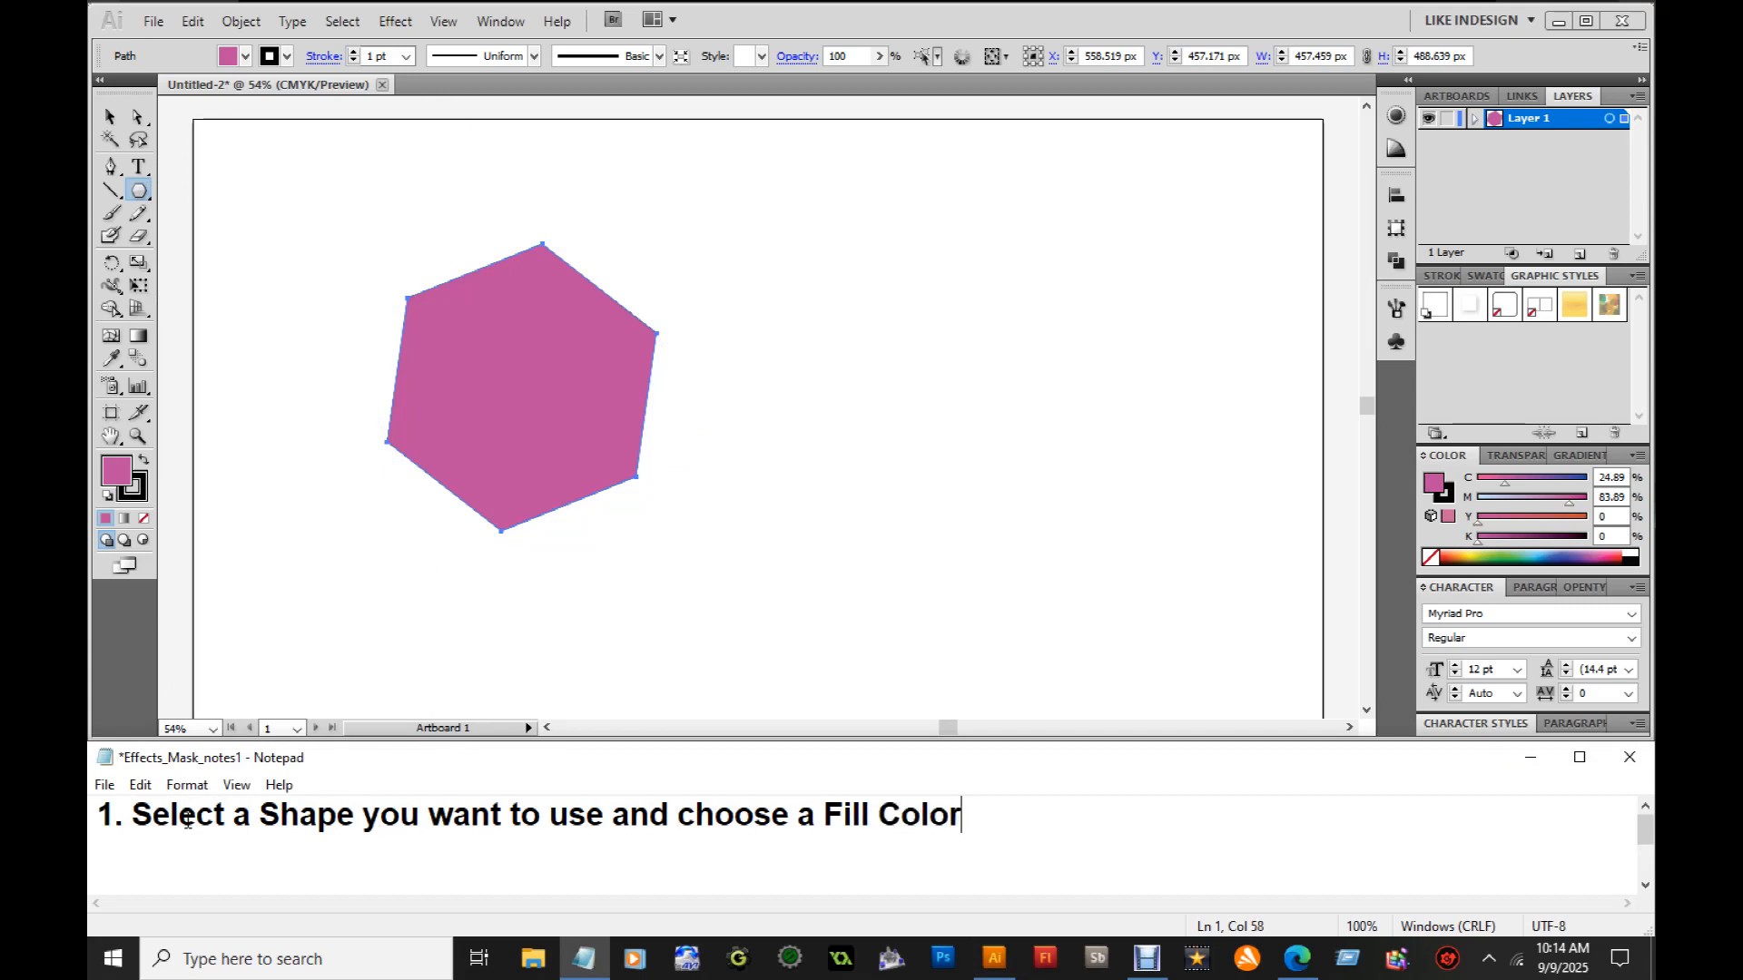
left_click(144, 190)
mouse_move(144, 192)
left_mouse_down()
mouse_move(198, 218)
mouse_move(194, 289)
mouse_move(195, 194)
mouse_move(138, 192)
left_mouse_up()
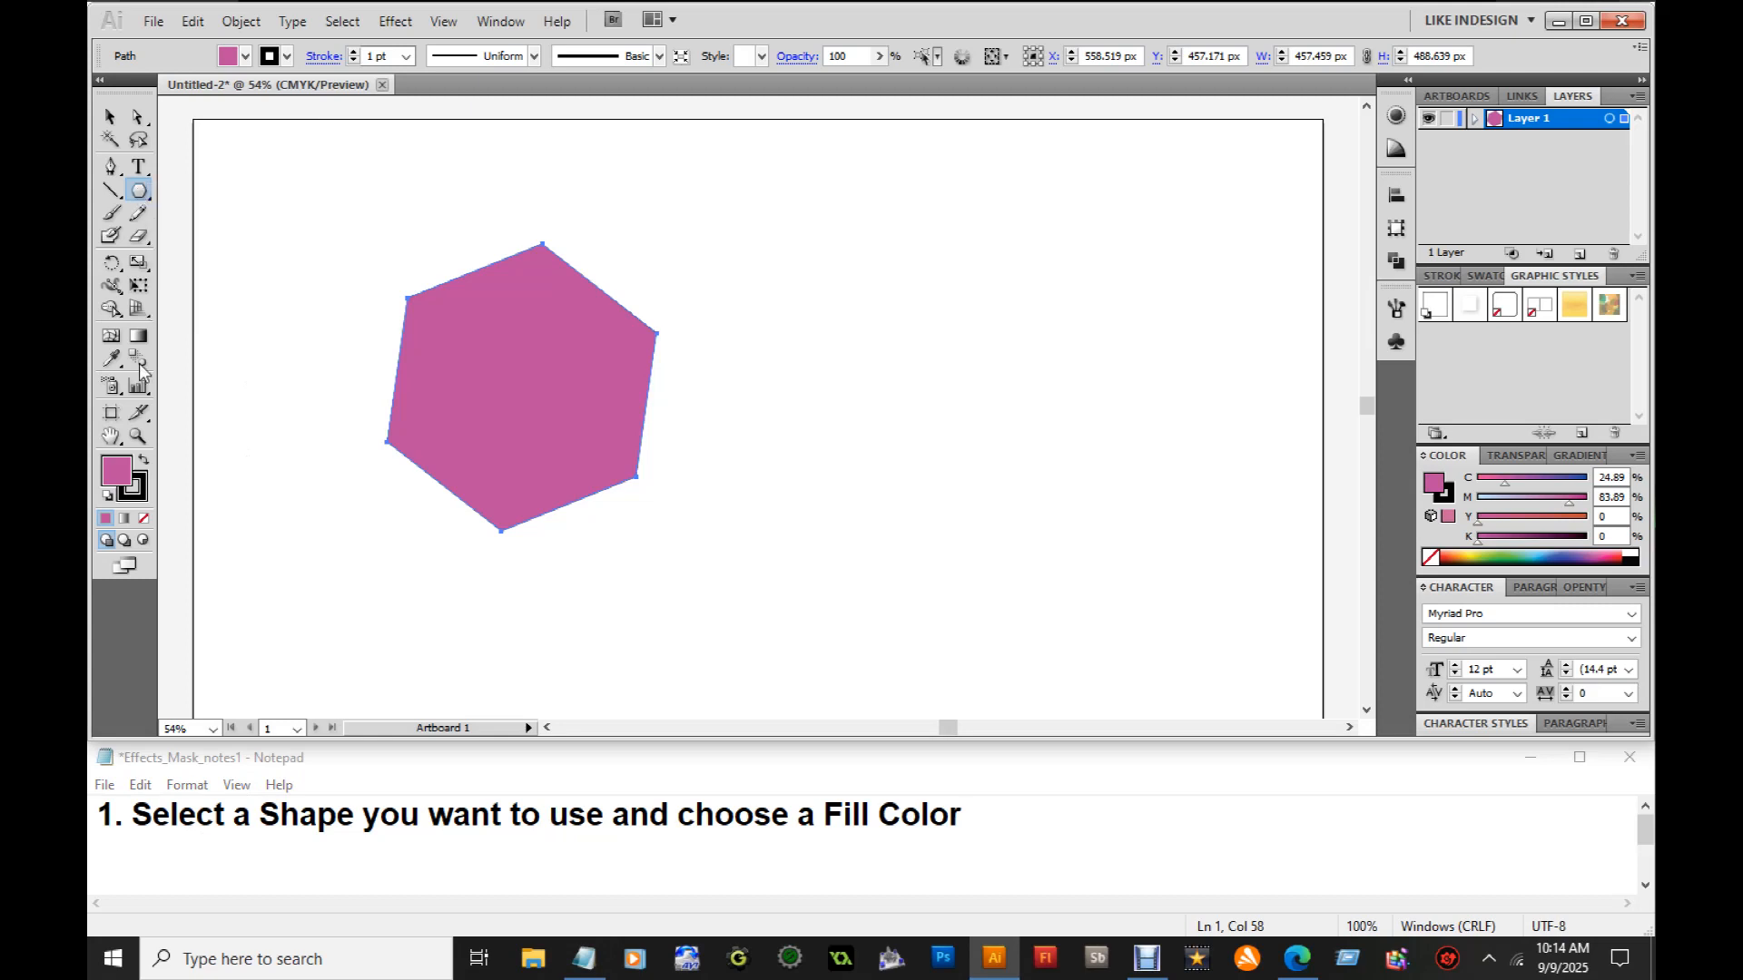
double_click(122, 476)
left_click(1092, 284)
Append ", add a Stroke" to the end of line 1 in the Notepad notes
left_click(972, 812)
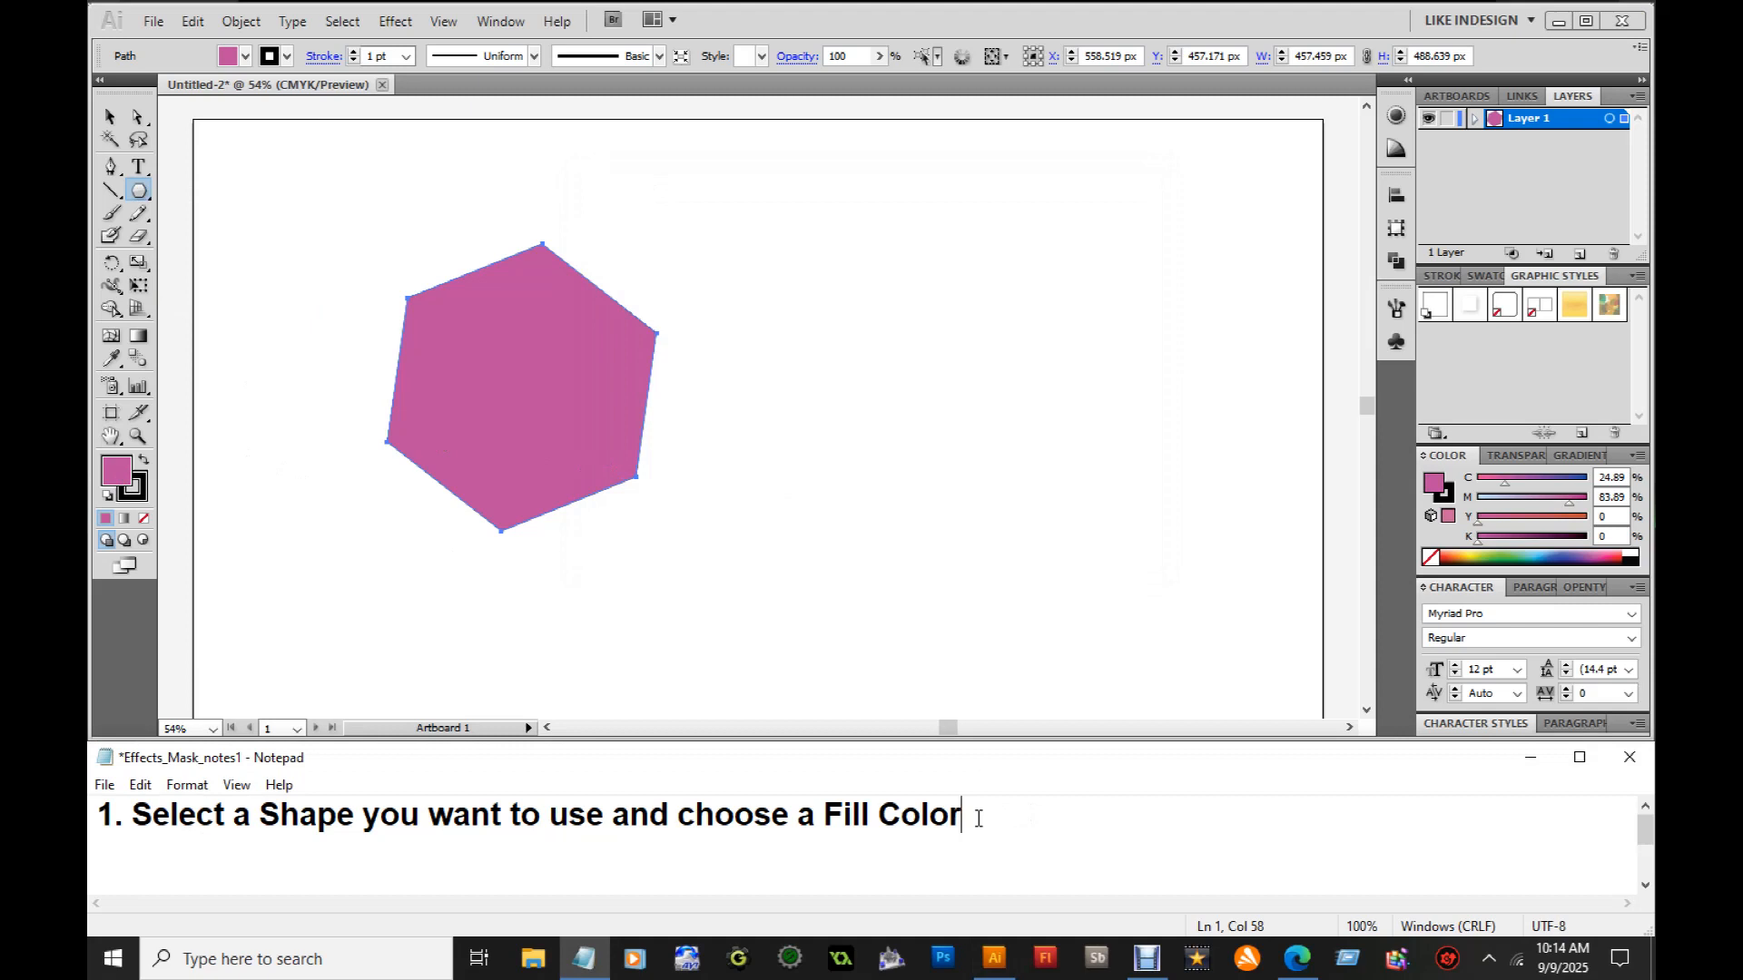
type(", ")
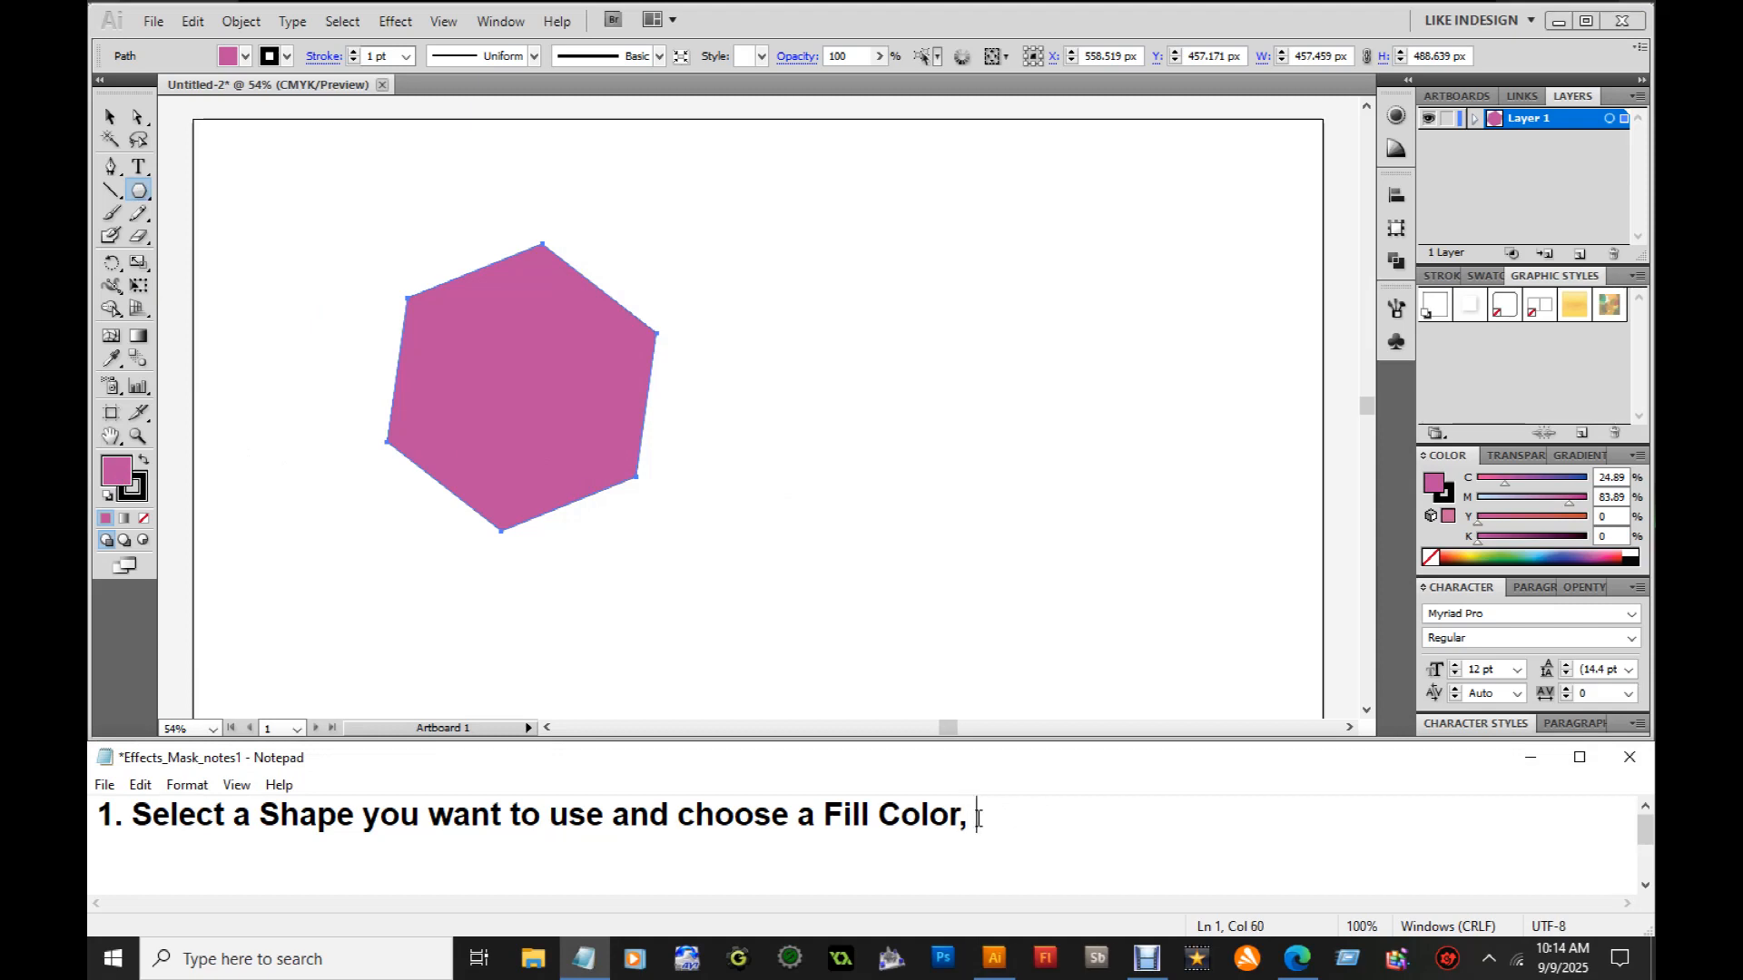
type("add a Stroke")
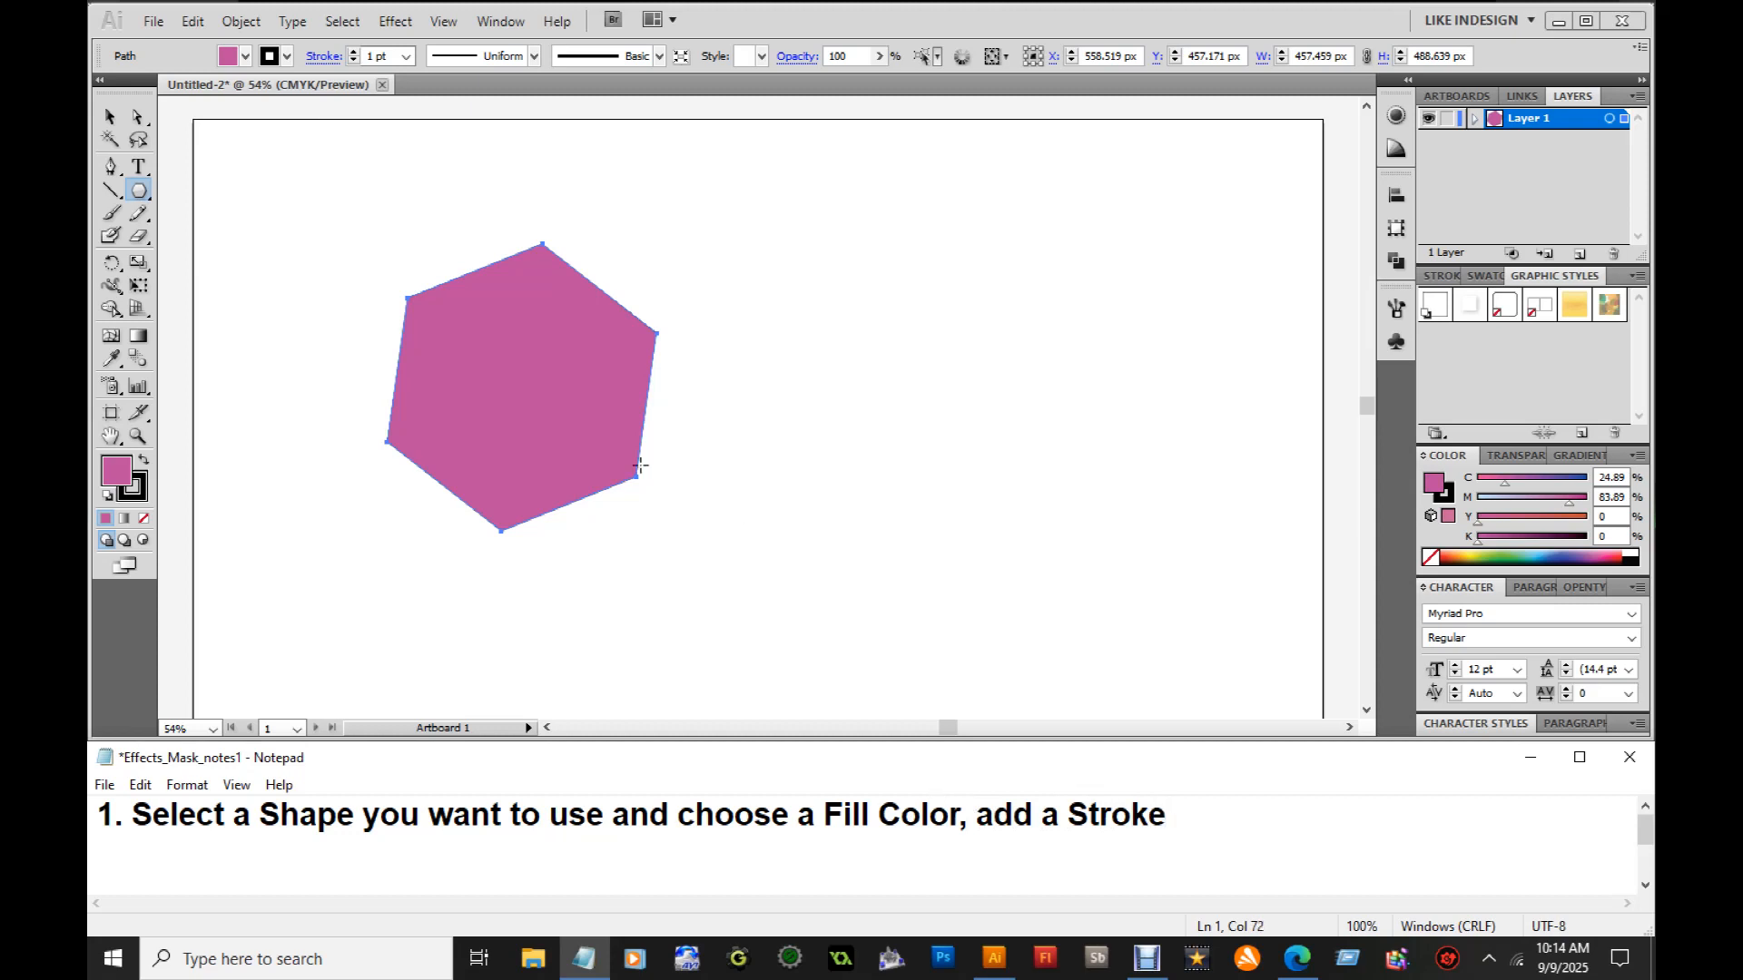
In Illustrator, change the hexagon's stroke color to blue, about C 87, M 77, Y 0, K 0
left_click(132, 490)
double_click(131, 490)
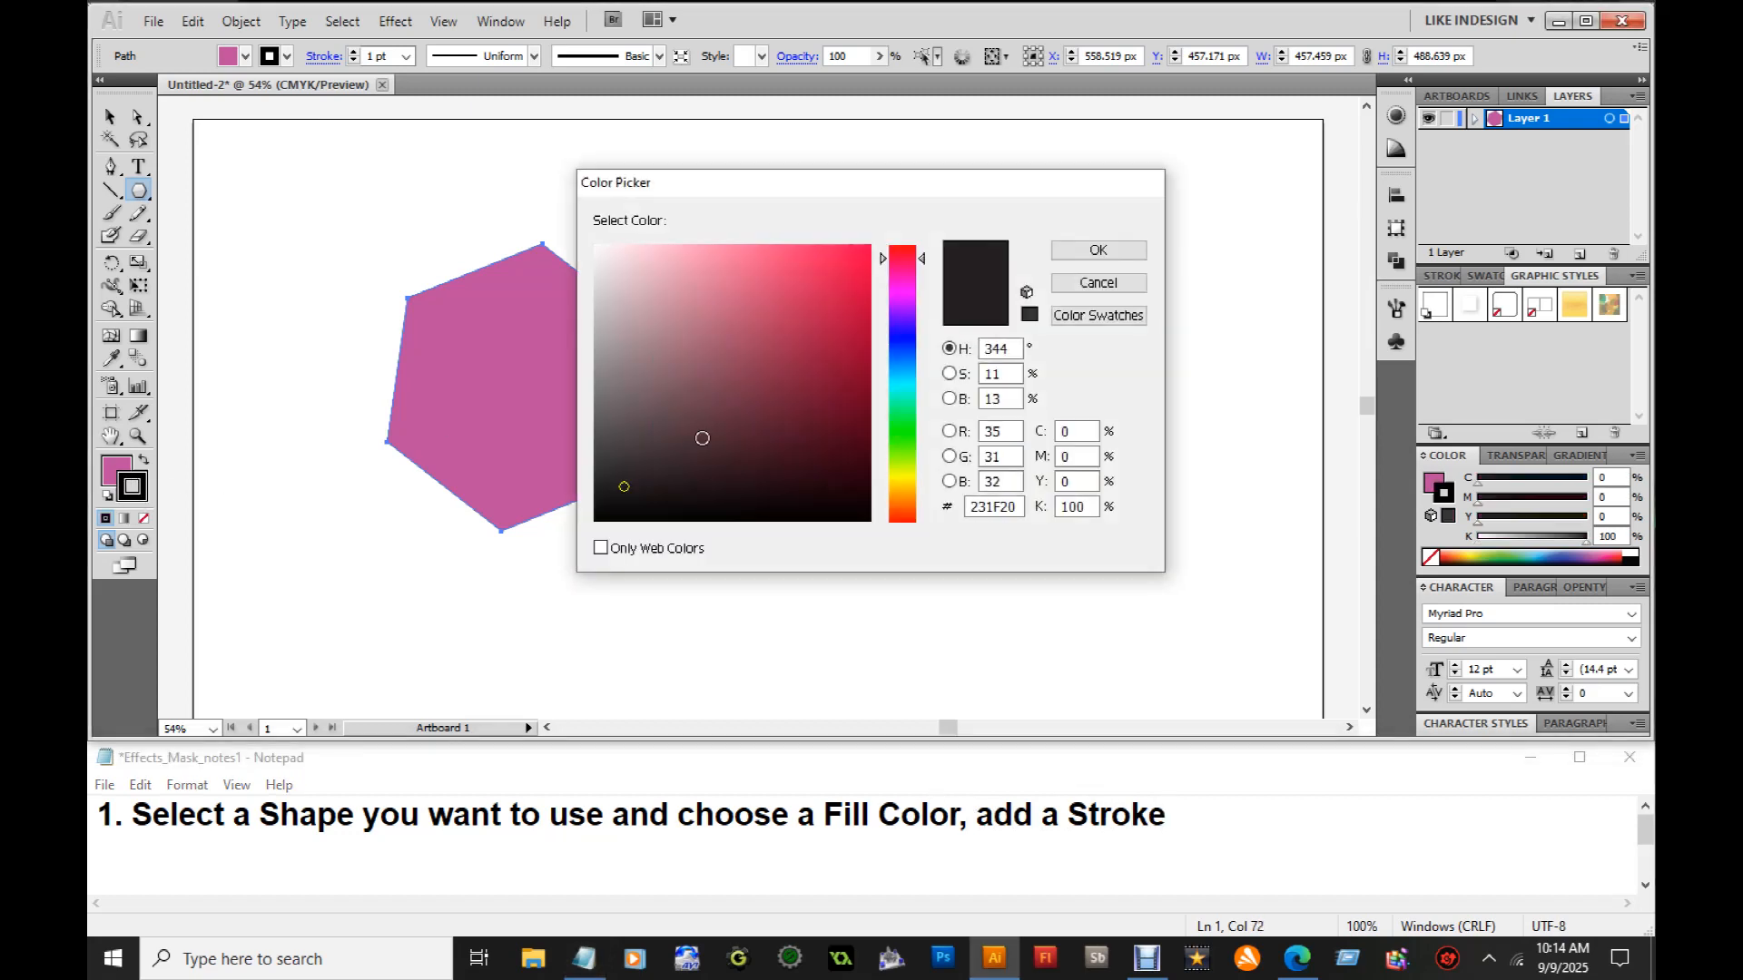
left_click(905, 348)
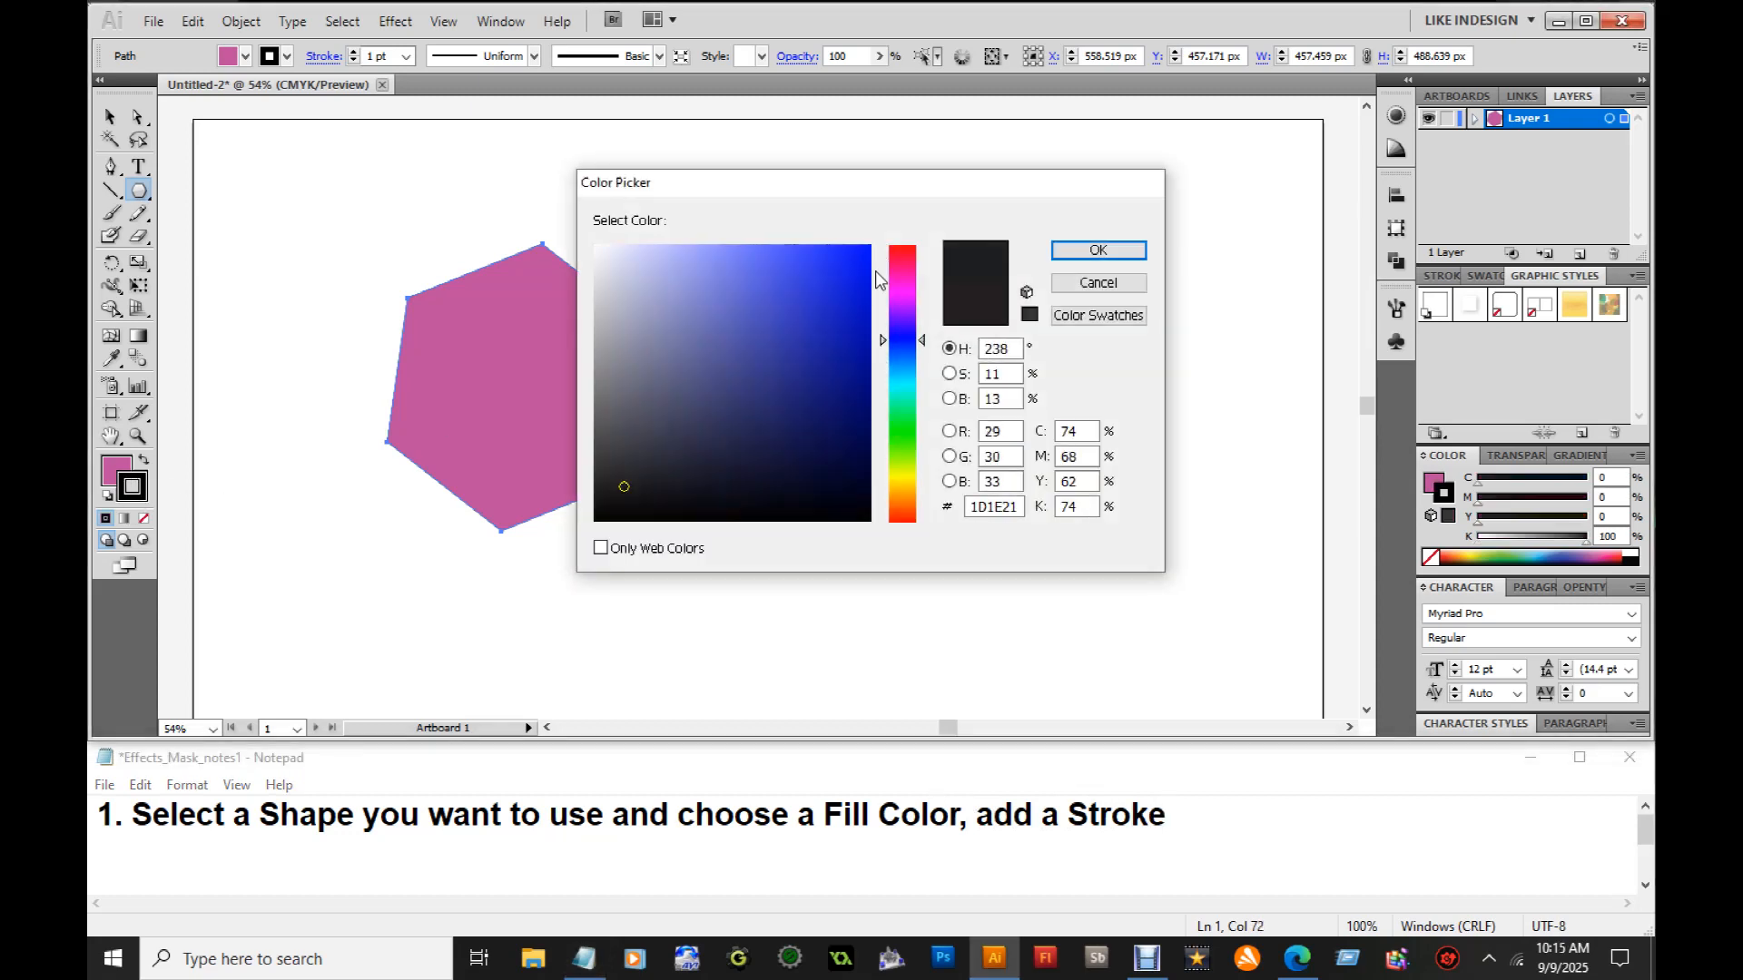
left_click(830, 277)
left_click(1098, 251)
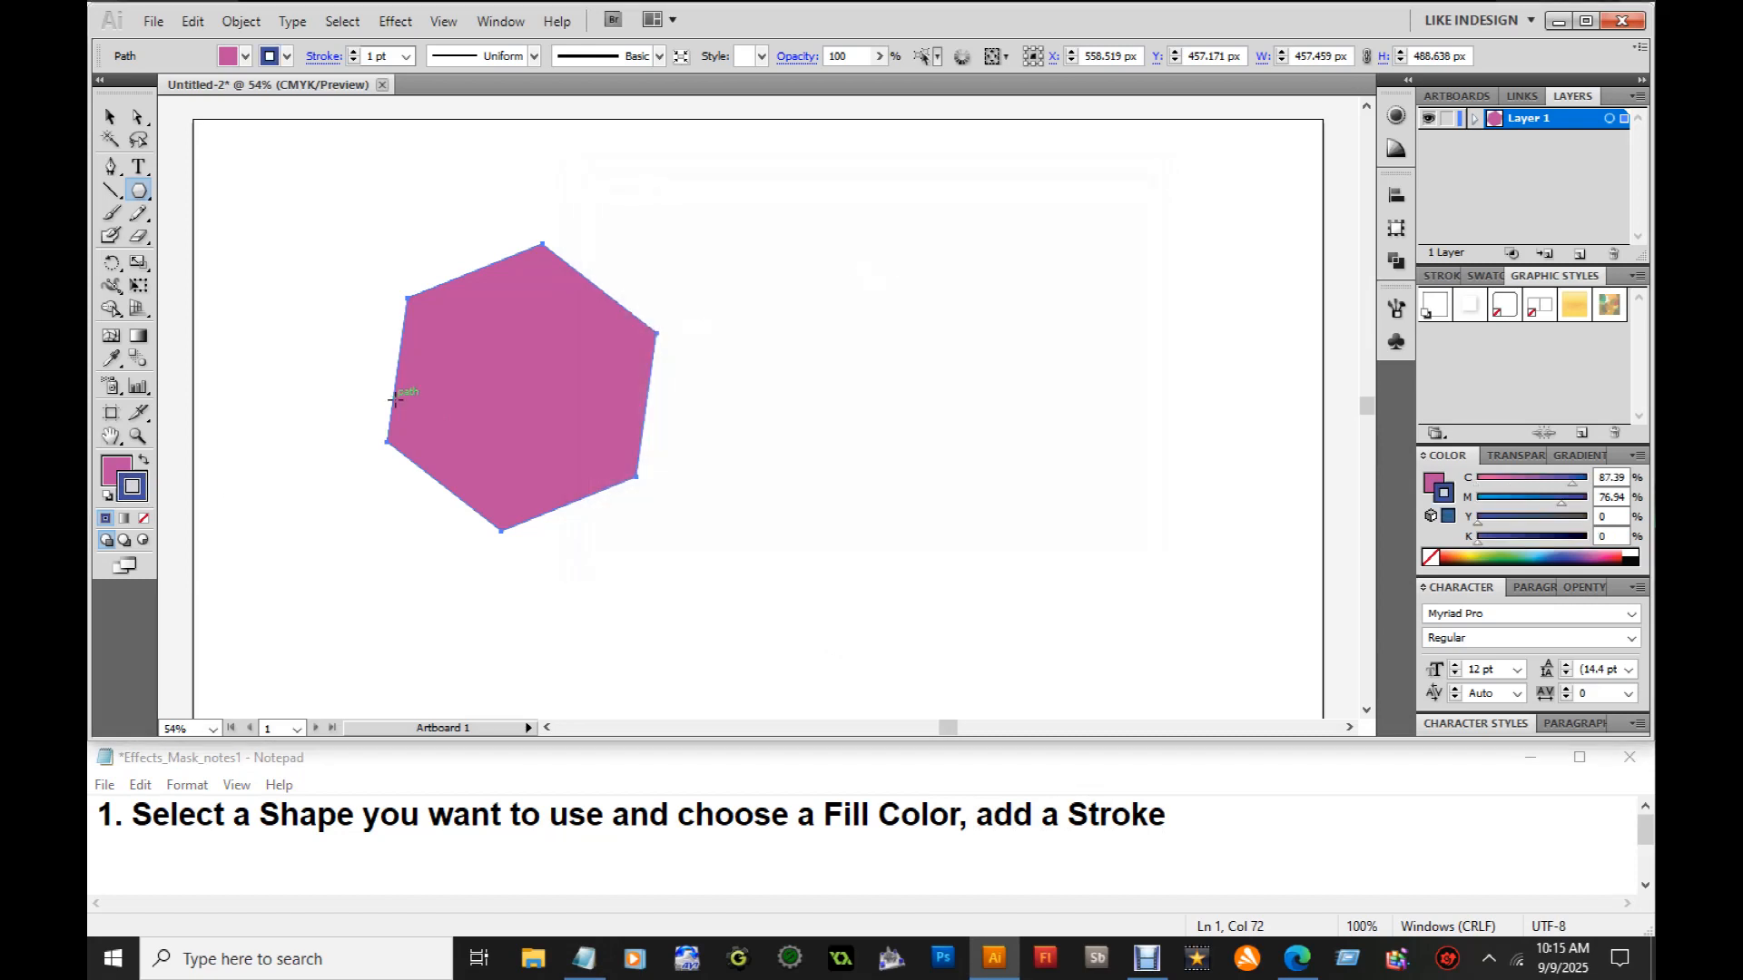
Set the hexagon's stroke weight to 13 pt and deselect the shape
left_click(353, 52)
left_click(353, 51)
left_click(353, 52)
left_click(353, 52)
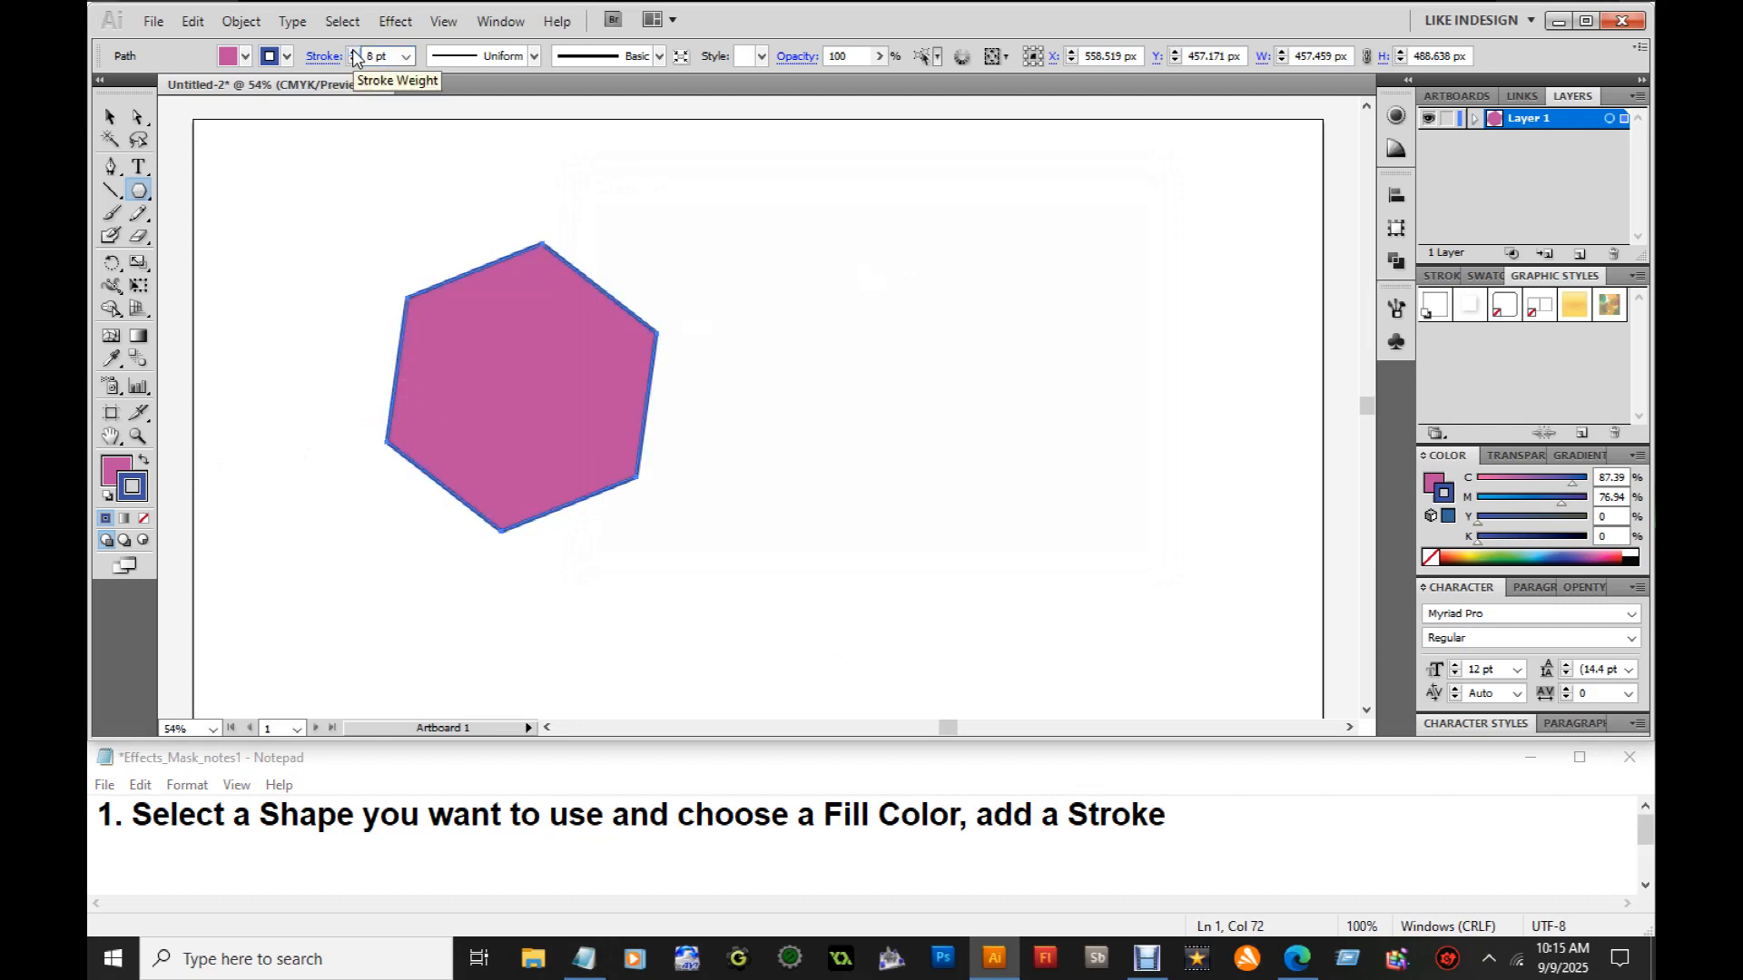
left_click(138, 436)
left_click(493, 341)
left_click(773, 410)
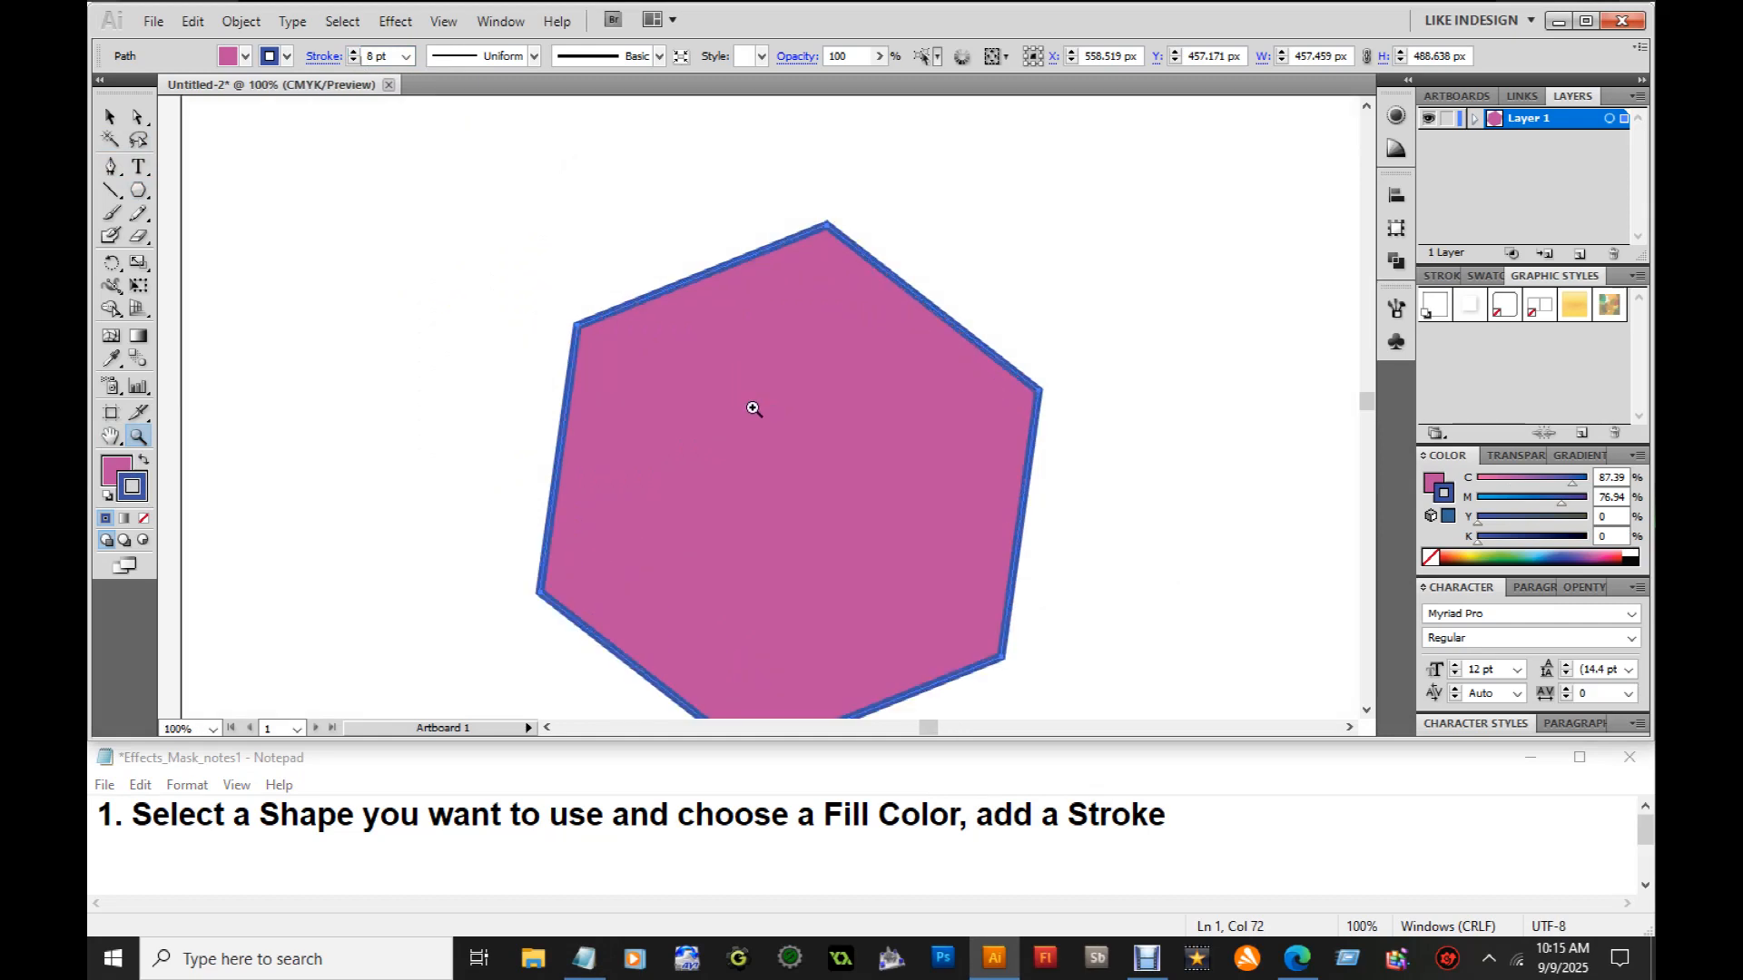
left_click(110, 116)
left_click(354, 50)
left_click(354, 51)
left_click(354, 51)
left_click(354, 51)
left_click(354, 51)
left_click(354, 52)
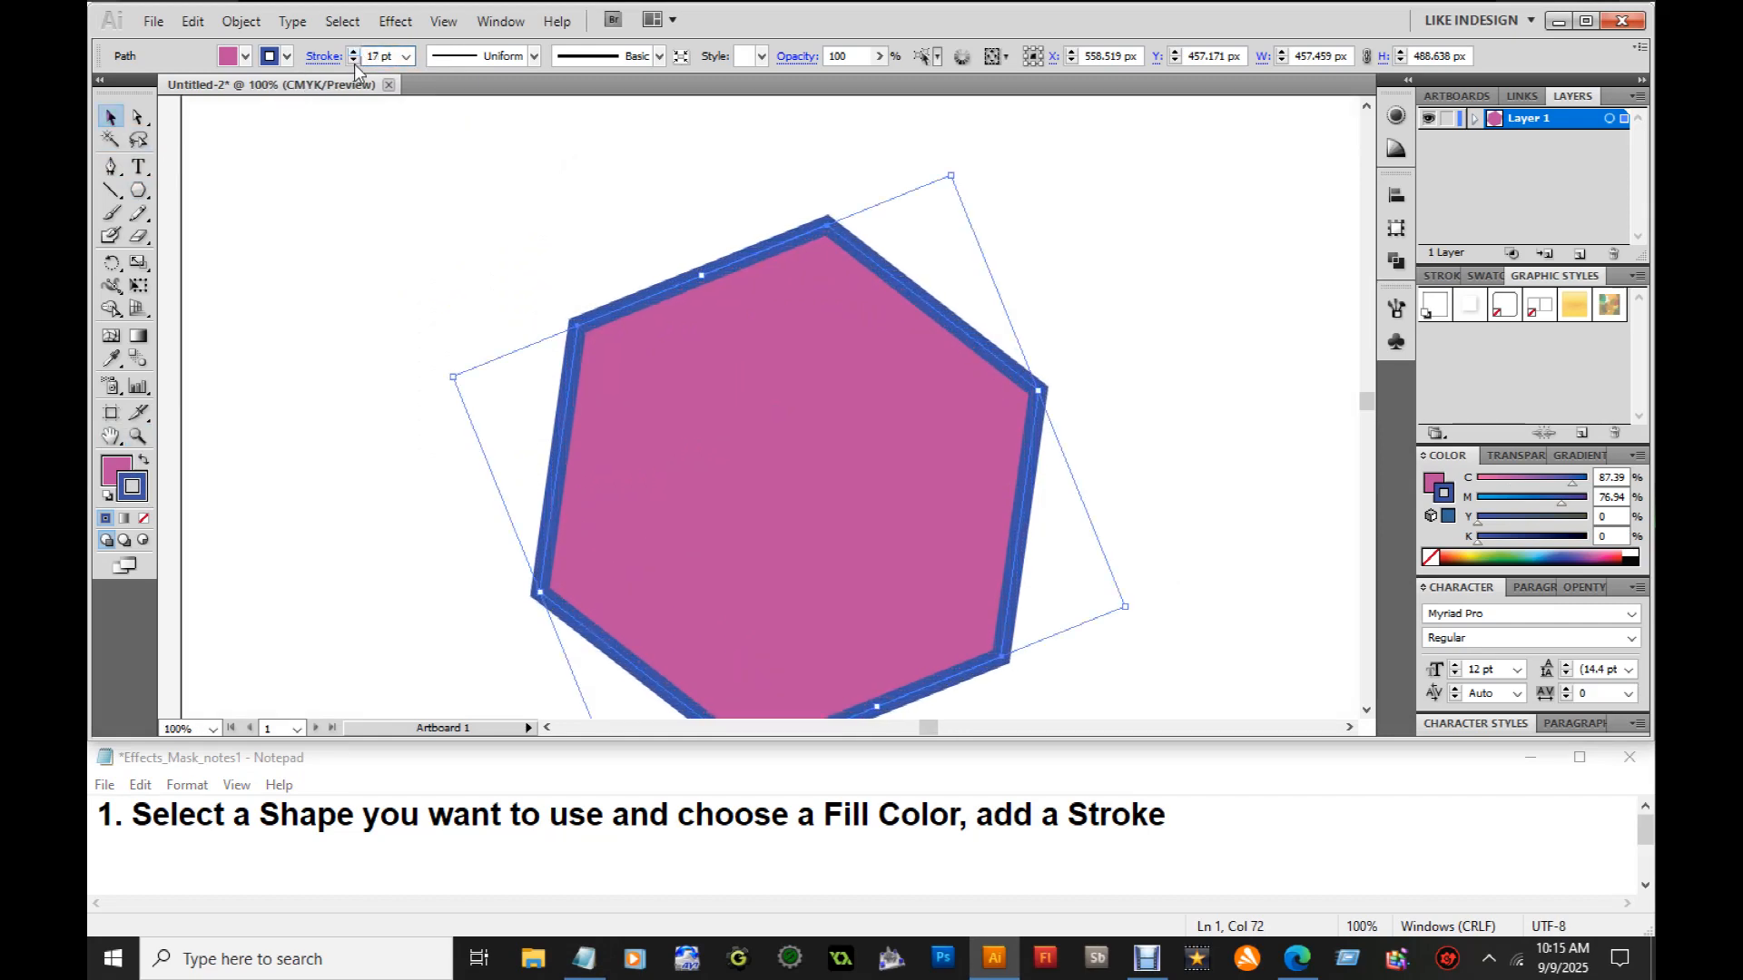
left_click(354, 60)
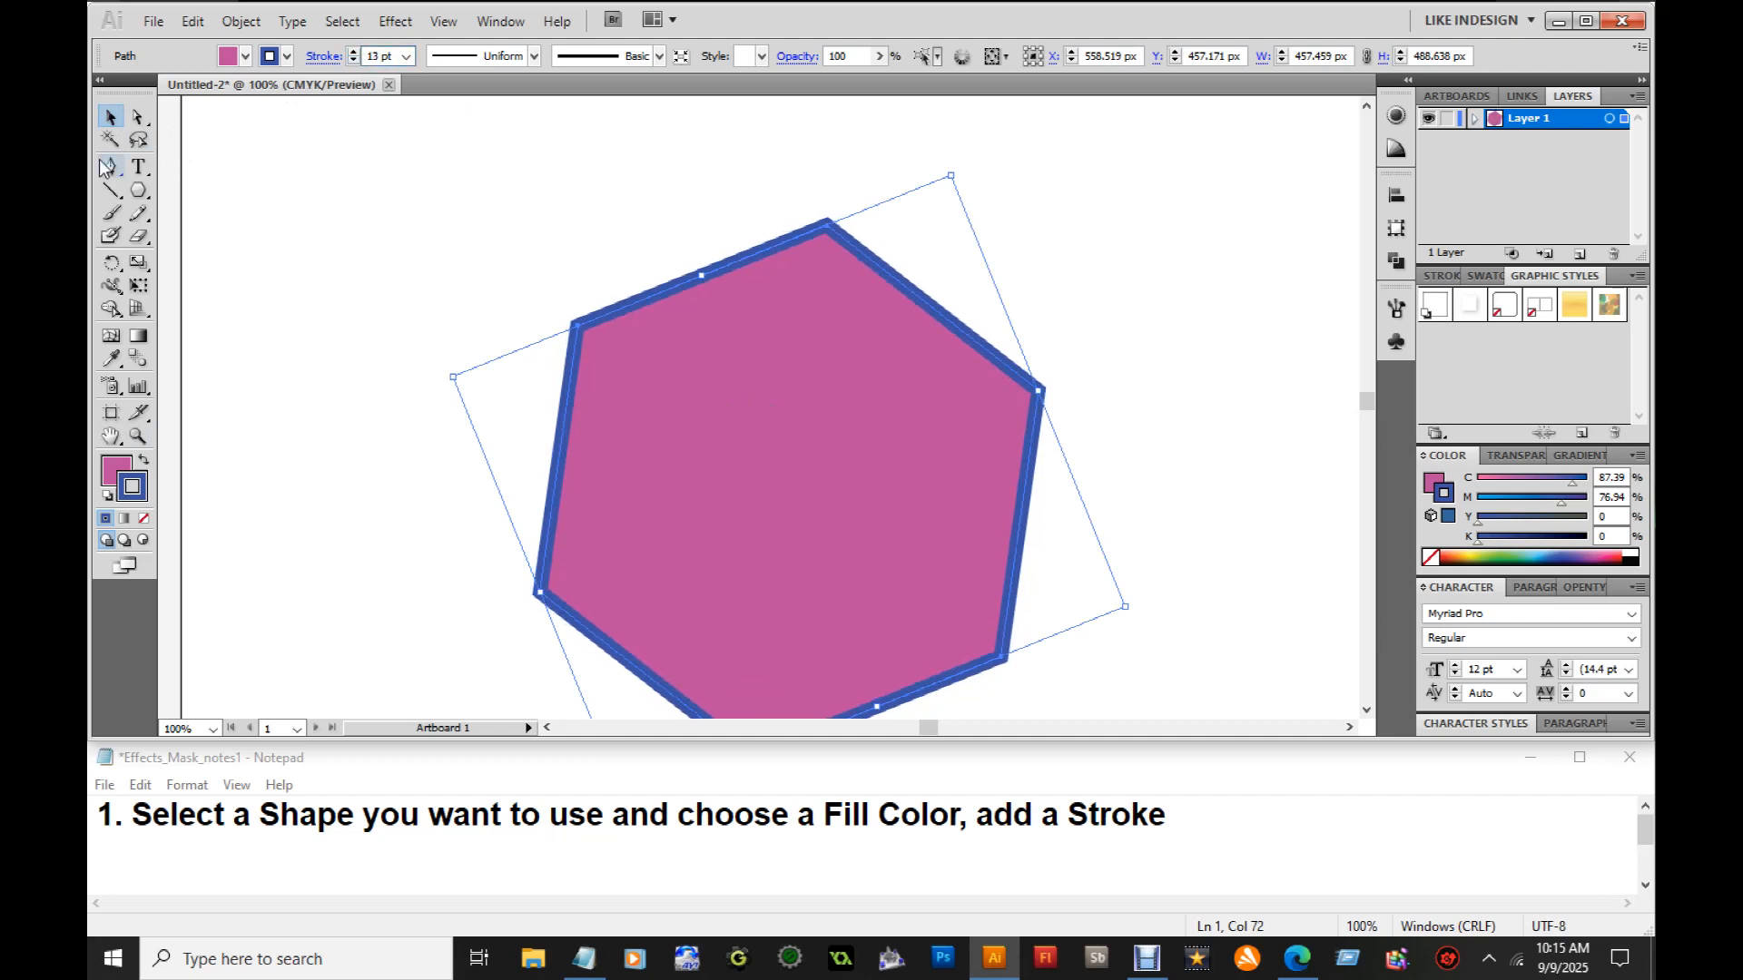
left_click(378, 193)
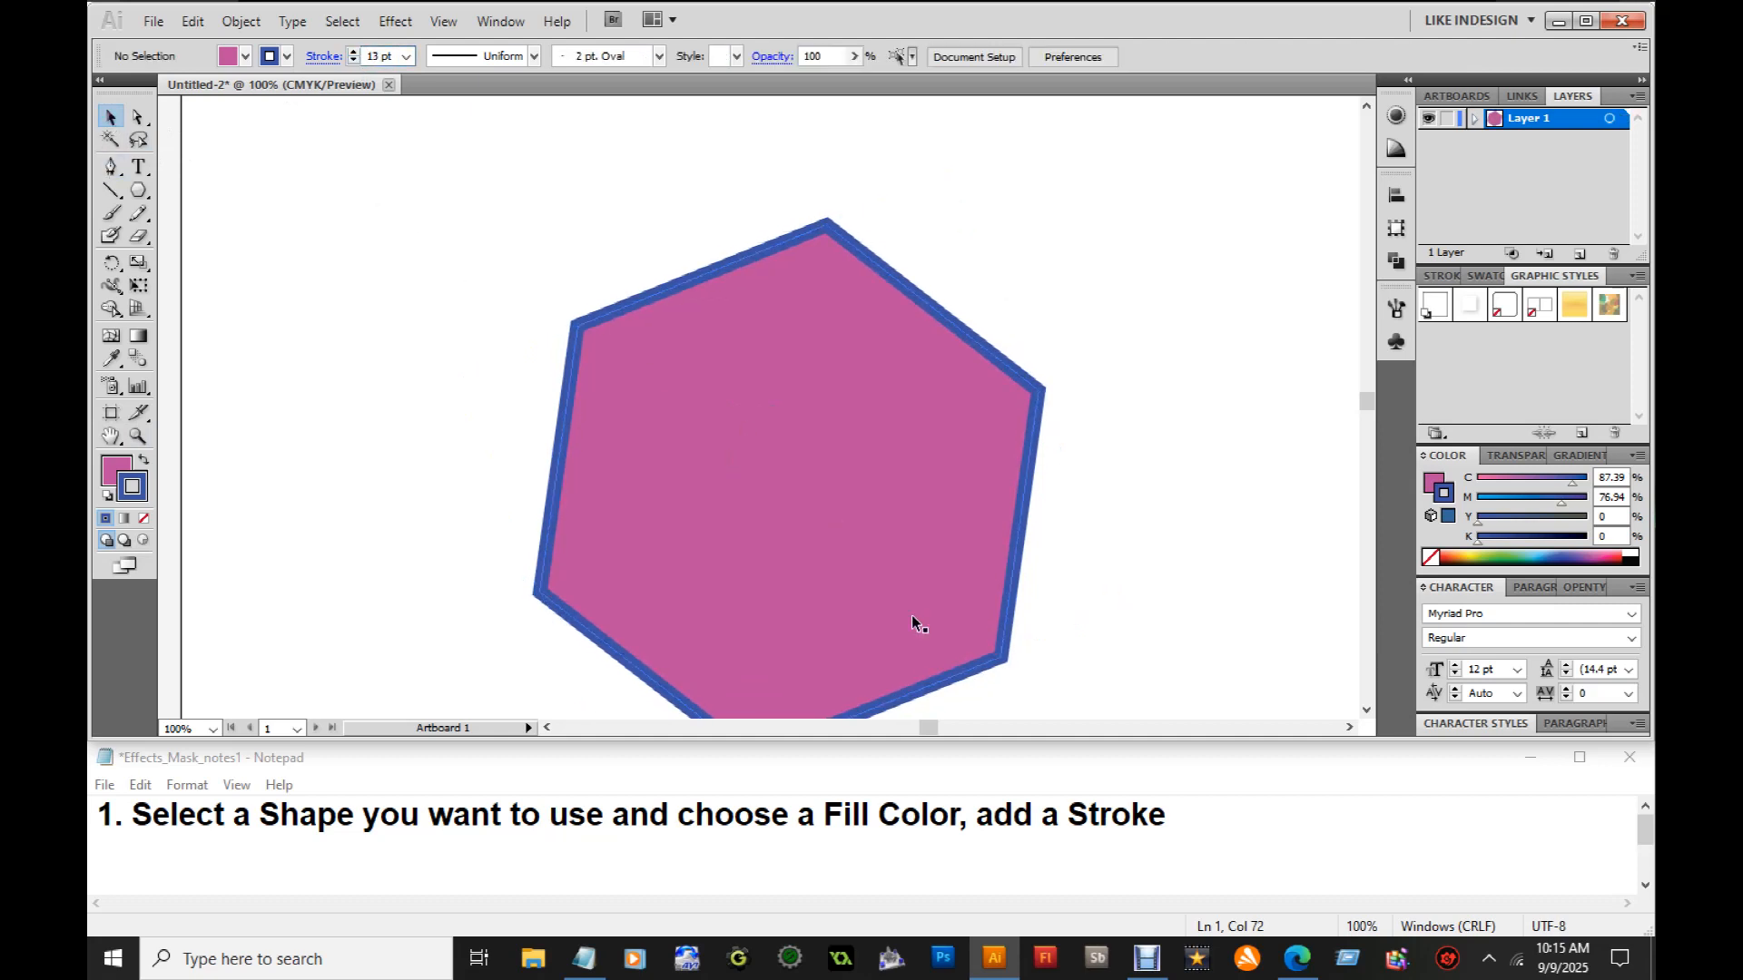
Add a second line to the Notepad notes reading "2. Go to Effect at the top, Stylize, Drop Shadow,"
left_click(1179, 816)
key("Return")
type("2.")
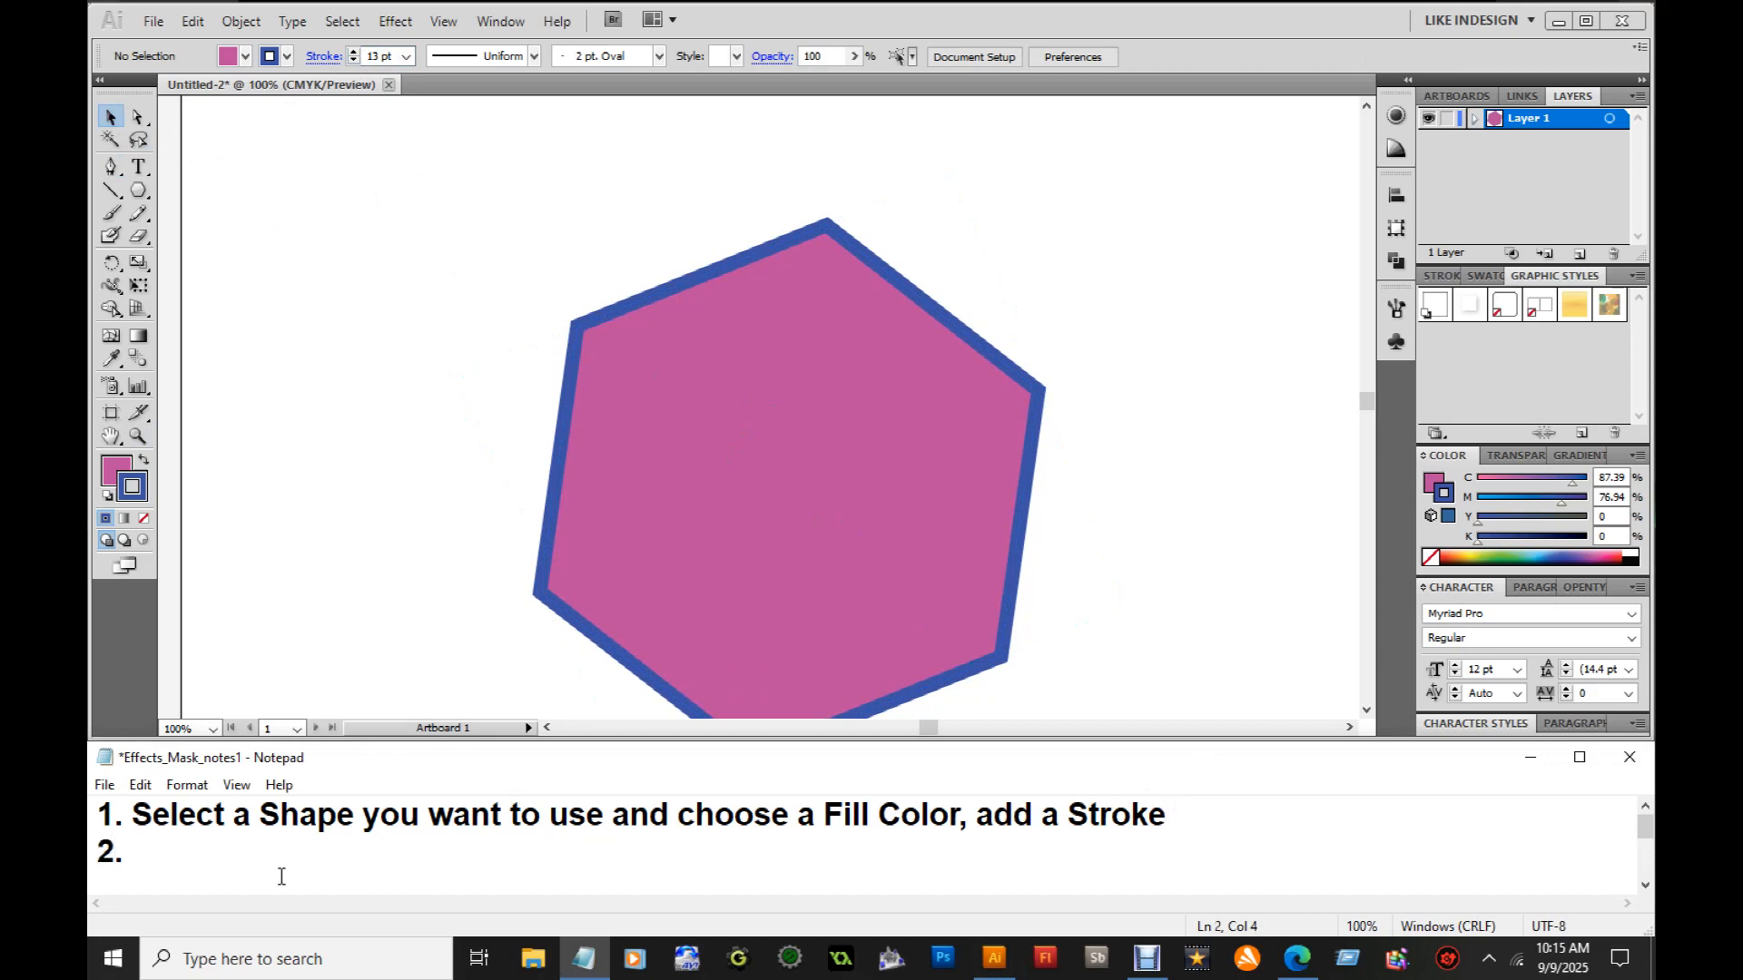
type(" Go to Effect at the ")
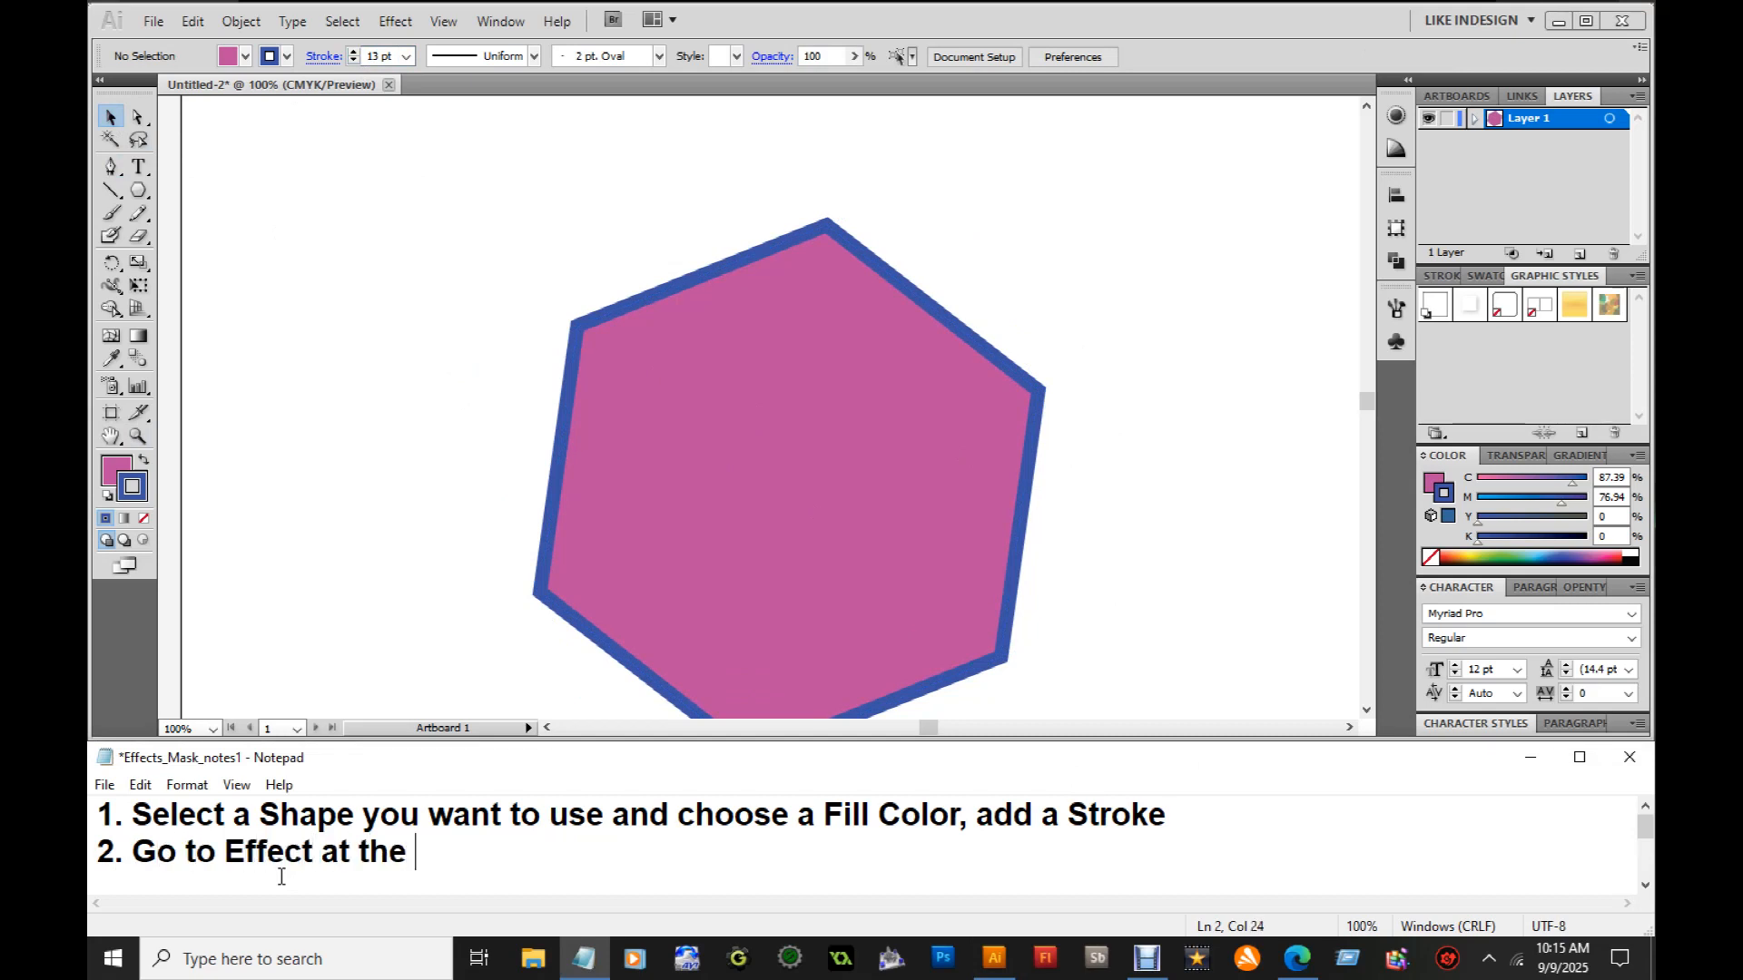
type("top, Styliz")
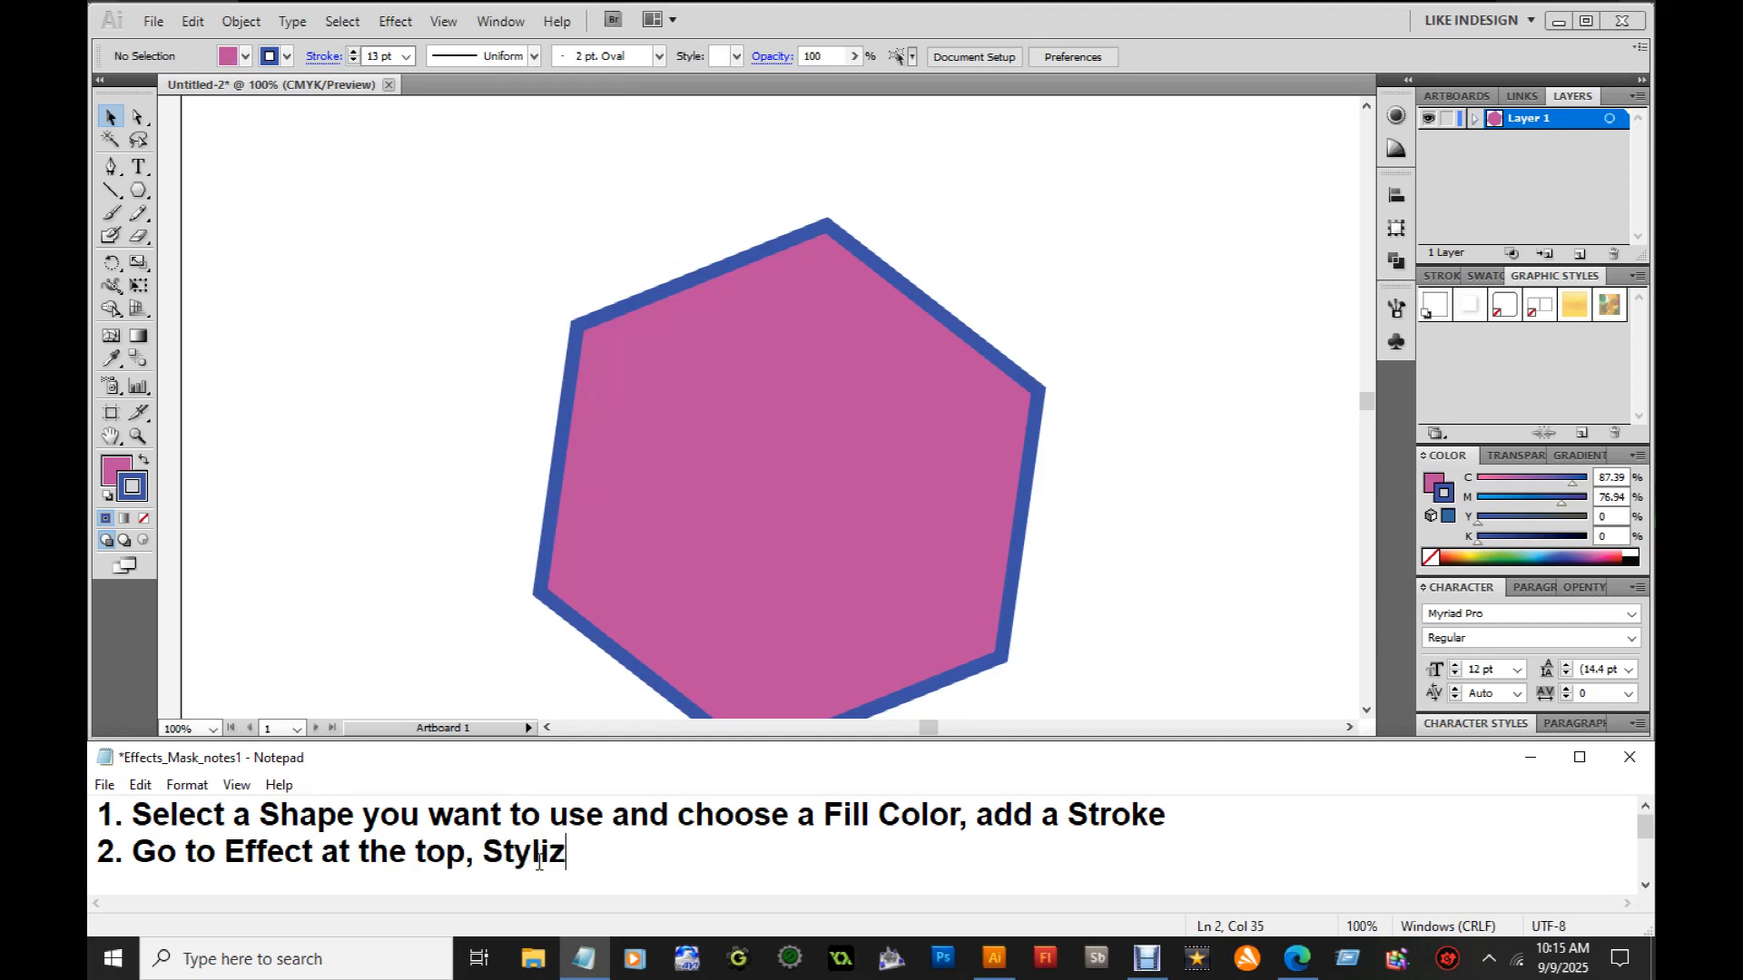
type("e, Drop Shadow,")
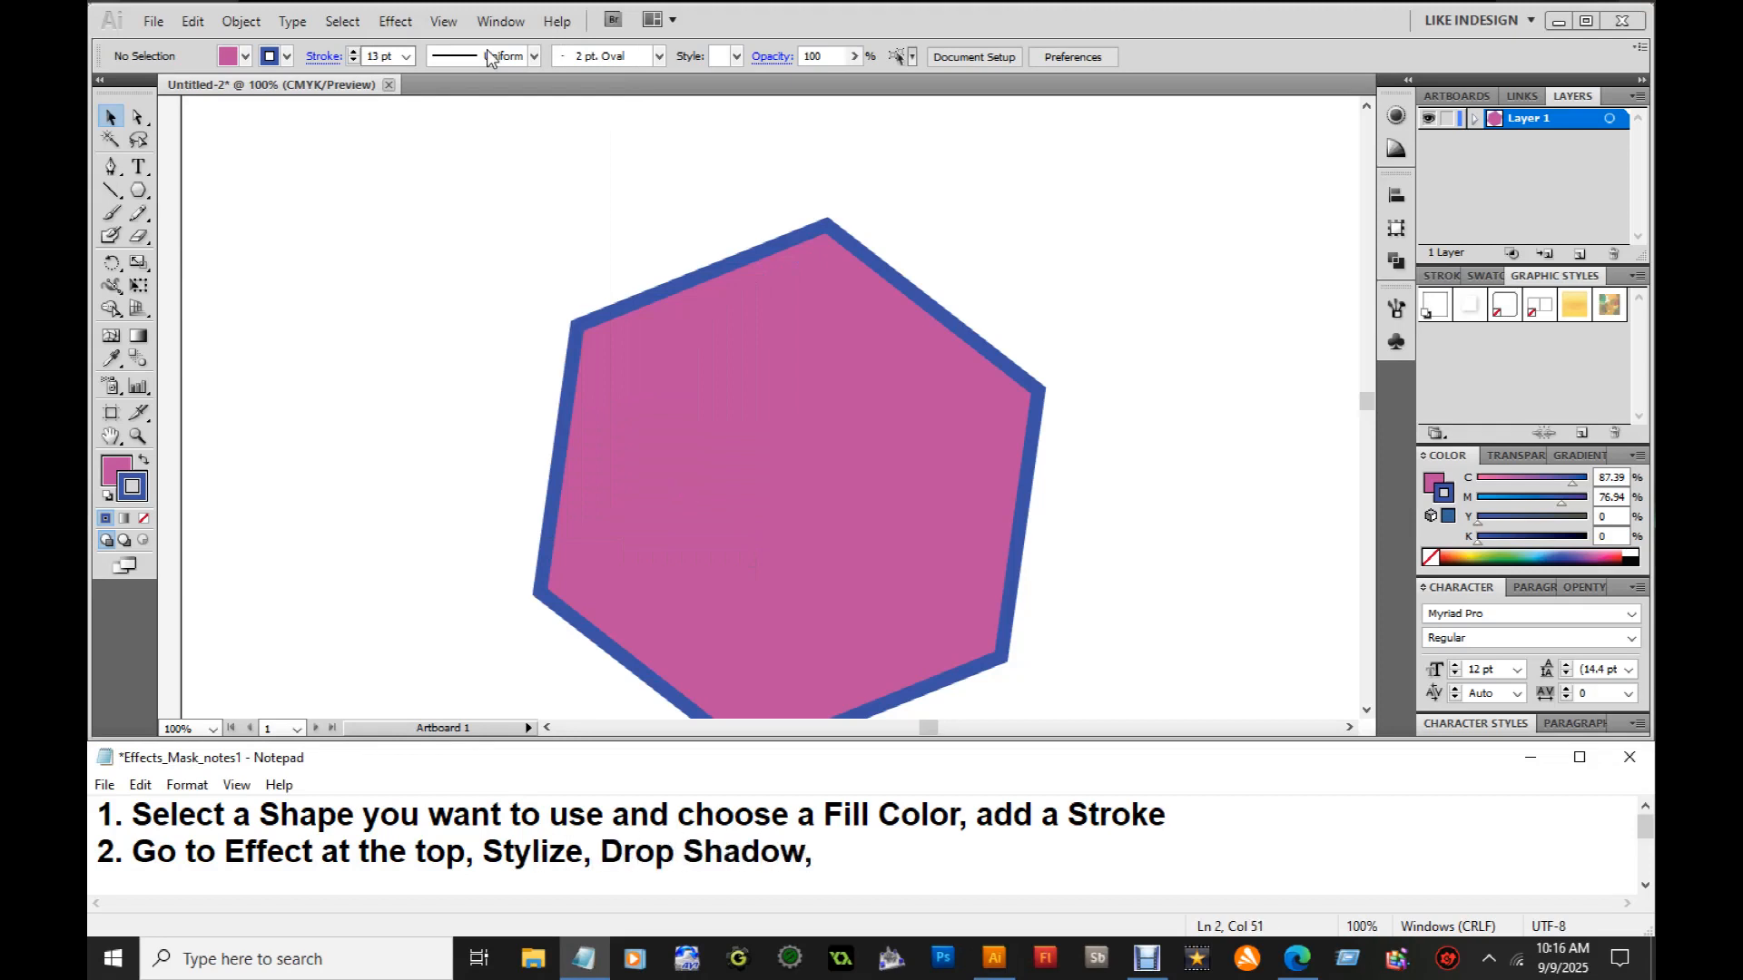
Switch to Illustrator and open the settings of the Stylize effect Drop Shadow
left_click(395, 21)
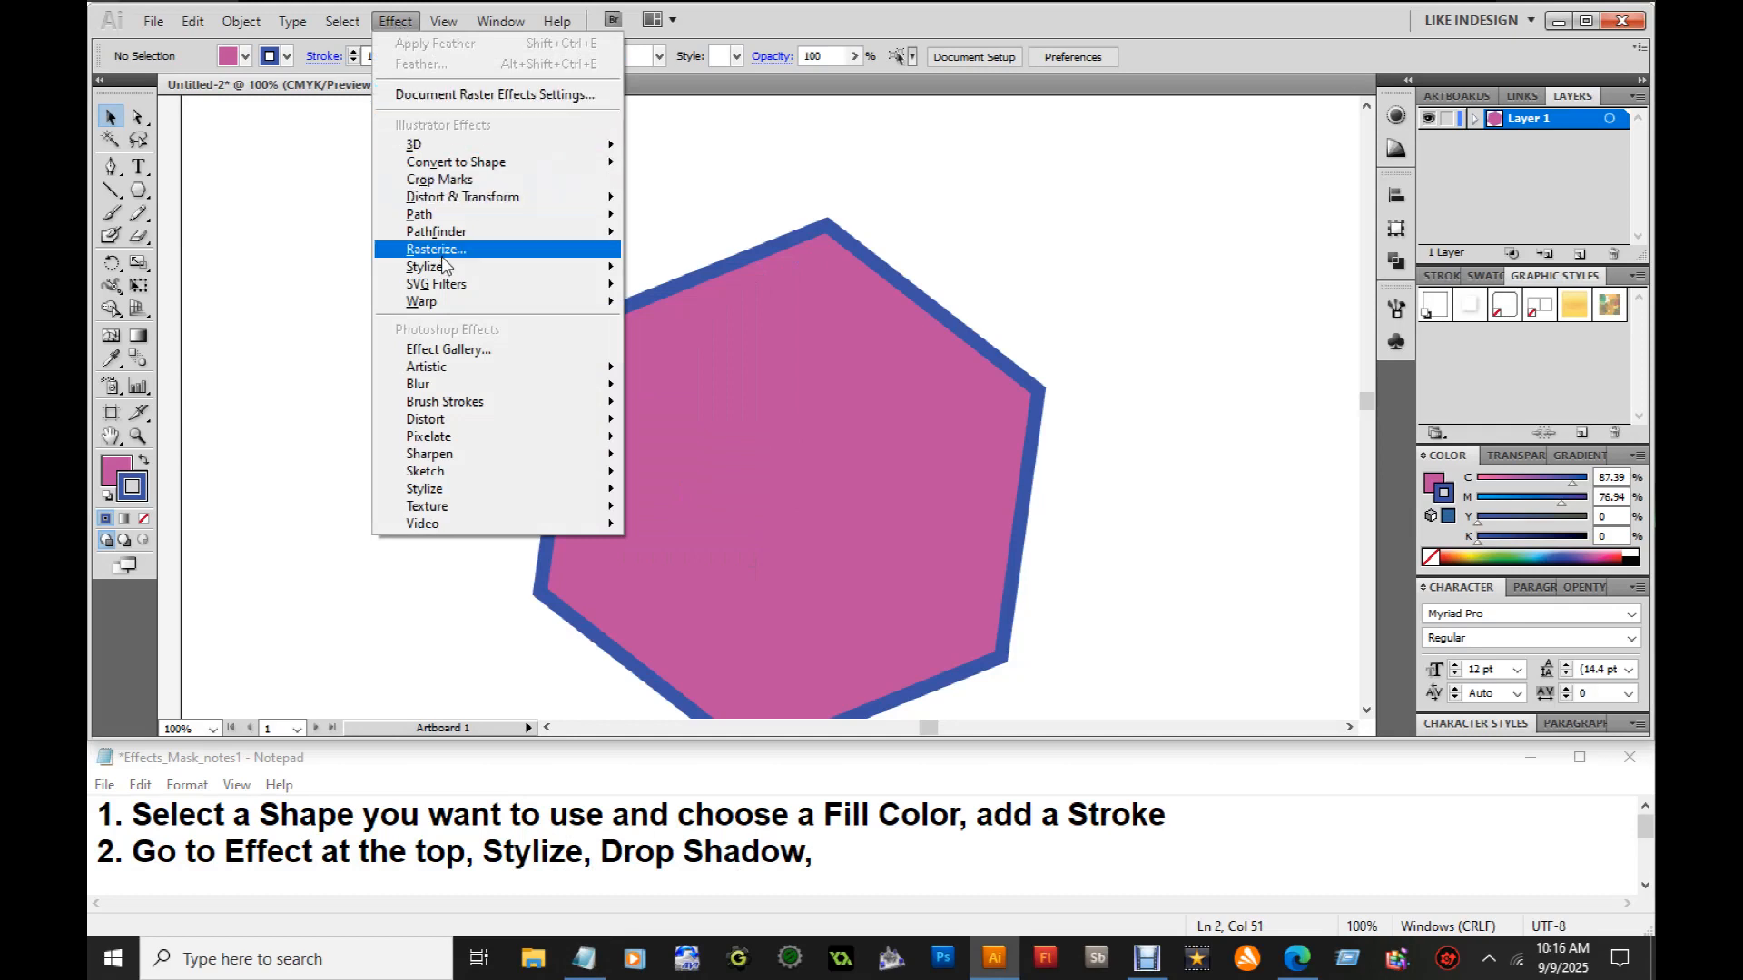
mouse_move(585, 265)
left_click(661, 270)
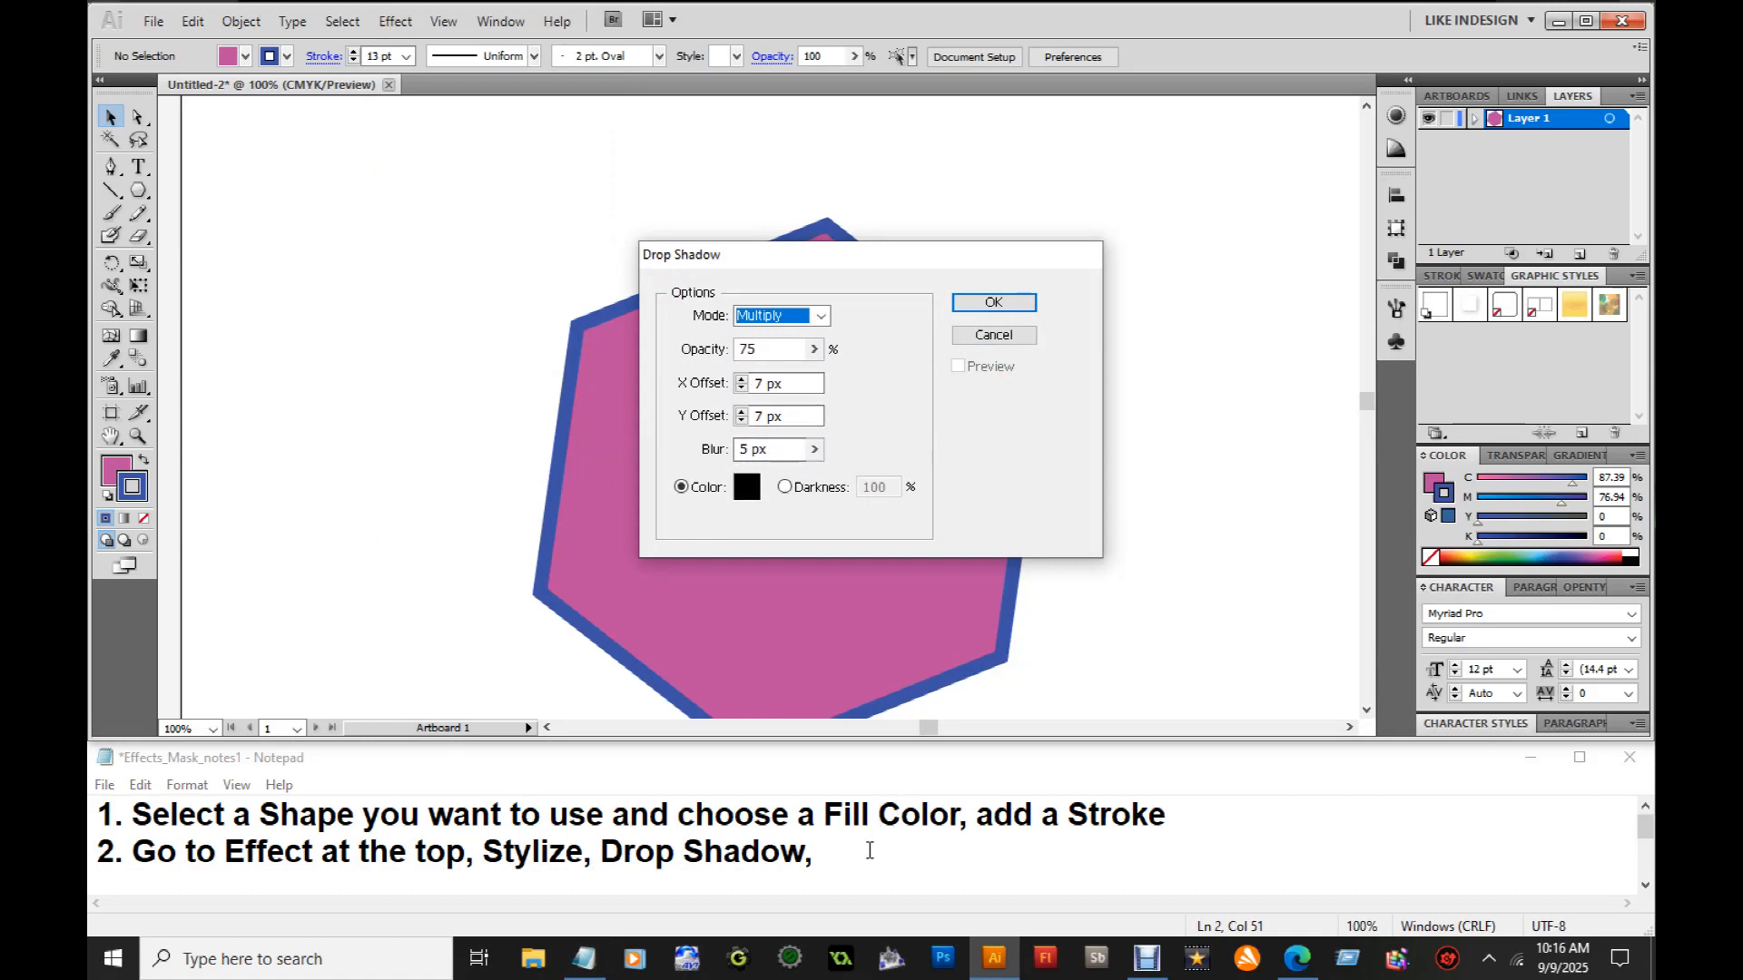
Complete line 2 of the Notepad notes with "Choose Opacity, Offset, Blur, Color"
left_click(870, 849)
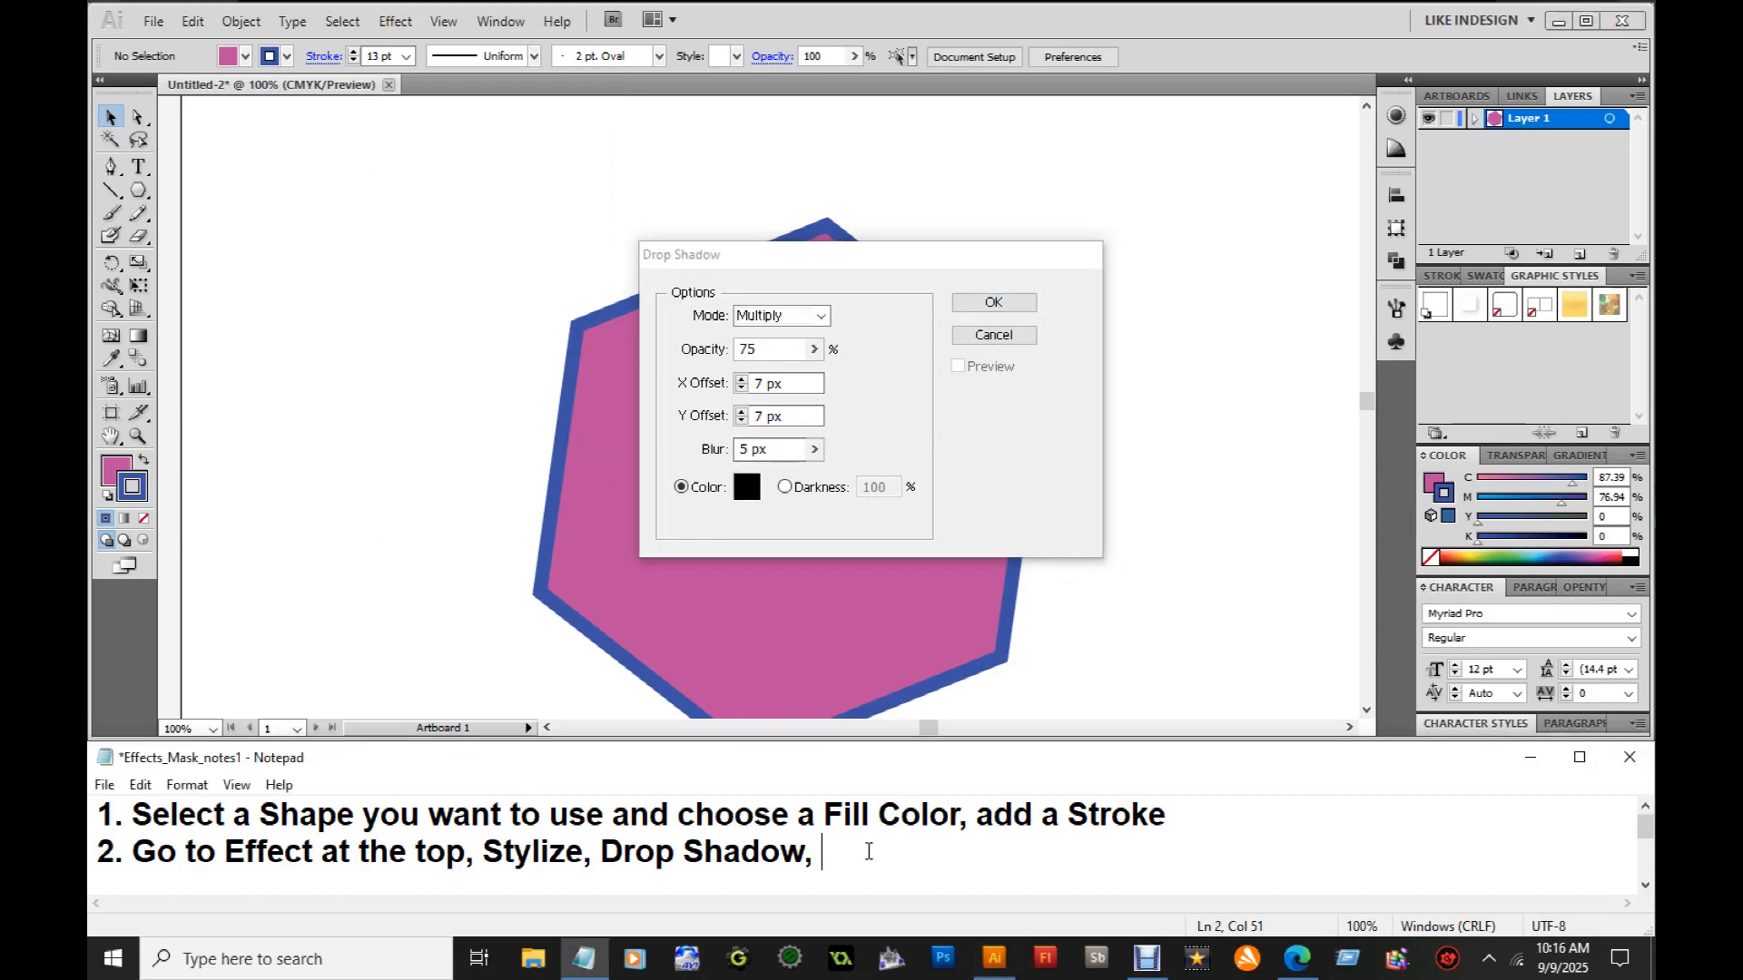
type("Choos")
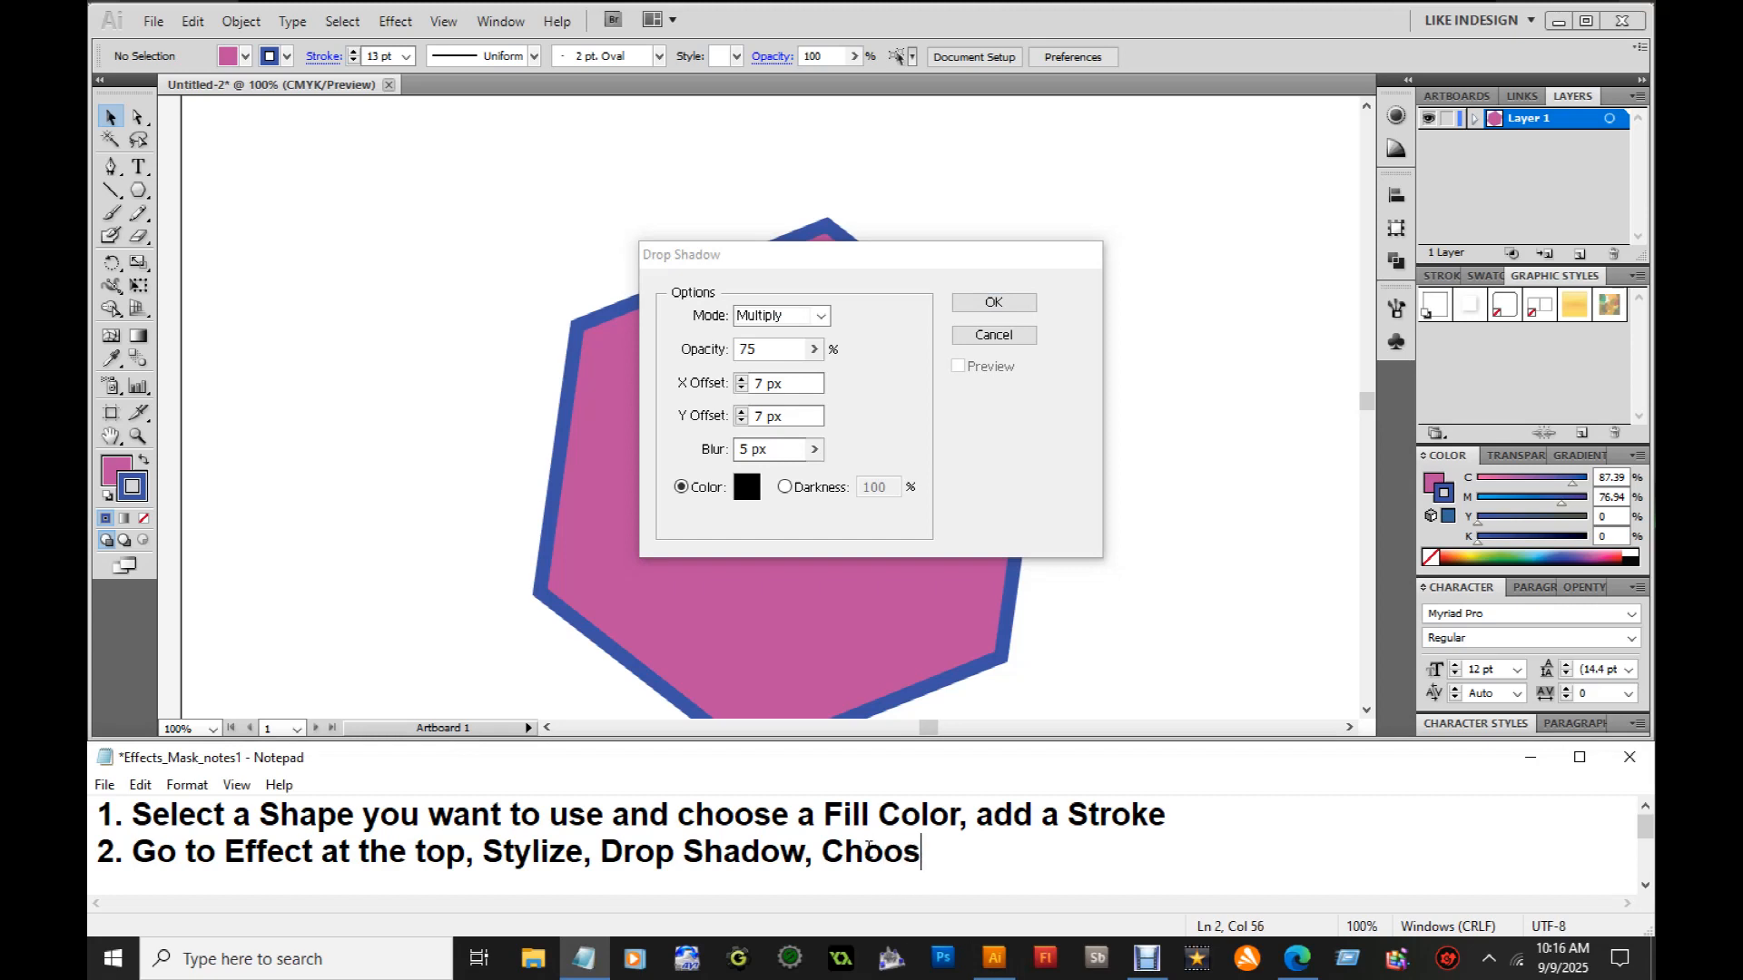
type("e Opacity")
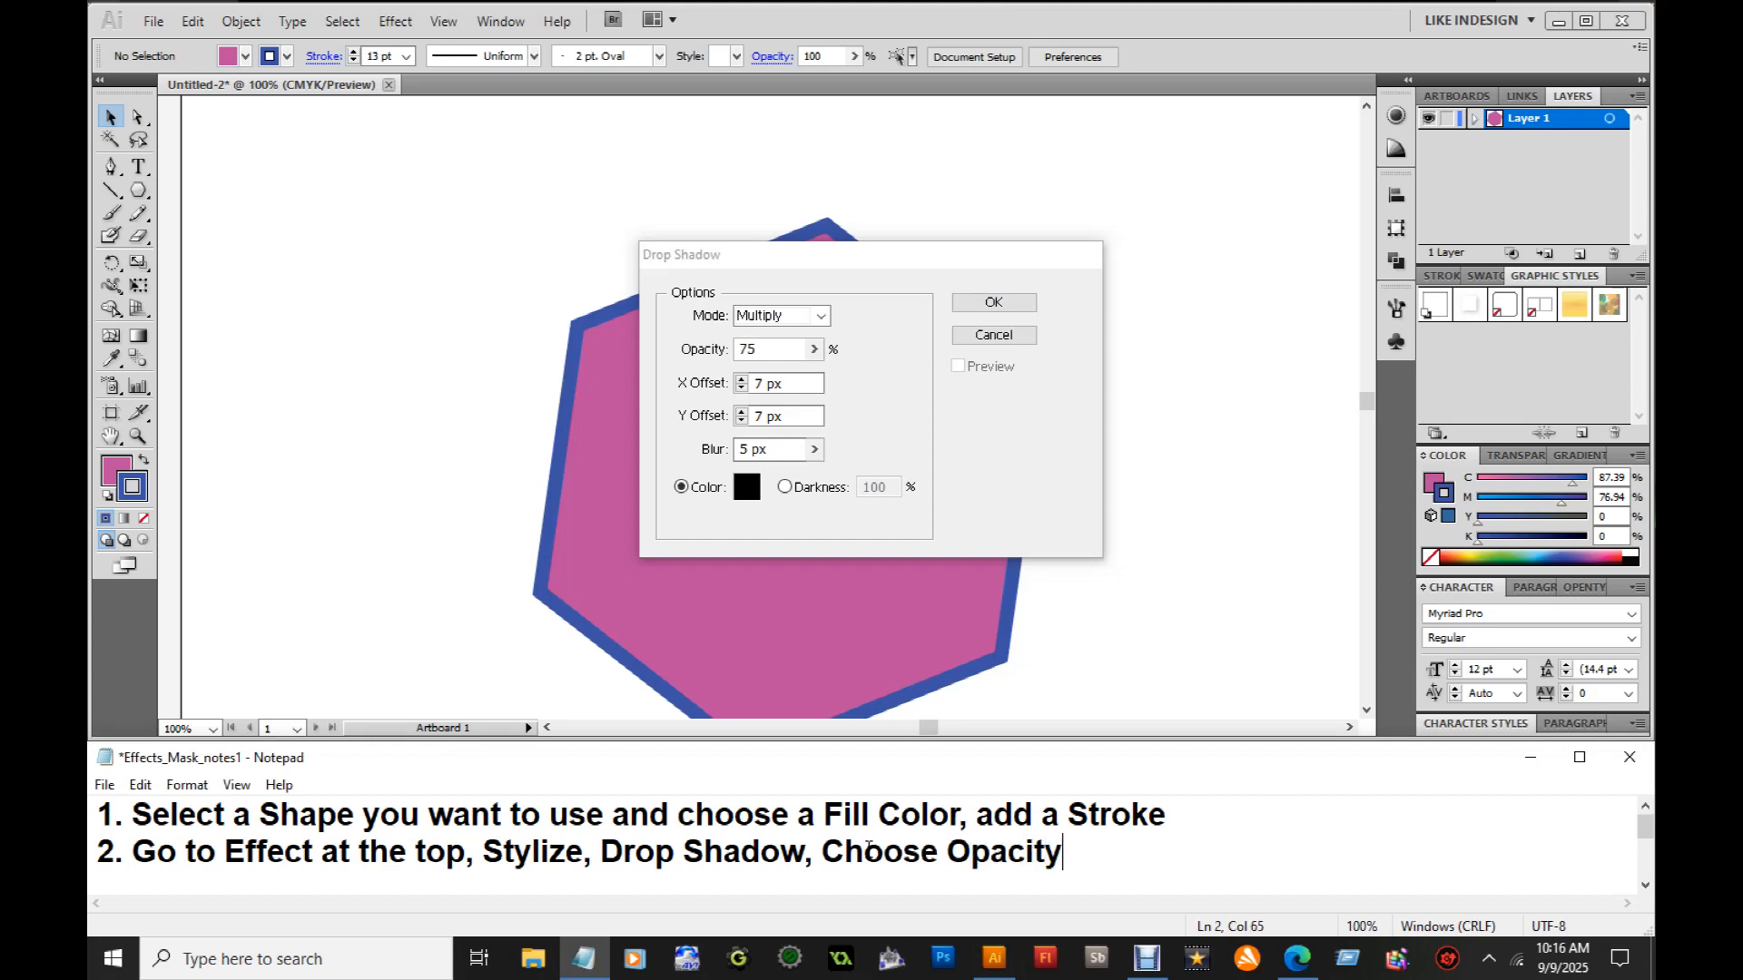
type(", Offset and F")
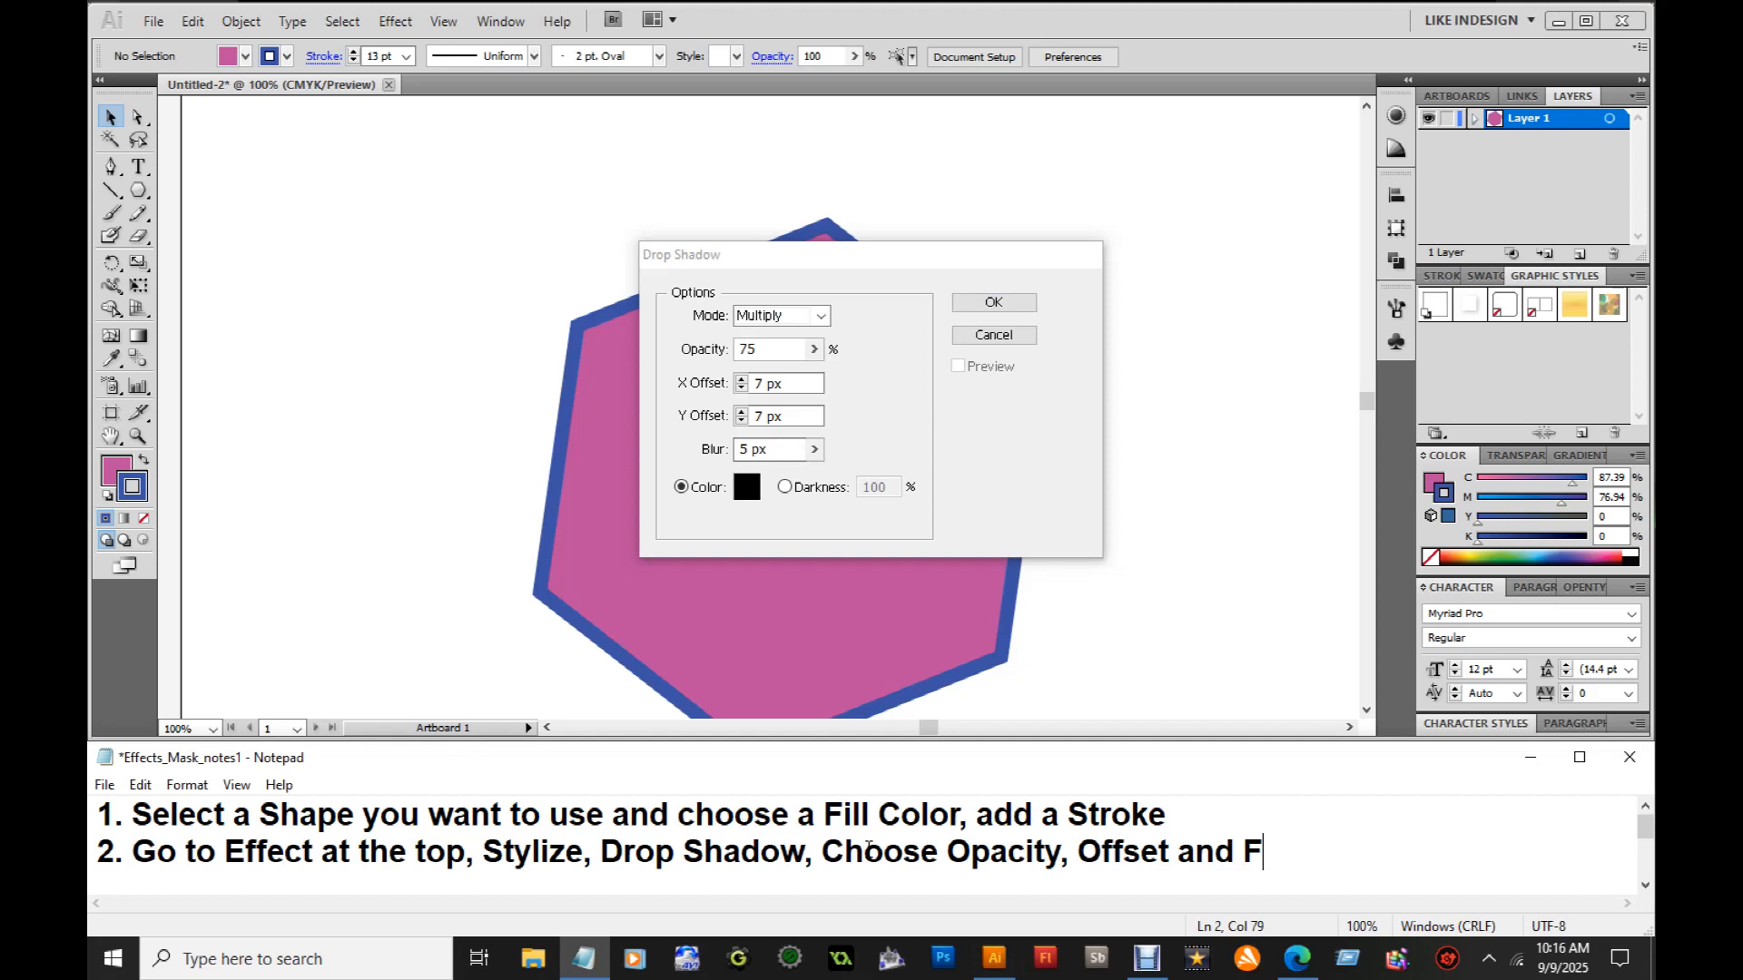
key("BackSpace")
type("Blur, Color")
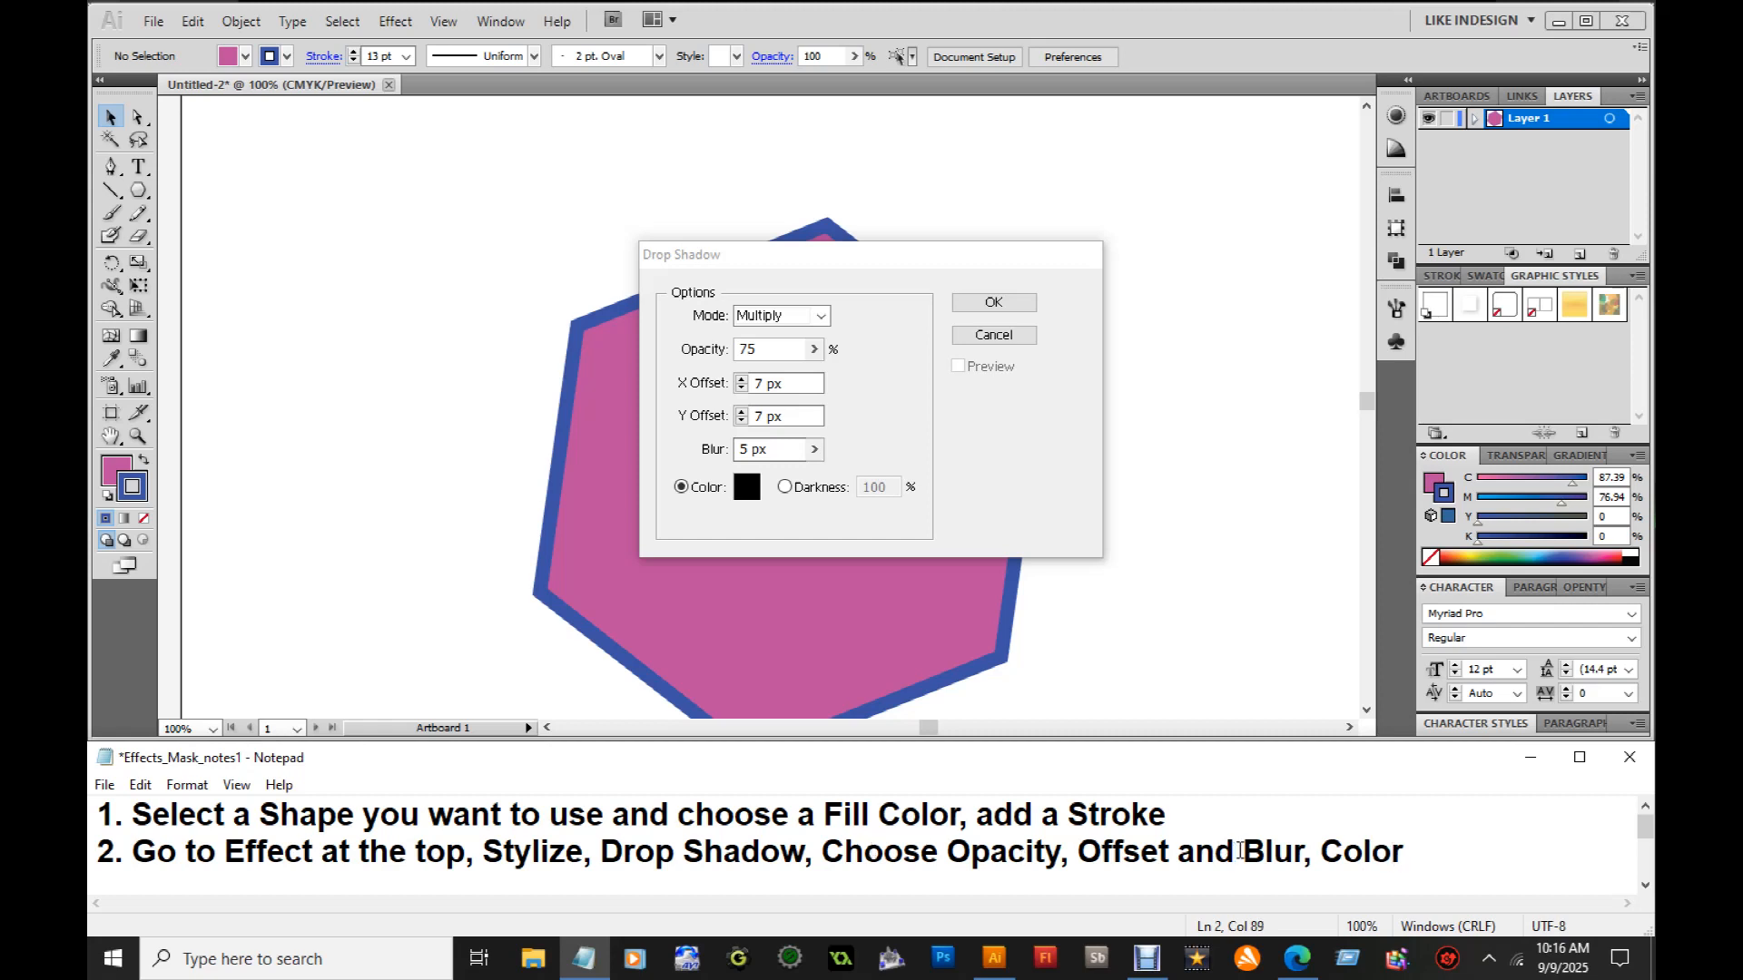
key("BackSpace")
key("BackSpace")
key("BackSpace")
key("BackSpace")
key("BackSpace")
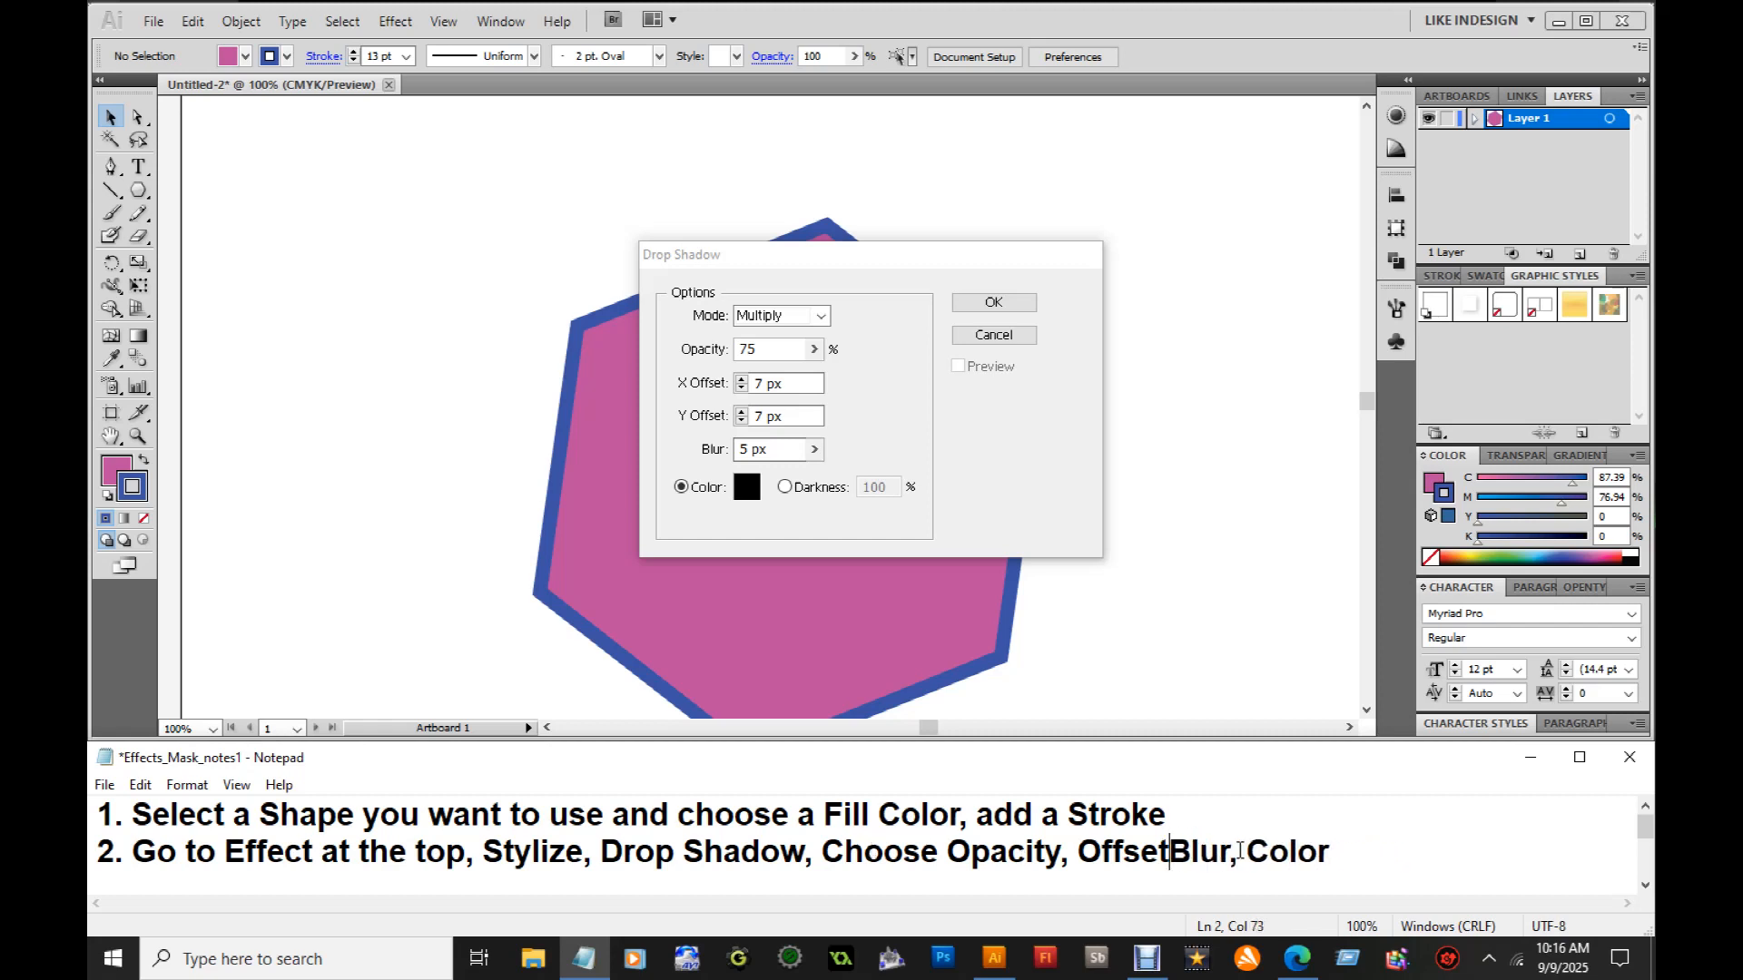
type(",")
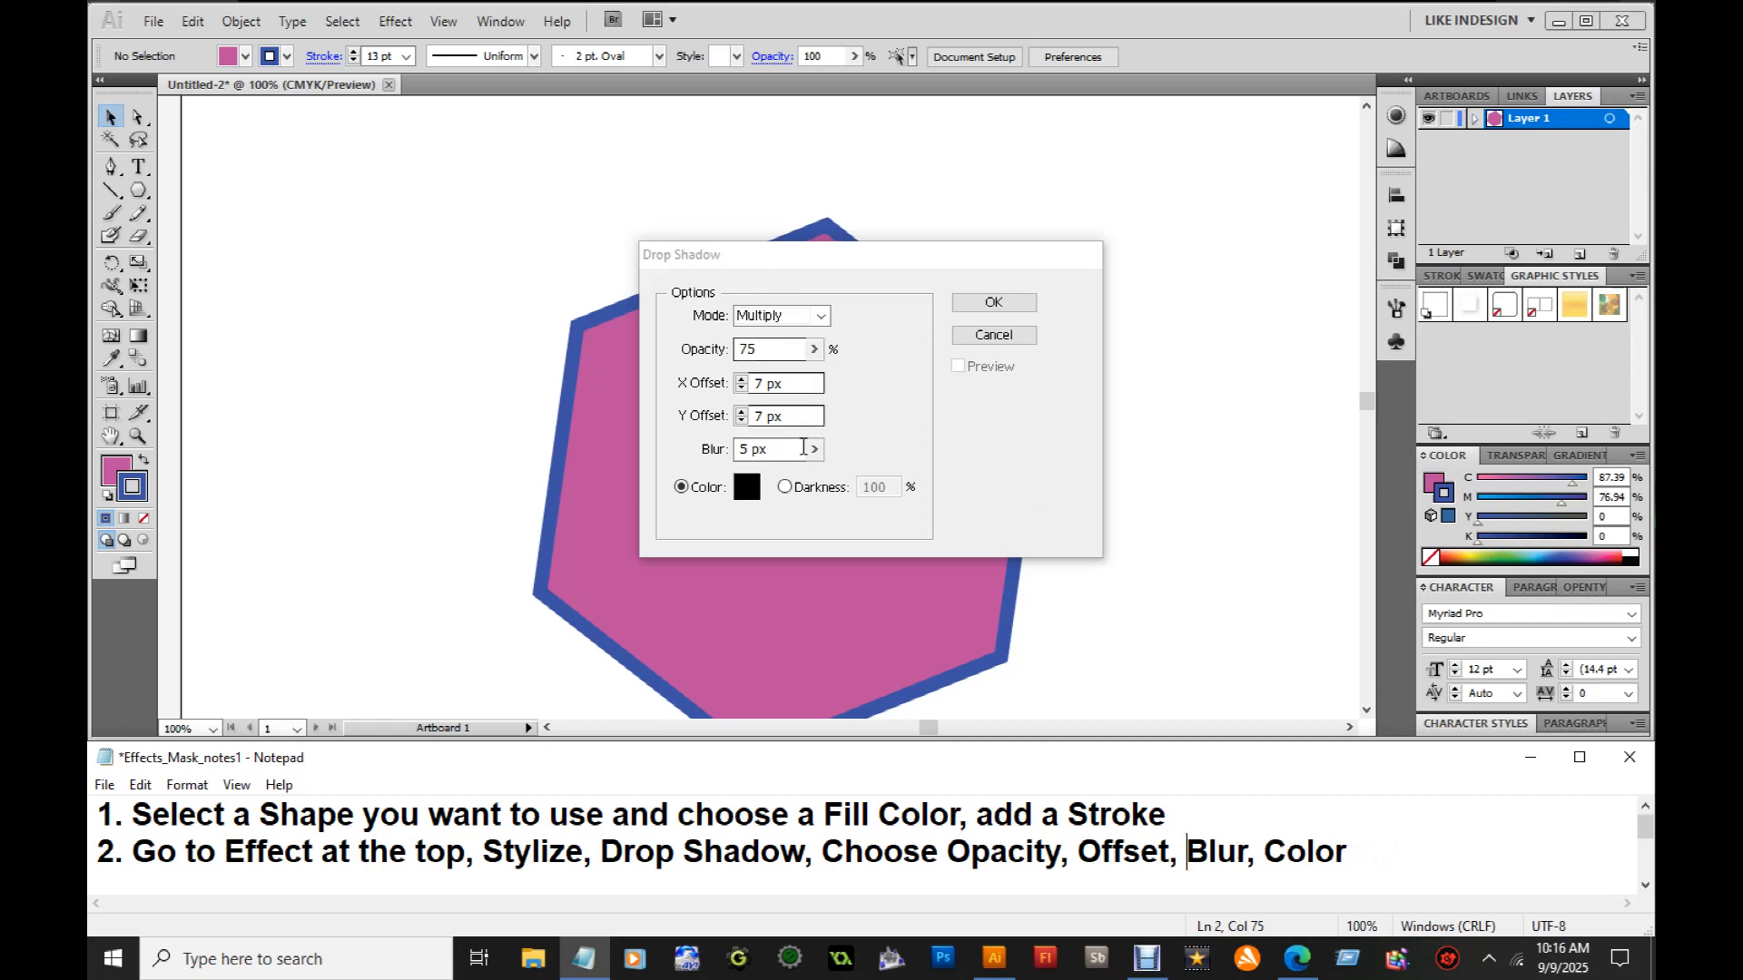
Set the drop shadow's blur to 42 px, its X offset to 10 px and its Y offset to 11 px
left_click(815, 451)
left_click_drag(712, 482, 736, 476)
left_click(742, 379)
left_click(740, 378)
left_click(741, 379)
left_click(742, 412)
left_click(742, 413)
left_click(741, 412)
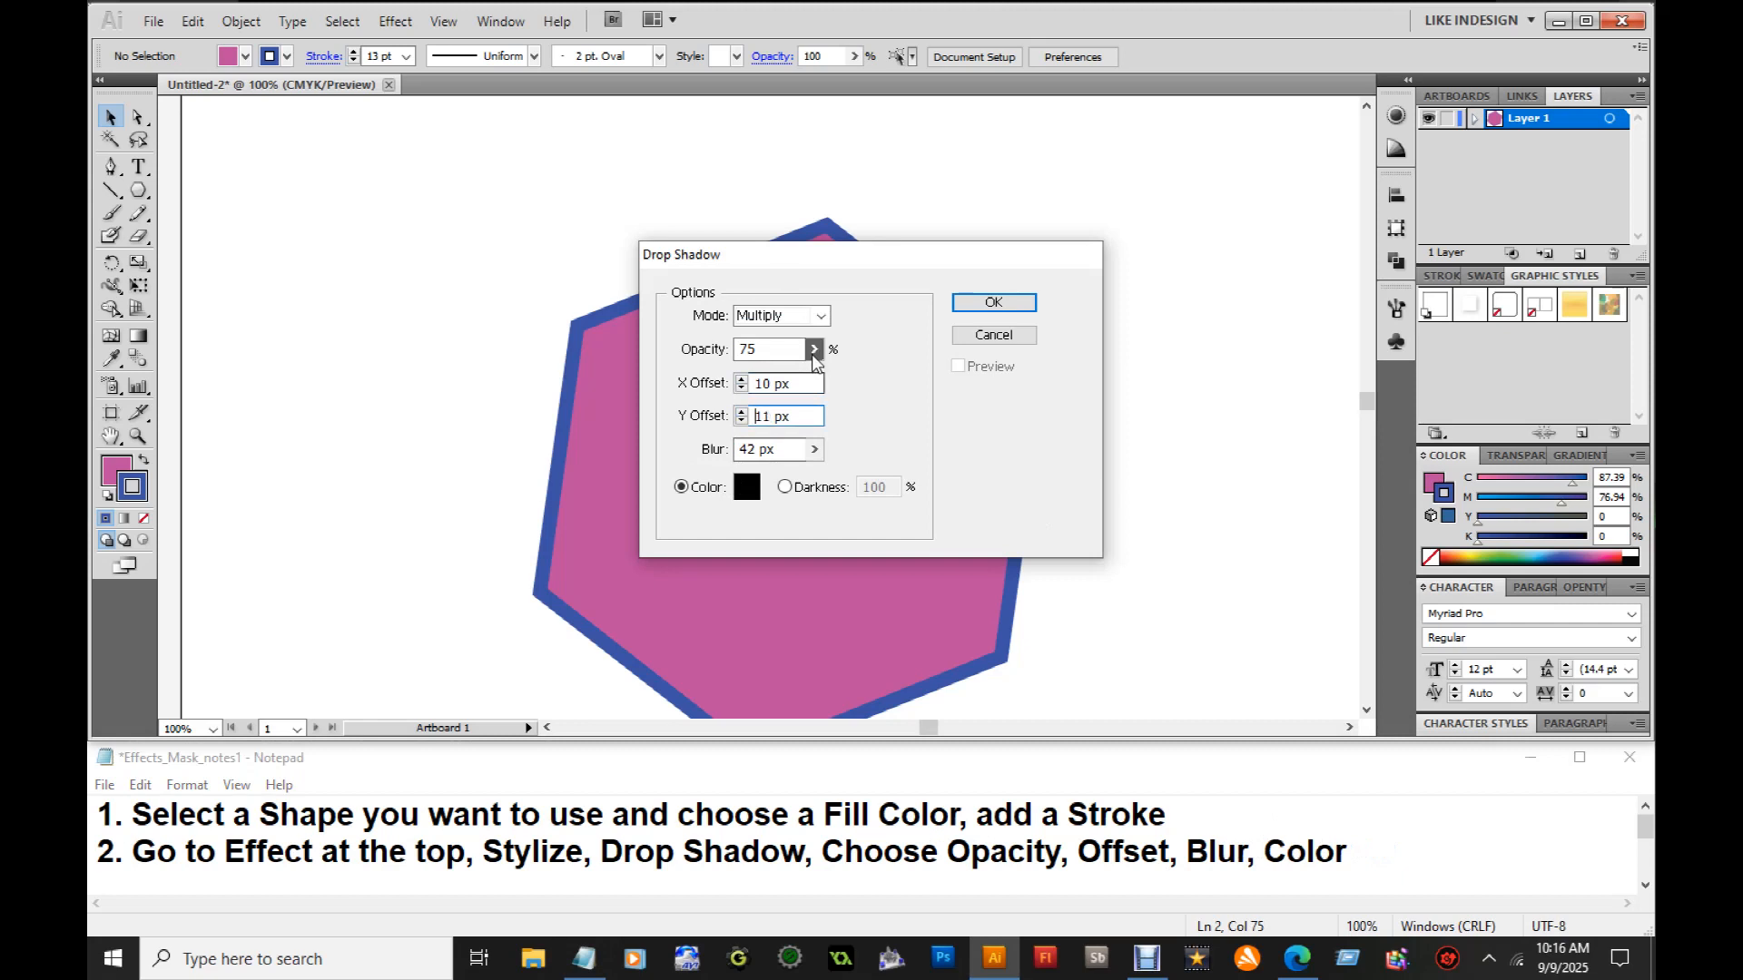
Set the drop shadow's opacity to 54% and its color to red D60D46
left_click(814, 349)
left_click_drag(787, 374, 761, 374)
left_click(747, 488)
left_click(747, 487)
left_click(857, 288)
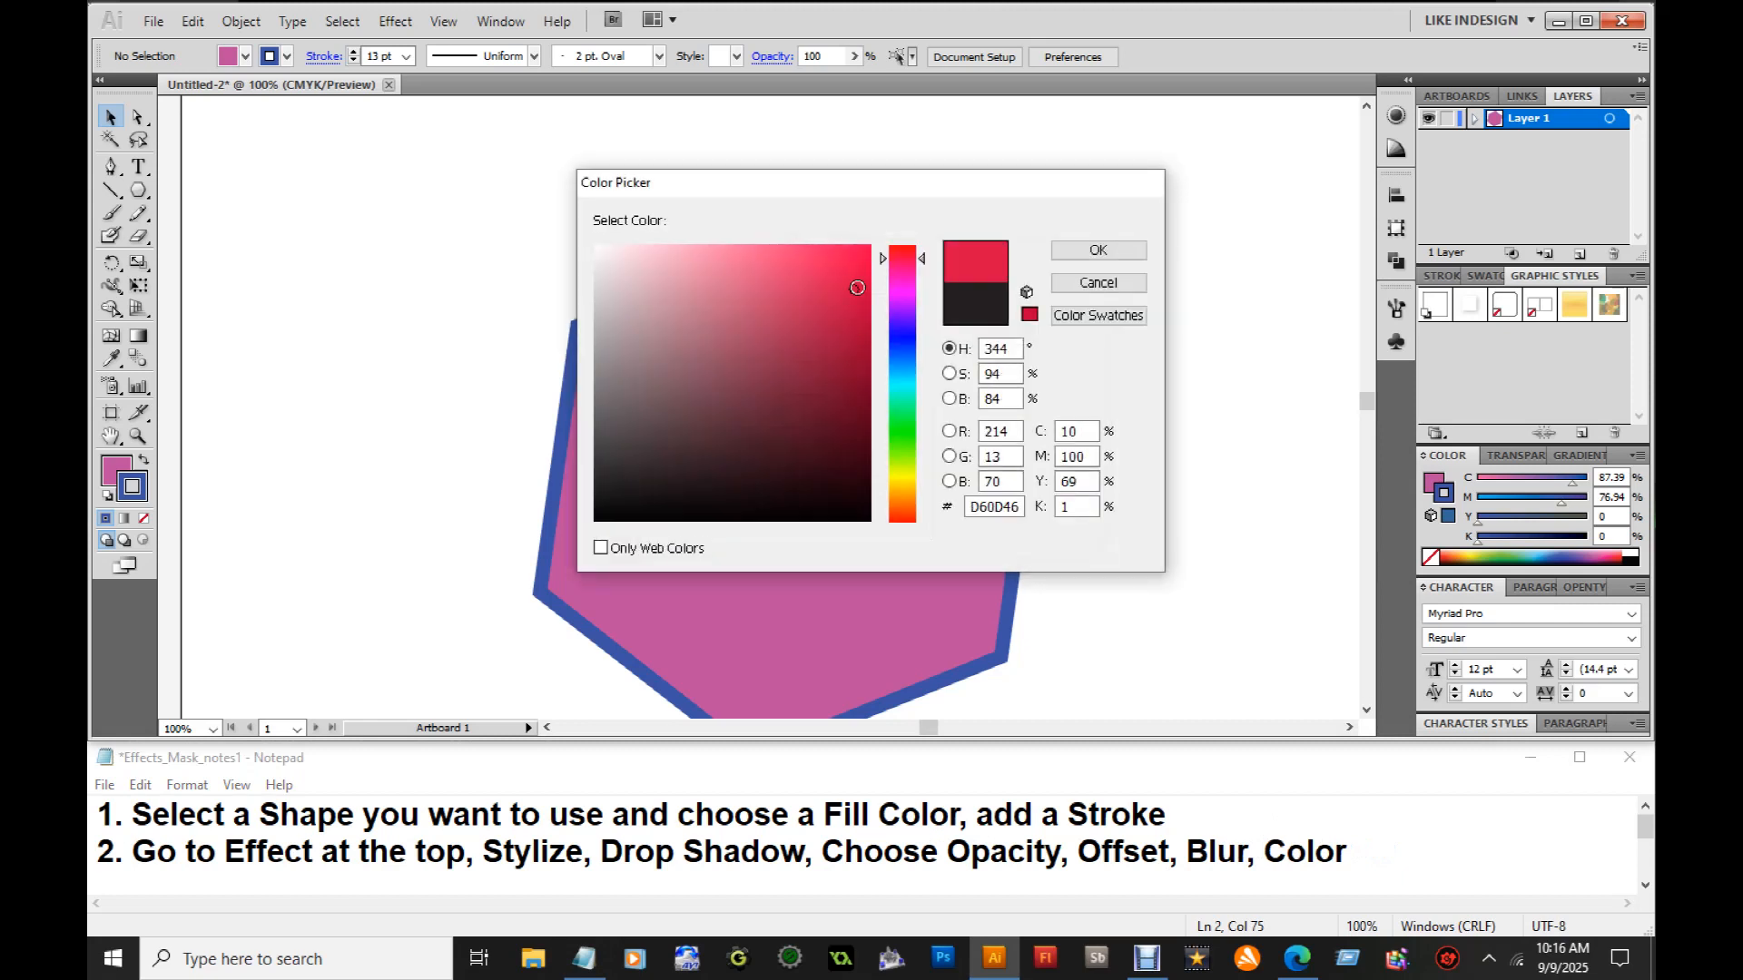
left_click(1096, 251)
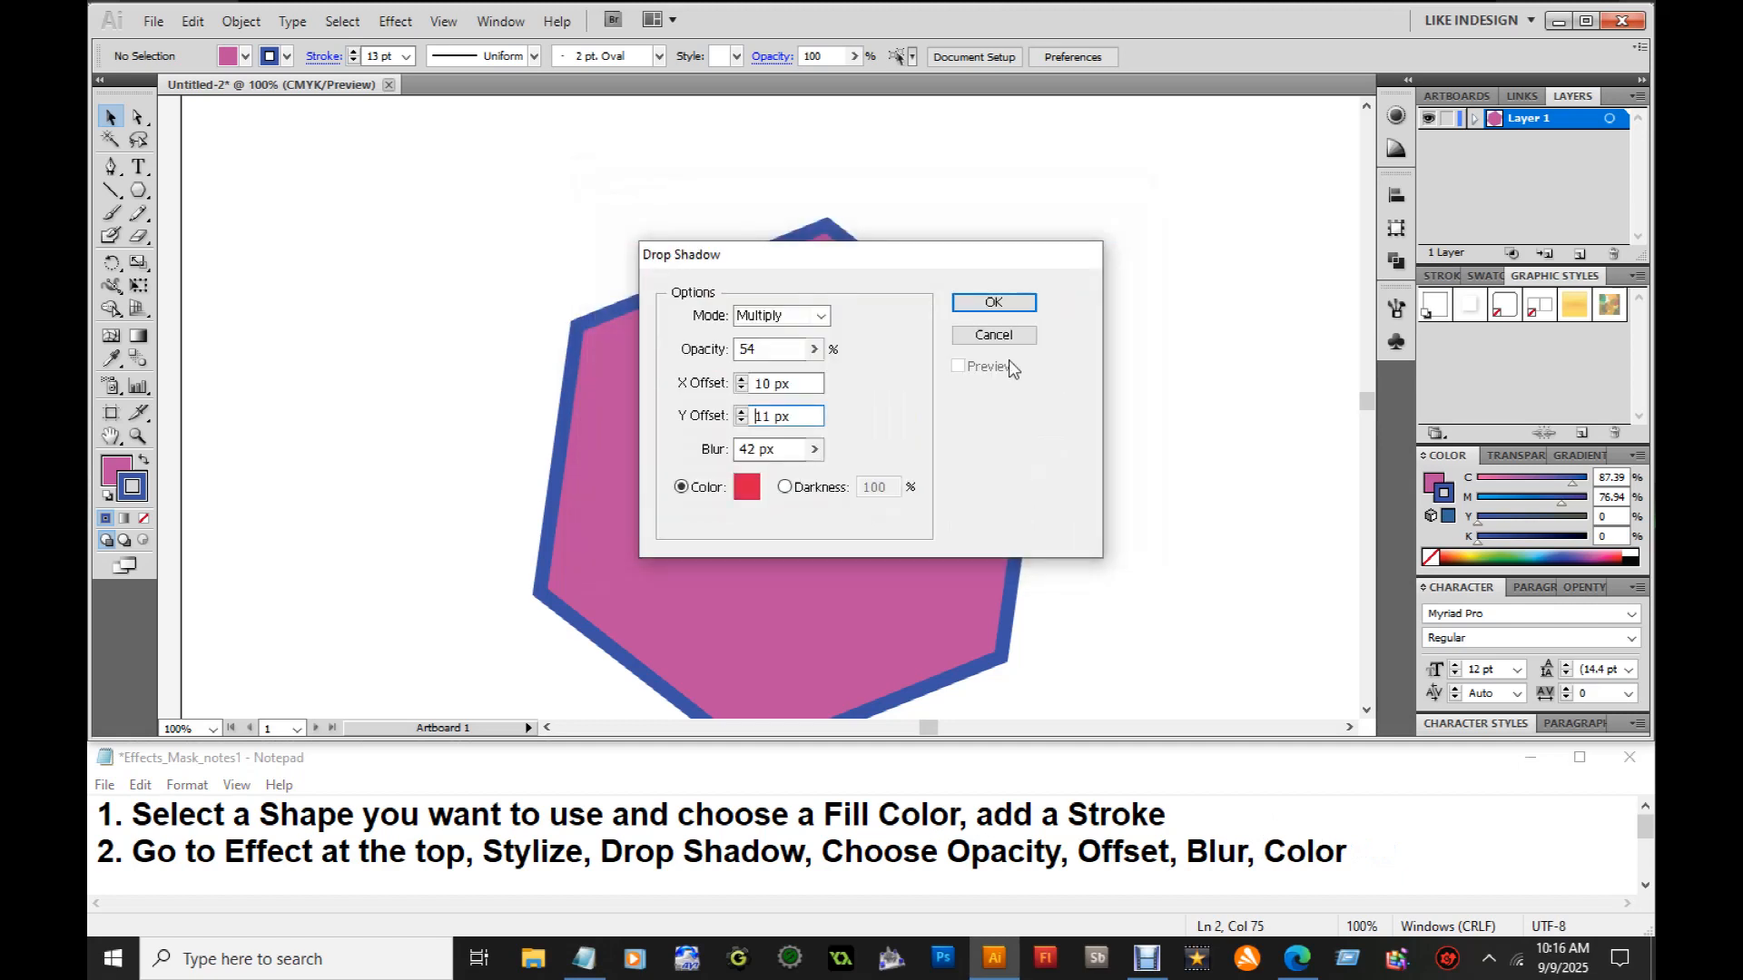
Select the hexagon and reopen the Stylize effect Drop Shadow with its preview turned on
left_click(993, 302)
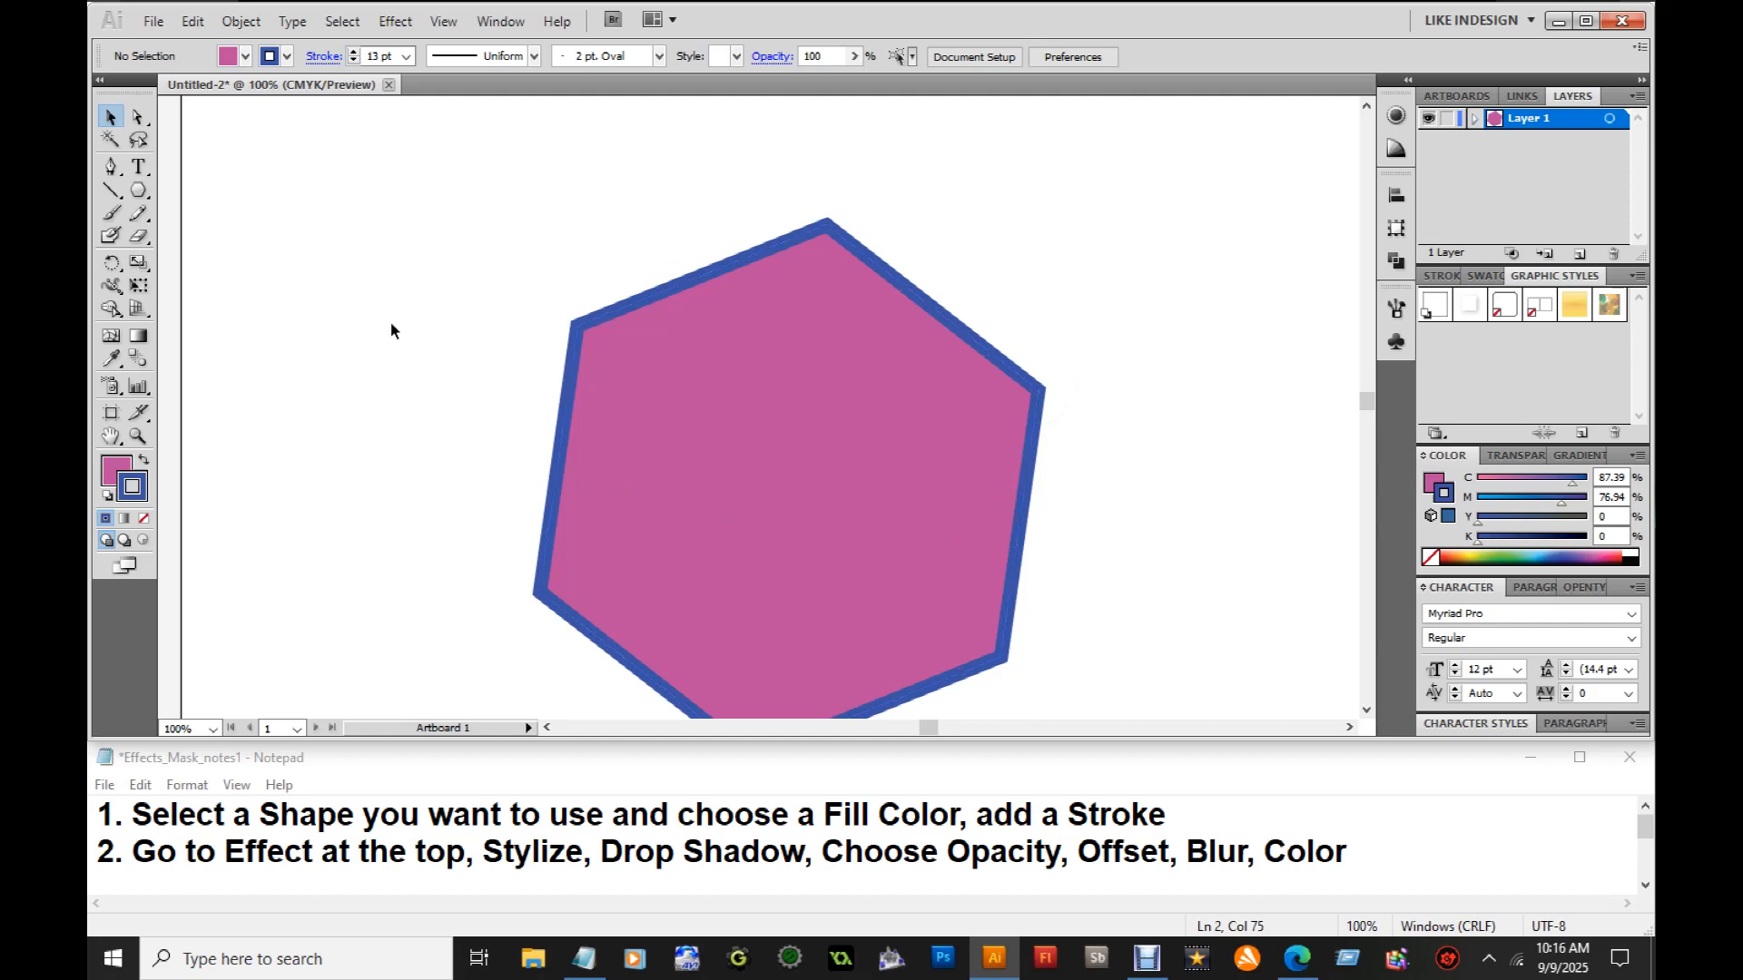
left_click(883, 277)
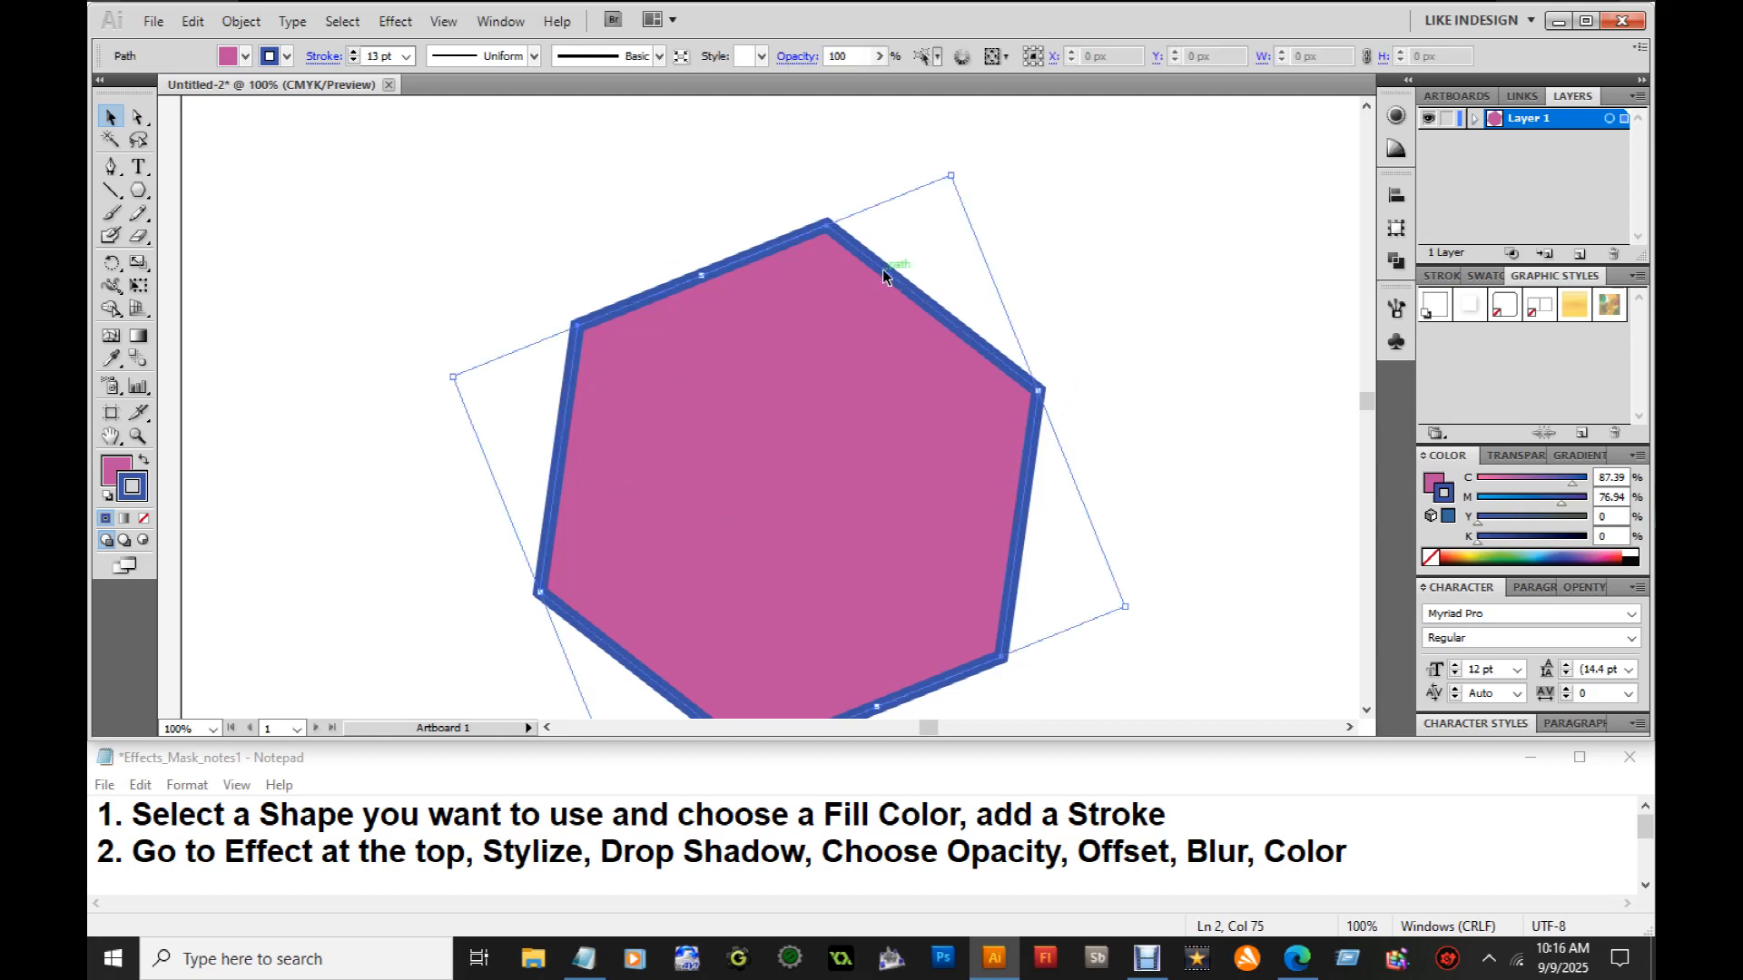
left_click(395, 21)
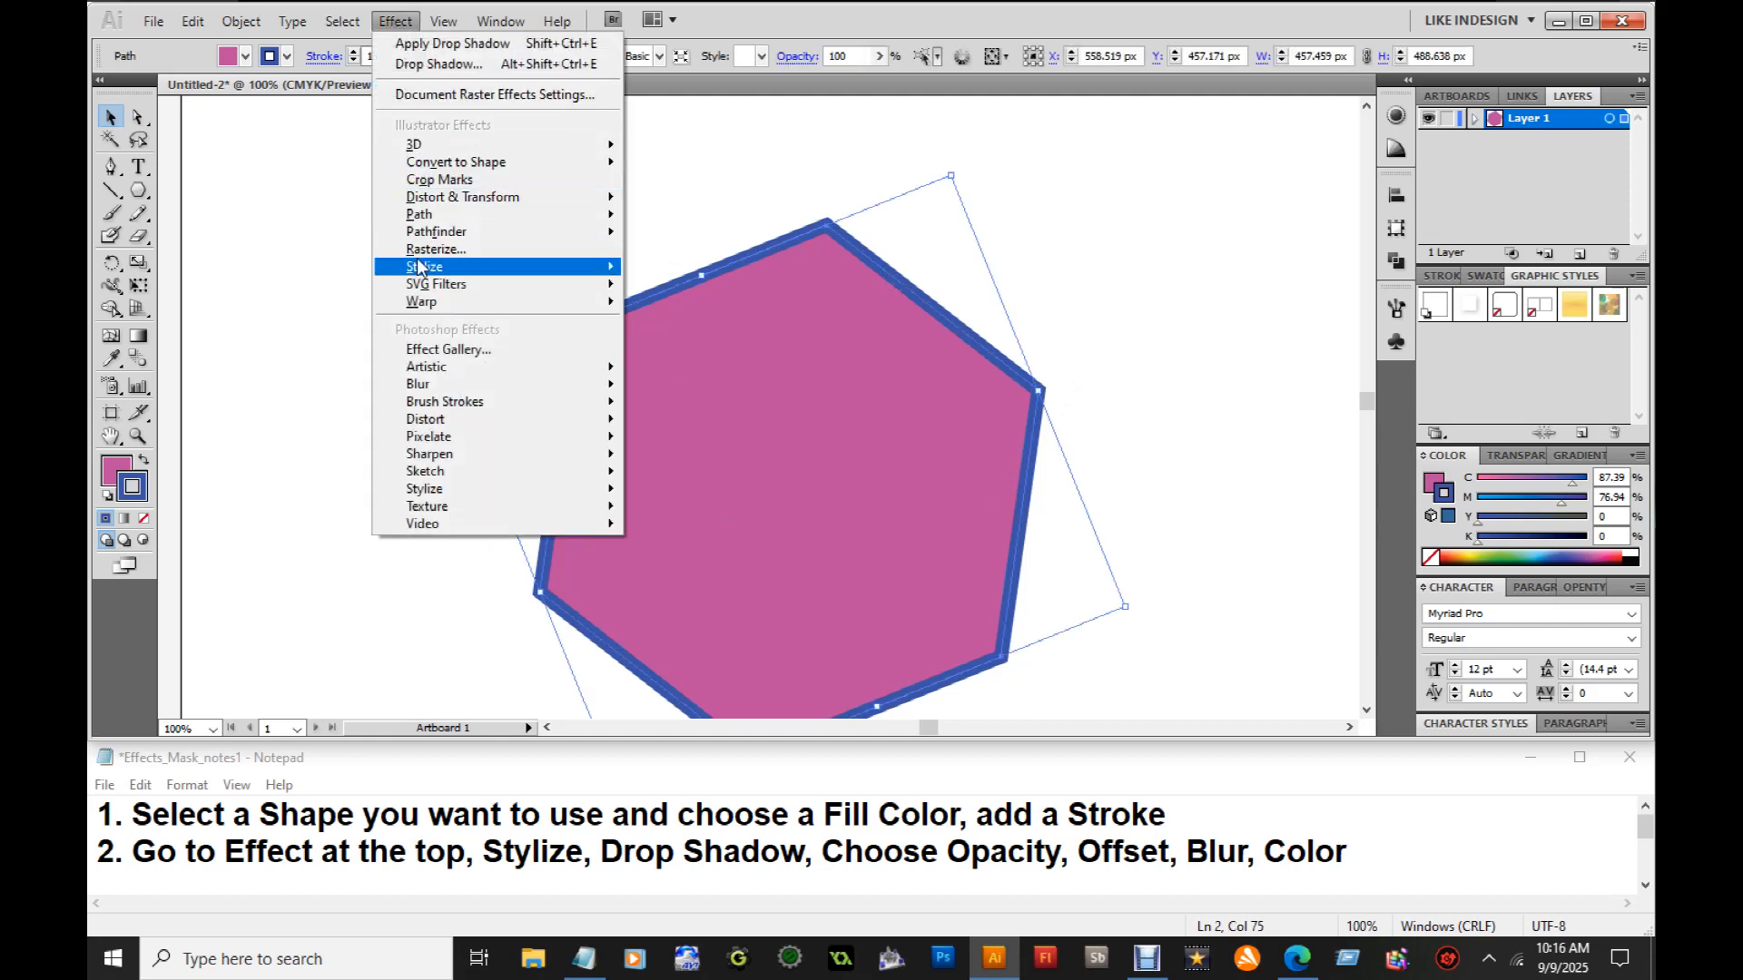
mouse_move(422, 268)
left_click(675, 273)
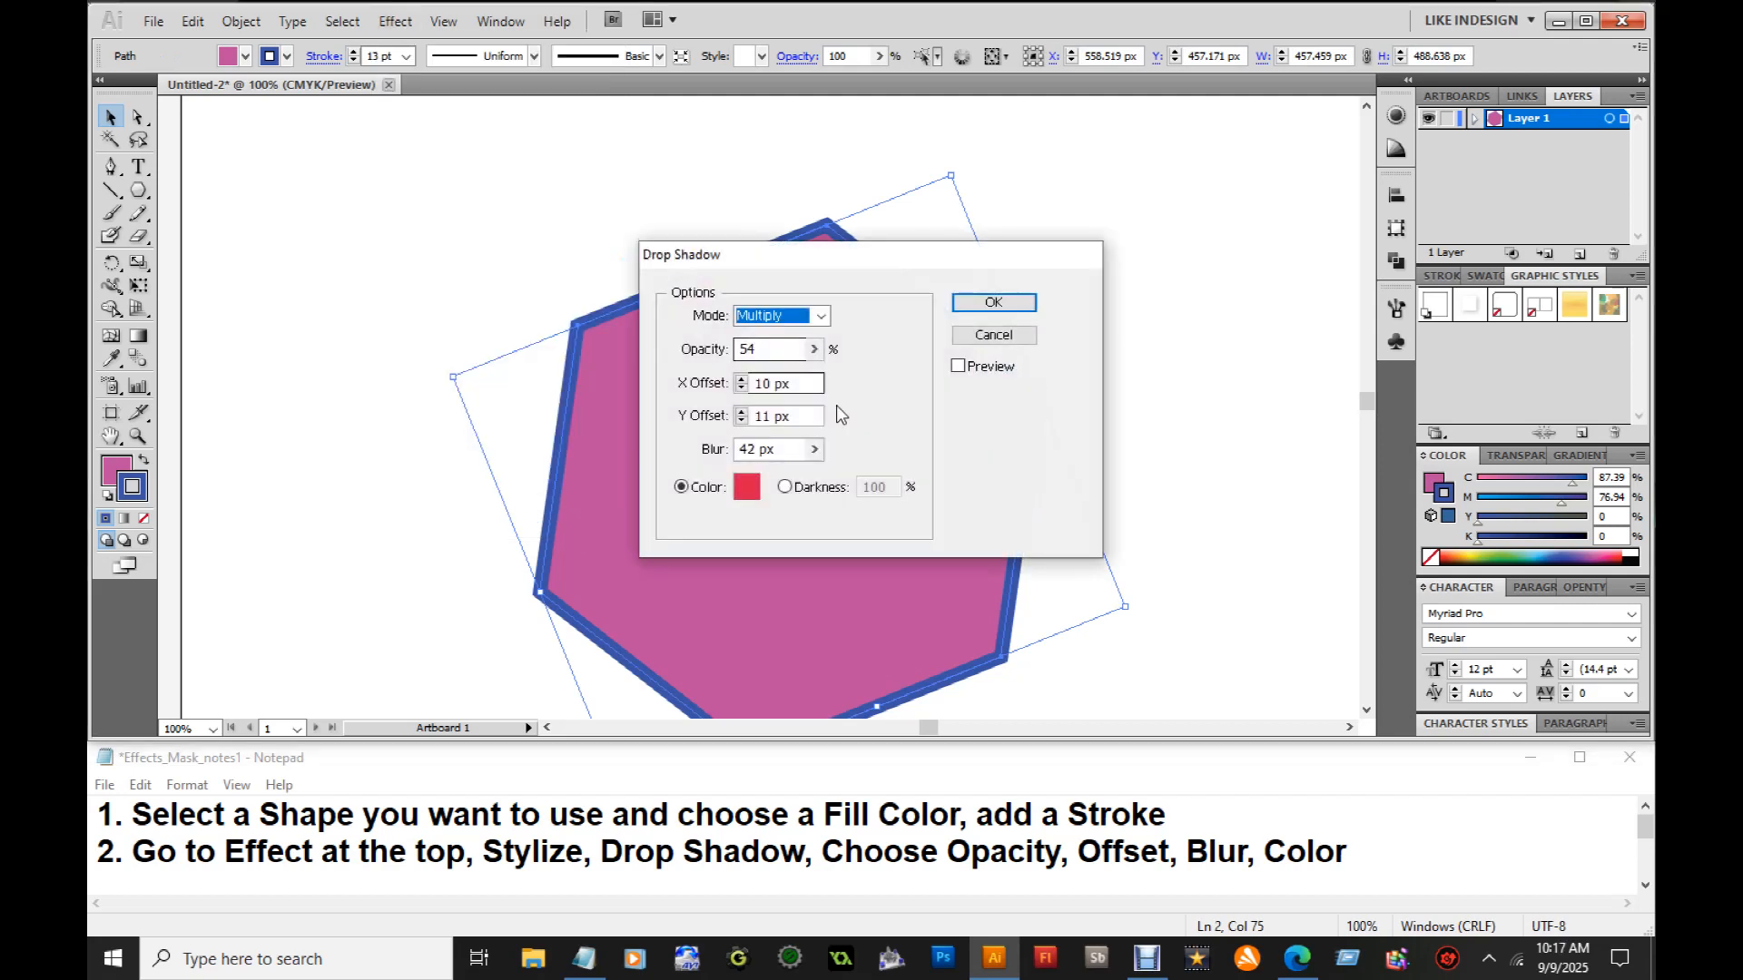
left_click(964, 374)
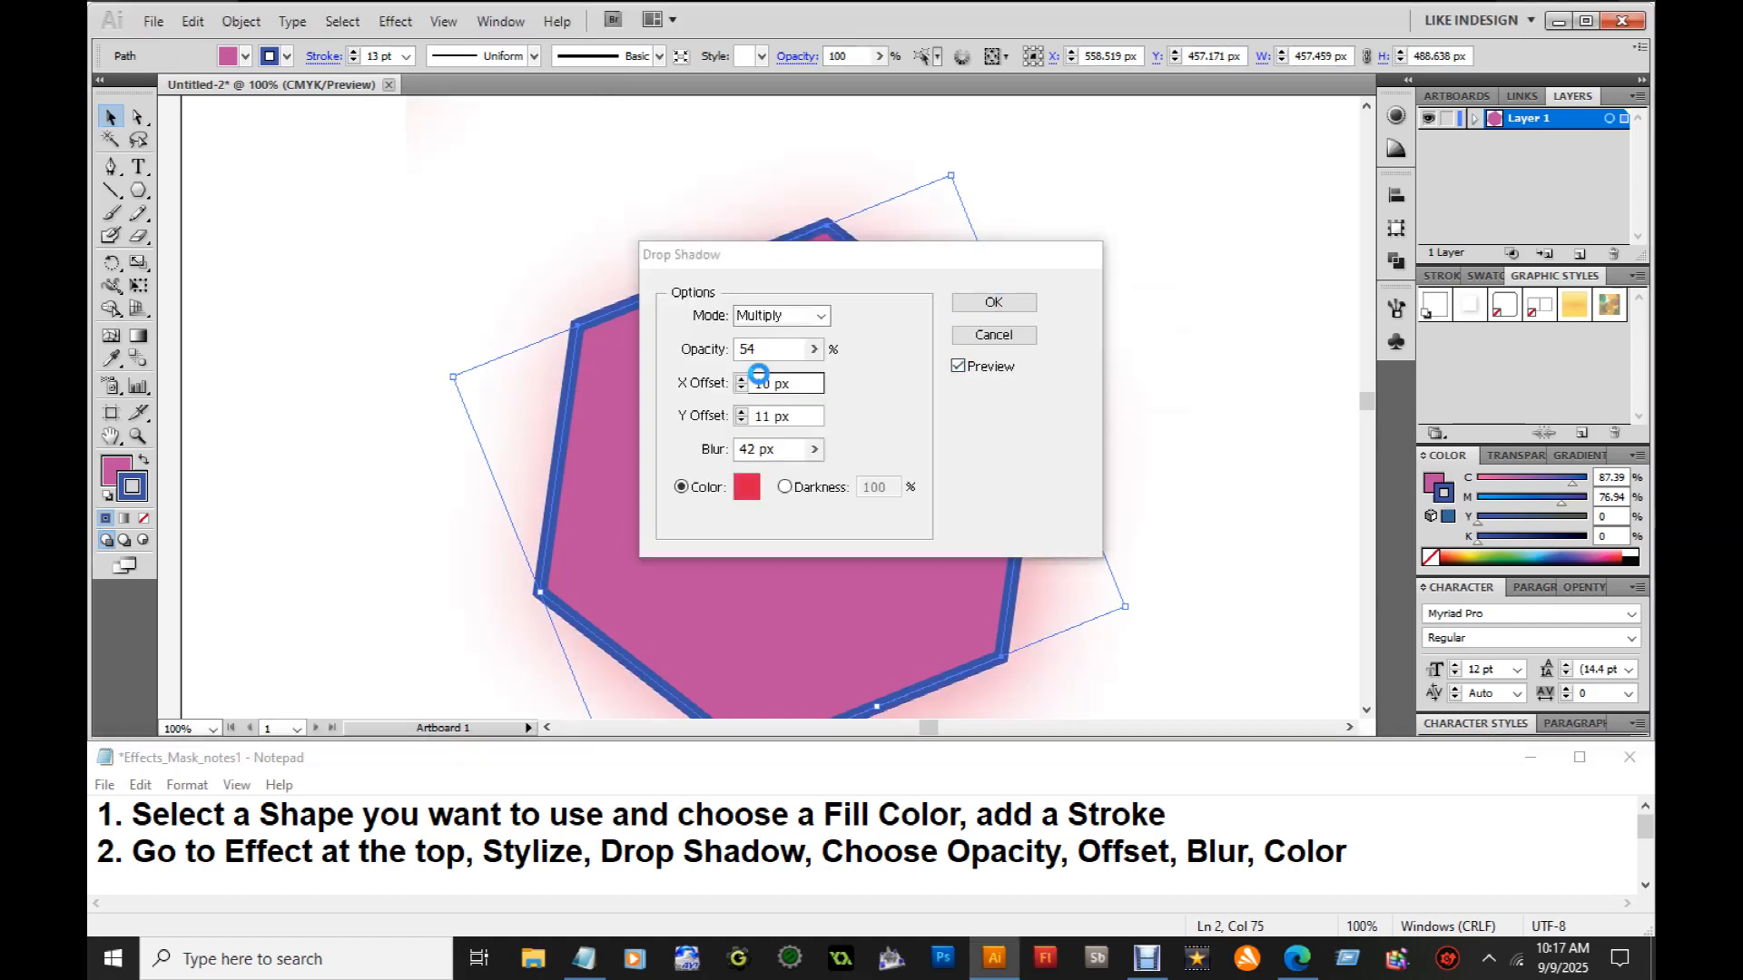
Set the drop shadow's blur to 11 px and accept red D60D46 as its color
left_click_drag(783, 255, 1128, 231)
left_click(1159, 423)
left_click_drag(1081, 459, 1054, 461)
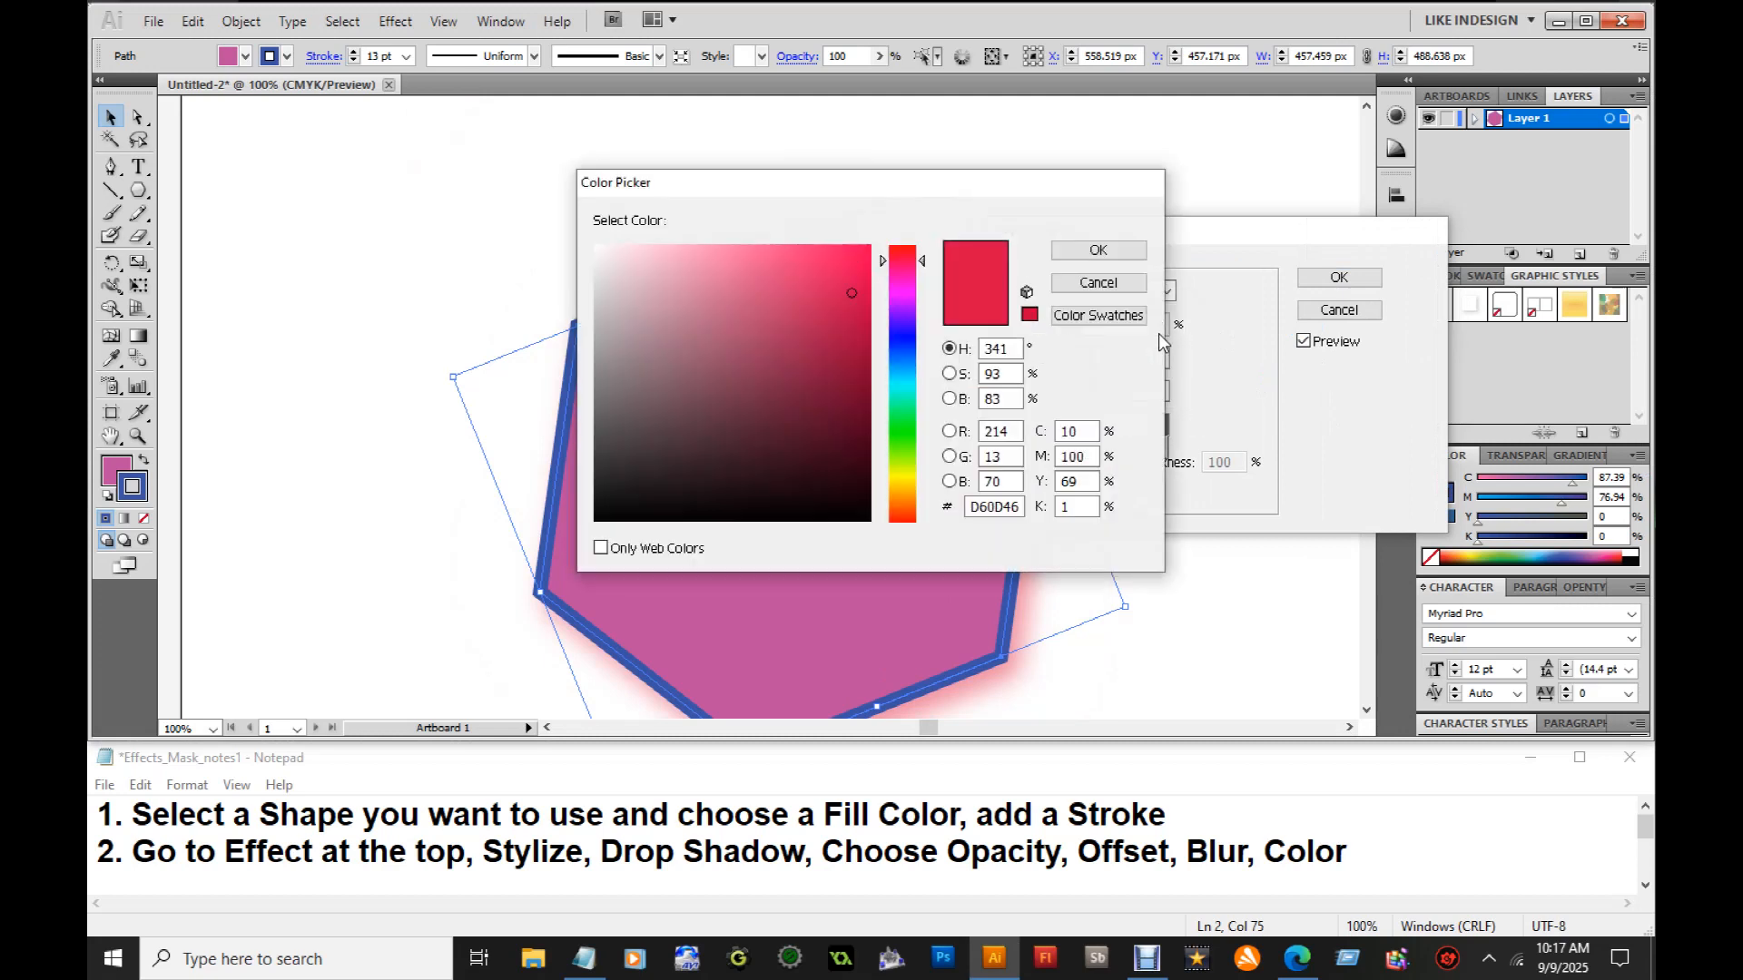
left_click(1062, 252)
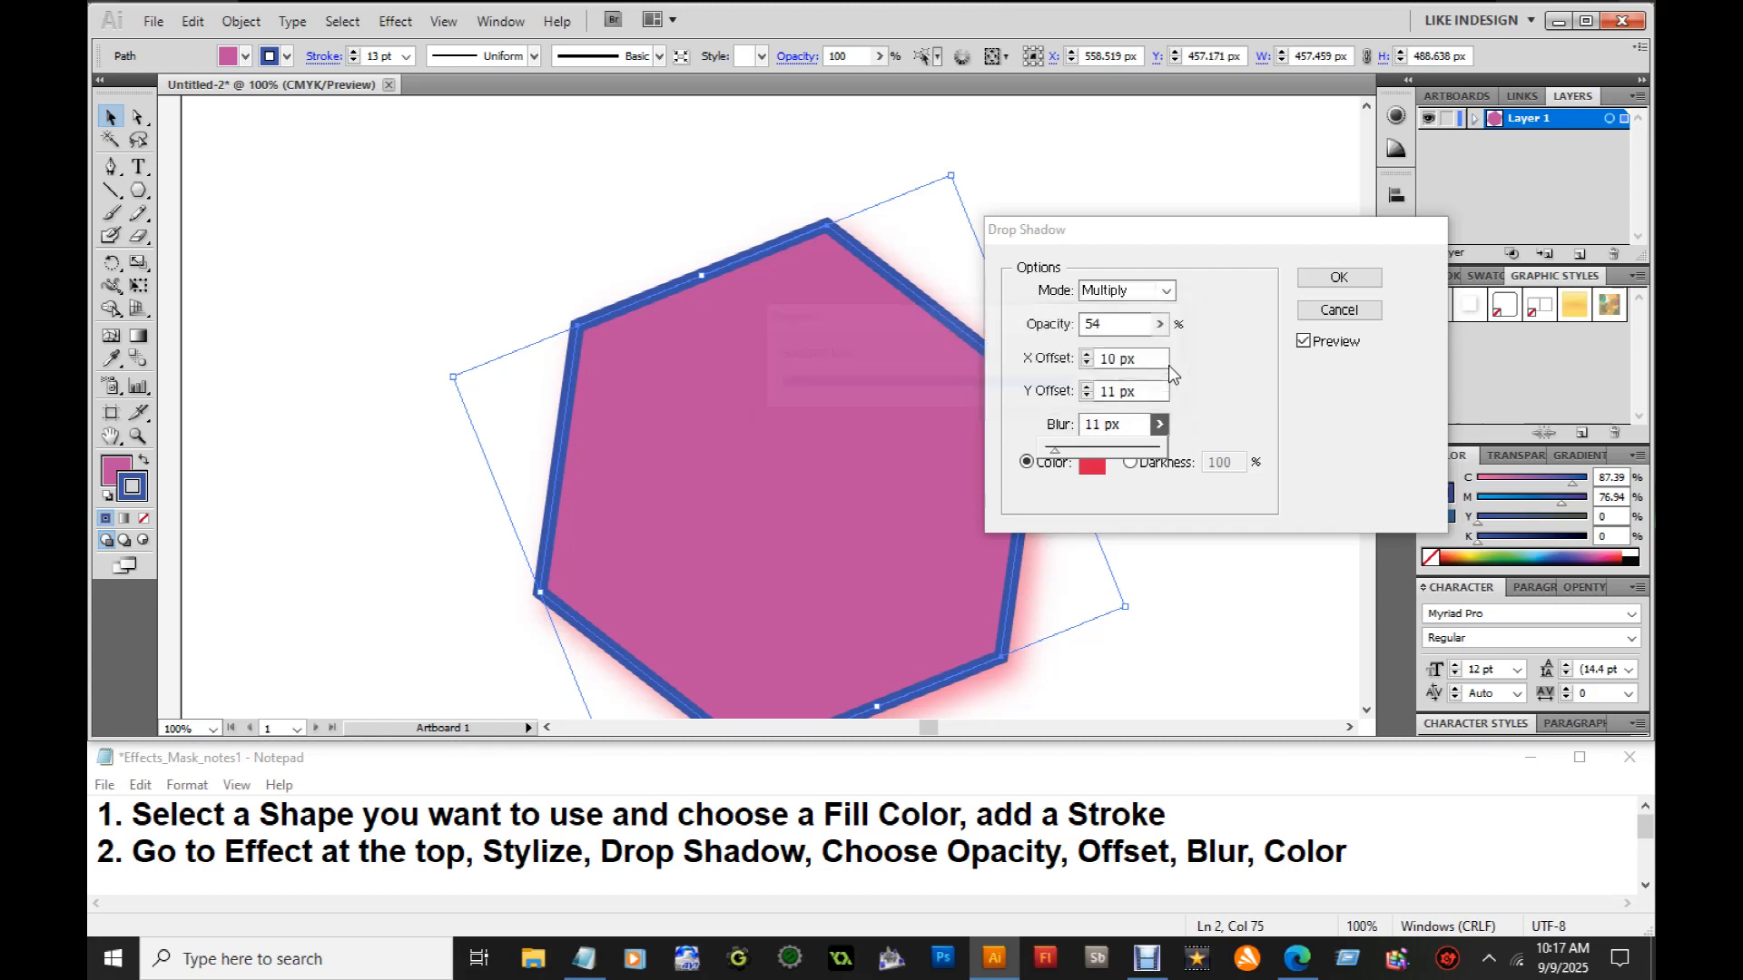
Turn off the preview, set the drop shadow's opacity to 69% and apply the effect to the hexagon
left_click(1302, 343)
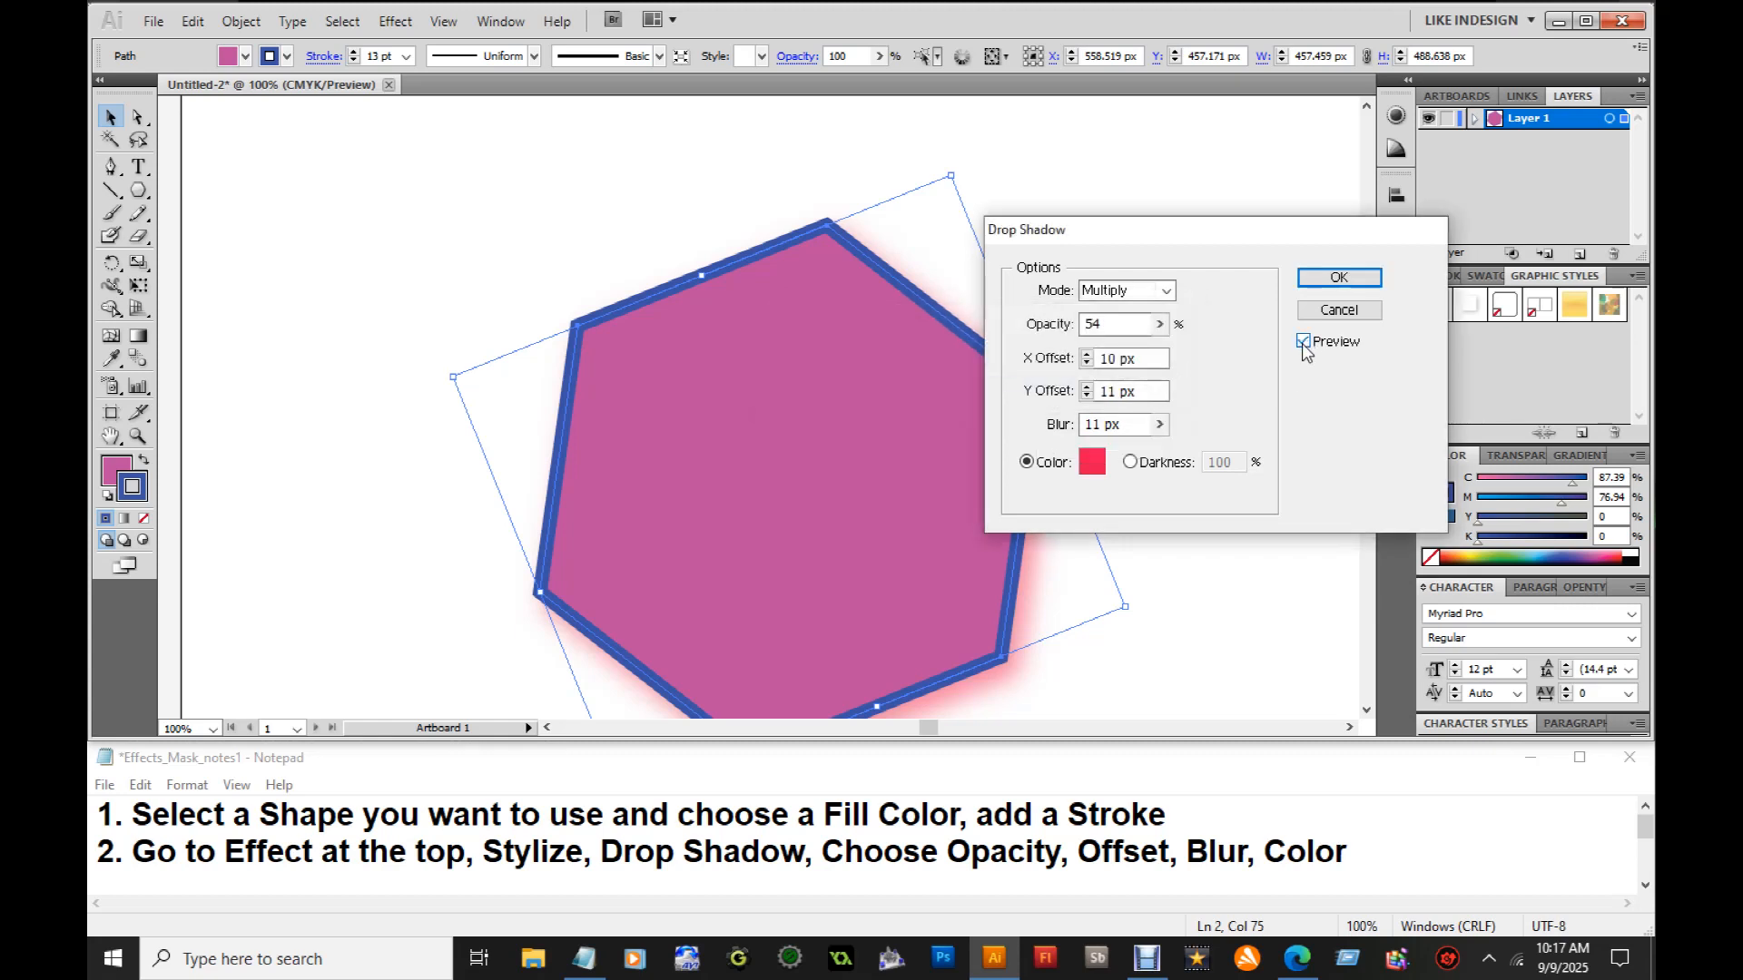
left_click(1302, 341)
left_click(1159, 324)
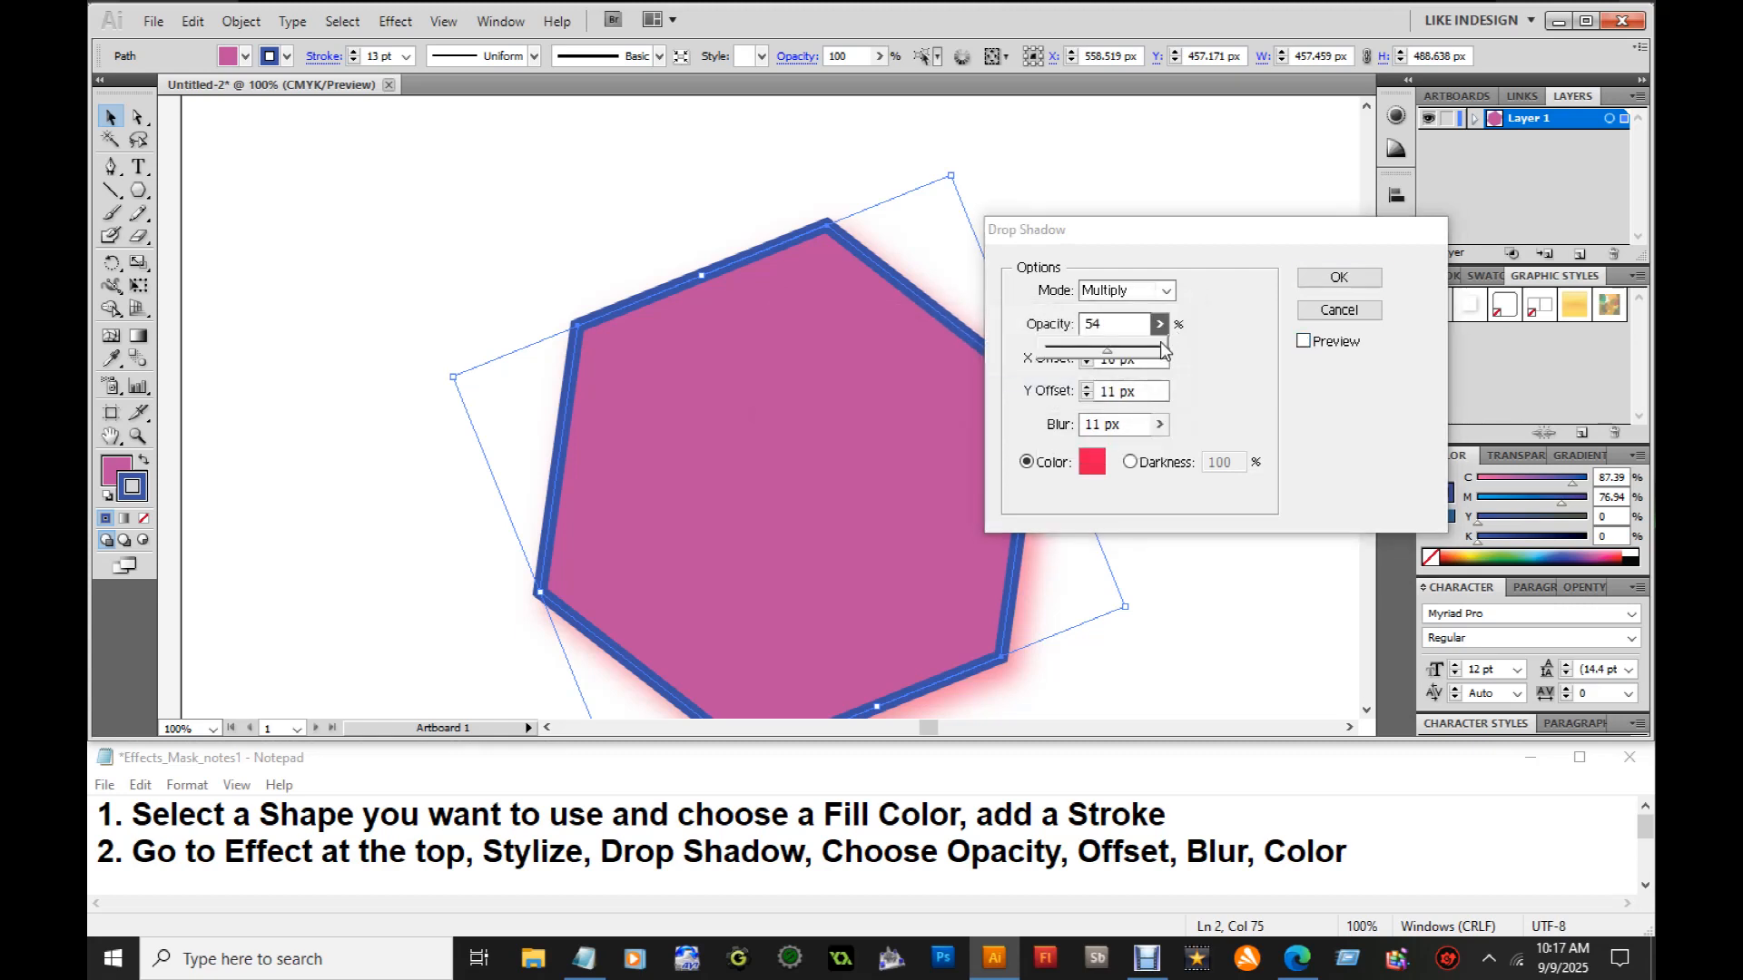
mouse_move(1109, 354)
left_mouse_down()
mouse_move(1077, 355)
mouse_move(1134, 356)
left_mouse_up()
left_click_drag(1138, 356, 1123, 352)
left_click(1309, 358)
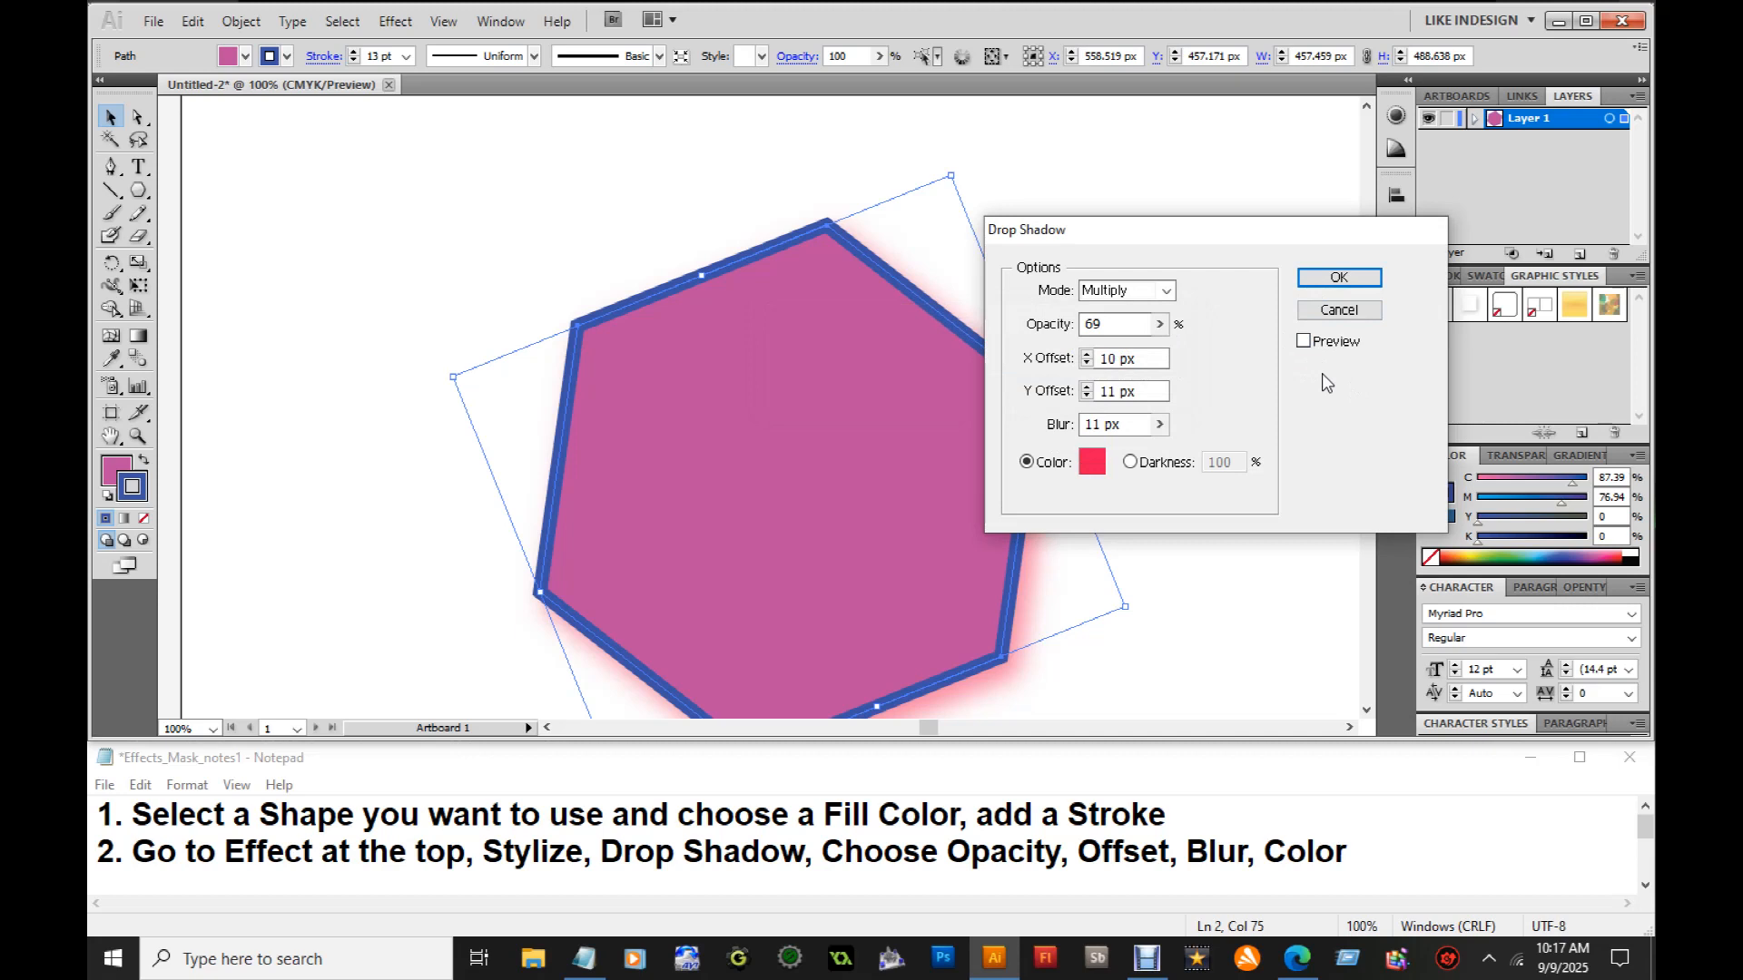
left_click(1345, 278)
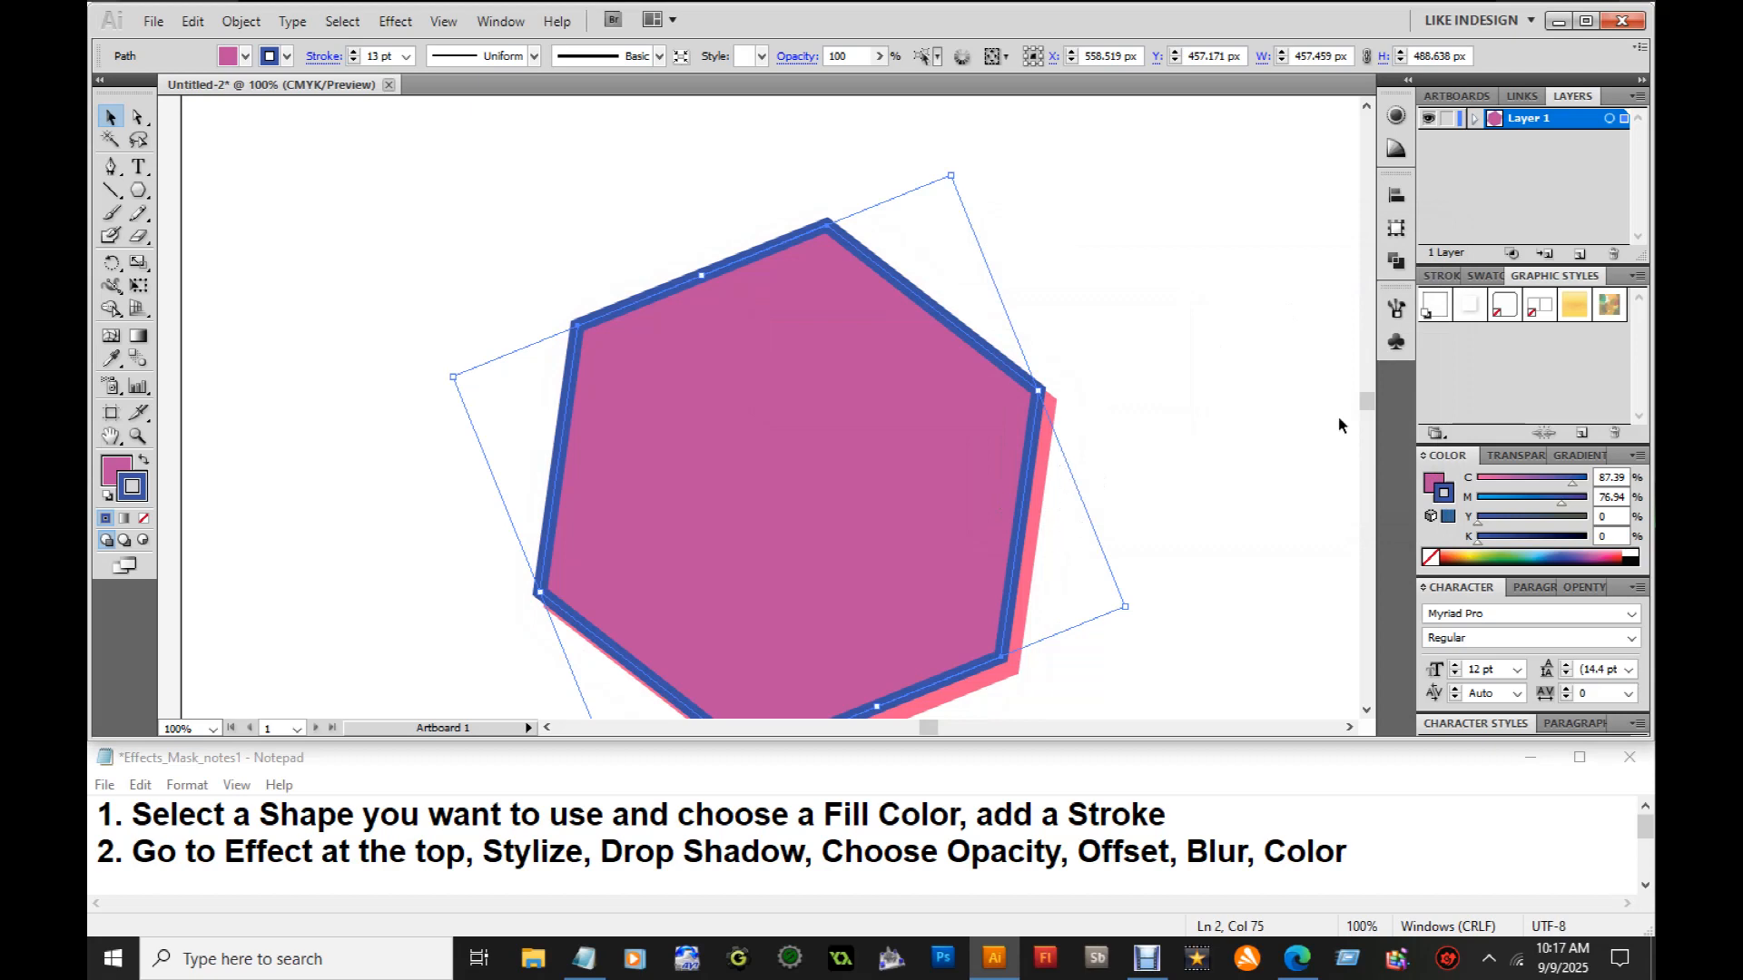
Add a second Stylize Drop Shadow effect to the hexagon and pick a muted reddish-brown shadow color
left_click_drag(1370, 400, 1367, 405)
left_click(400, 23)
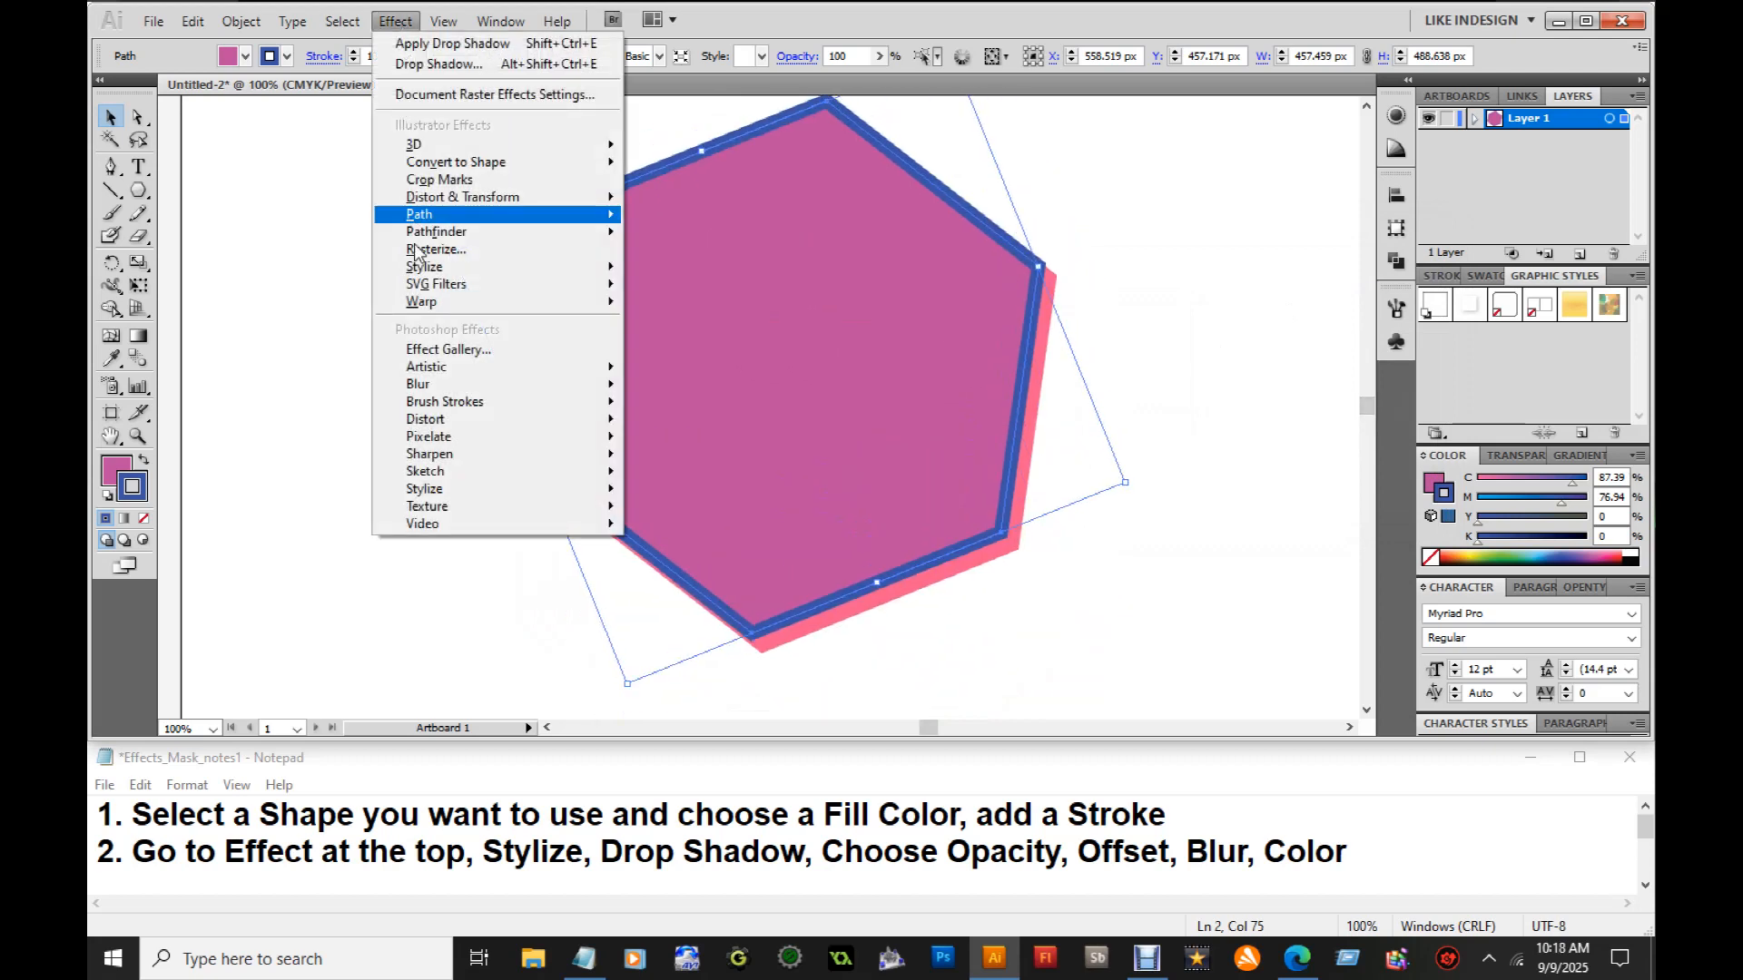
mouse_move(423, 270)
left_click(645, 267)
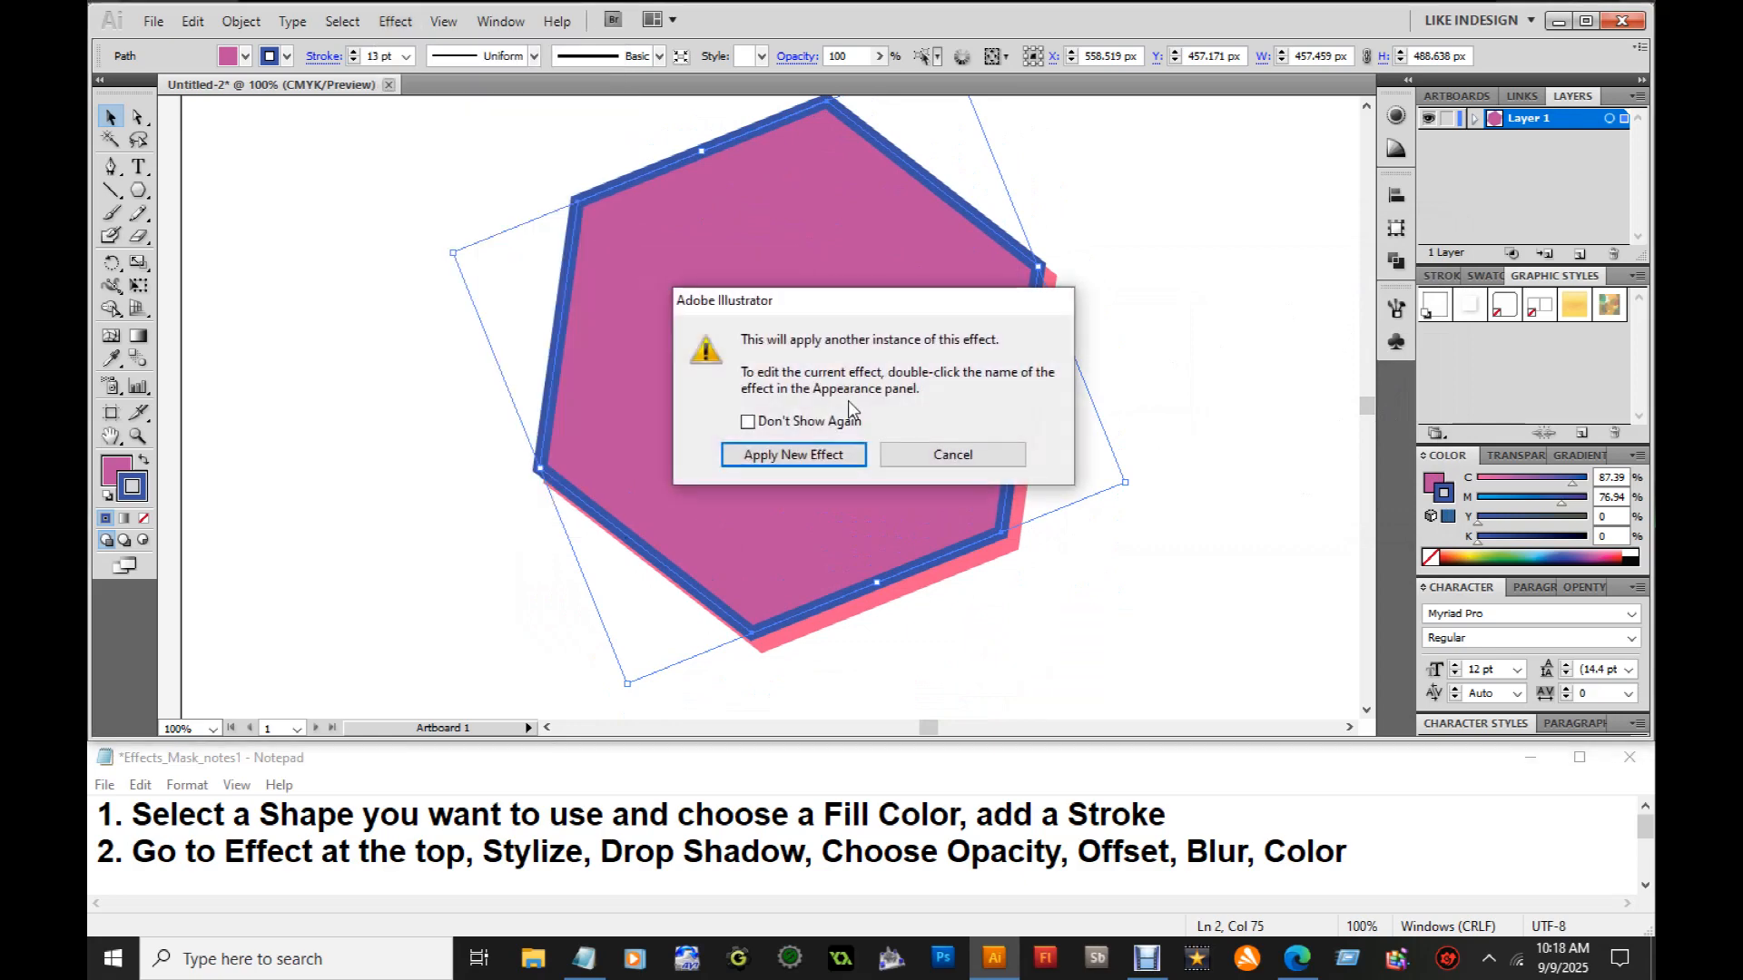
left_click(838, 453)
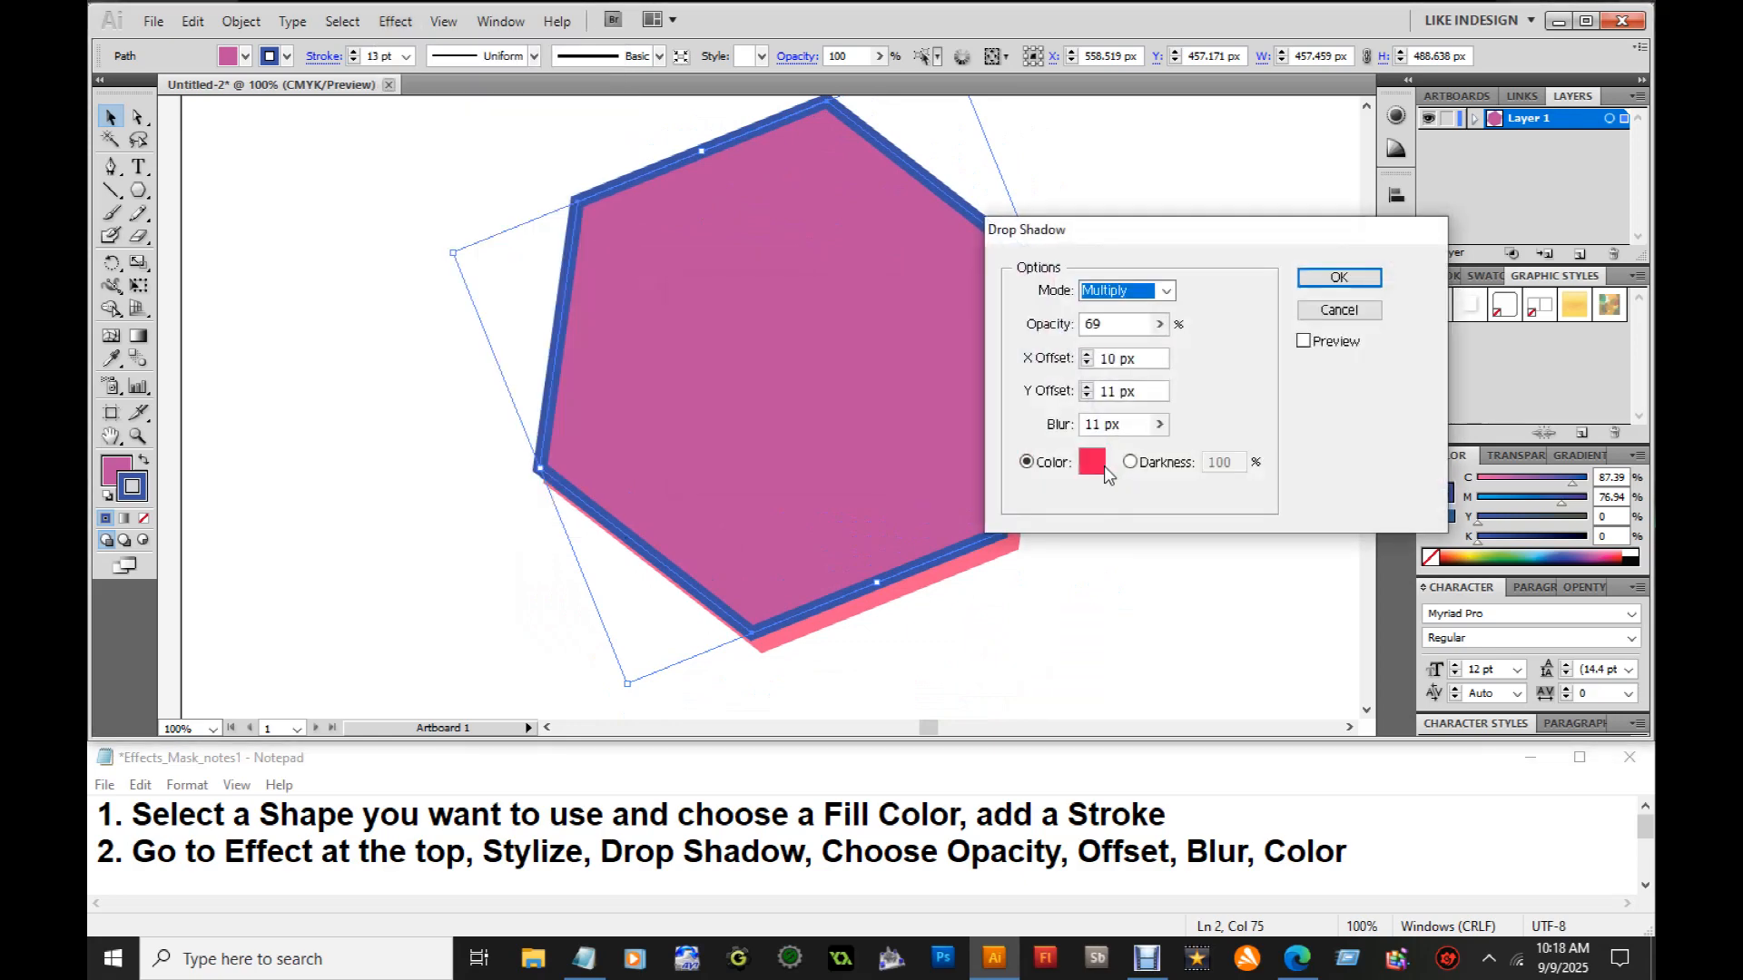
left_click(1102, 464)
left_click_drag(700, 400, 692, 384)
left_click(1103, 254)
left_click_drag(1122, 231, 1174, 232)
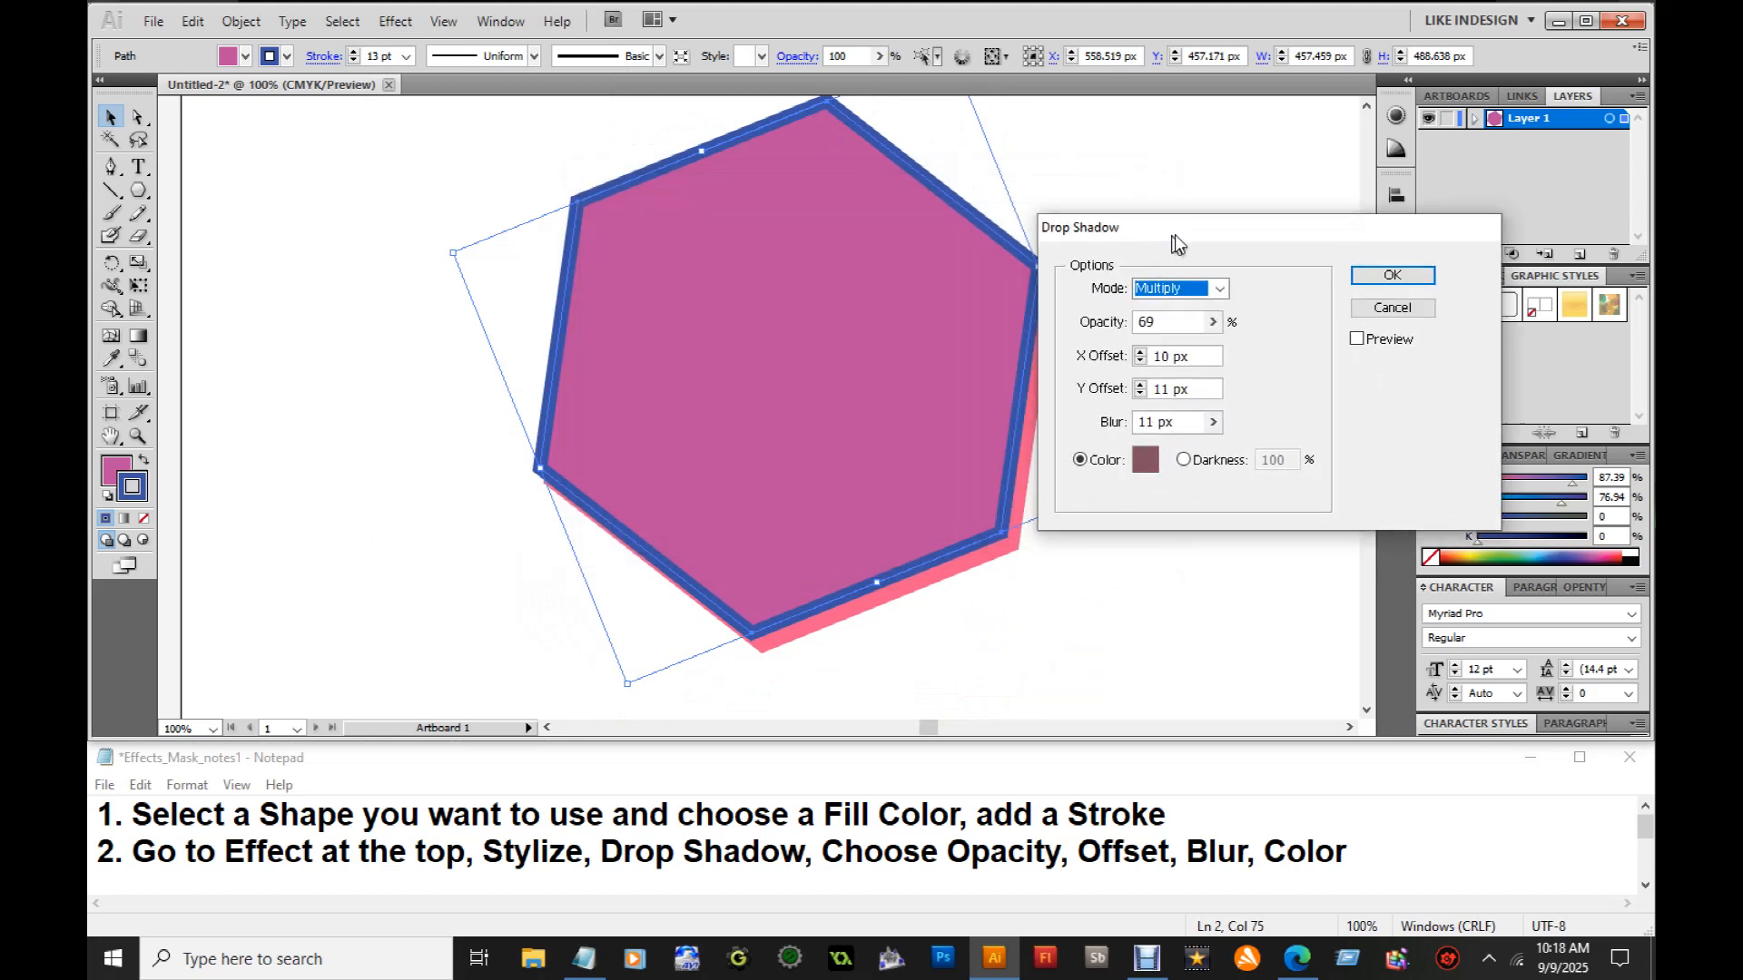
Set both the X offset and the Y offset of the second drop shadow to 7 px
left_click(1146, 350)
left_click(1146, 351)
left_click(1146, 350)
left_click(1146, 350)
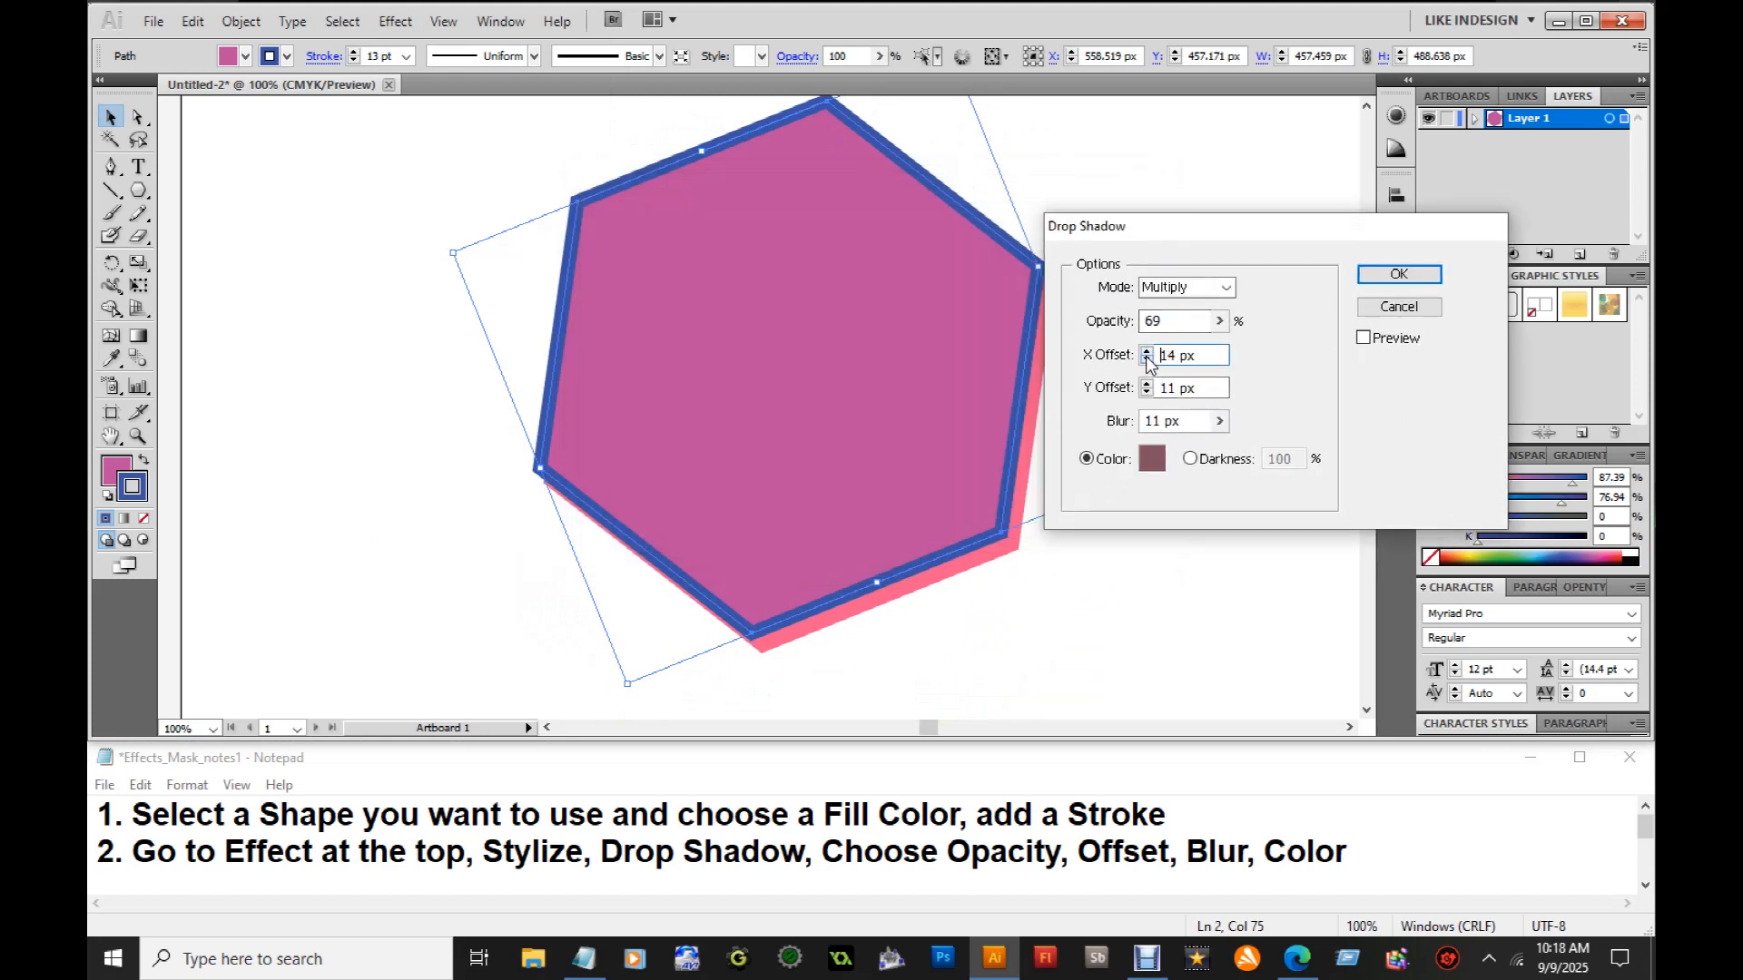
left_click(1146, 360)
left_click(1147, 359)
left_click(1146, 393)
left_click(1147, 392)
left_click(1147, 383)
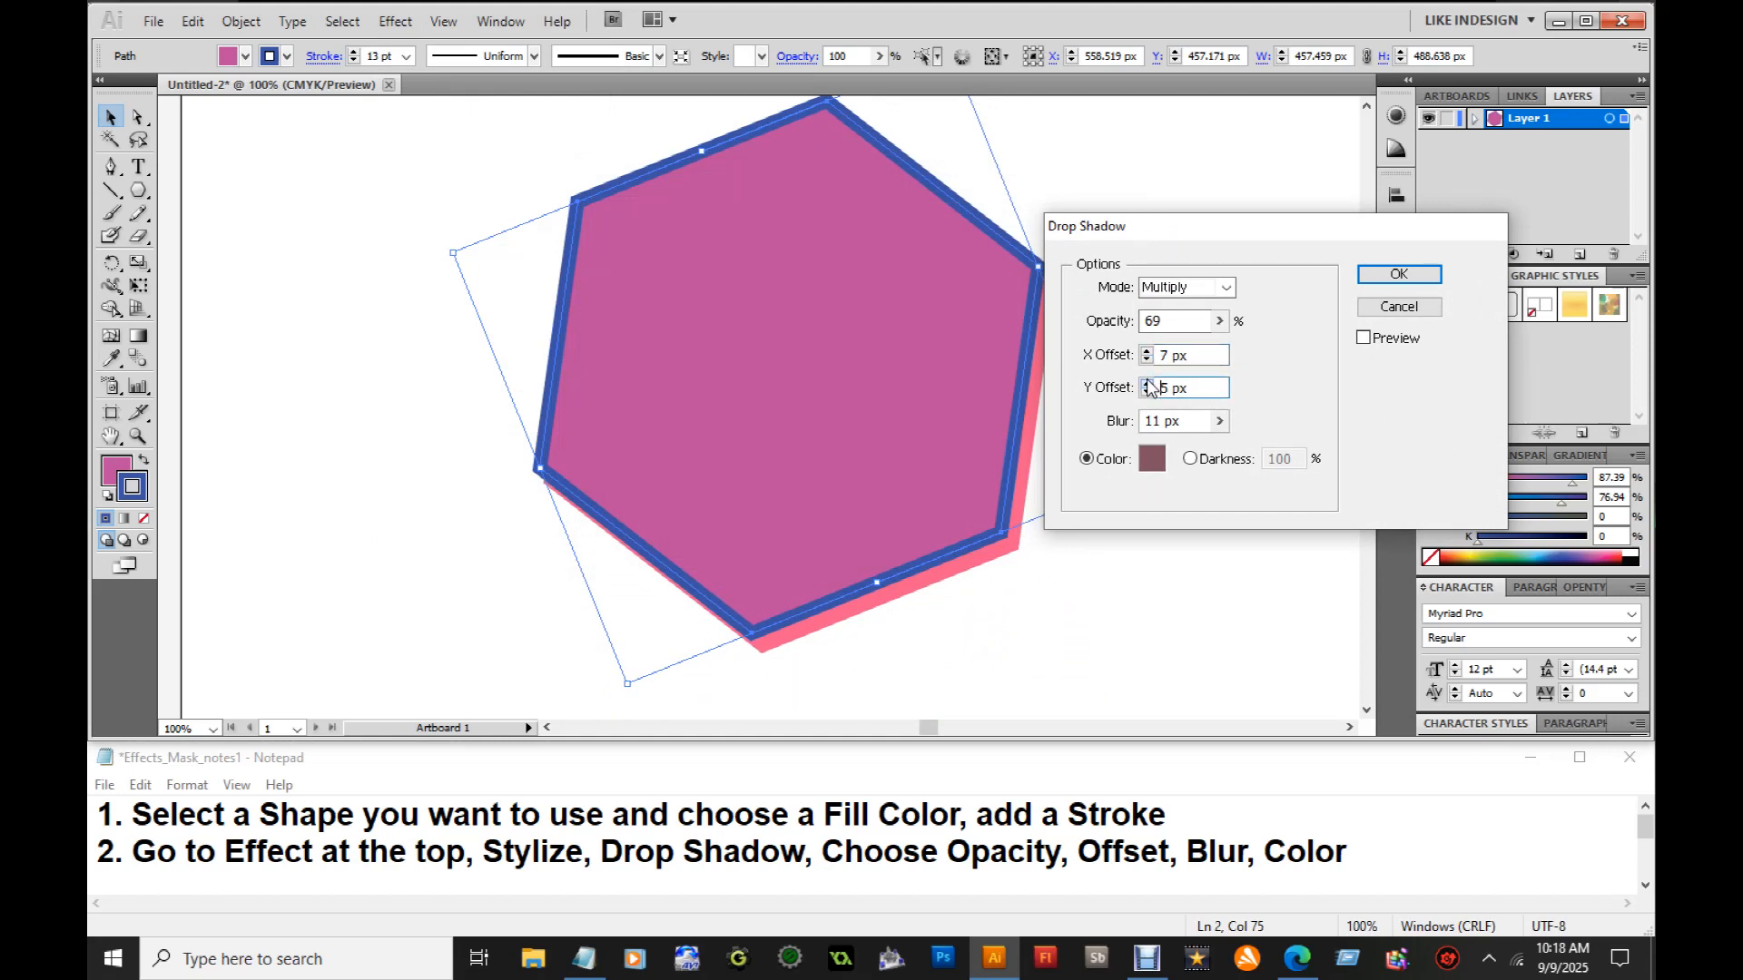
left_click(1146, 384)
Set the second drop shadow's blur to 35 px and apply the effect
left_click(1219, 420)
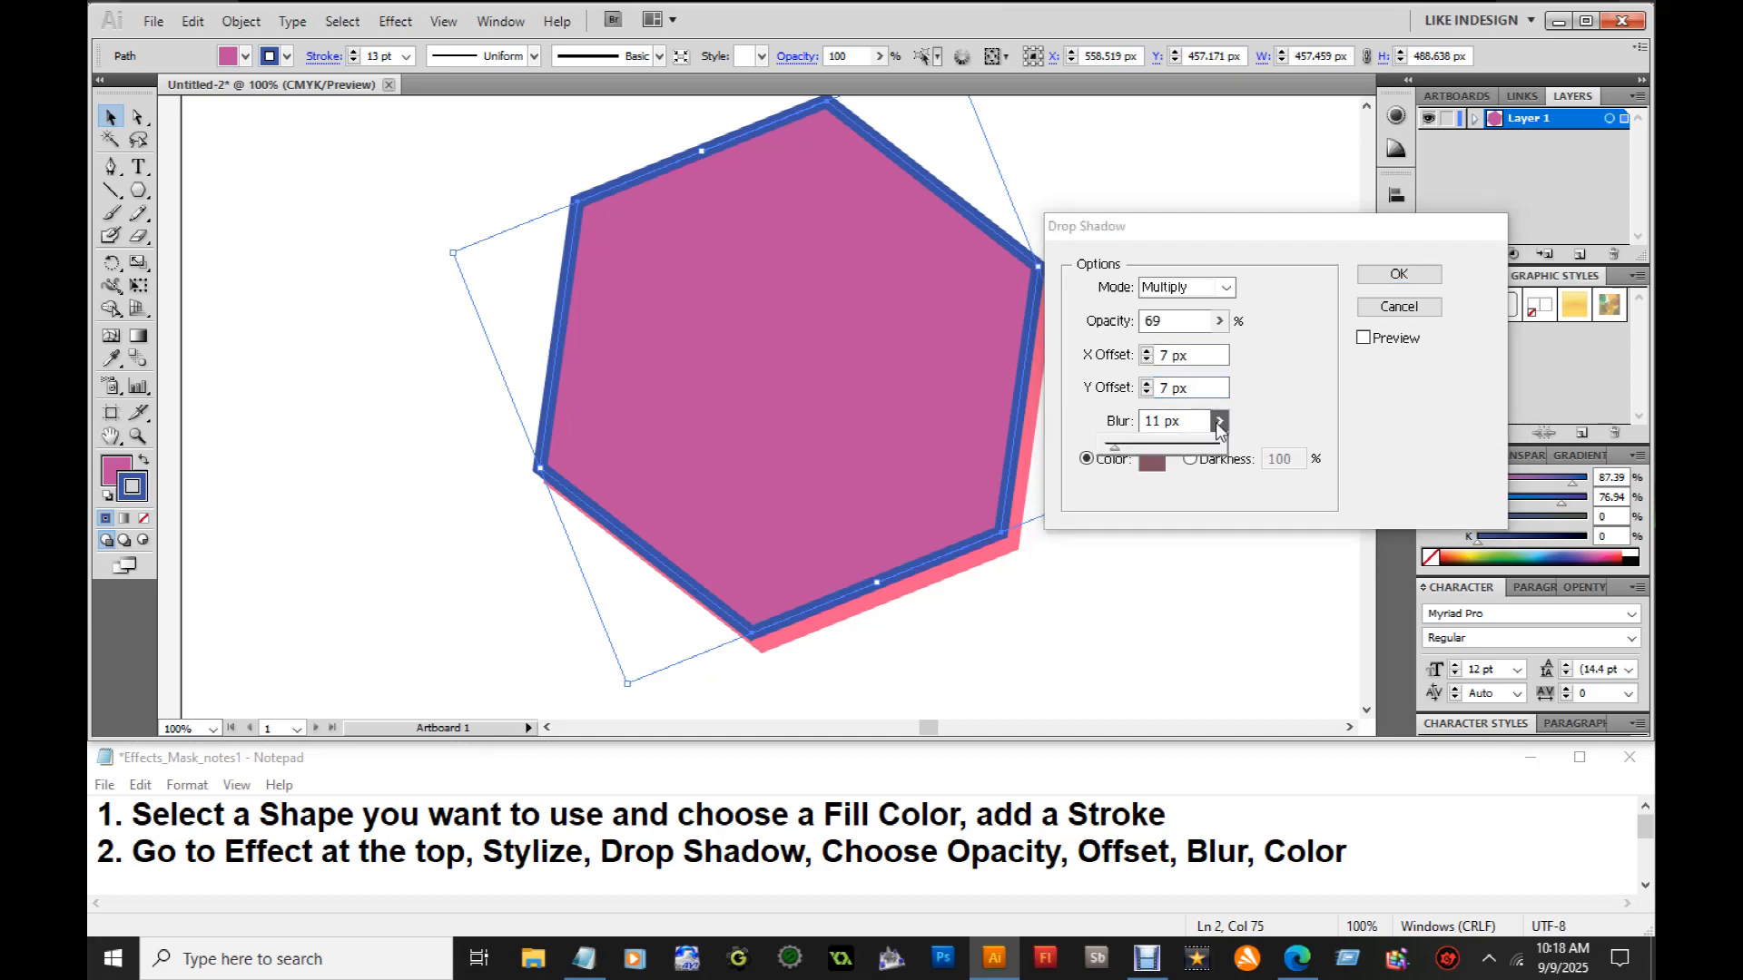
left_click_drag(1113, 446, 1133, 446)
left_click(1349, 360)
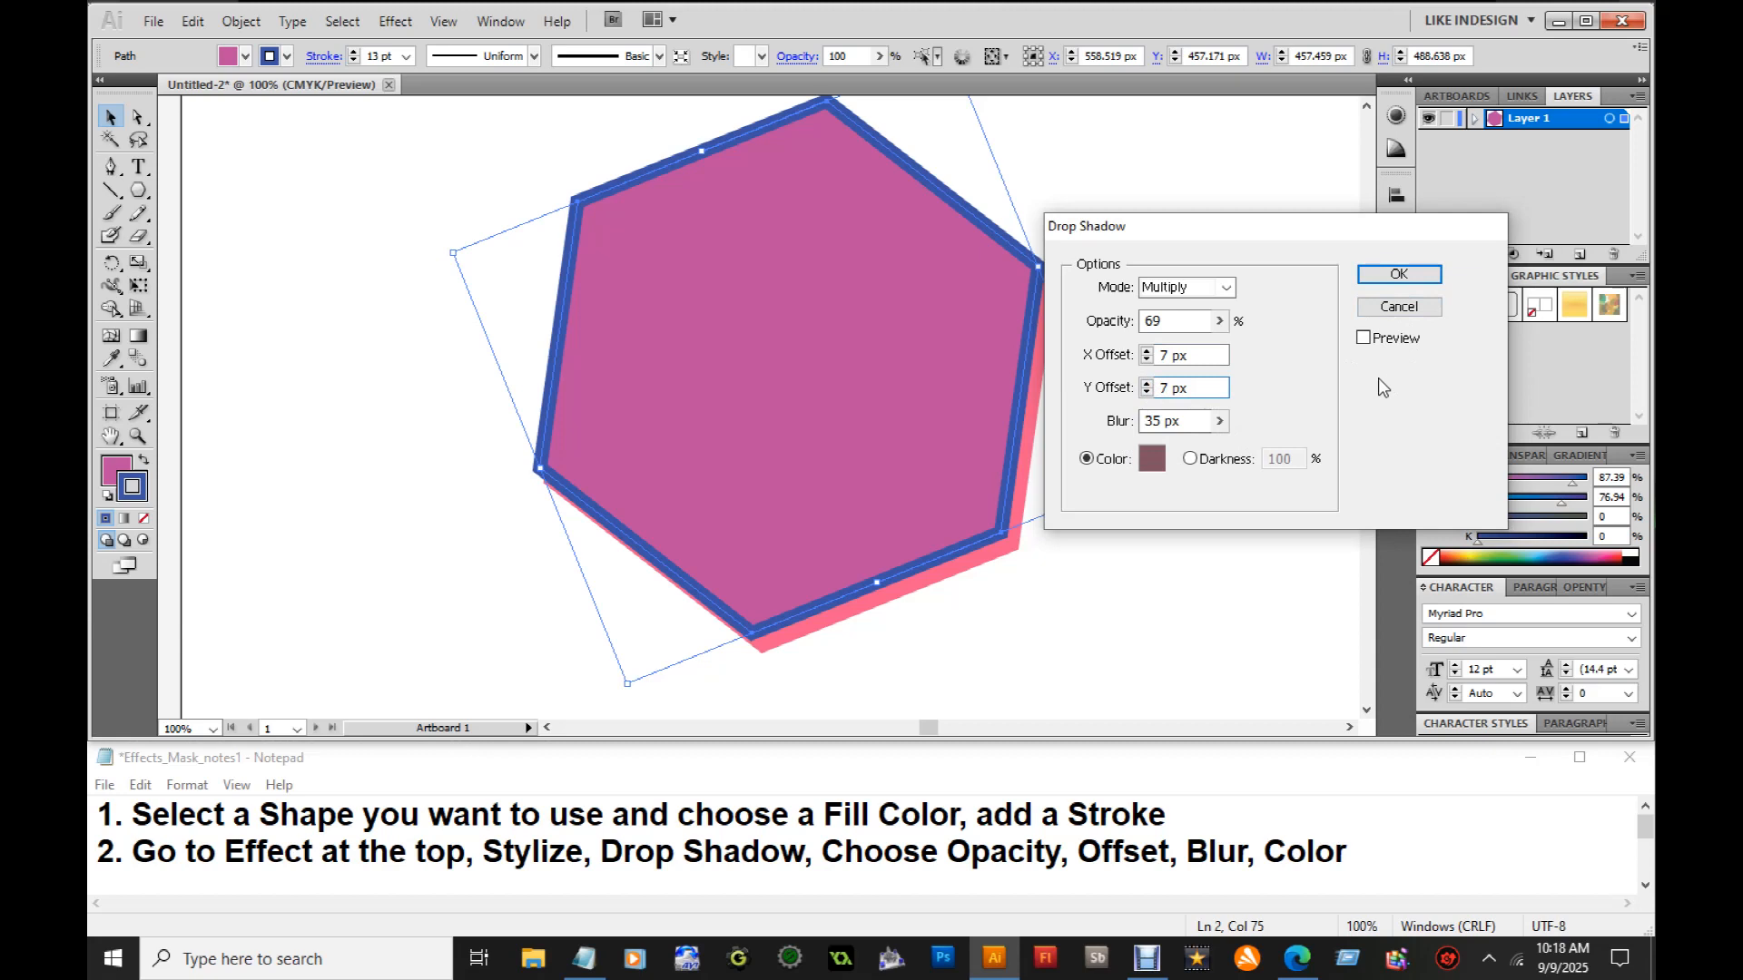
left_click(1407, 274)
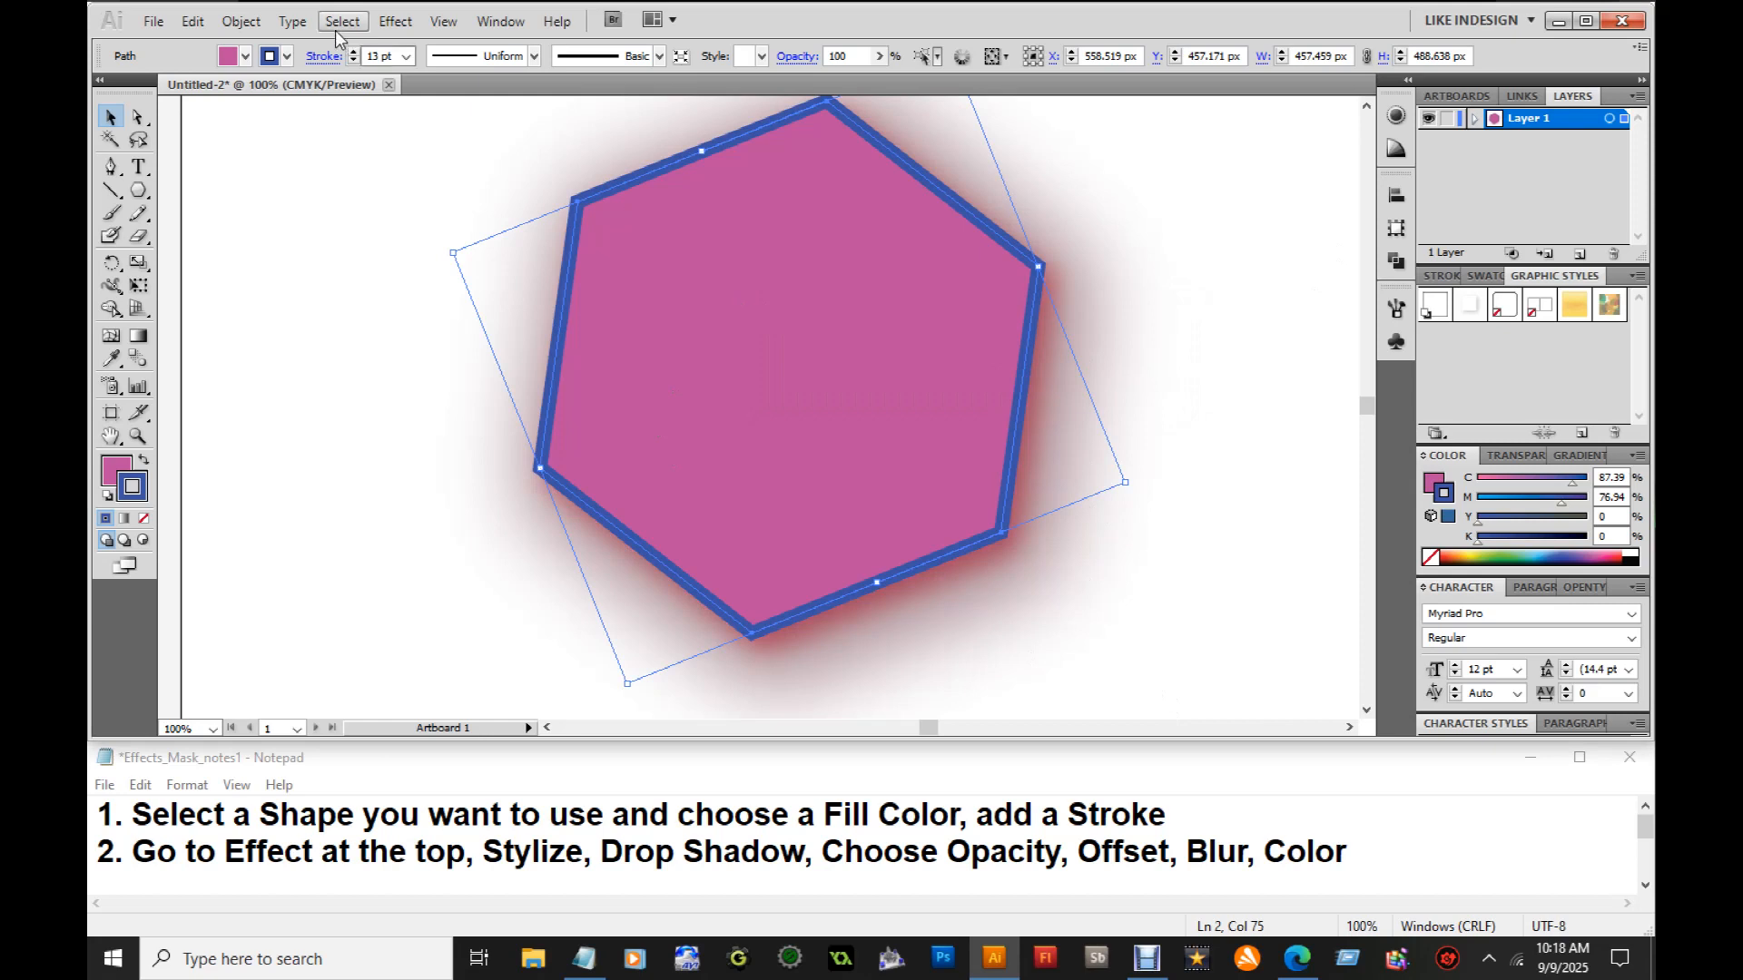
Apply the Stylize effect Feather with a 5 px radius to the large hexagon, and deselect it
left_click(396, 22)
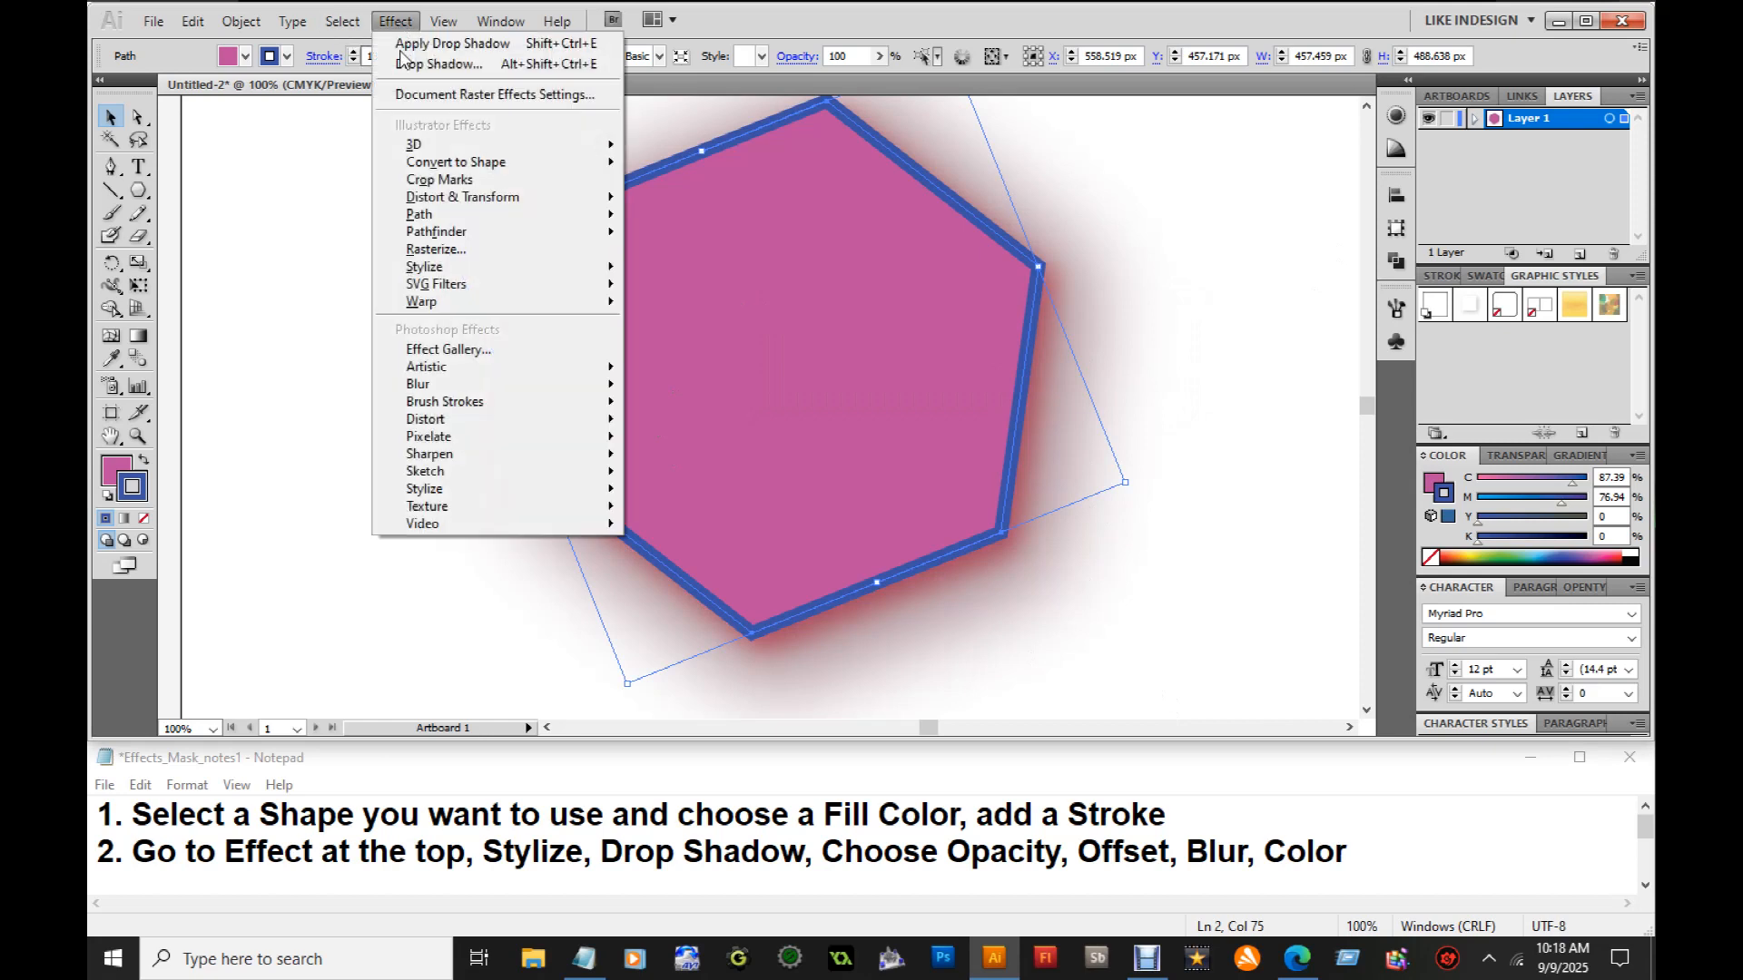
mouse_move(538, 258)
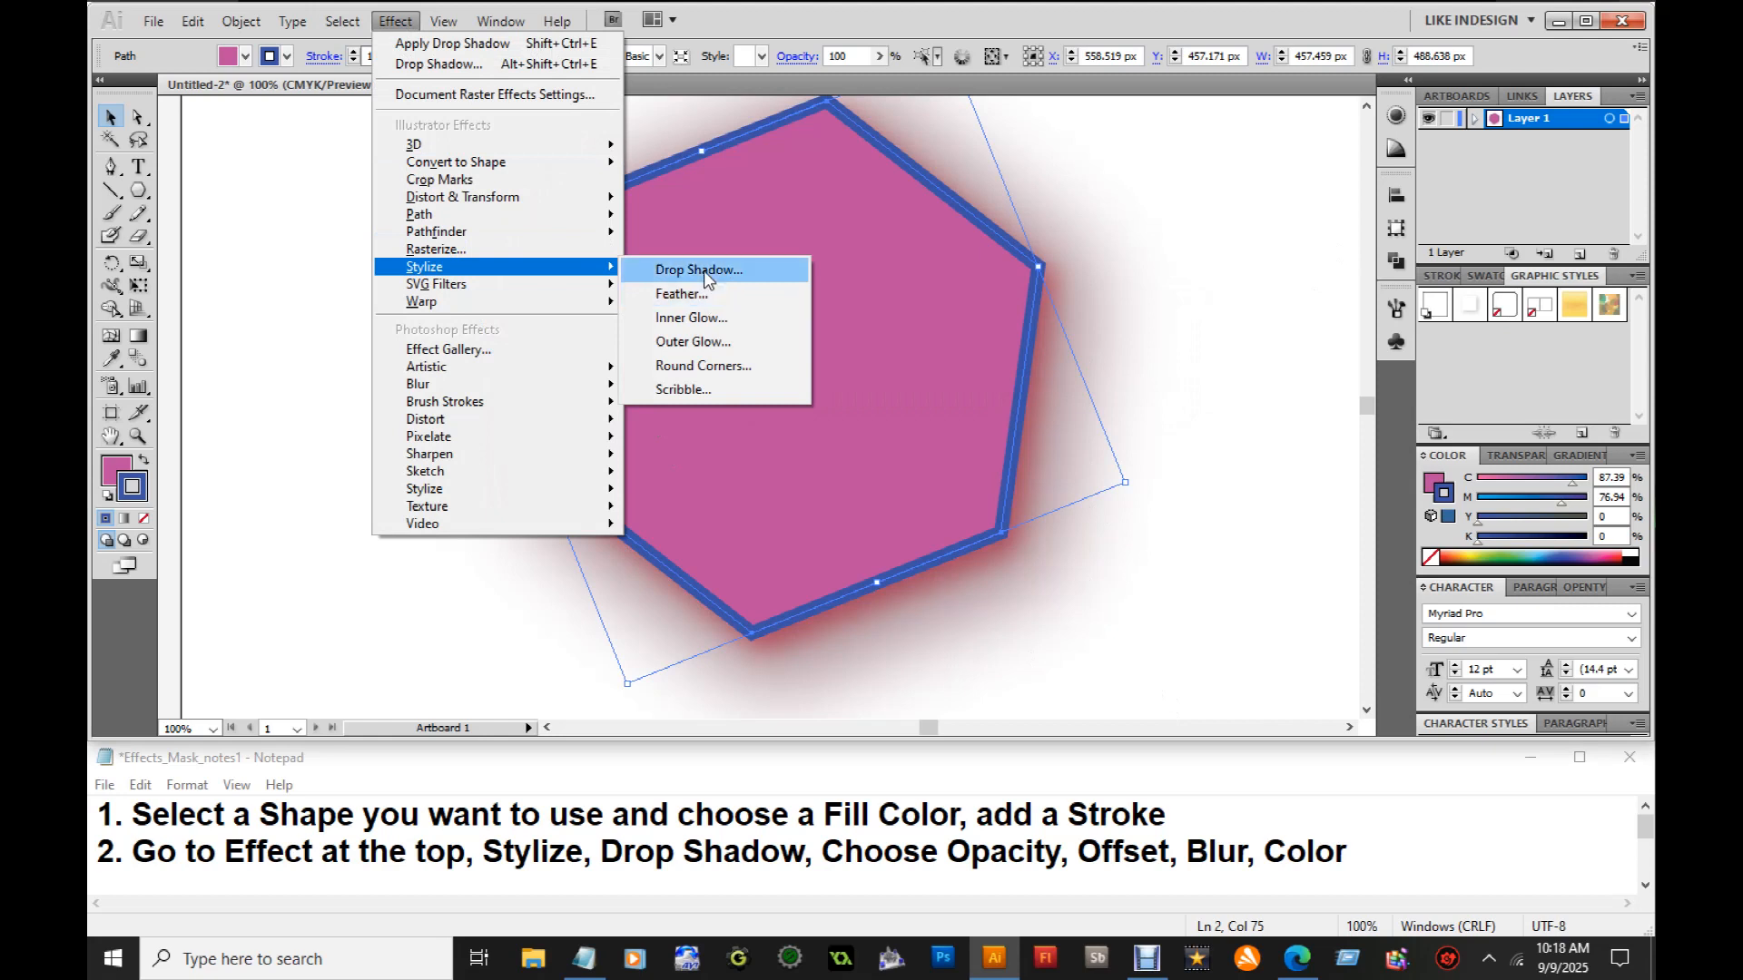
left_click(699, 294)
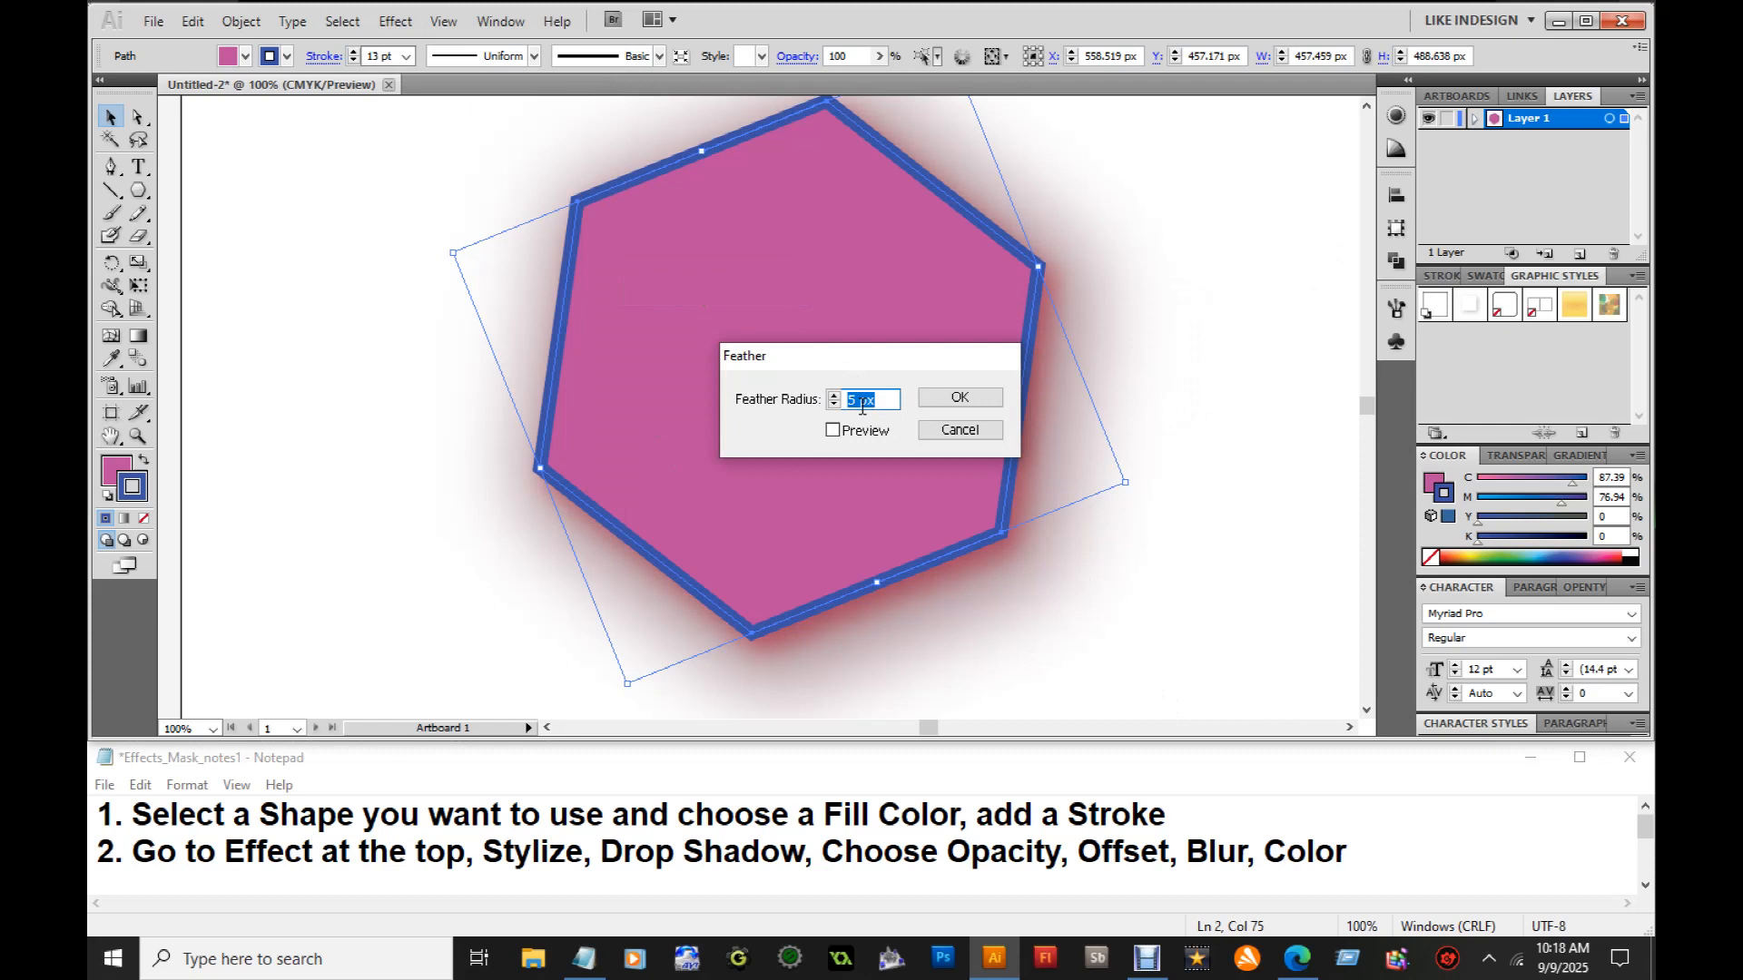
left_click(957, 400)
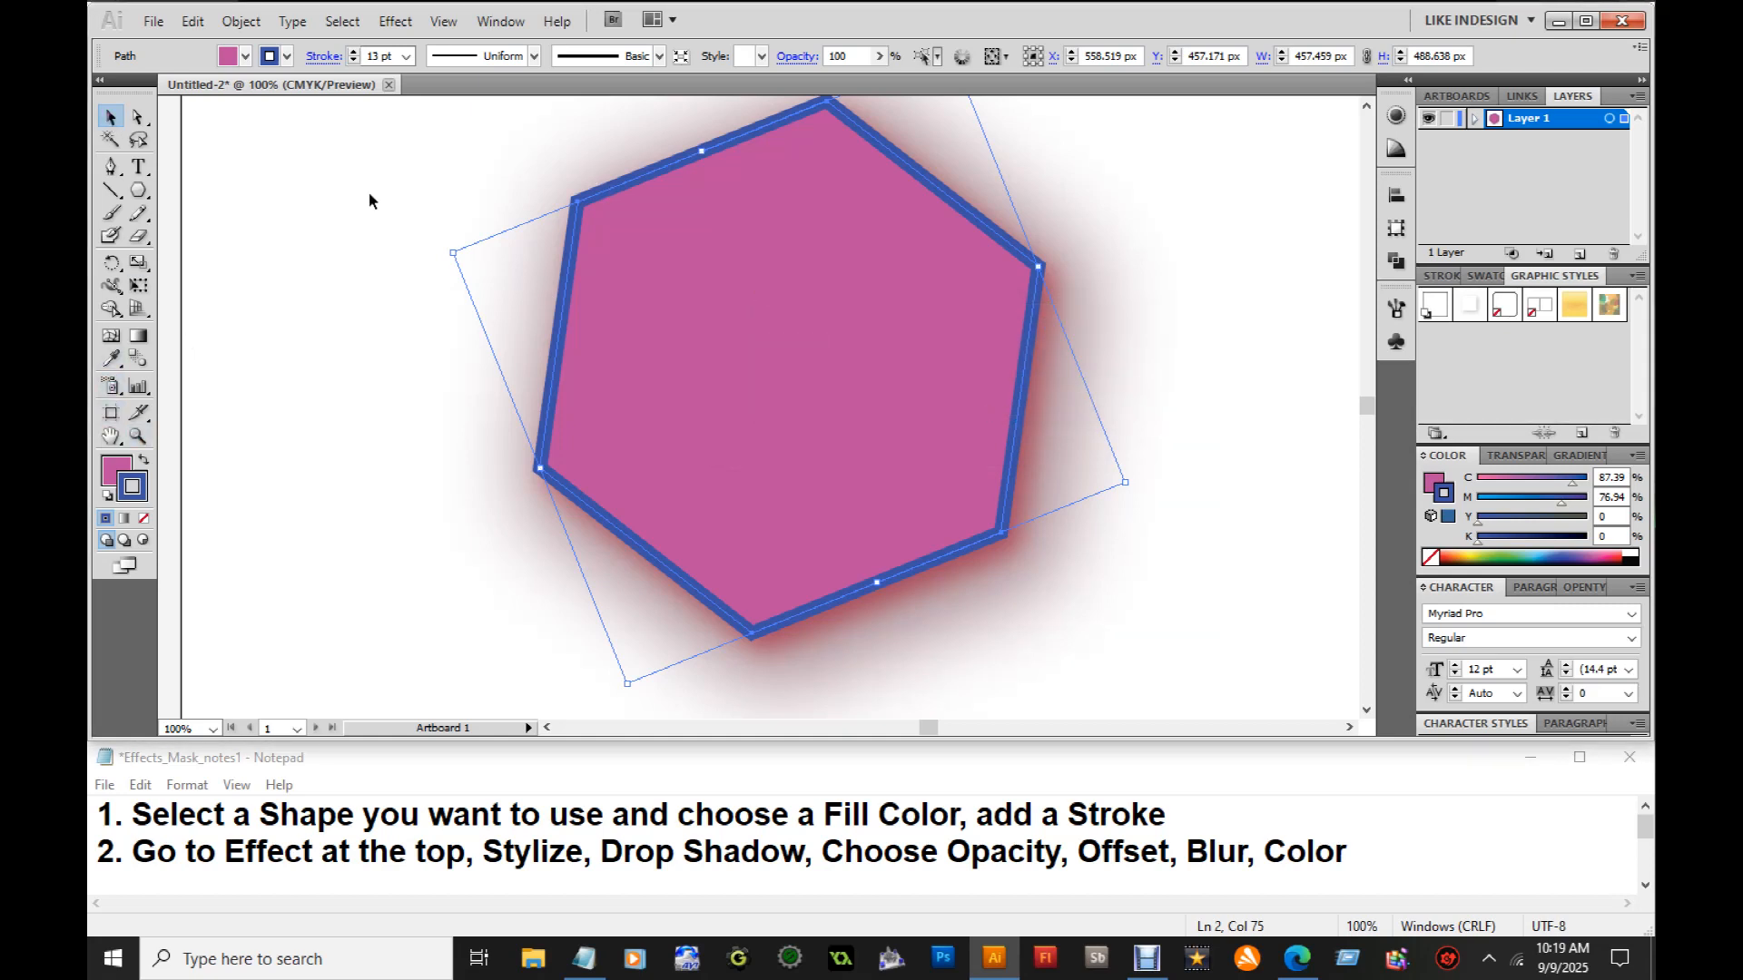
left_click(417, 225)
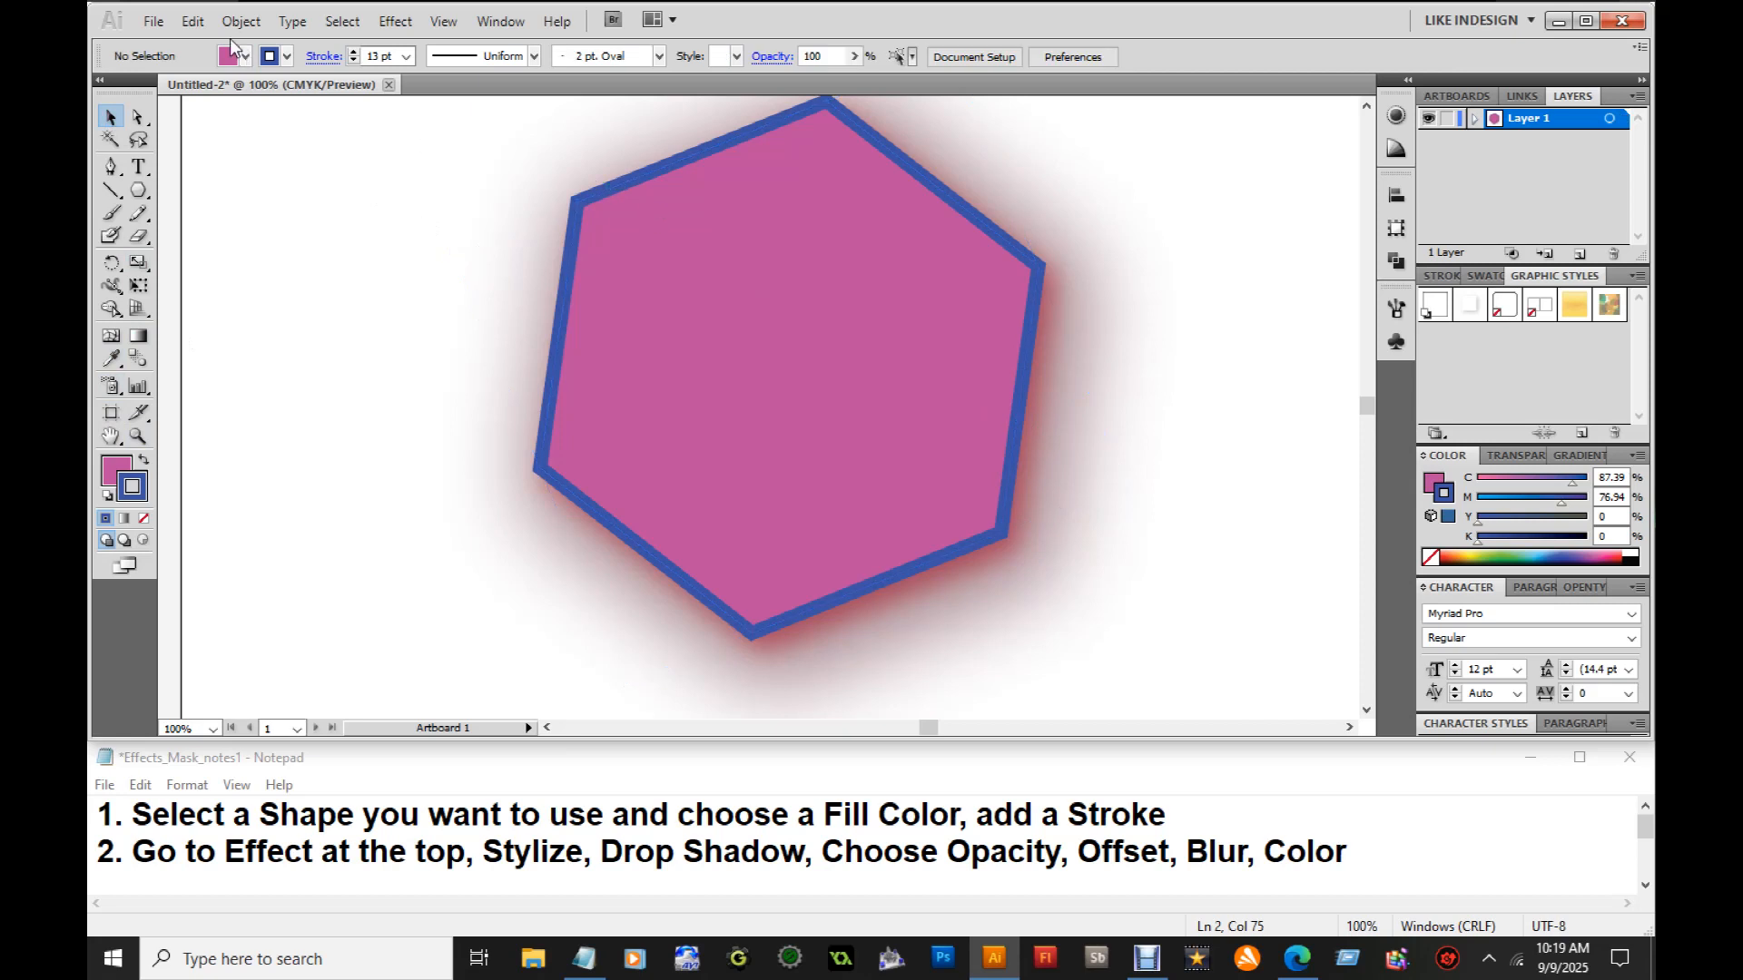
Draw a small tilted hexagon left of the large one and stretch it to about 181 px wide and 173 px high
left_click(138, 190)
left_click_drag(276, 213, 459, 359)
left_click(111, 118)
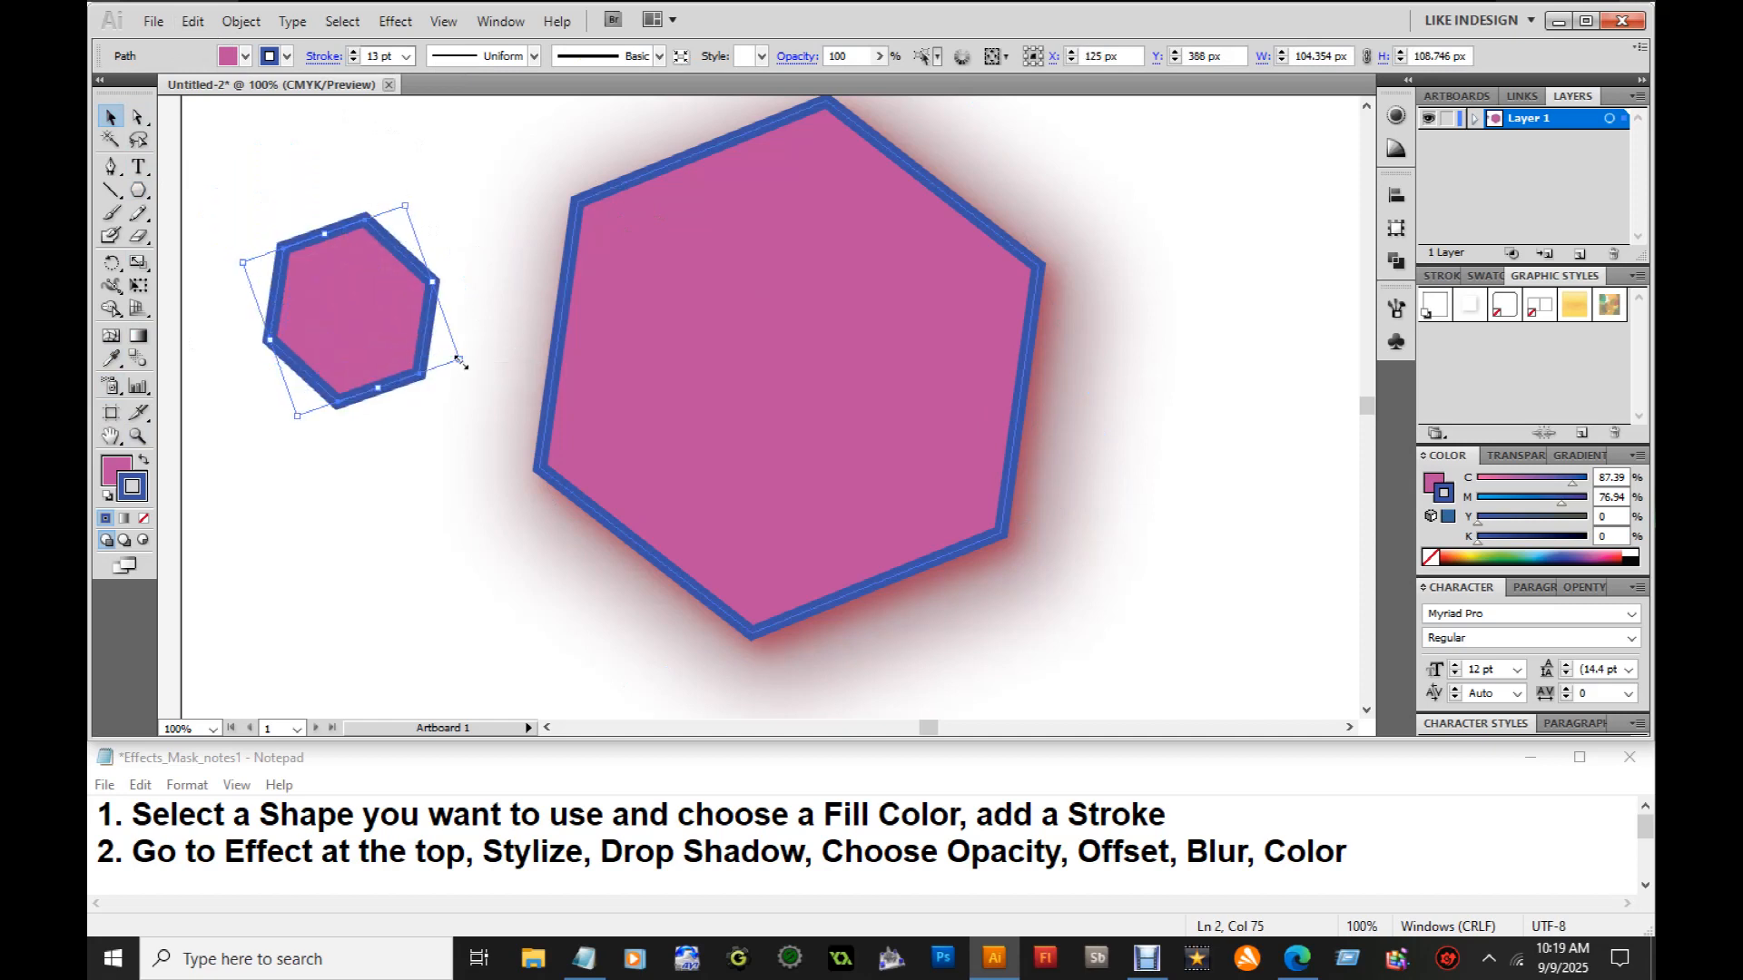
left_click_drag(437, 293, 468, 268)
Reduce the small hexagon's stroke weight until it has no stroke
left_click(353, 60)
left_click(353, 60)
left_click(353, 60)
left_click(353, 60)
left_click(353, 60)
left_click(353, 60)
left_click(353, 60)
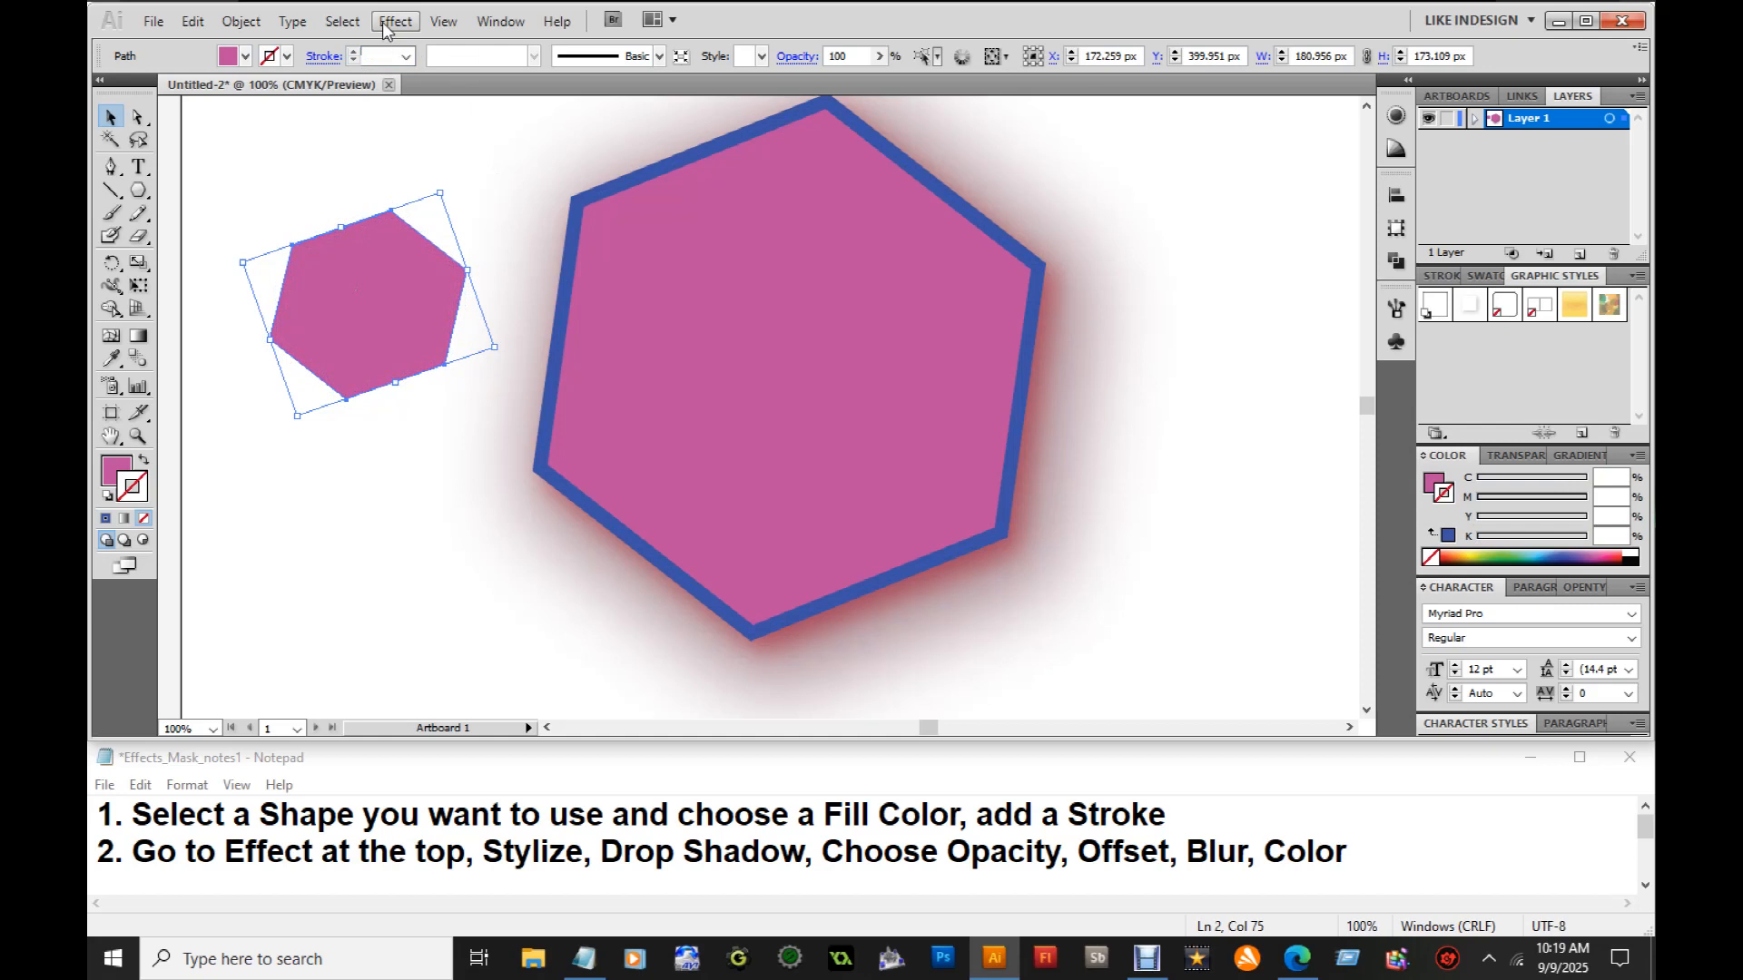
Apply the Stylize effect Feather with a 15 px radius to the small hexagon
left_click(385, 27)
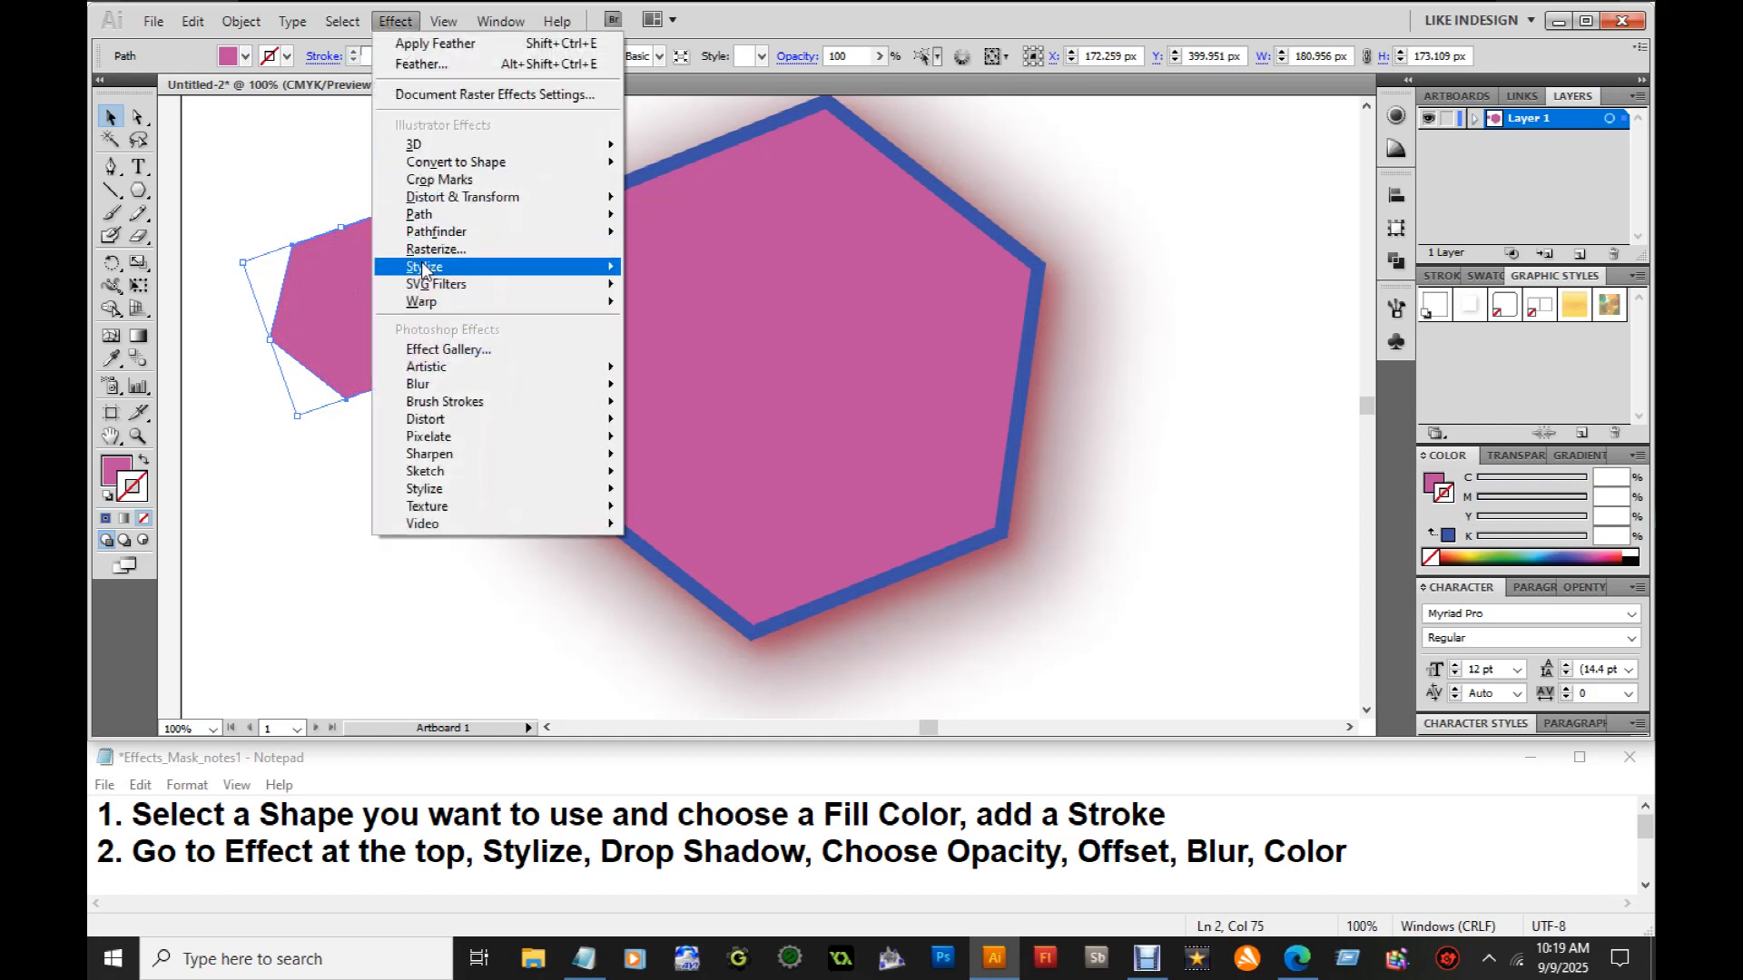
mouse_move(422, 266)
left_click(643, 290)
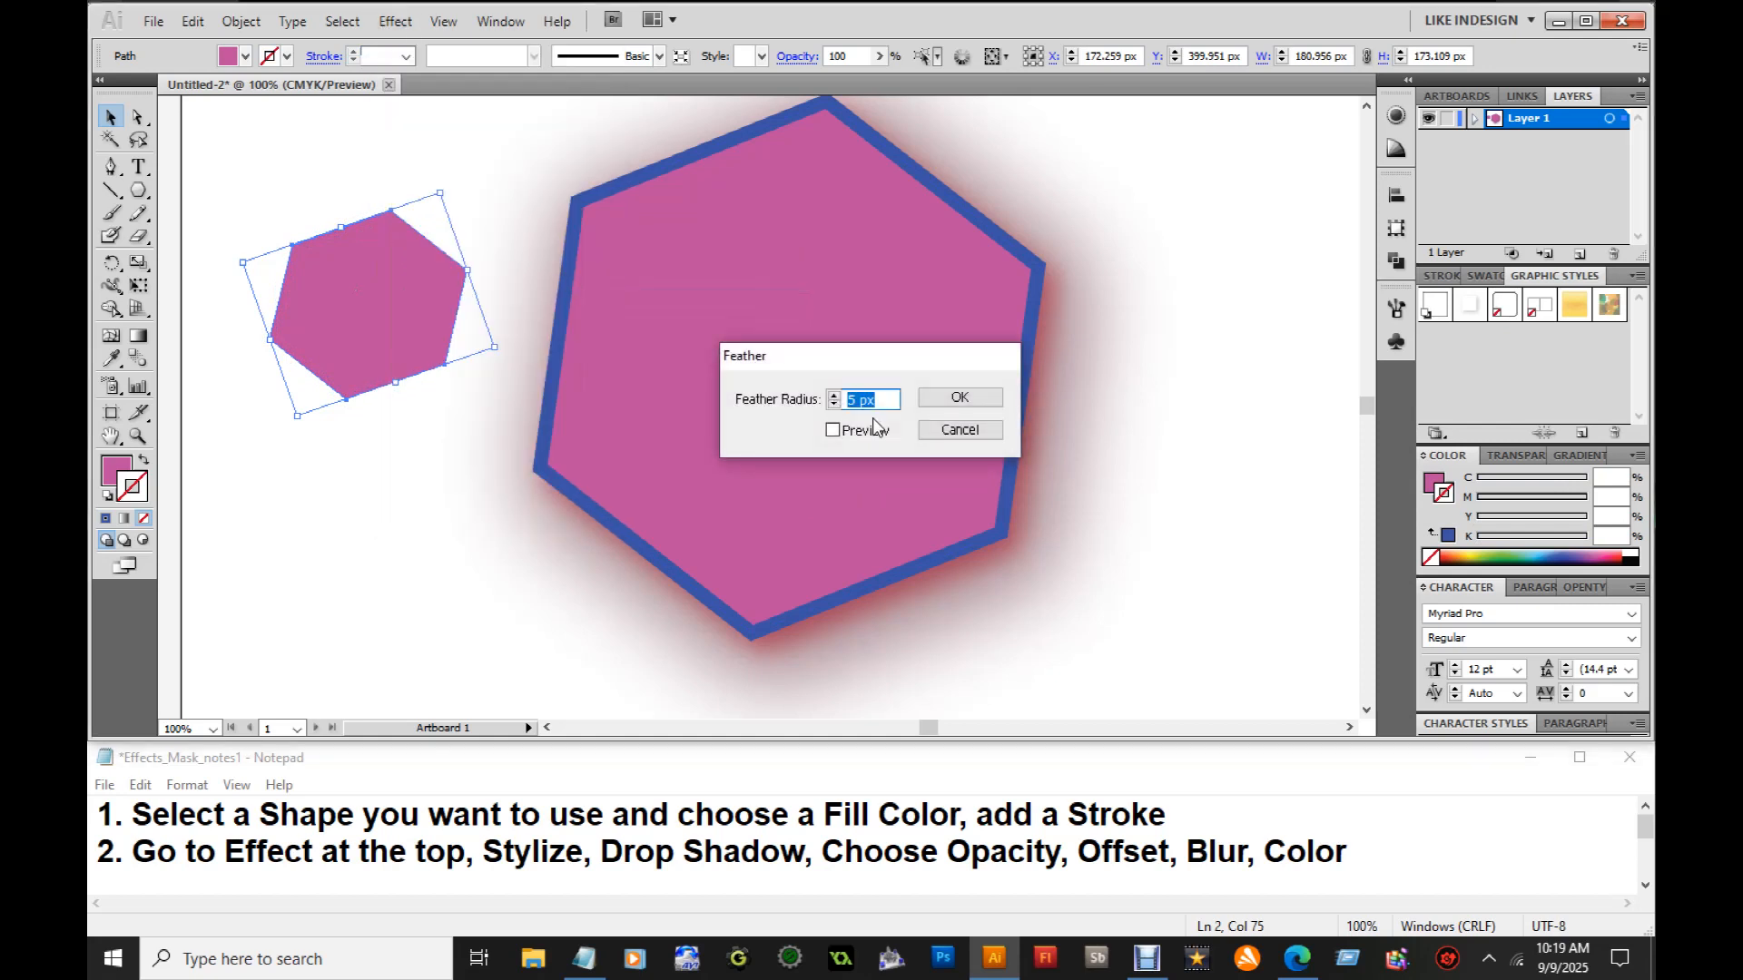
left_click(833, 395)
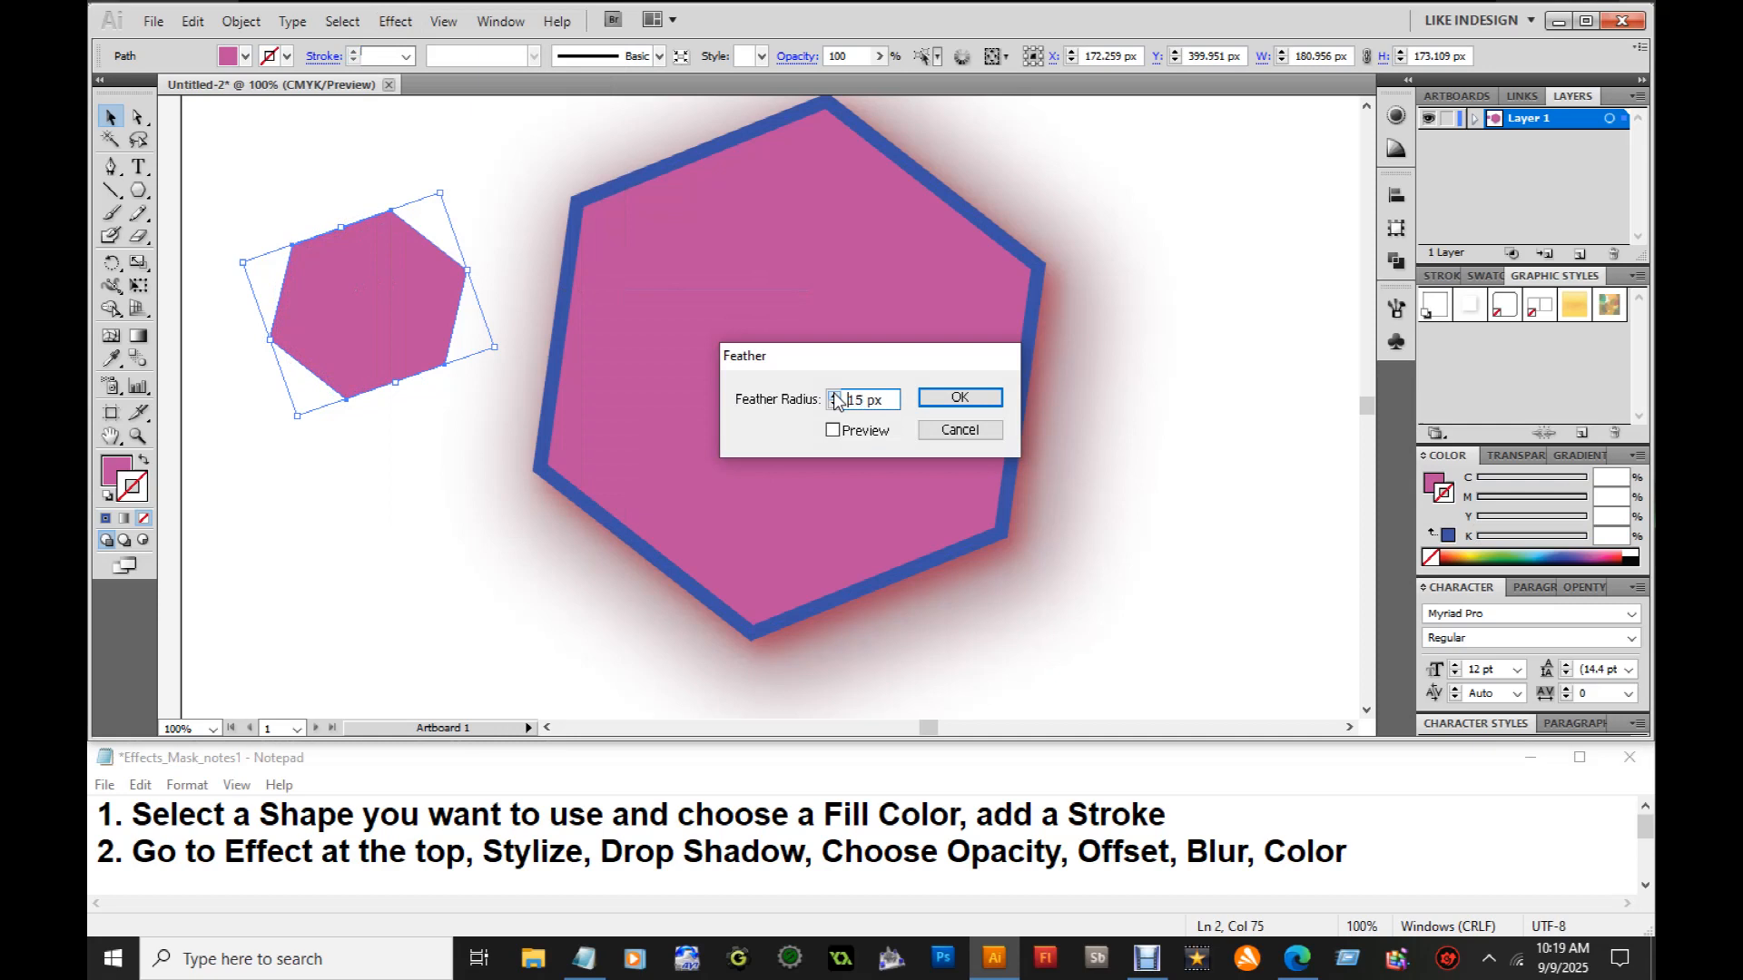
left_click(962, 399)
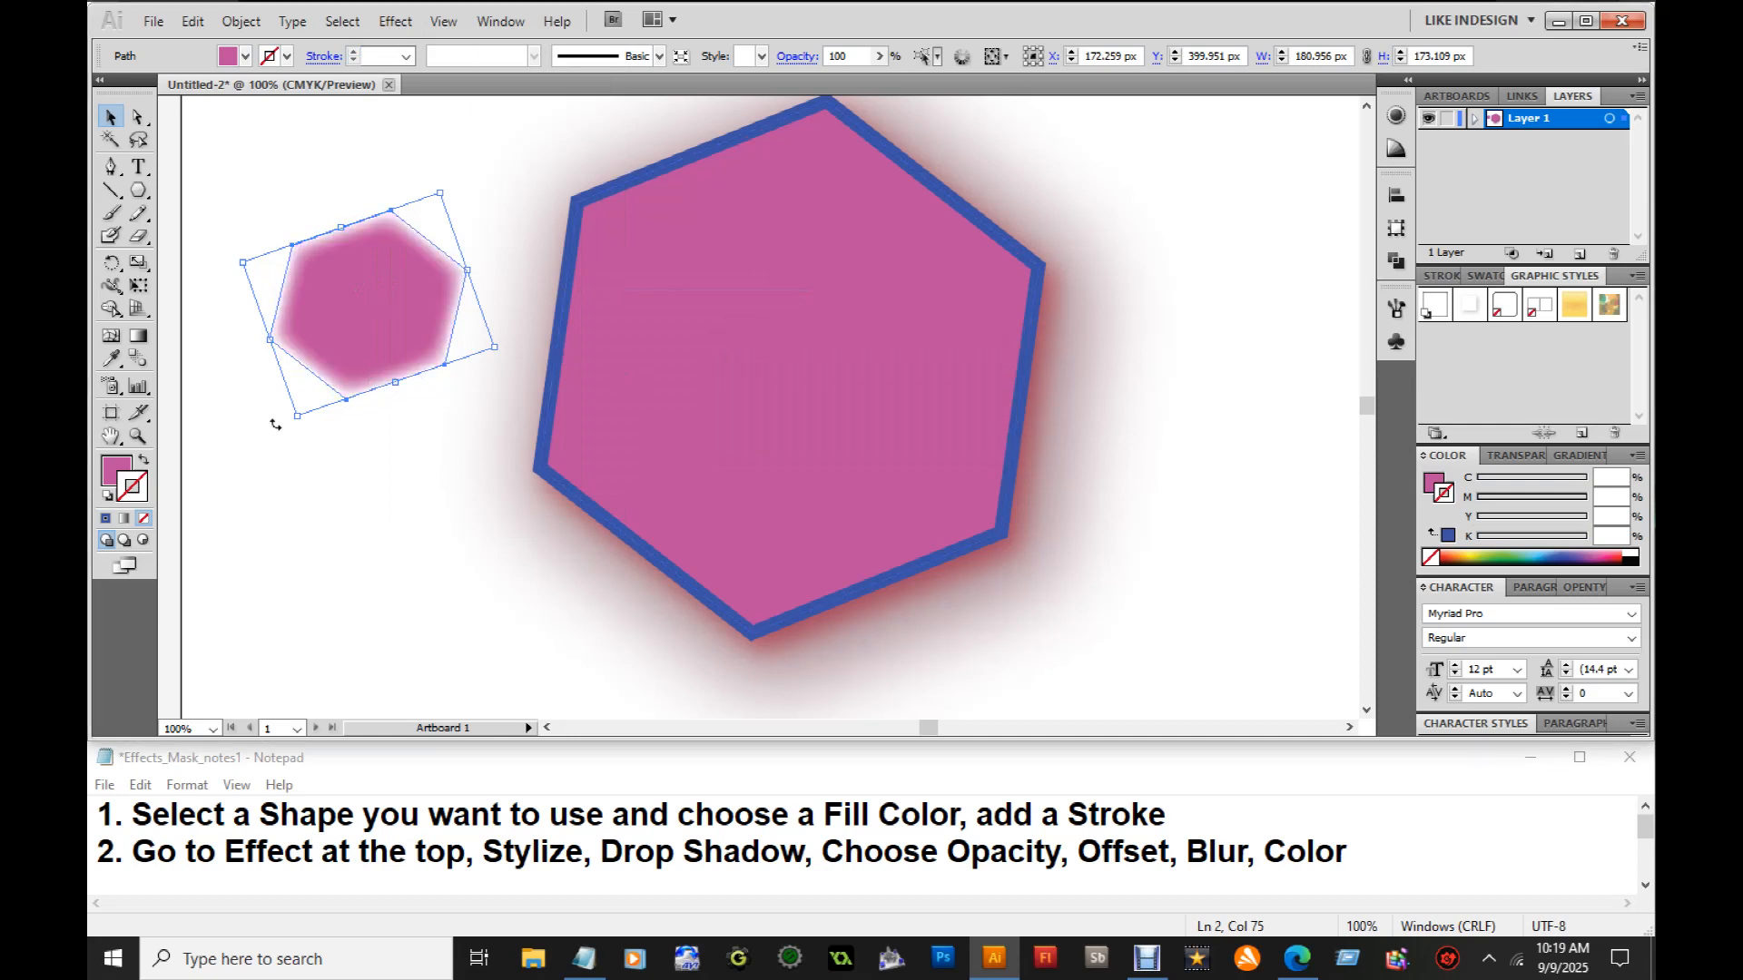
Switch to the Notepad notes and add a new line reading "3. Select Feather"
left_click(138, 435)
left_click(321, 318)
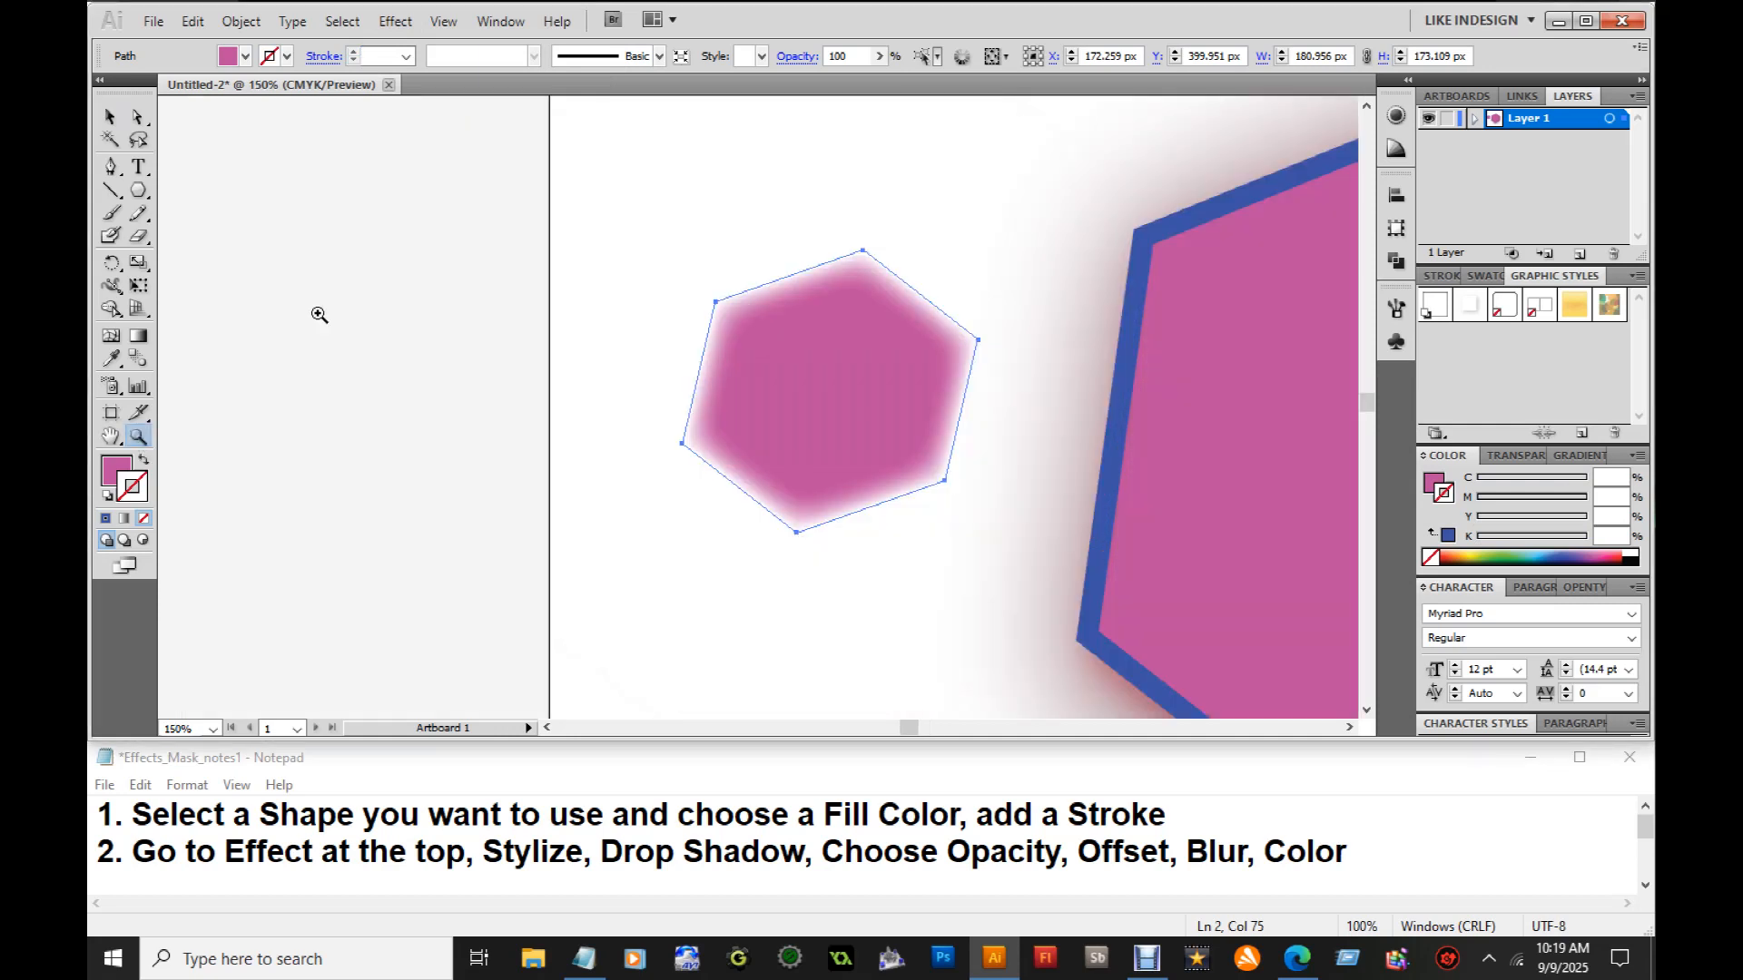
left_click(753, 430)
key("v")
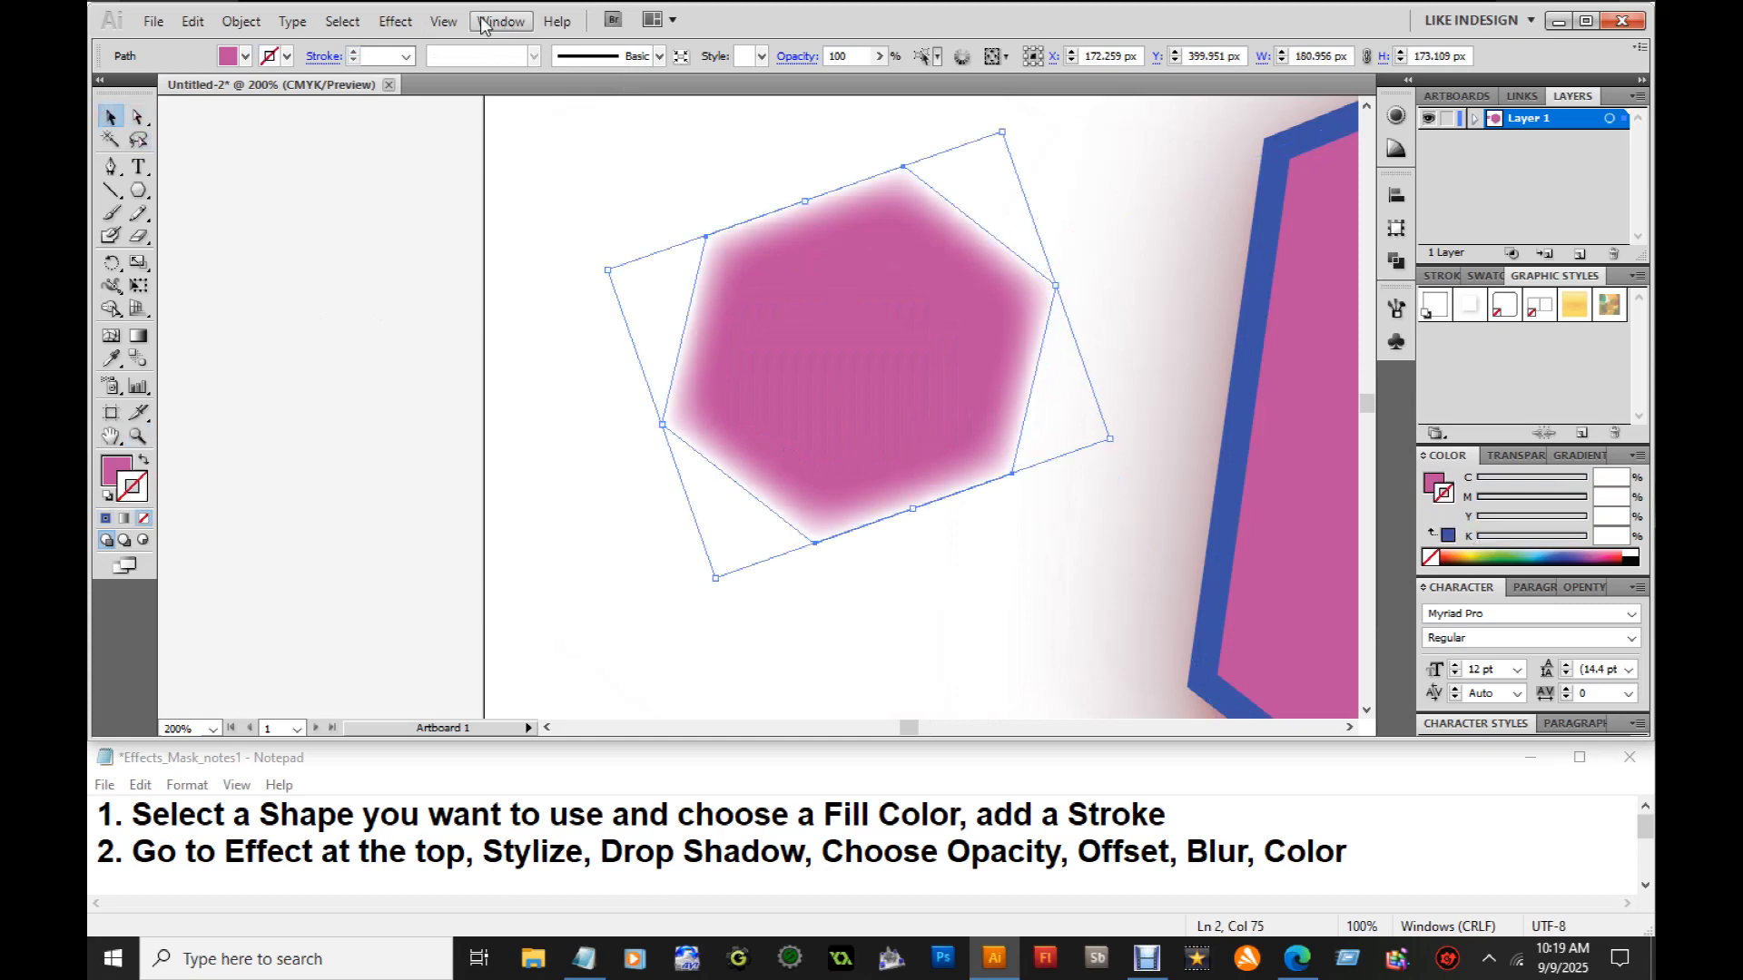
left_click(395, 20)
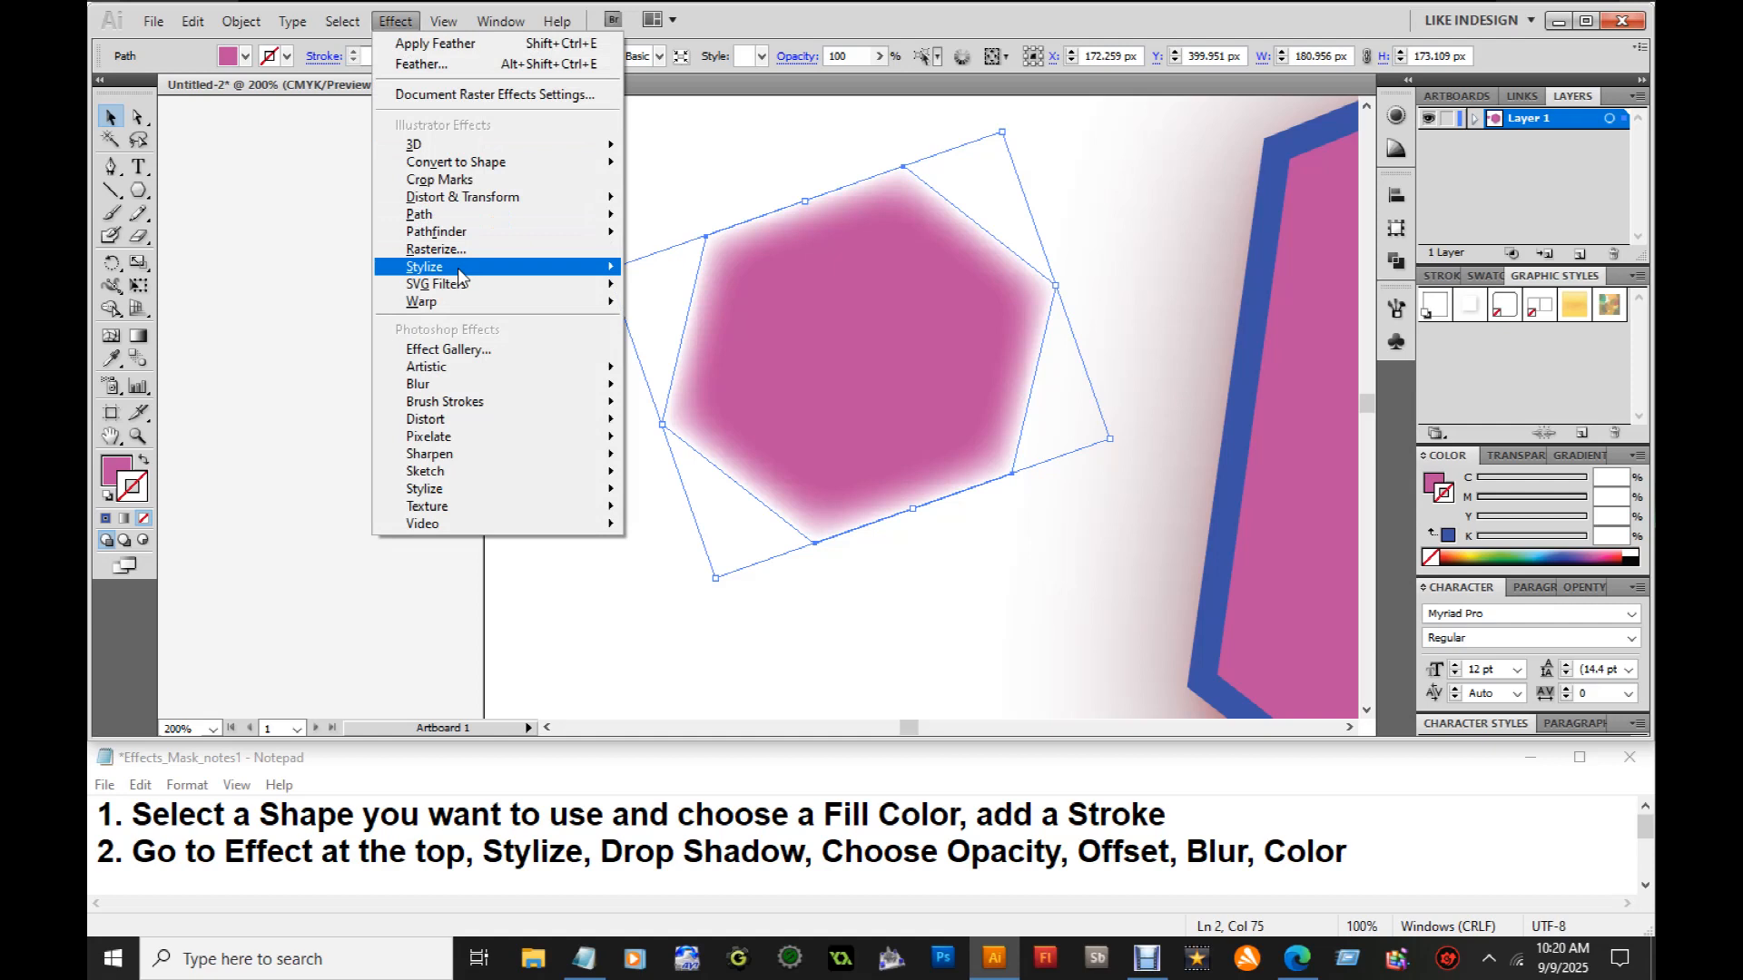
mouse_move(457, 268)
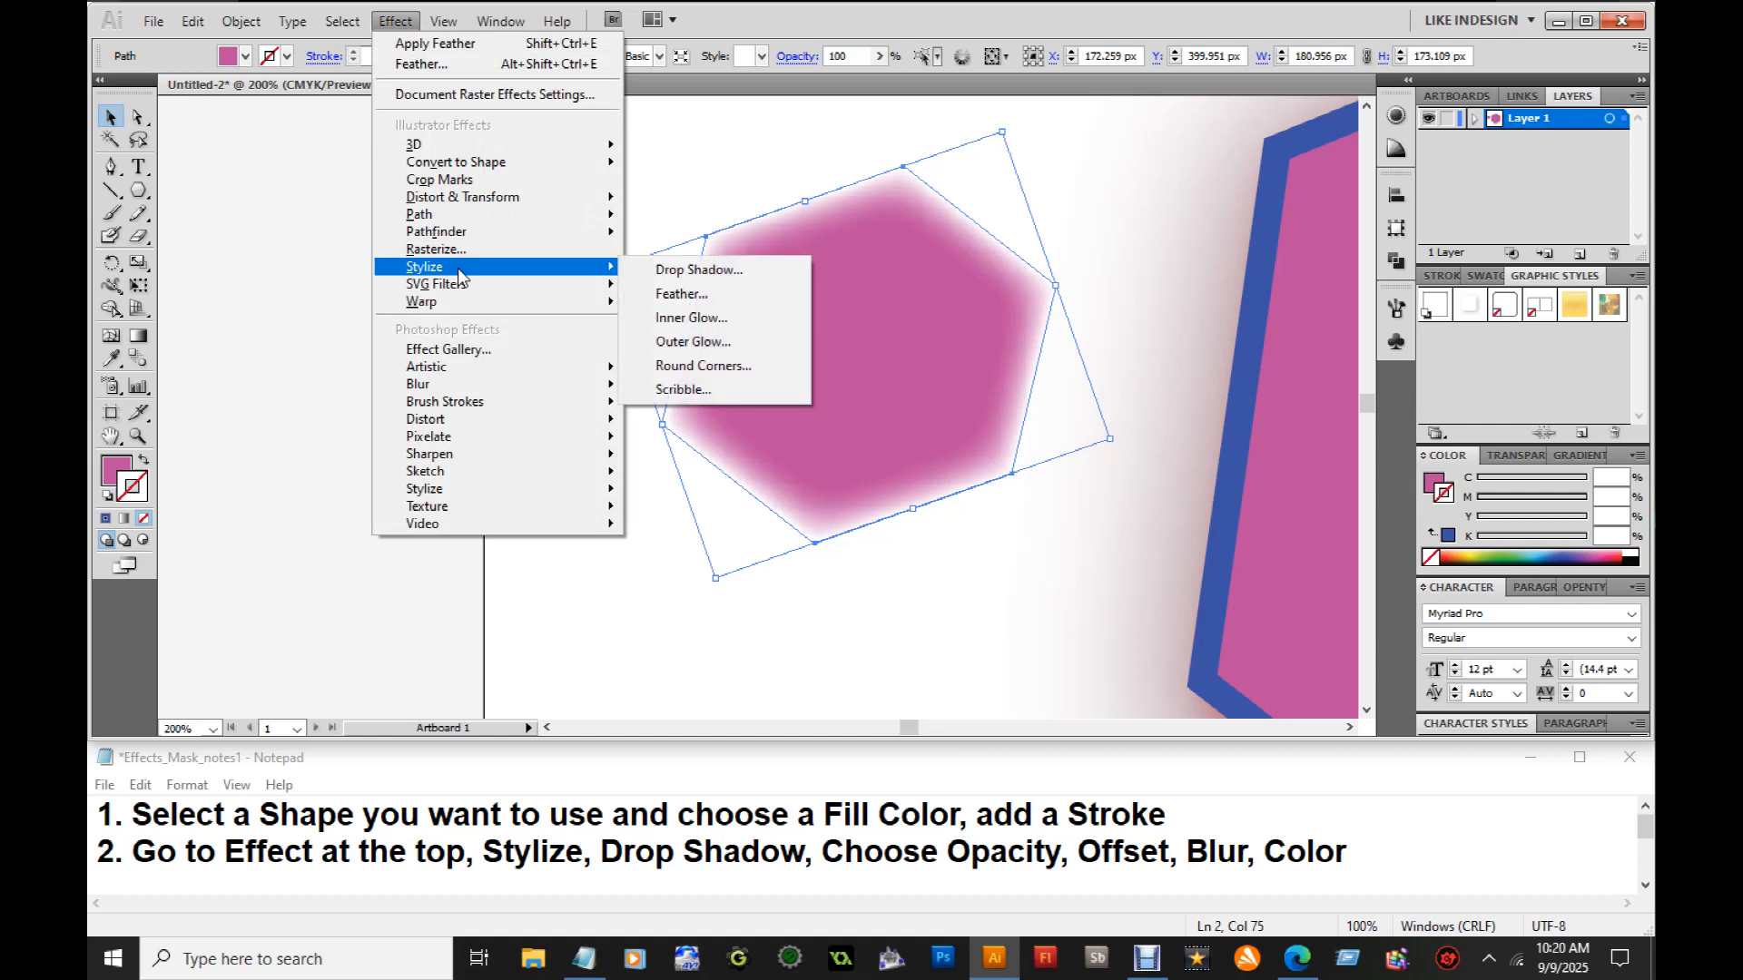
left_click(1362, 844)
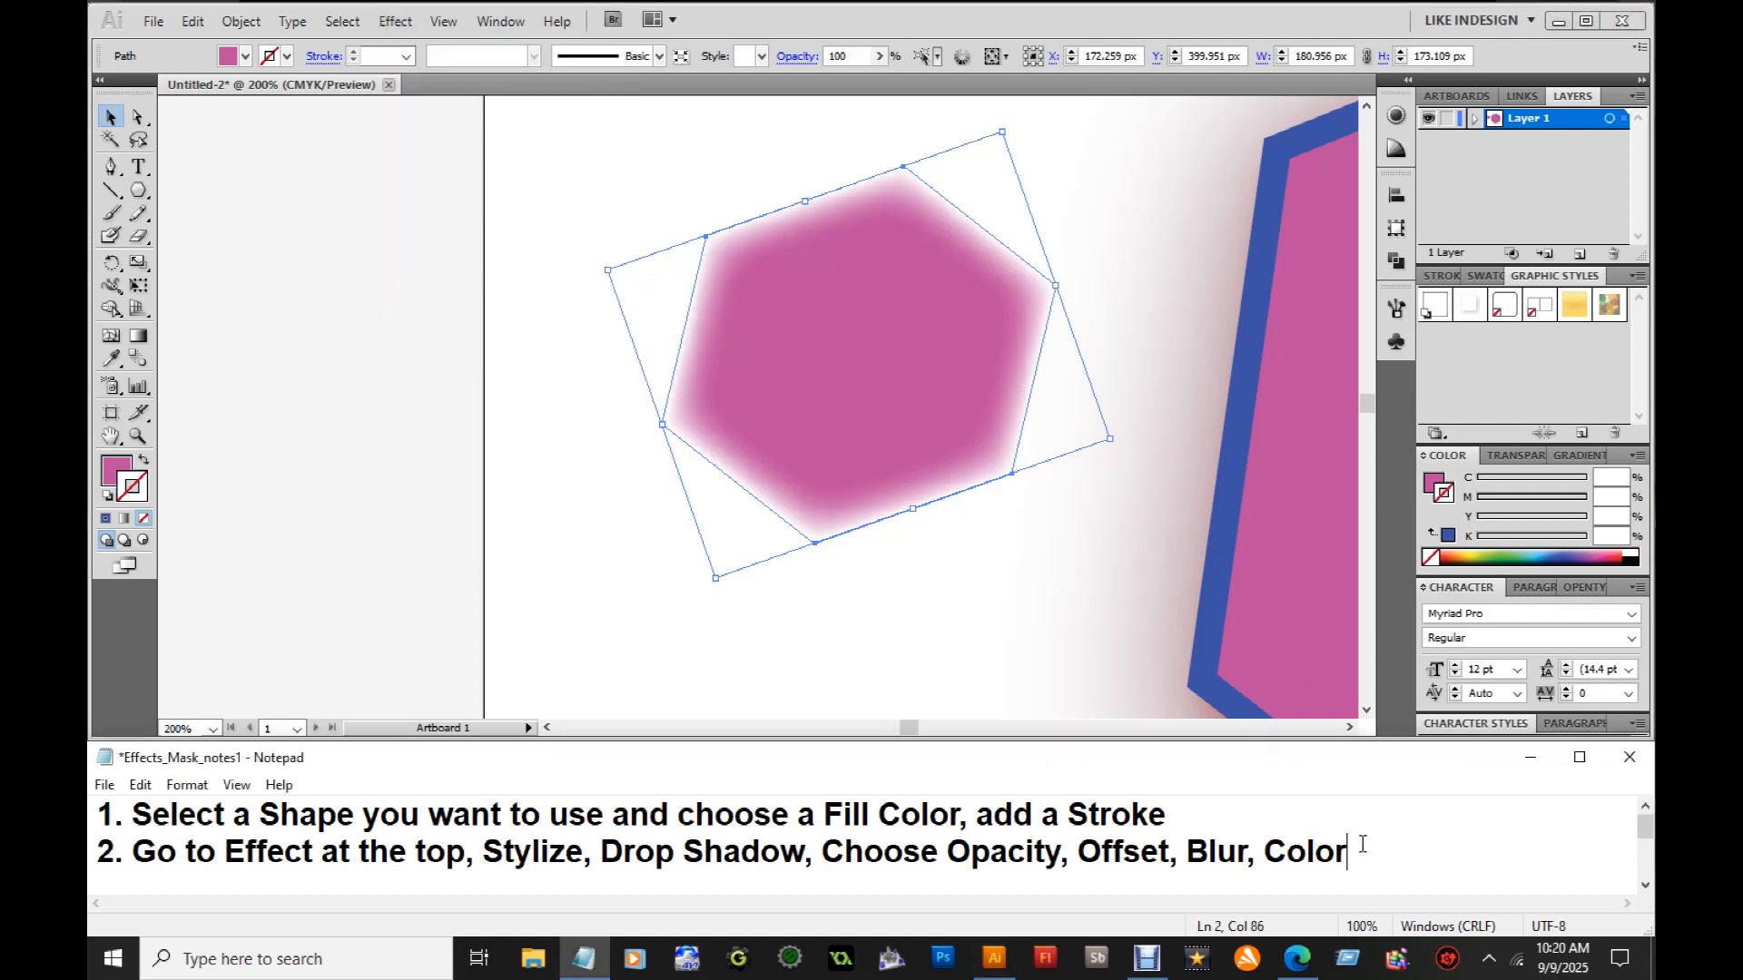
key("Return")
type("3. Select Feather")
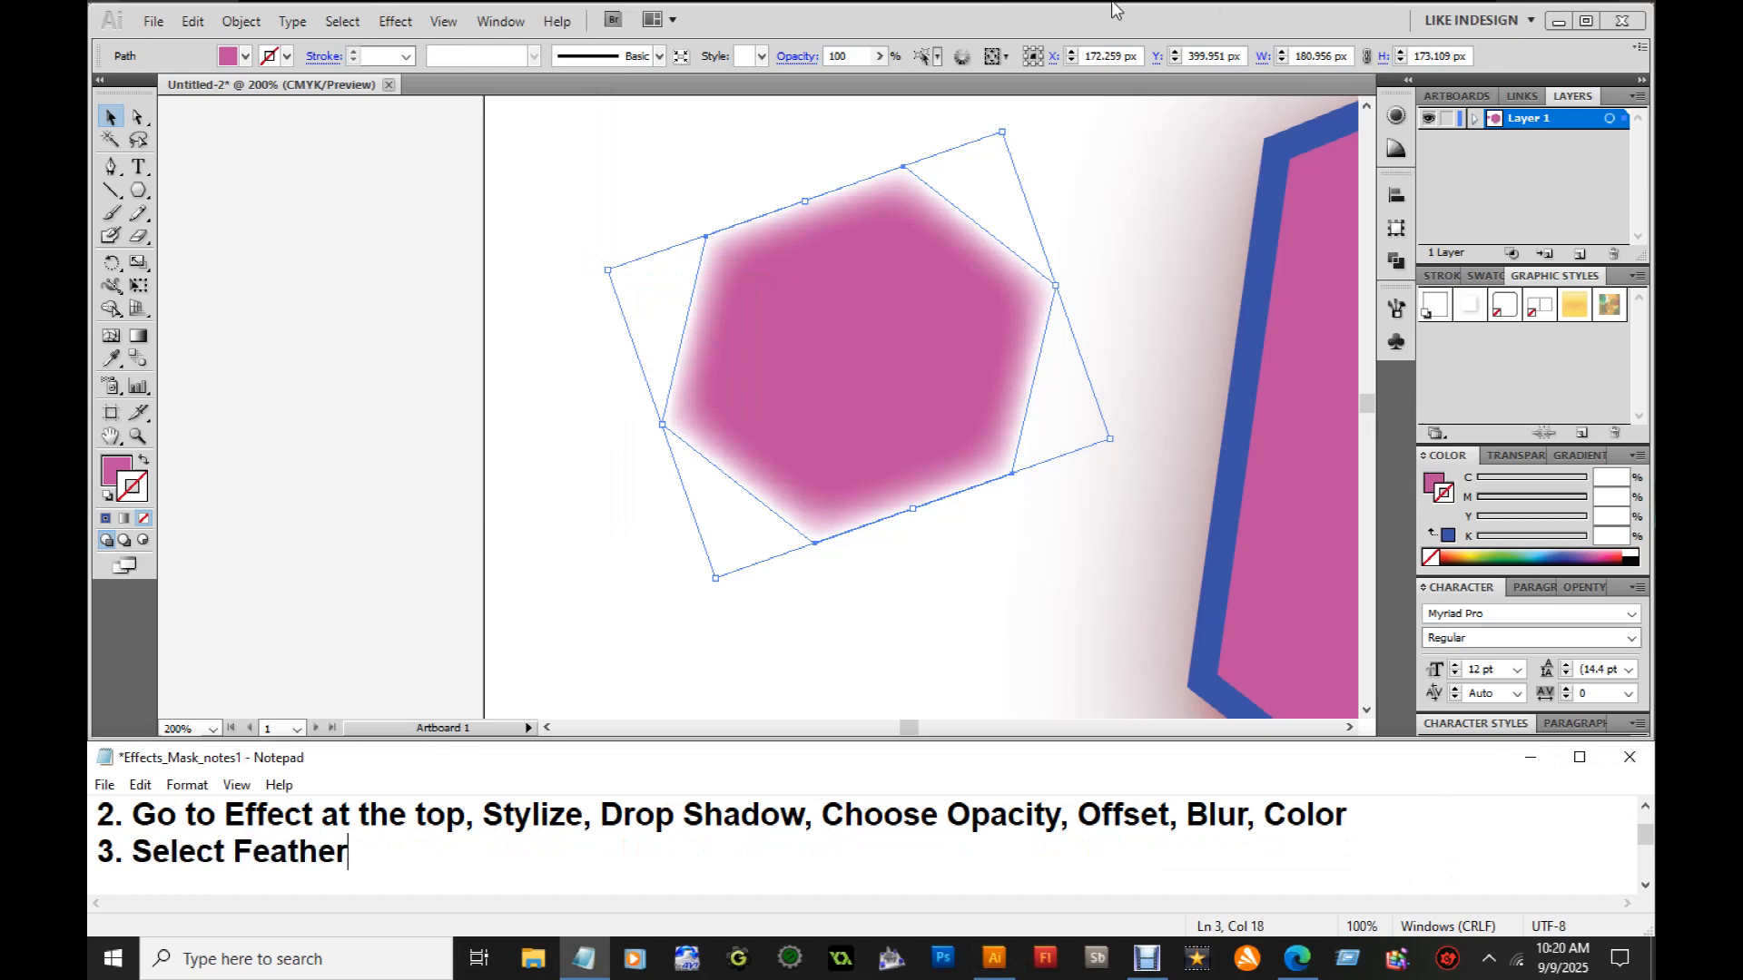
Apply another instance of the Stylize effect Feather with a 7 px radius to the small hexagon, and toggle its bounding box off and on
left_click(396, 21)
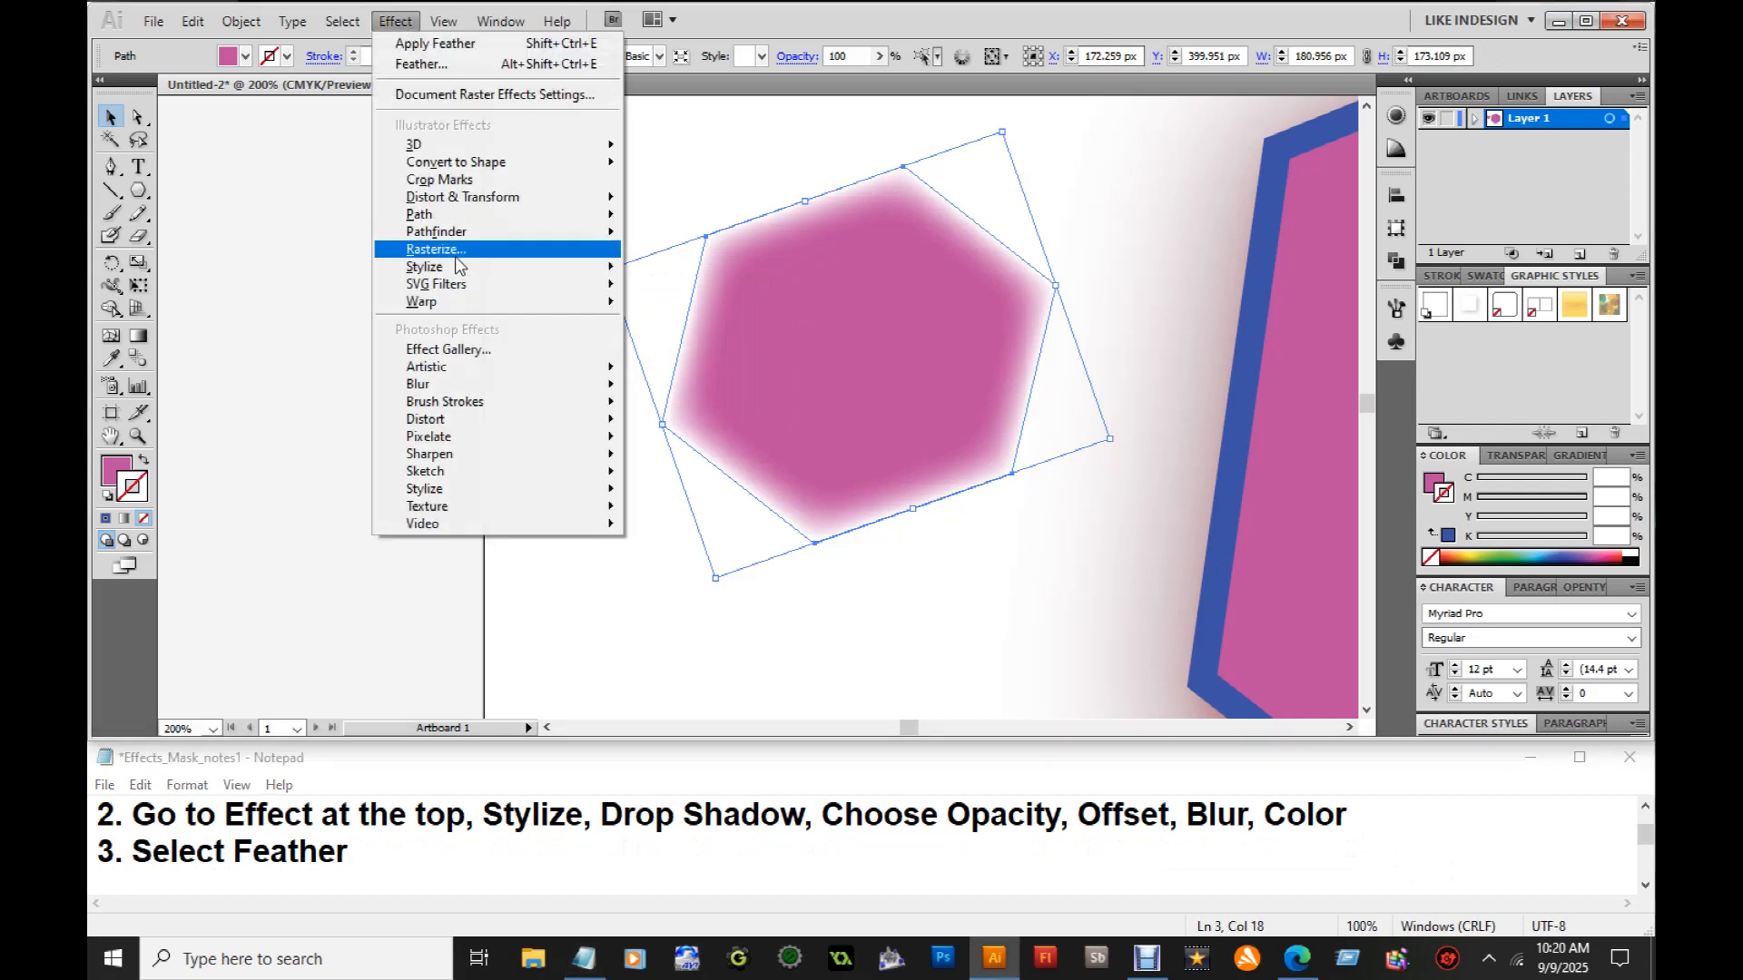
mouse_move(499, 268)
left_click(712, 291)
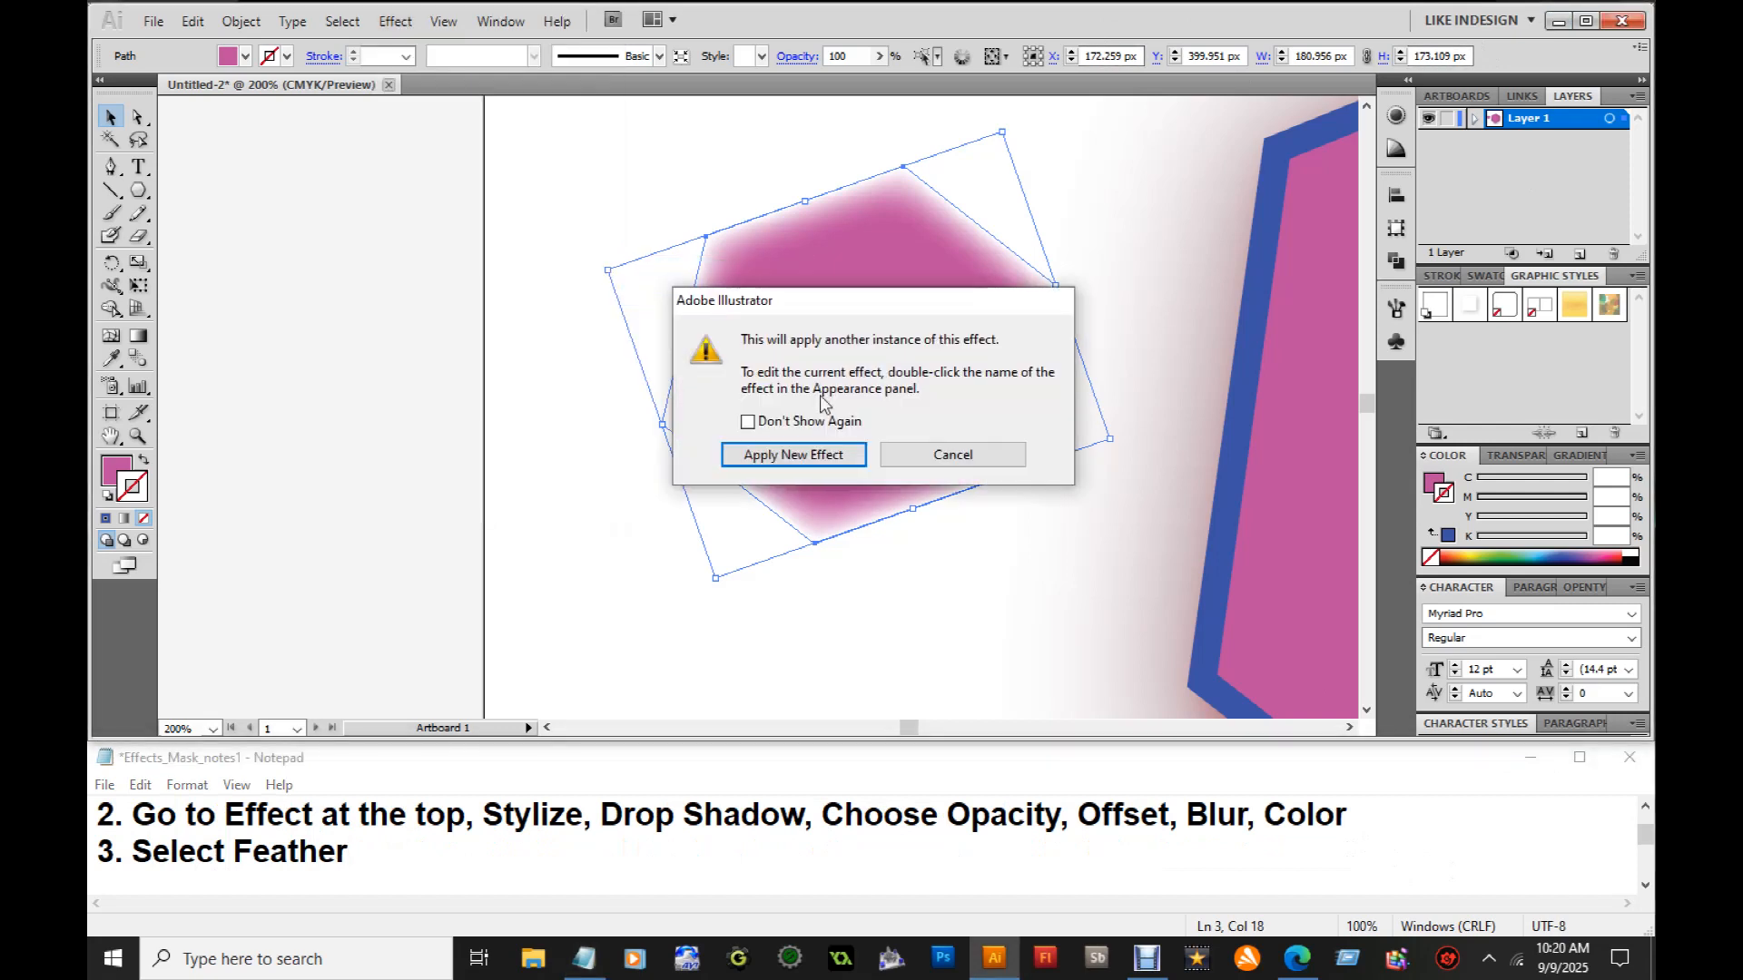
left_click(792, 454)
left_click(831, 404)
left_click(833, 405)
left_click(834, 405)
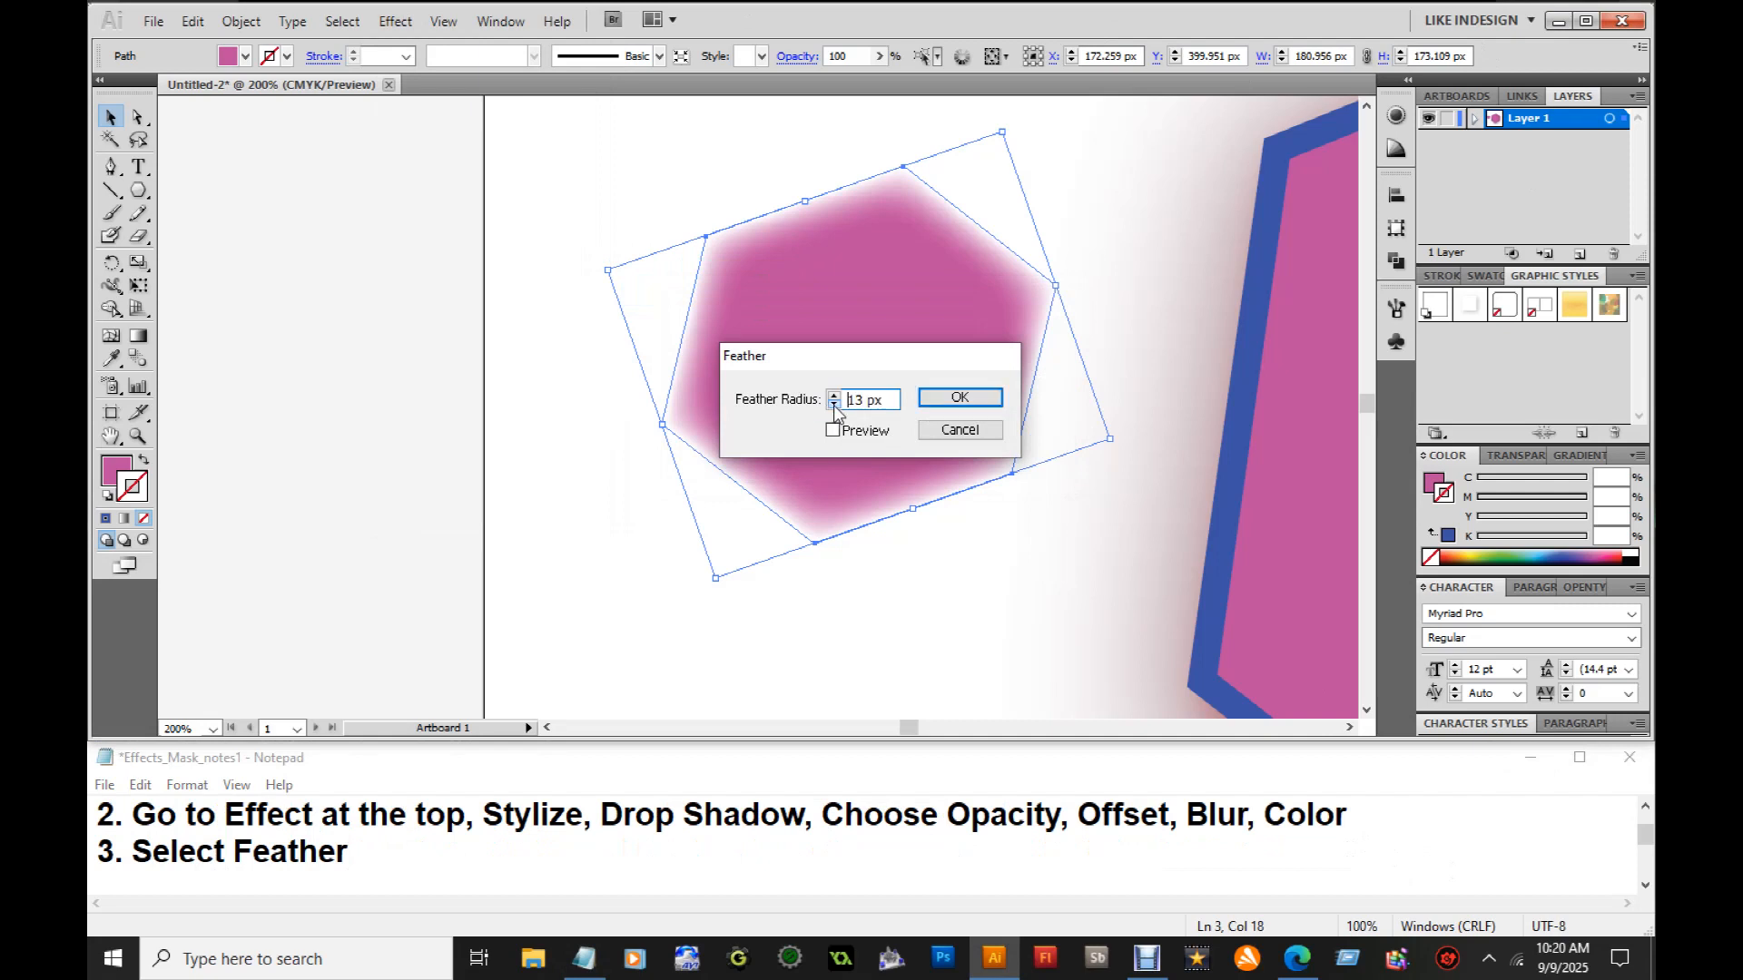
left_click(959, 398)
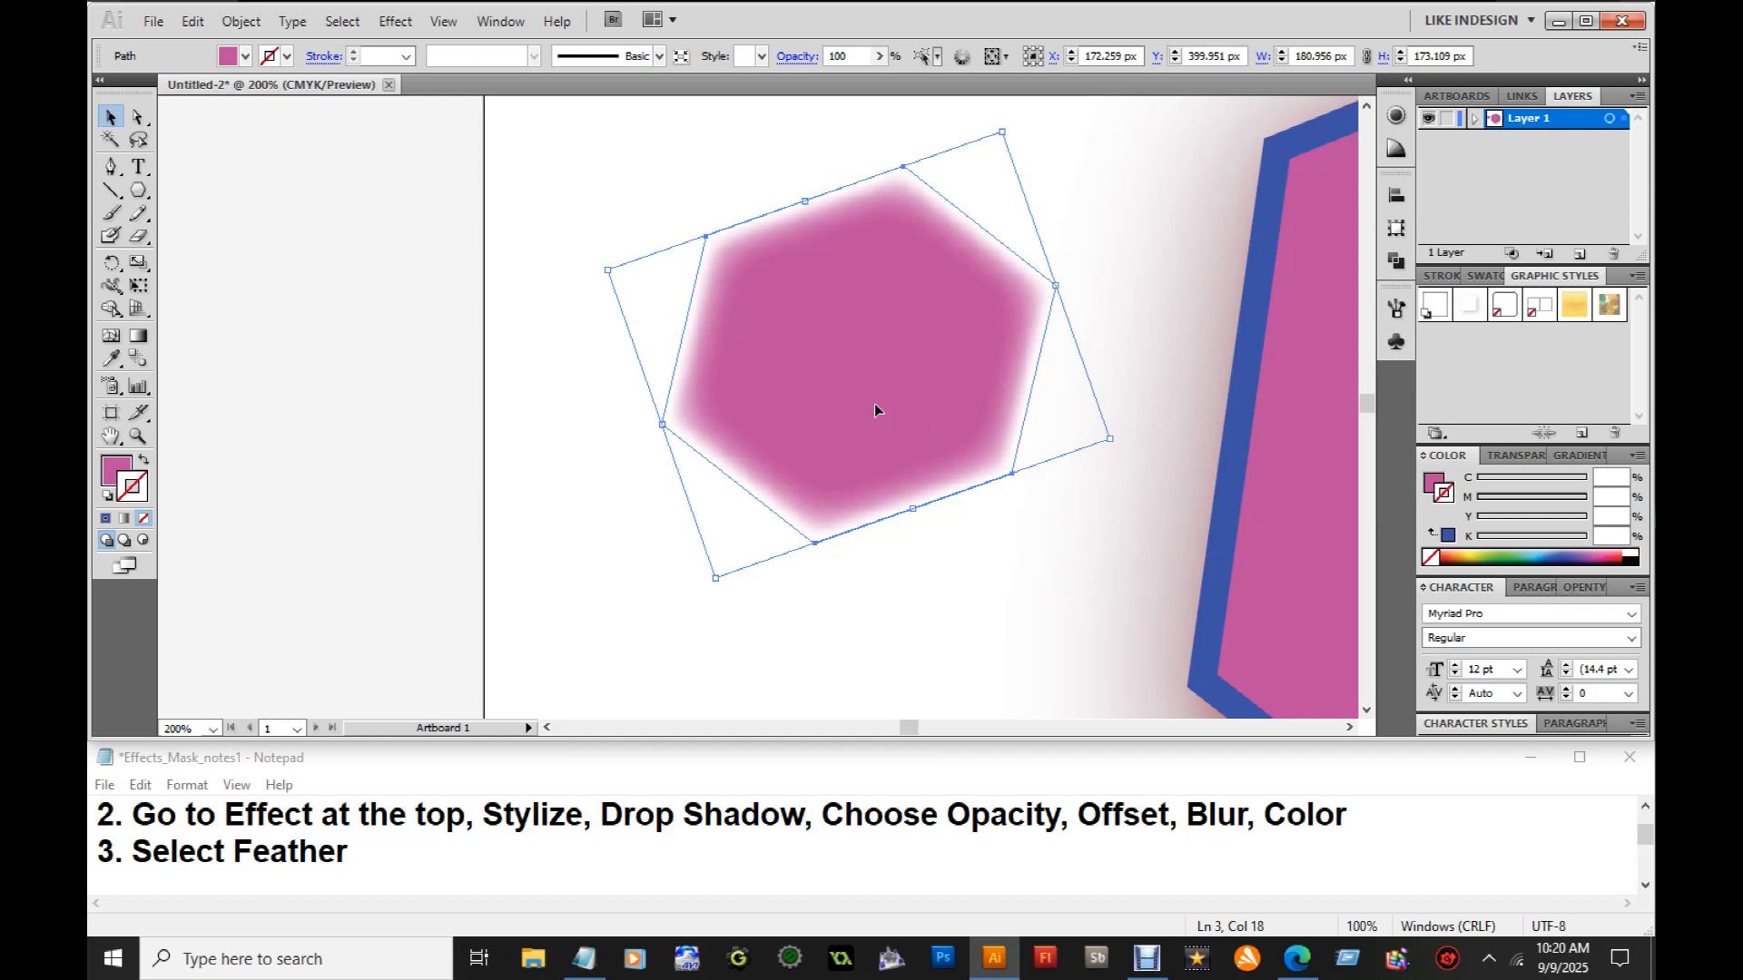
key("ctrl+shift+b")
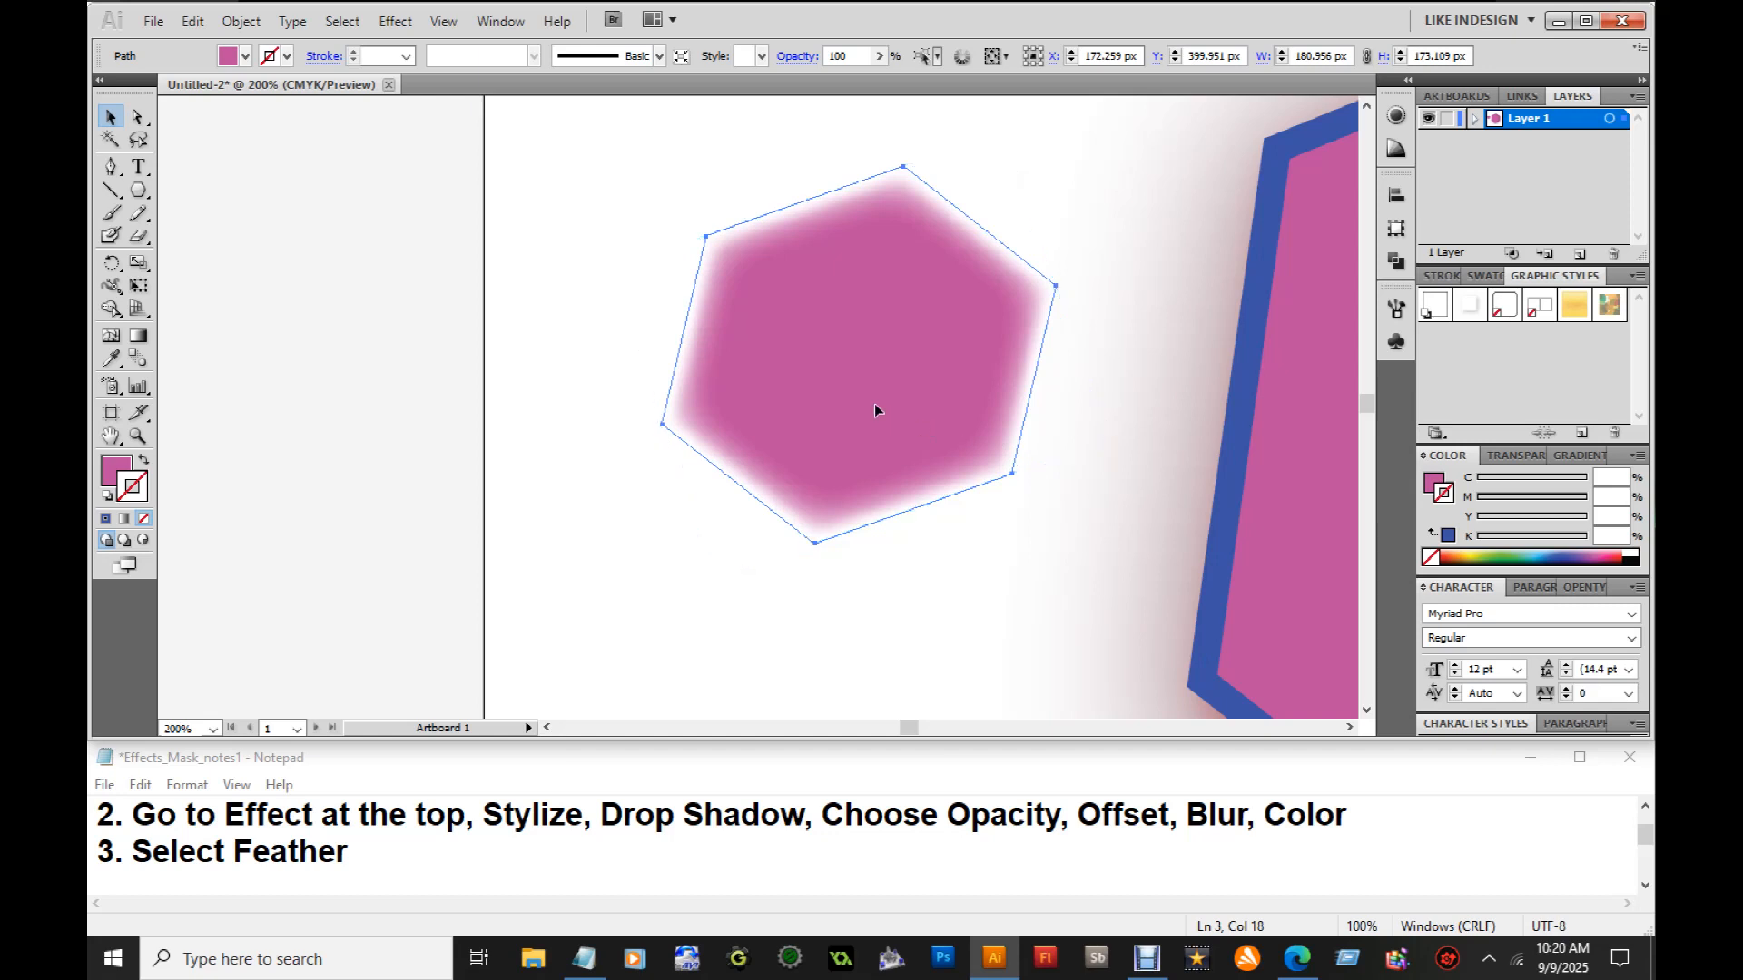
key("ctrl+shift+b")
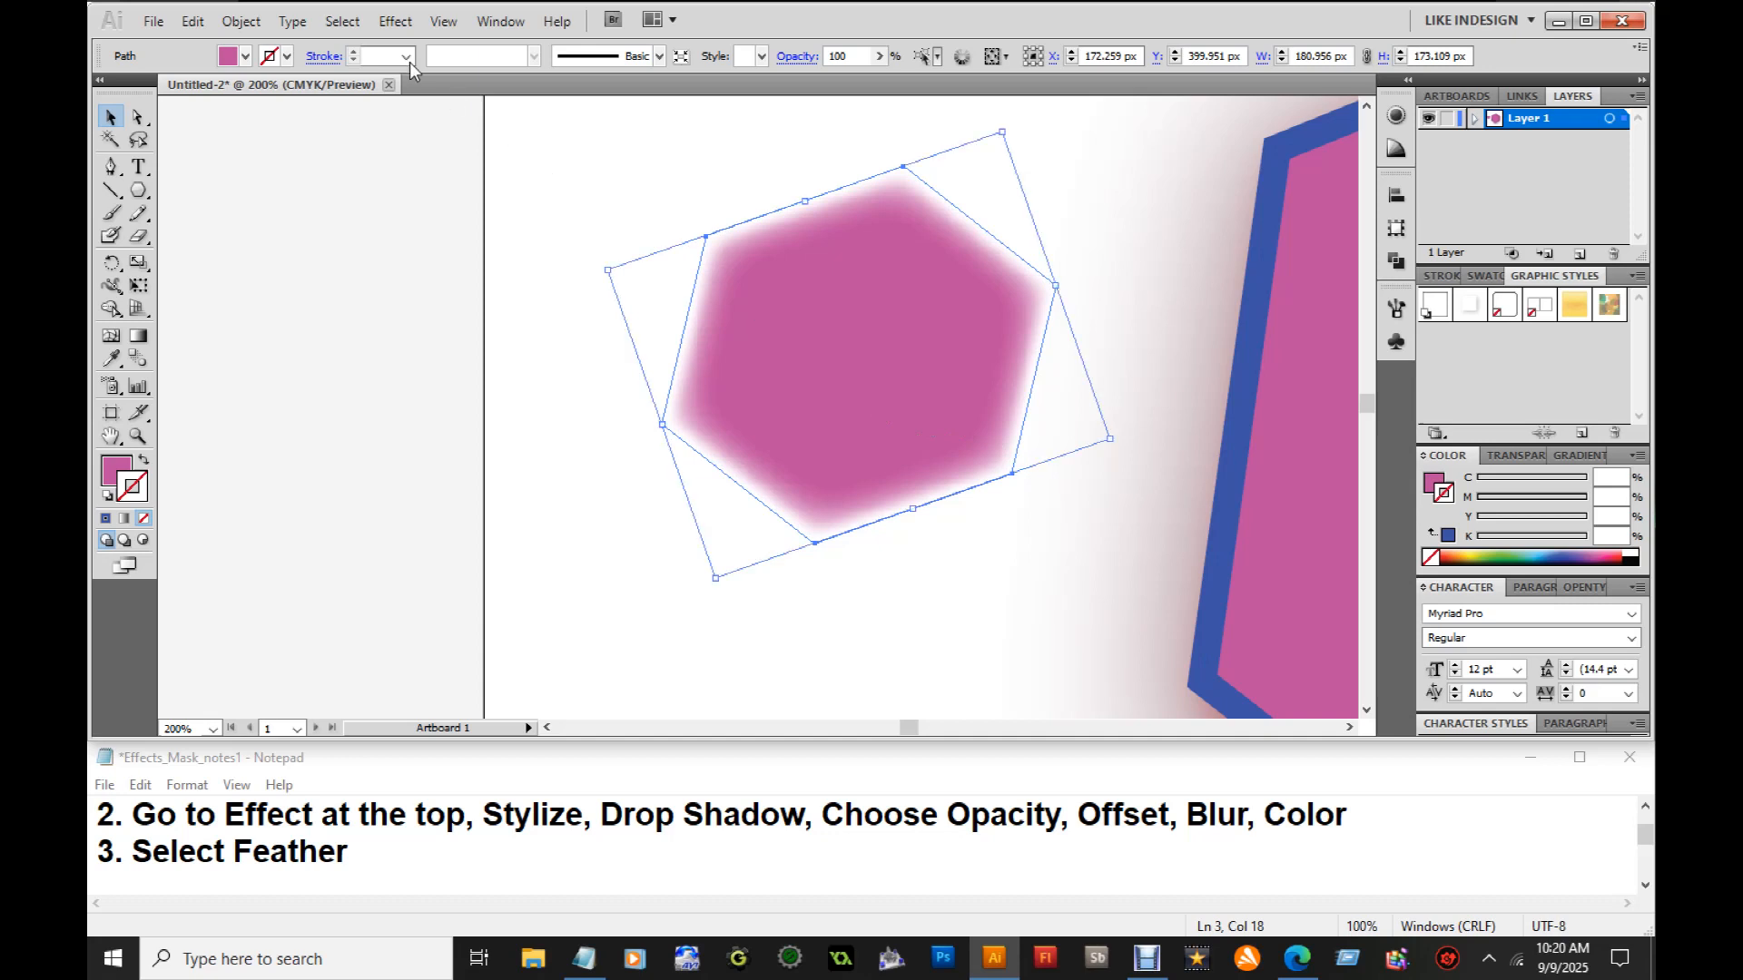
Apply one more new instance of Feather to the small hexagon, keeping the radius at 7 px
left_click(396, 21)
mouse_move(456, 278)
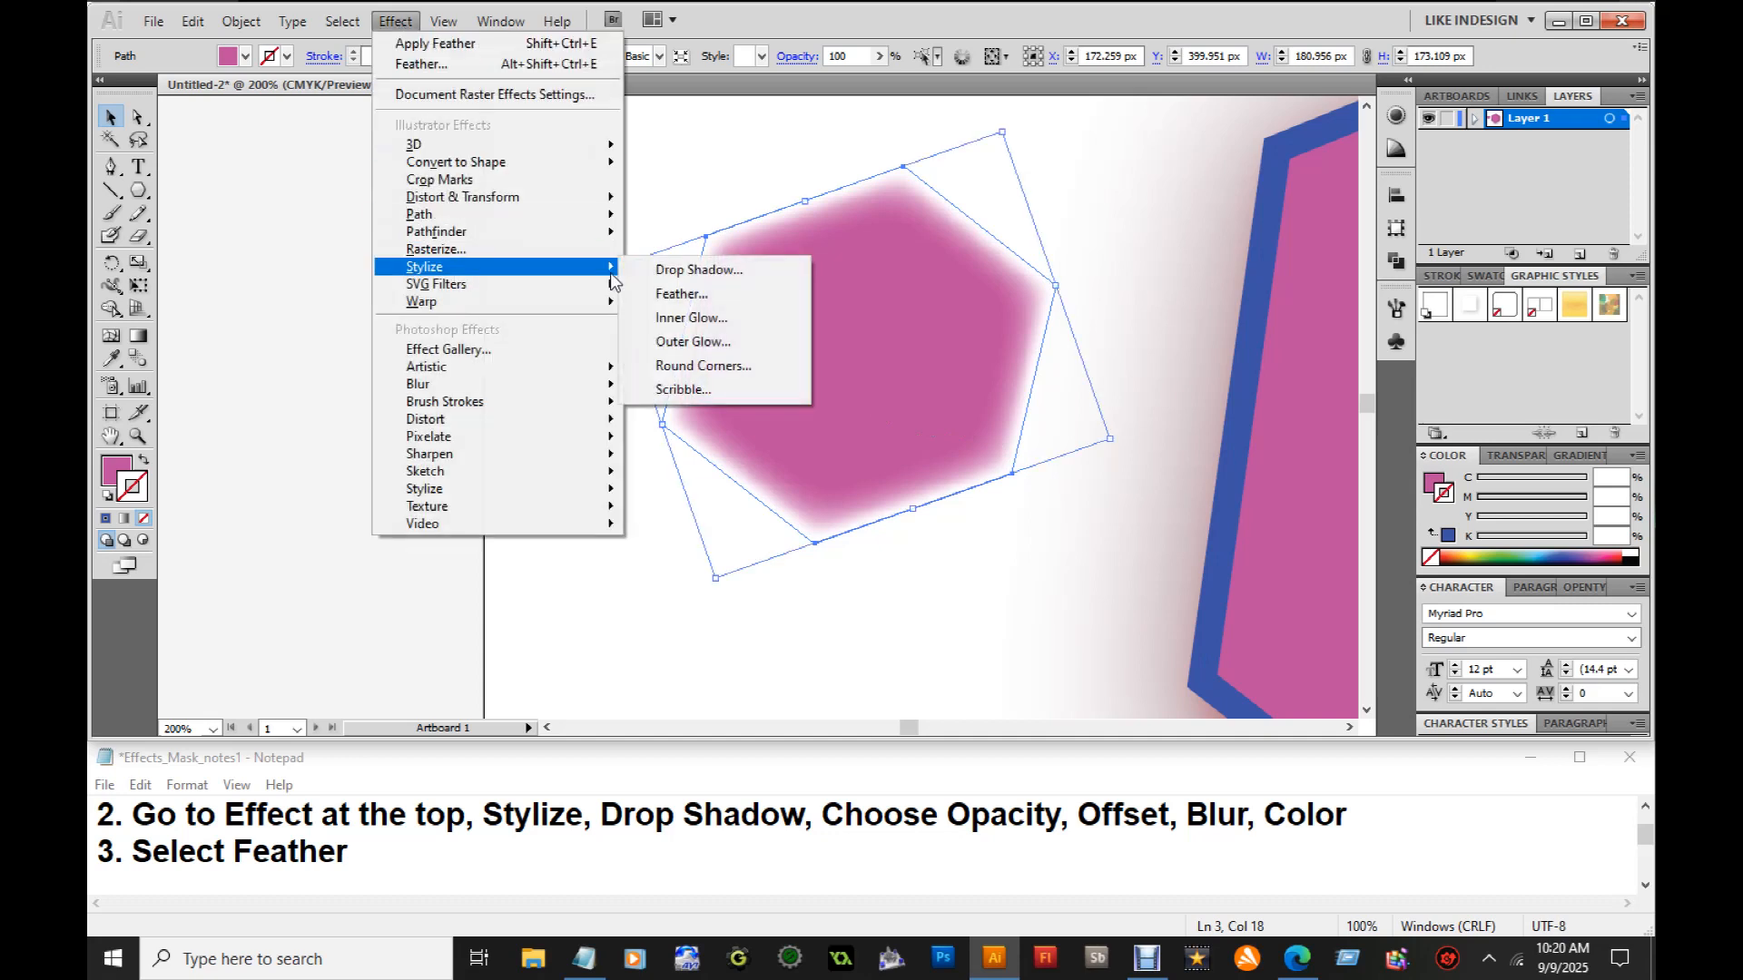
left_click(658, 293)
left_click(821, 455)
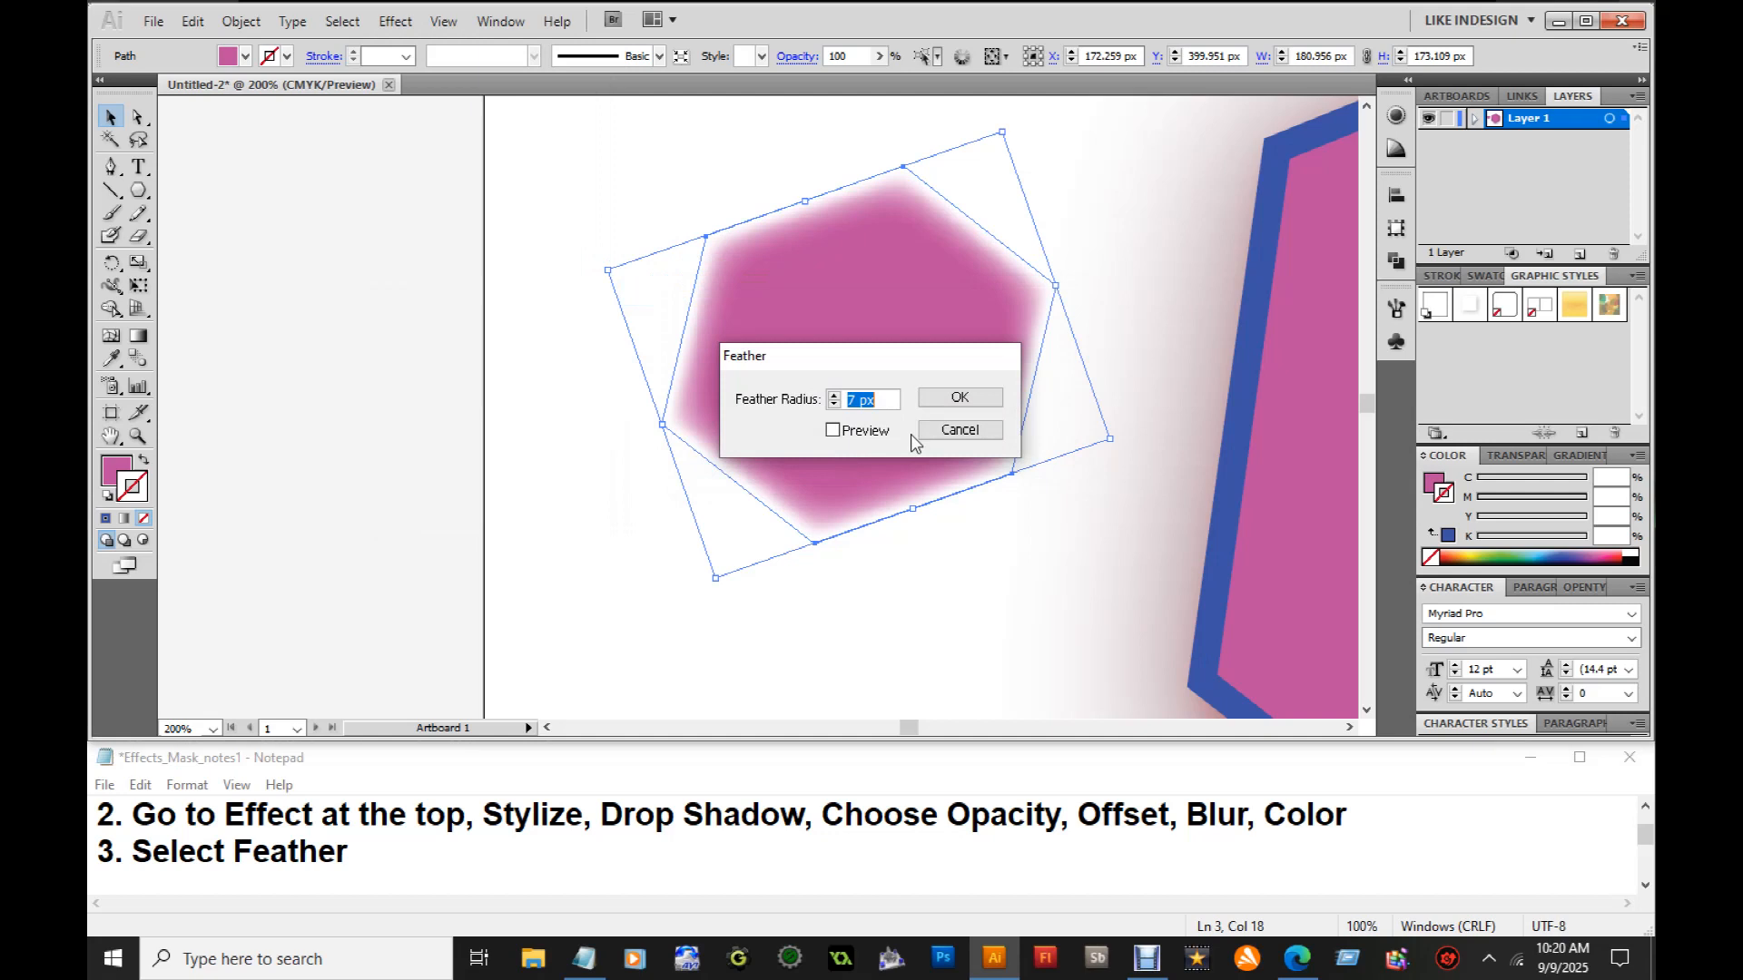
left_click(959, 400)
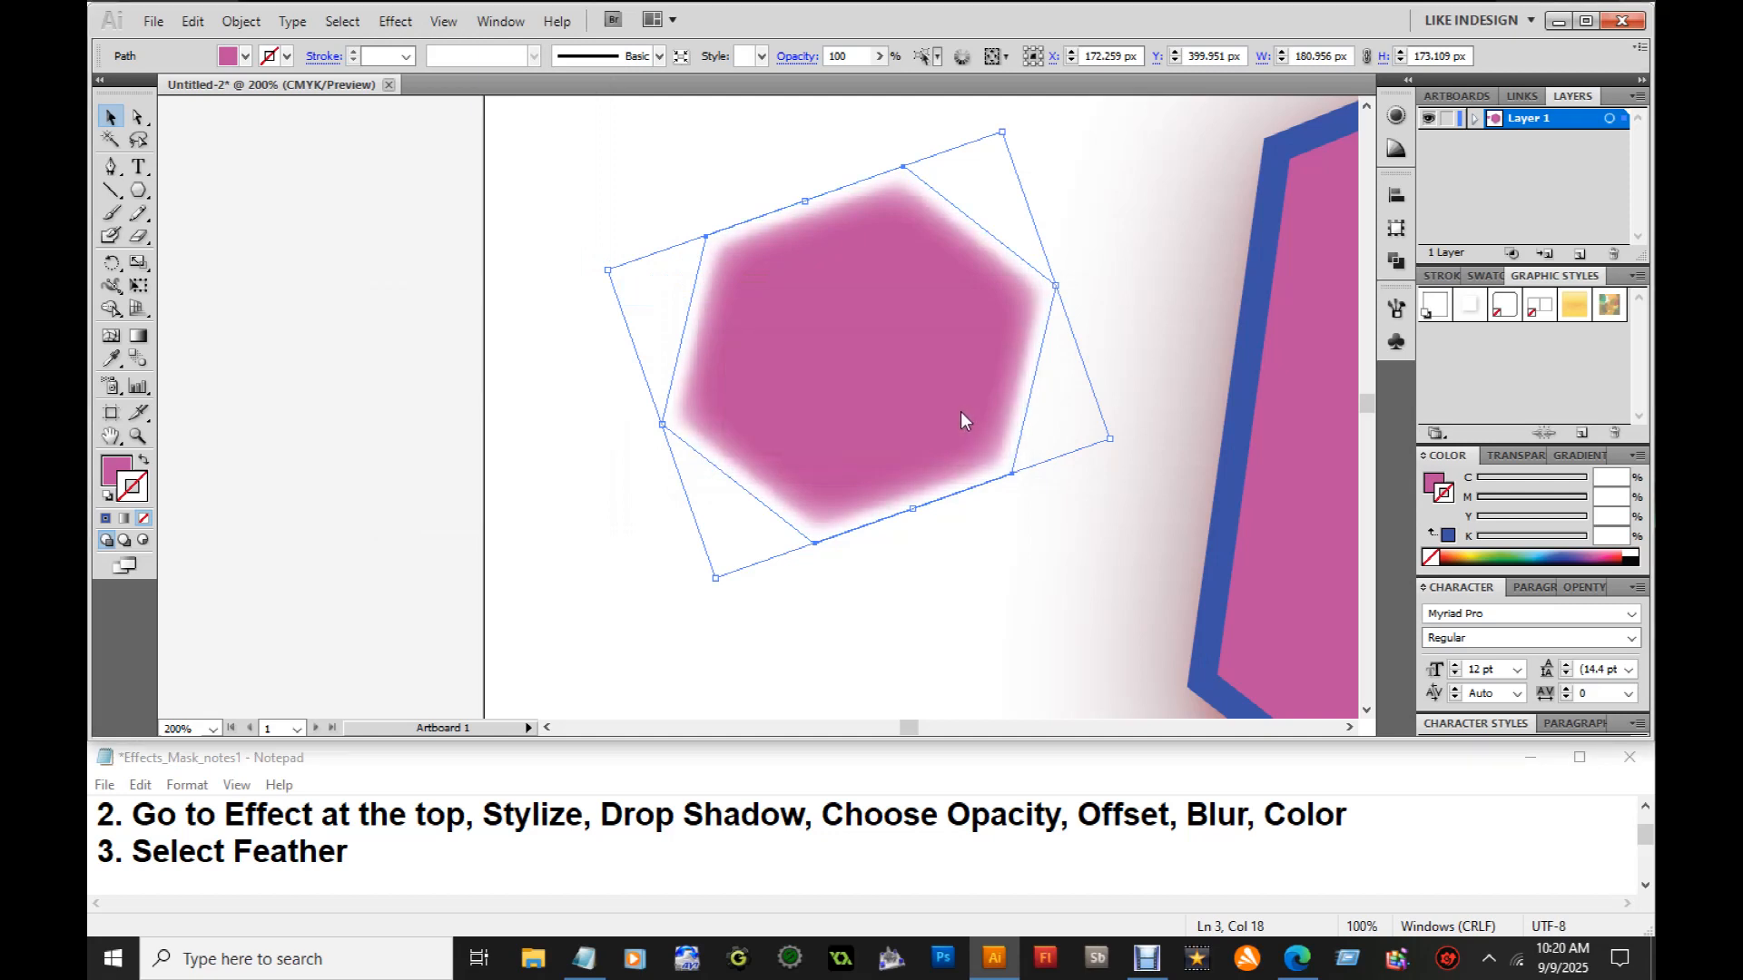
Undo the Feather effects stacked on the small hexagon
left_click(192, 21)
left_click(196, 48)
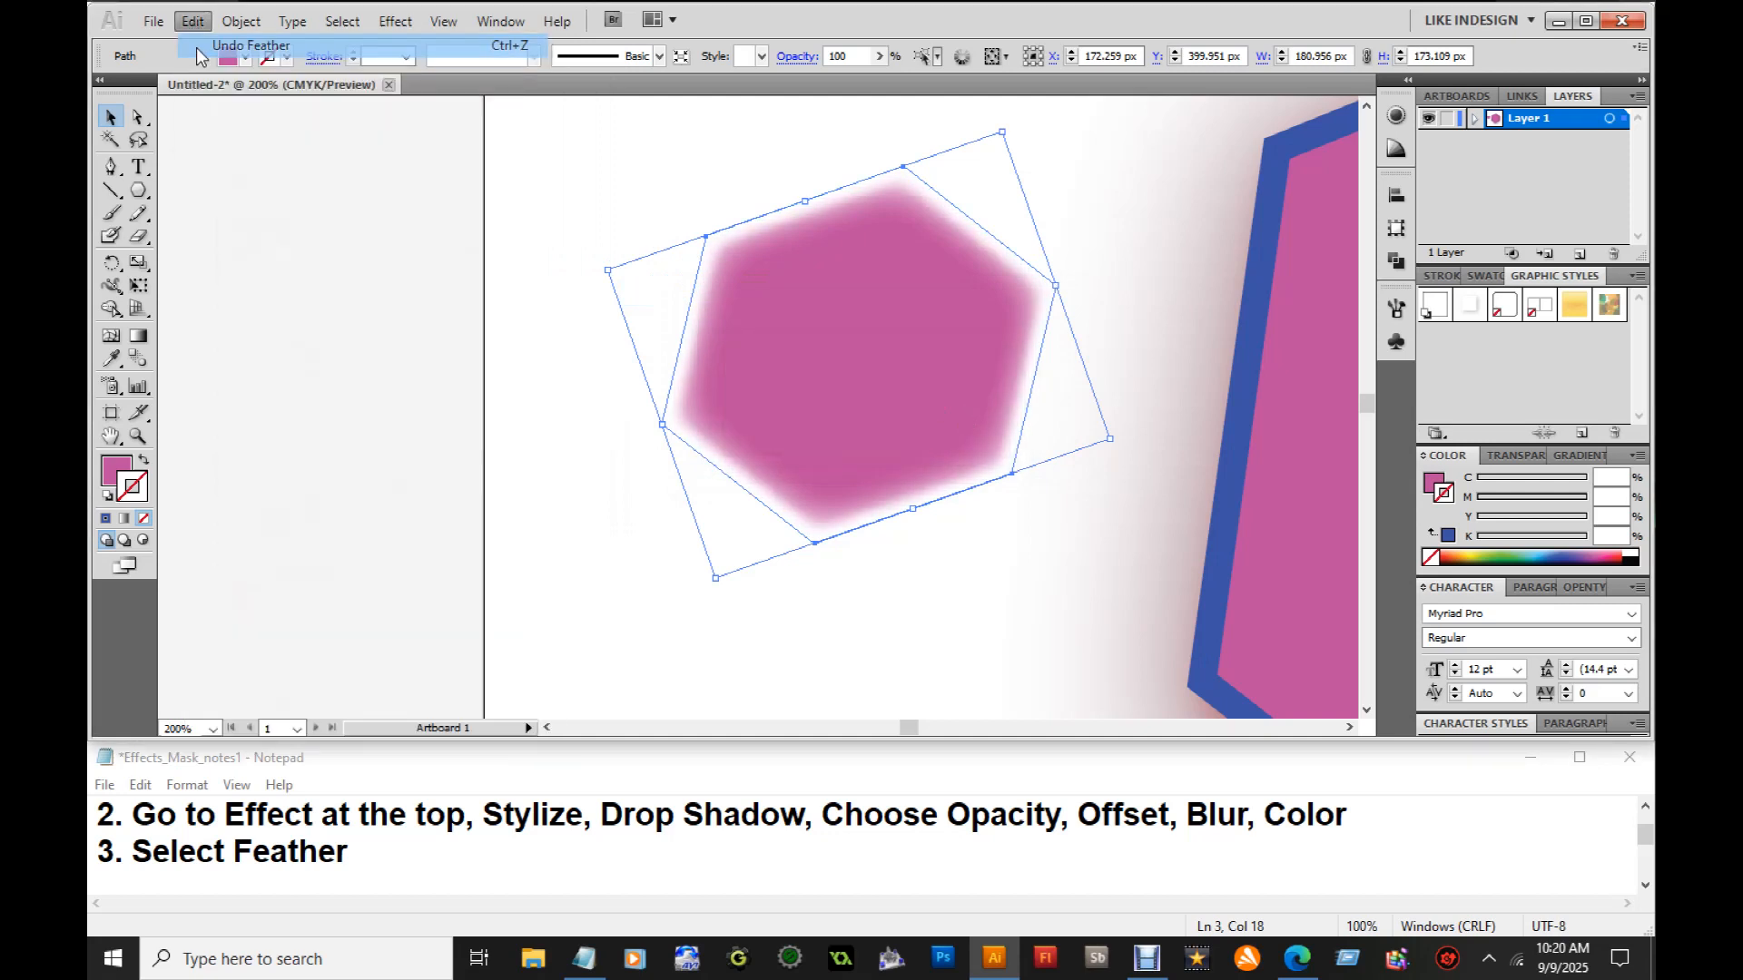
left_click(187, 25)
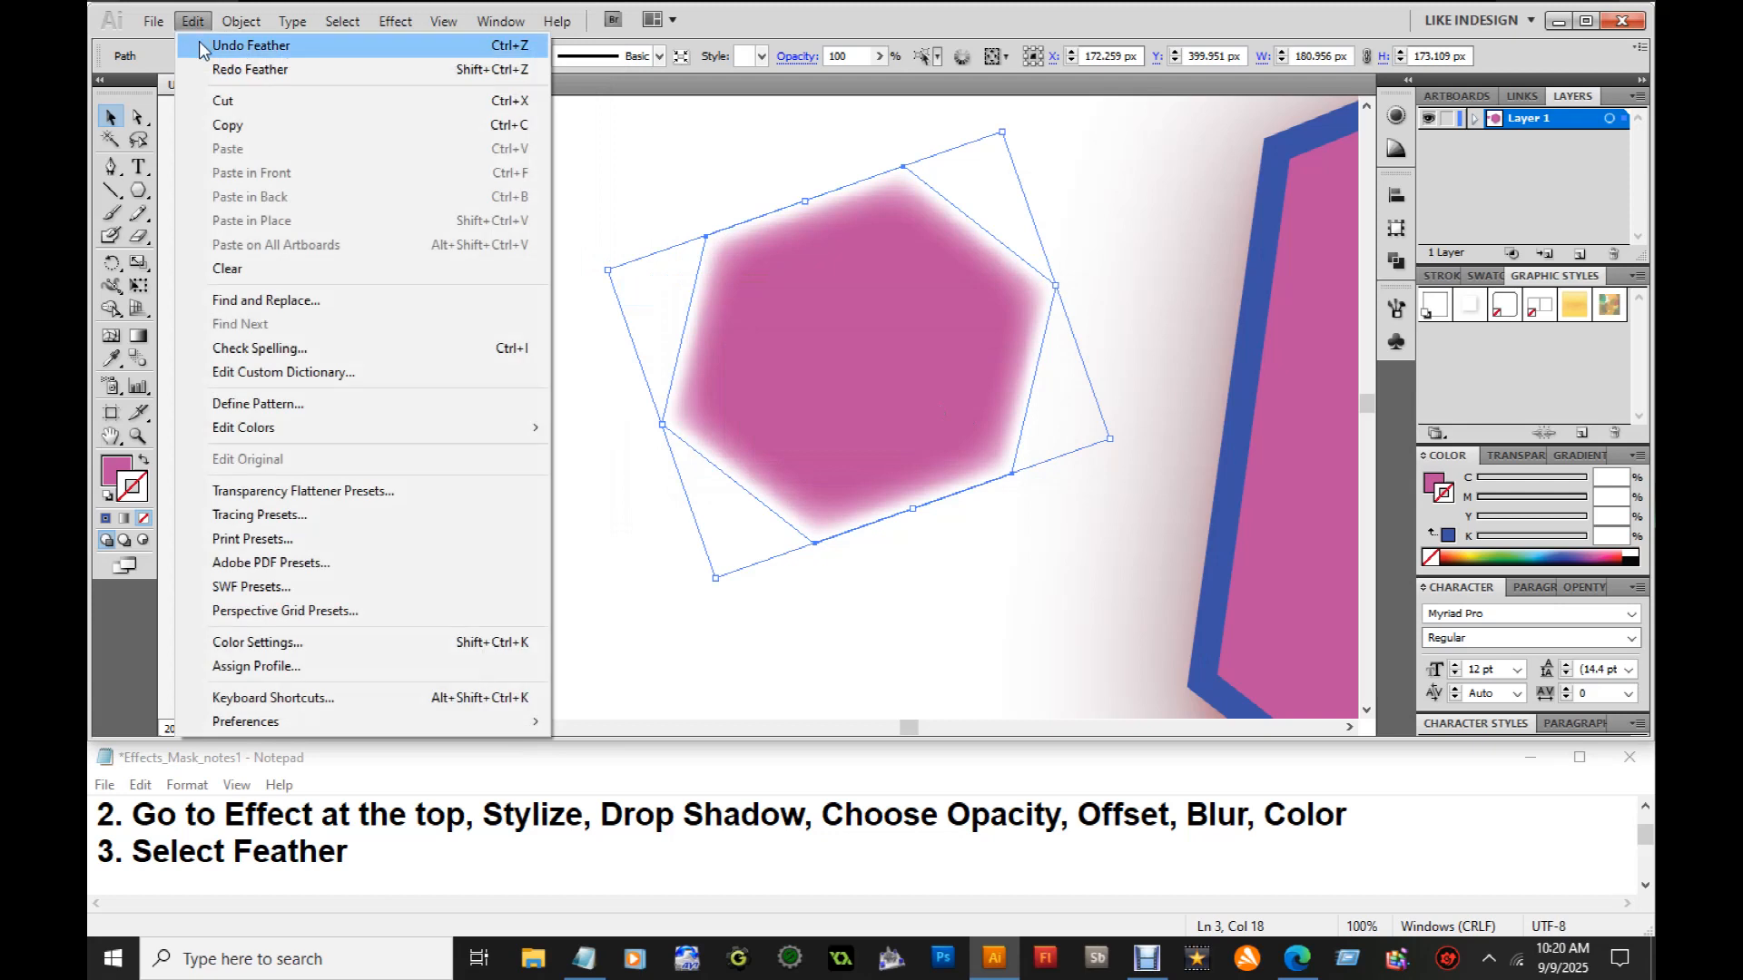
left_click(200, 44)
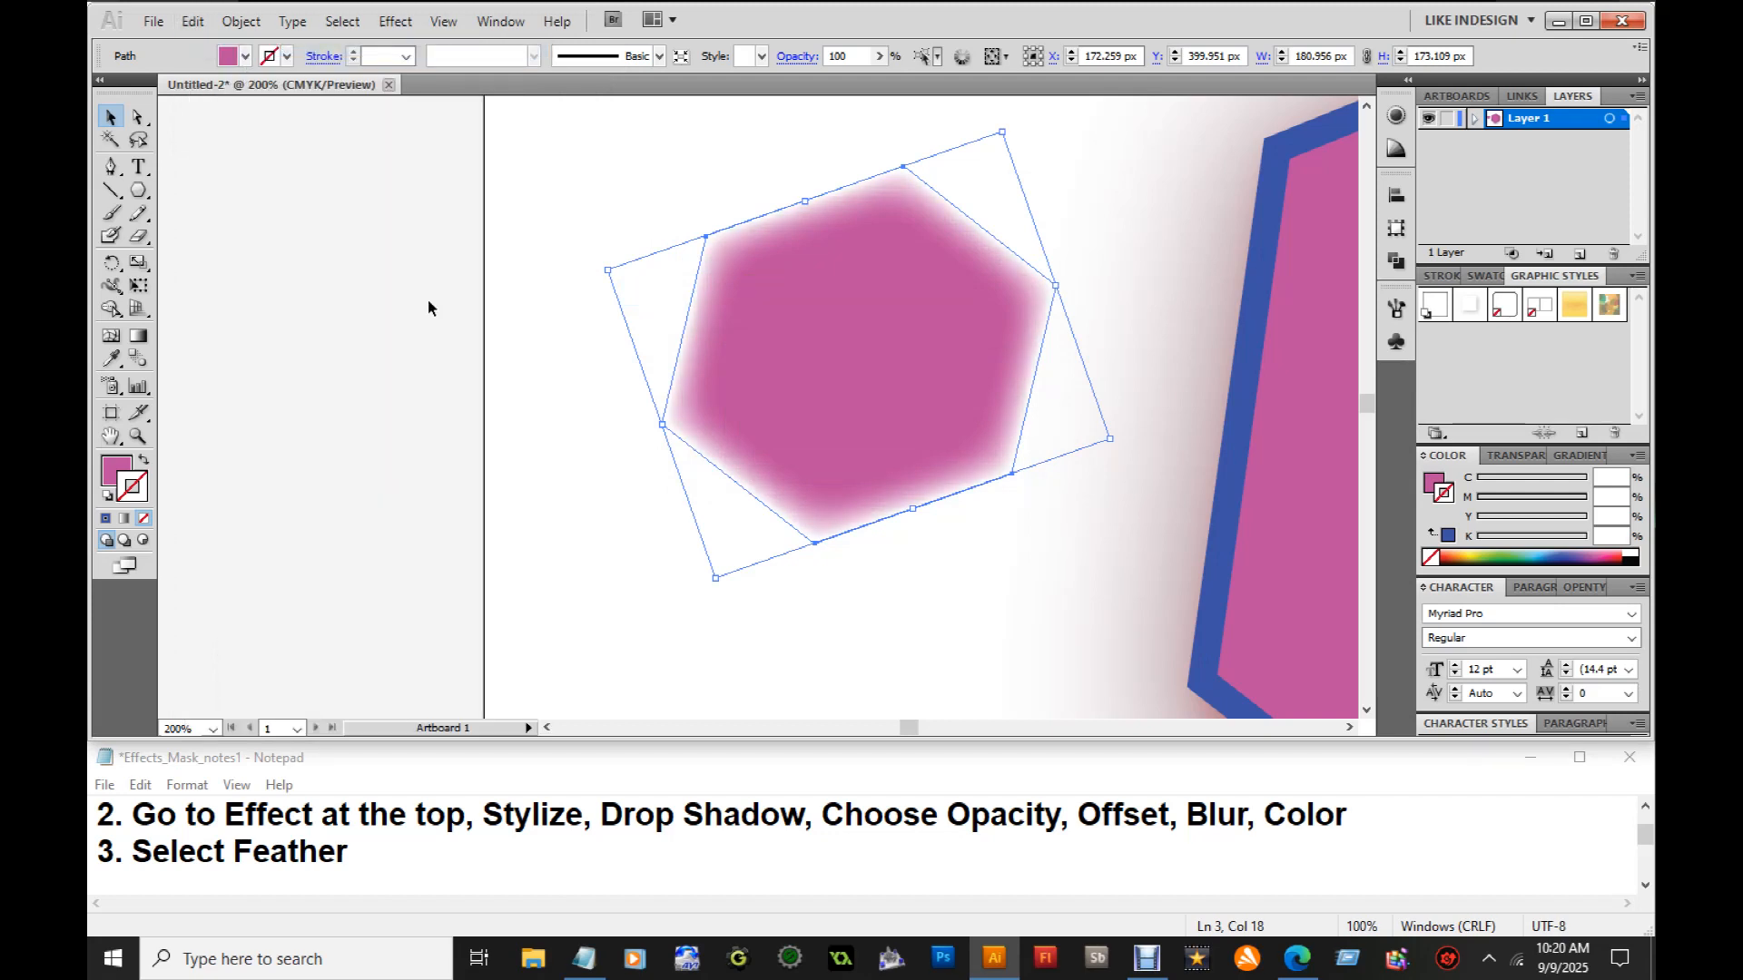
Extend note 3 in Notepad with ", Ctrl Z to Undo"
left_click(368, 855)
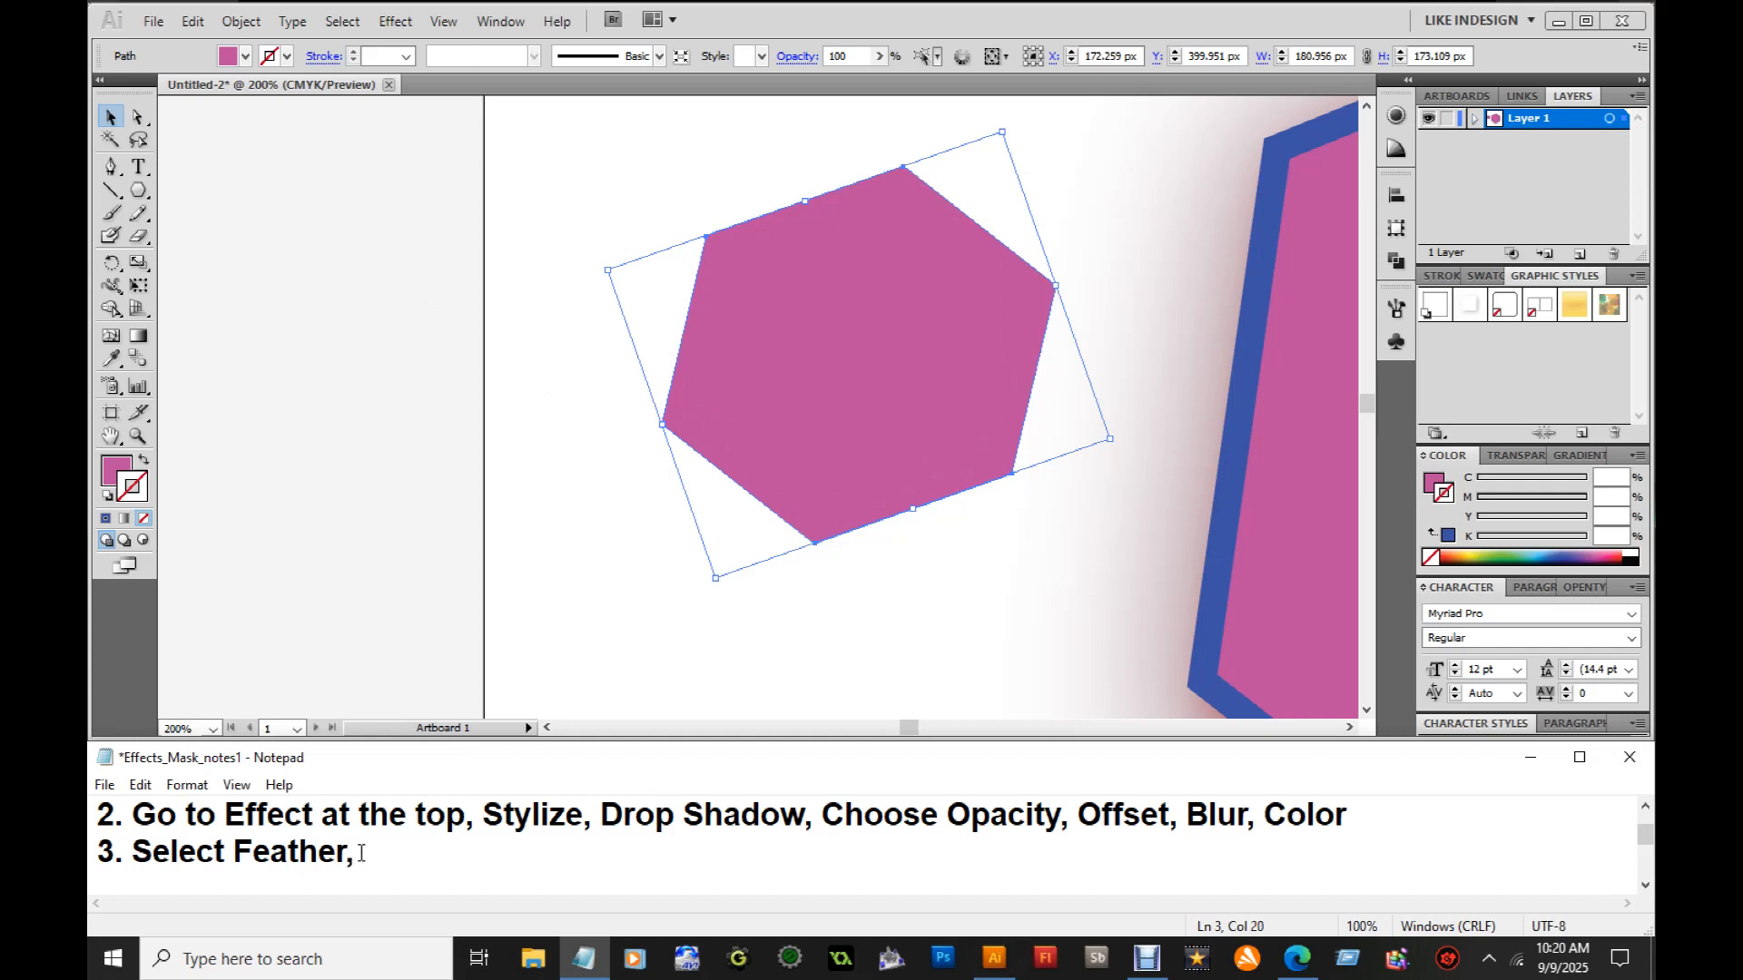
type("Ctrl Z to Un")
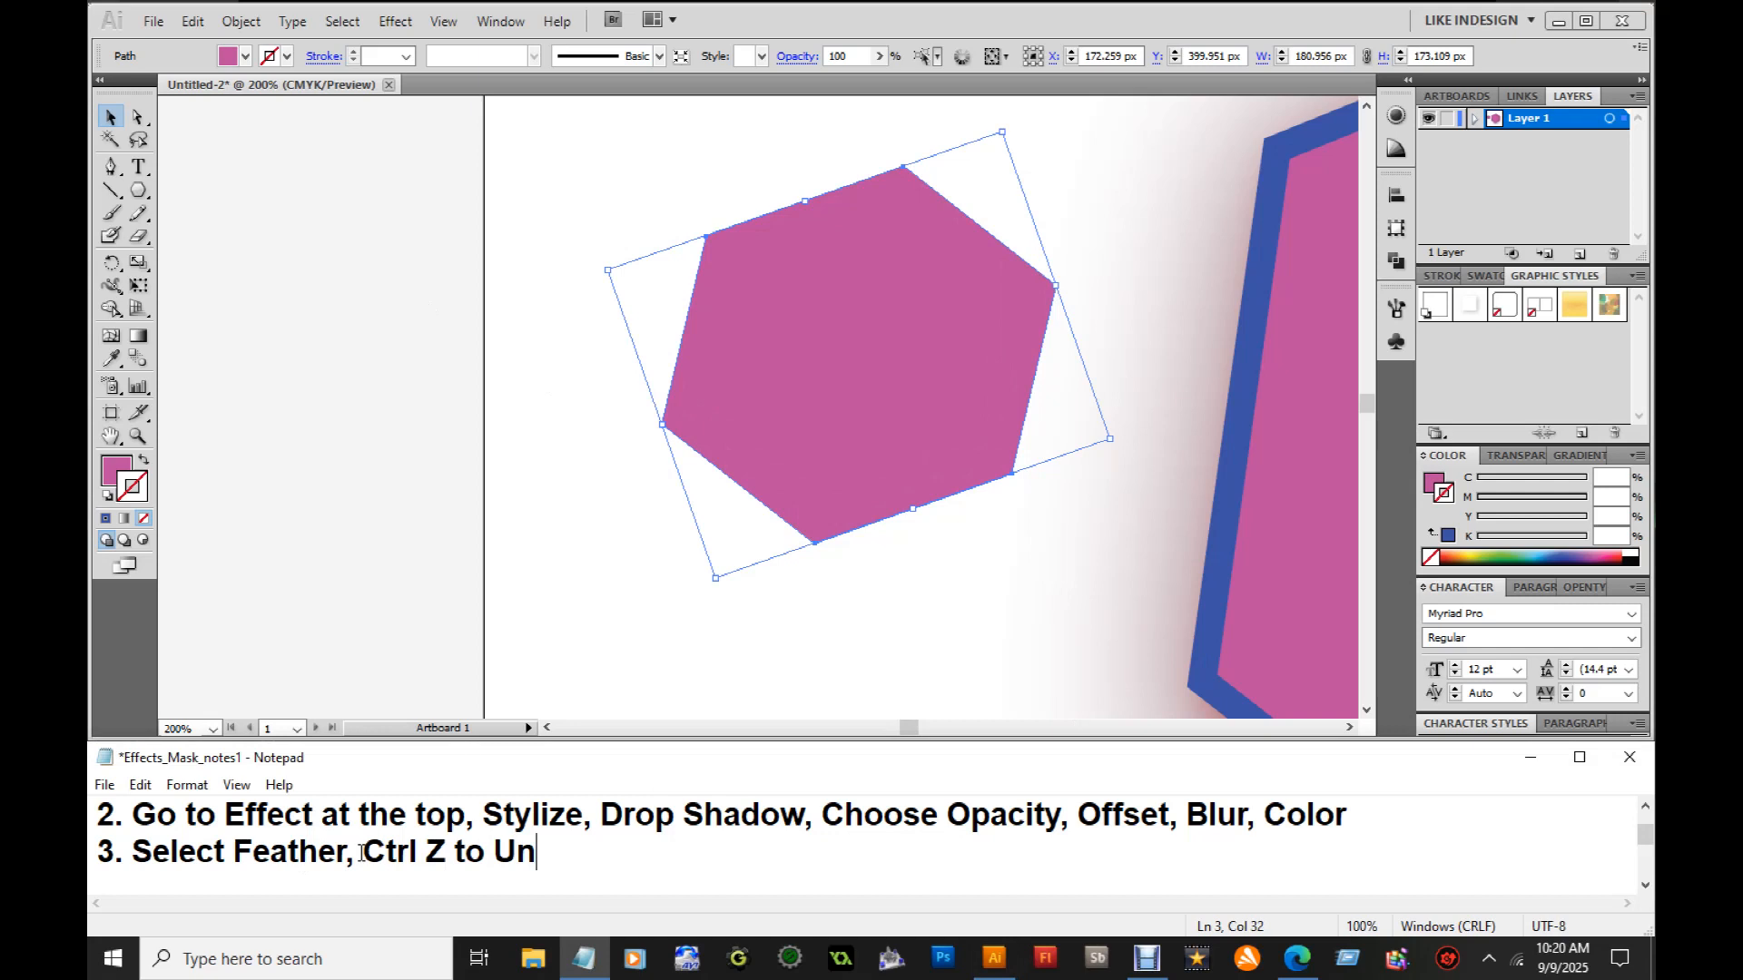
type("do")
Apply the Stylize effect Feather with a 2 px radius to the small hexagon, and deselect it
left_click(901, 260)
left_click(395, 21)
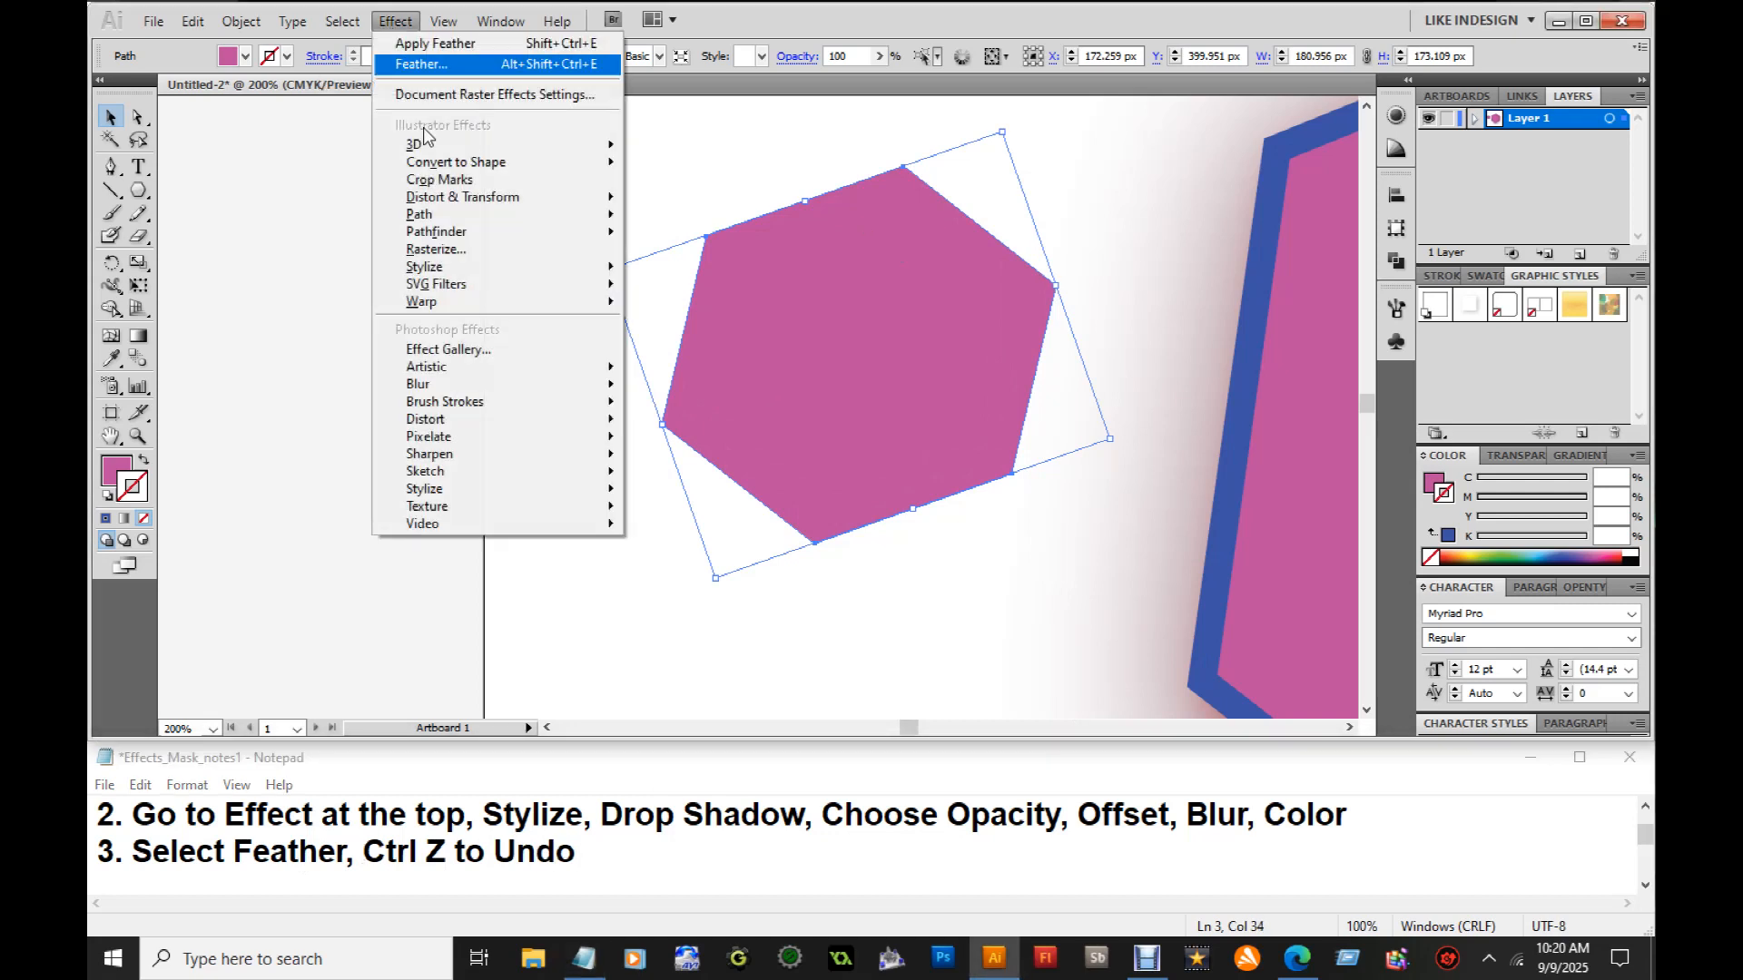
mouse_move(424, 266)
left_click(653, 289)
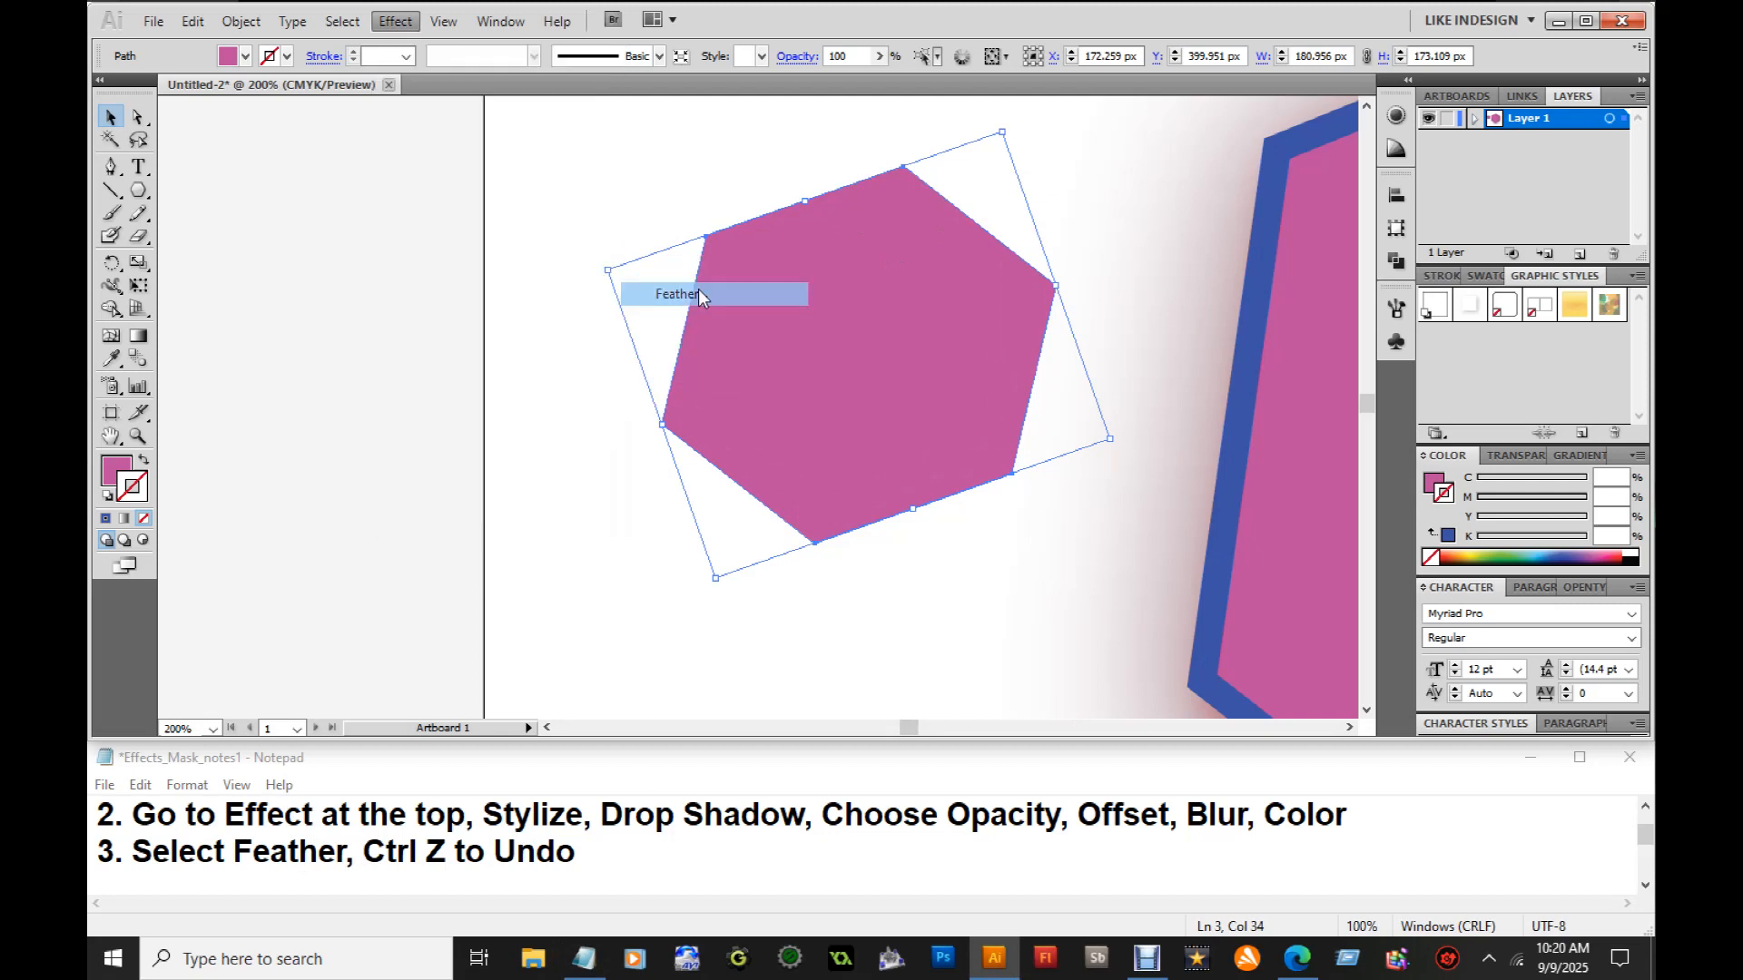
left_click(831, 403)
left_click(832, 403)
left_click(832, 403)
left_click(831, 403)
left_click(831, 403)
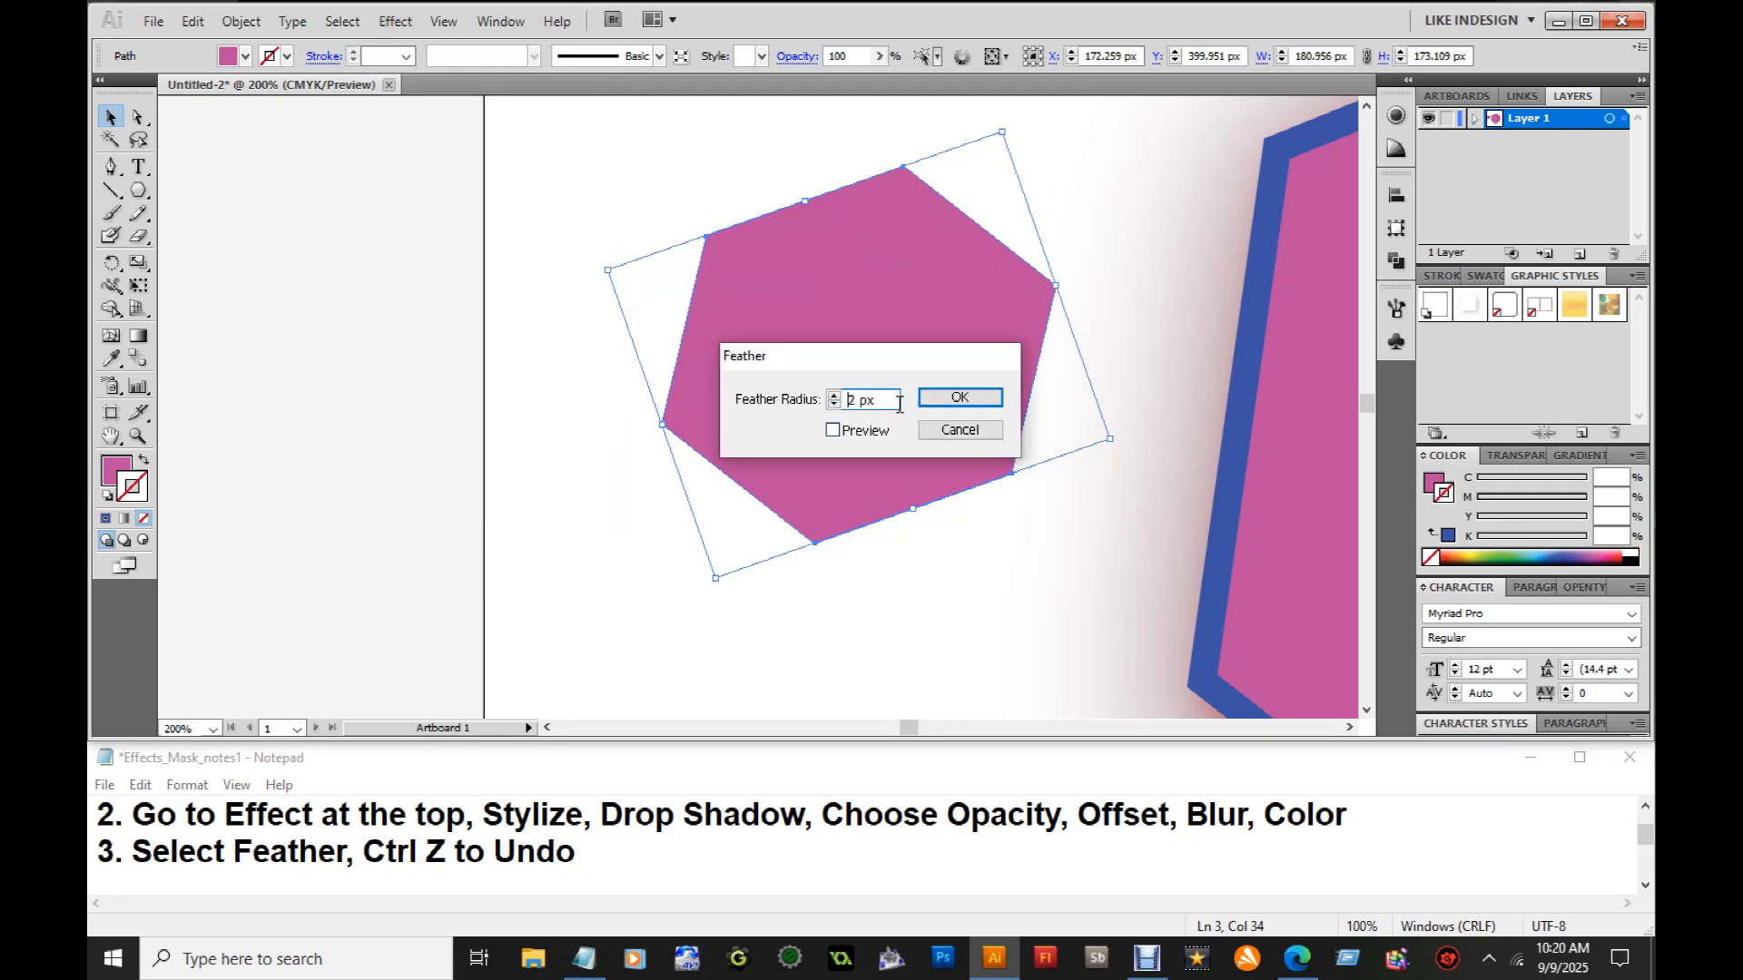
left_click(947, 402)
left_click(545, 254)
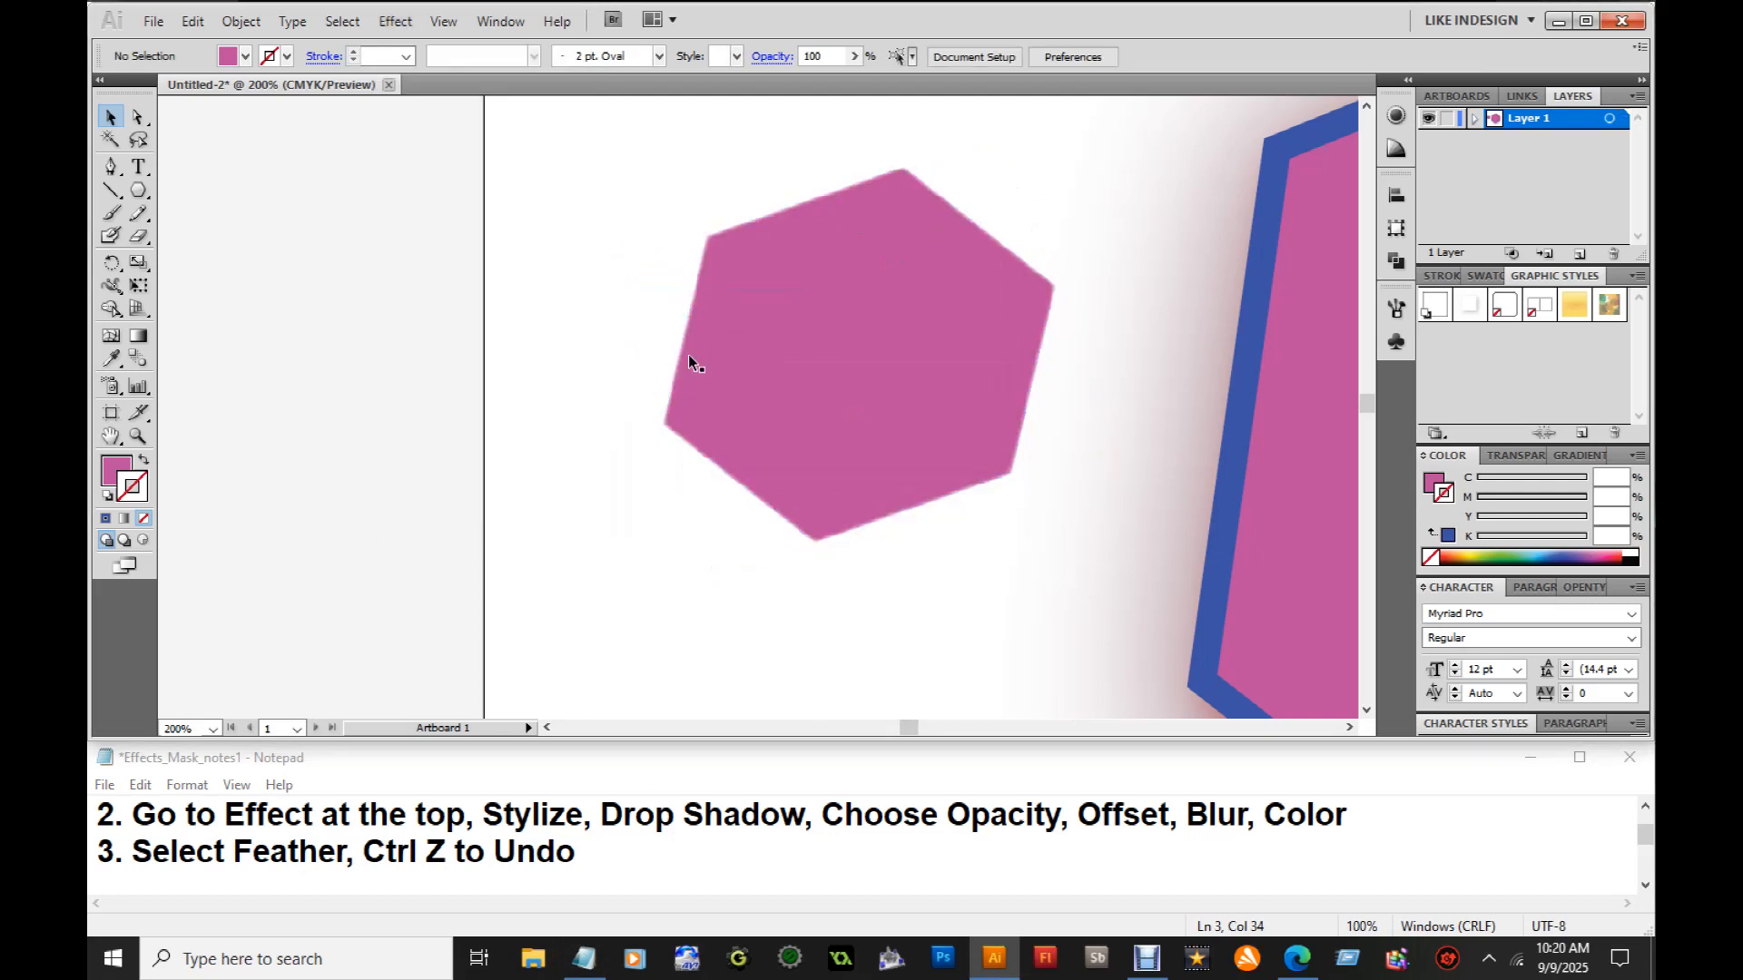
Inspect the small hexagon's edge up close and undo its 2 px Feather
key("z")
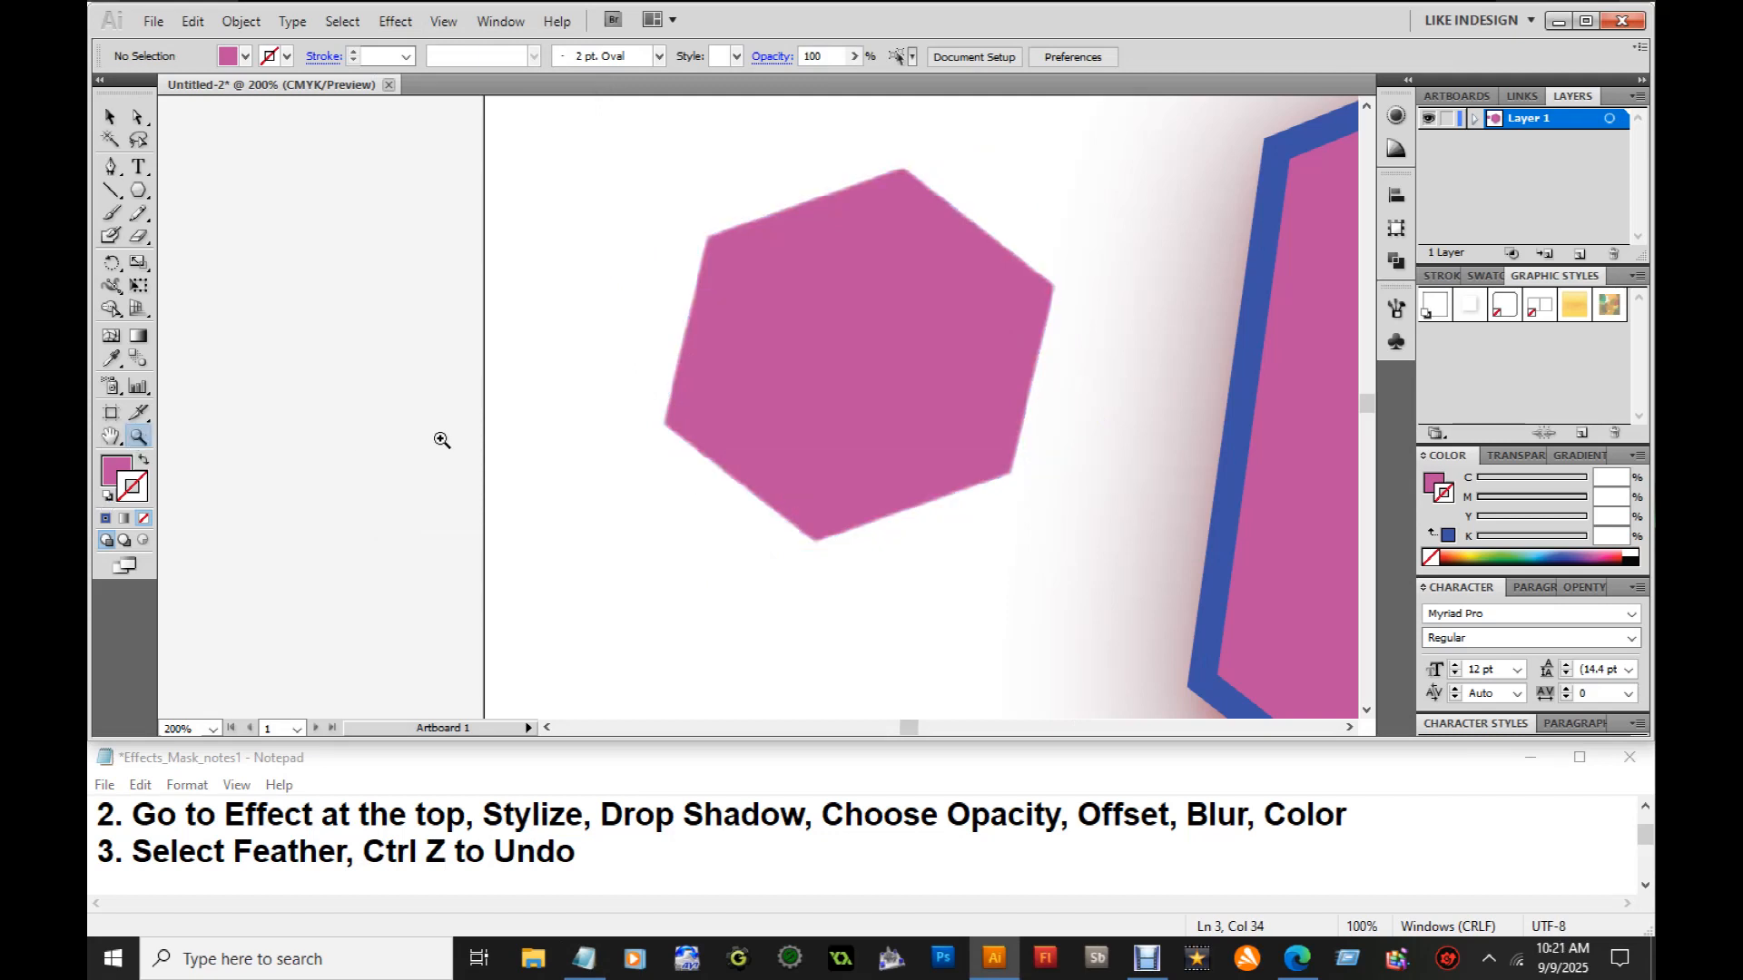
left_click(655, 439)
left_click(843, 380)
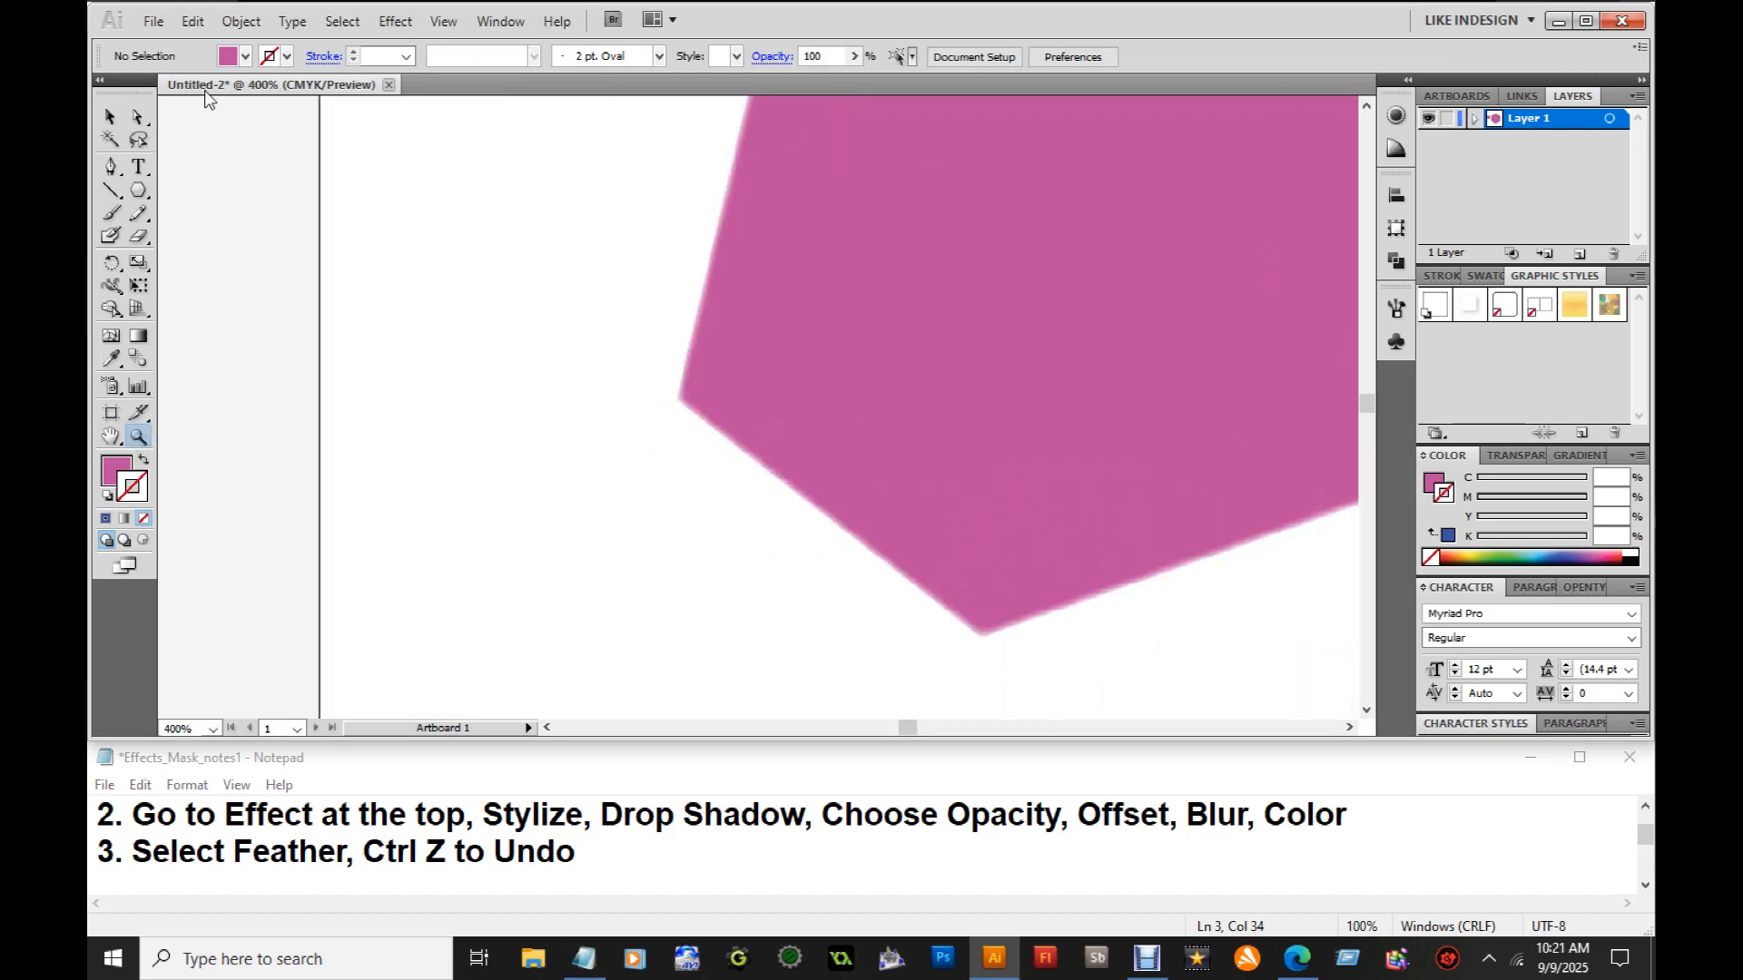
left_click(111, 117)
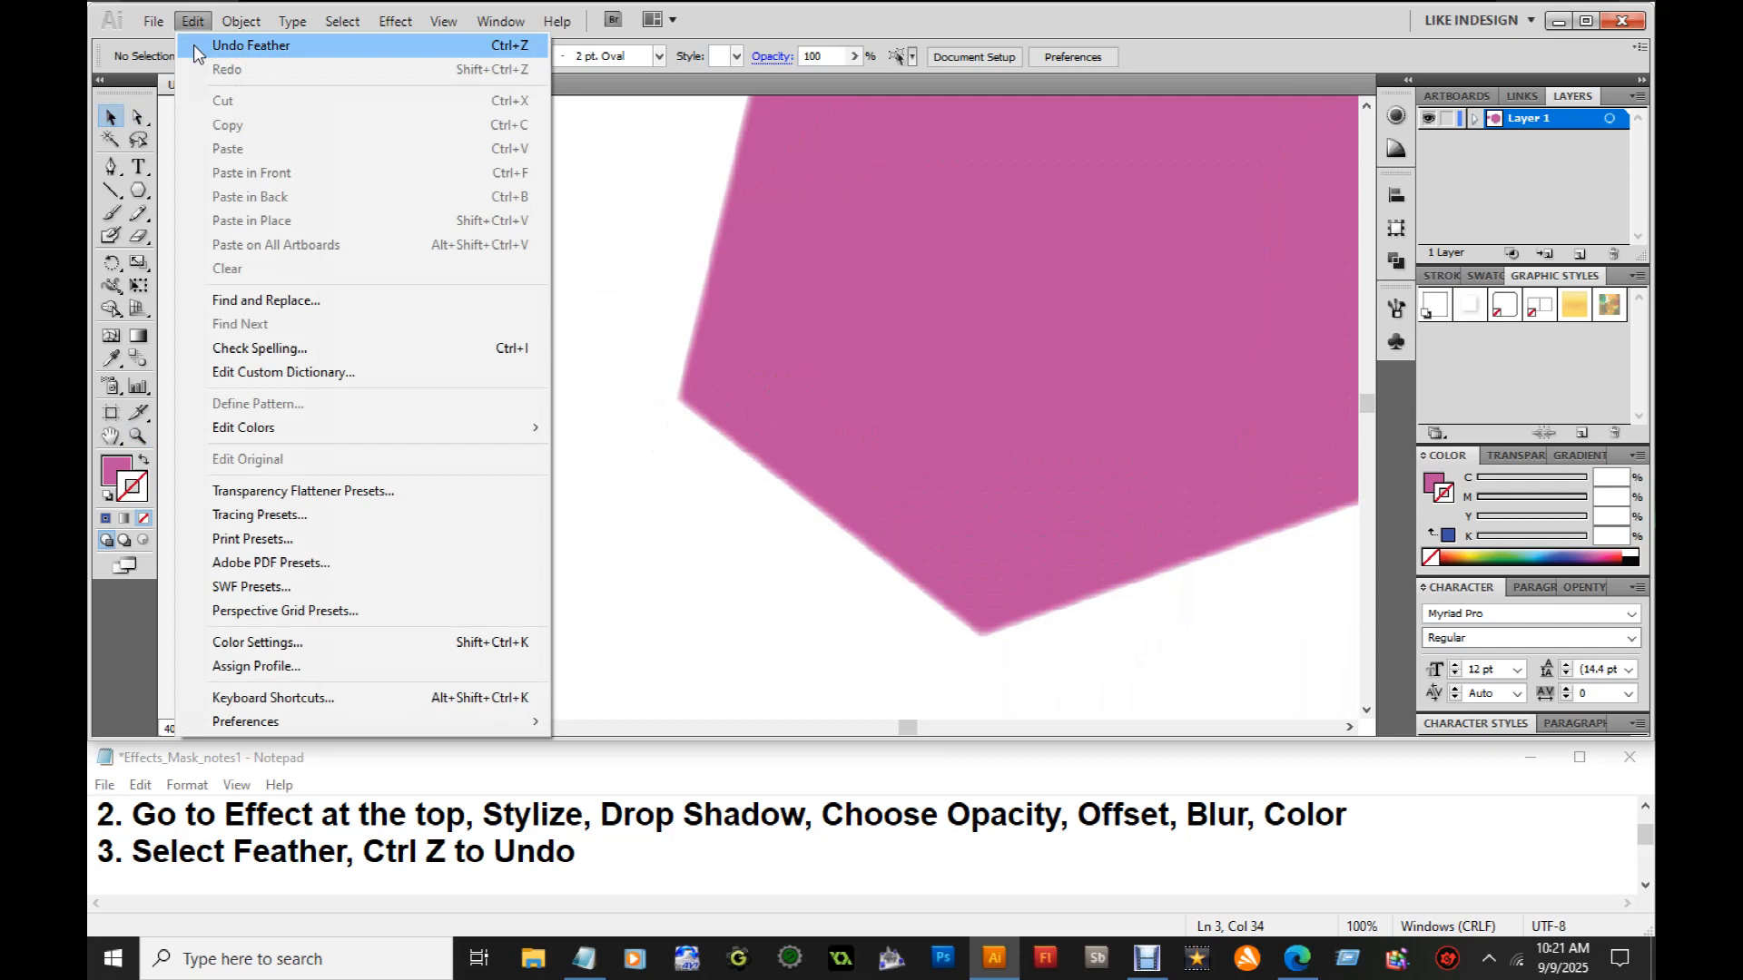
left_click(194, 46)
Apply the Stylize effect Feather with a 4 px radius to the small hexagon, and deselect it
left_click(396, 22)
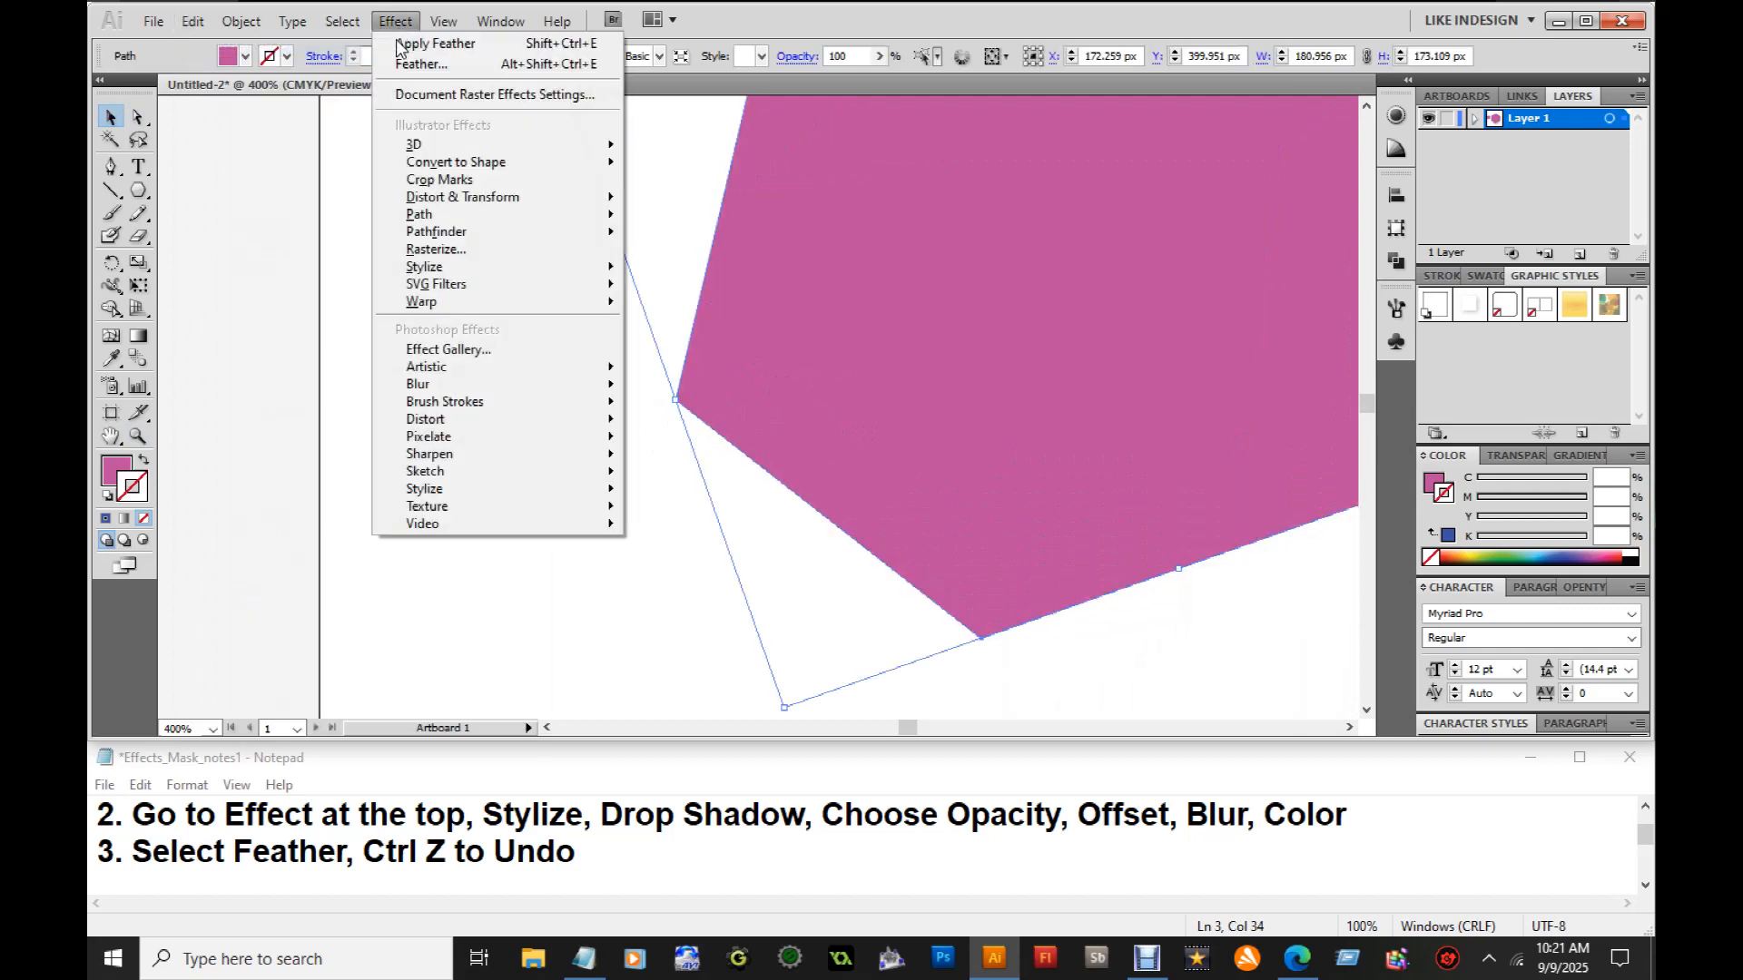
mouse_move(517, 267)
left_click(656, 293)
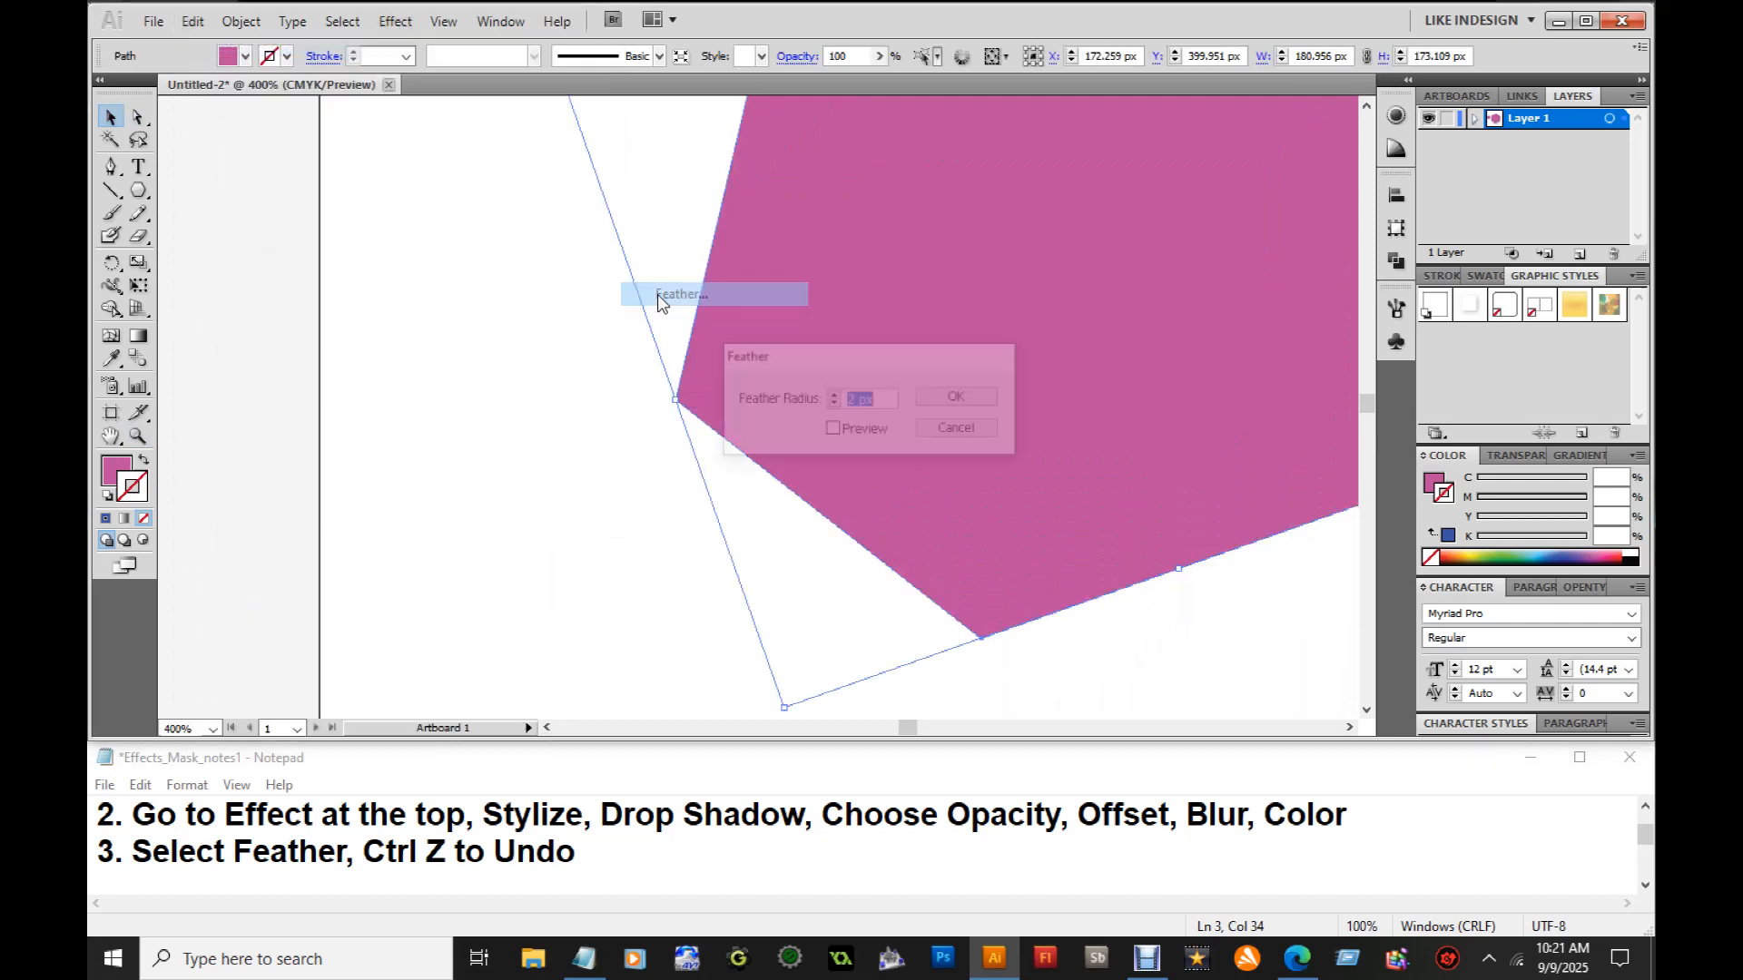
left_click(847, 399)
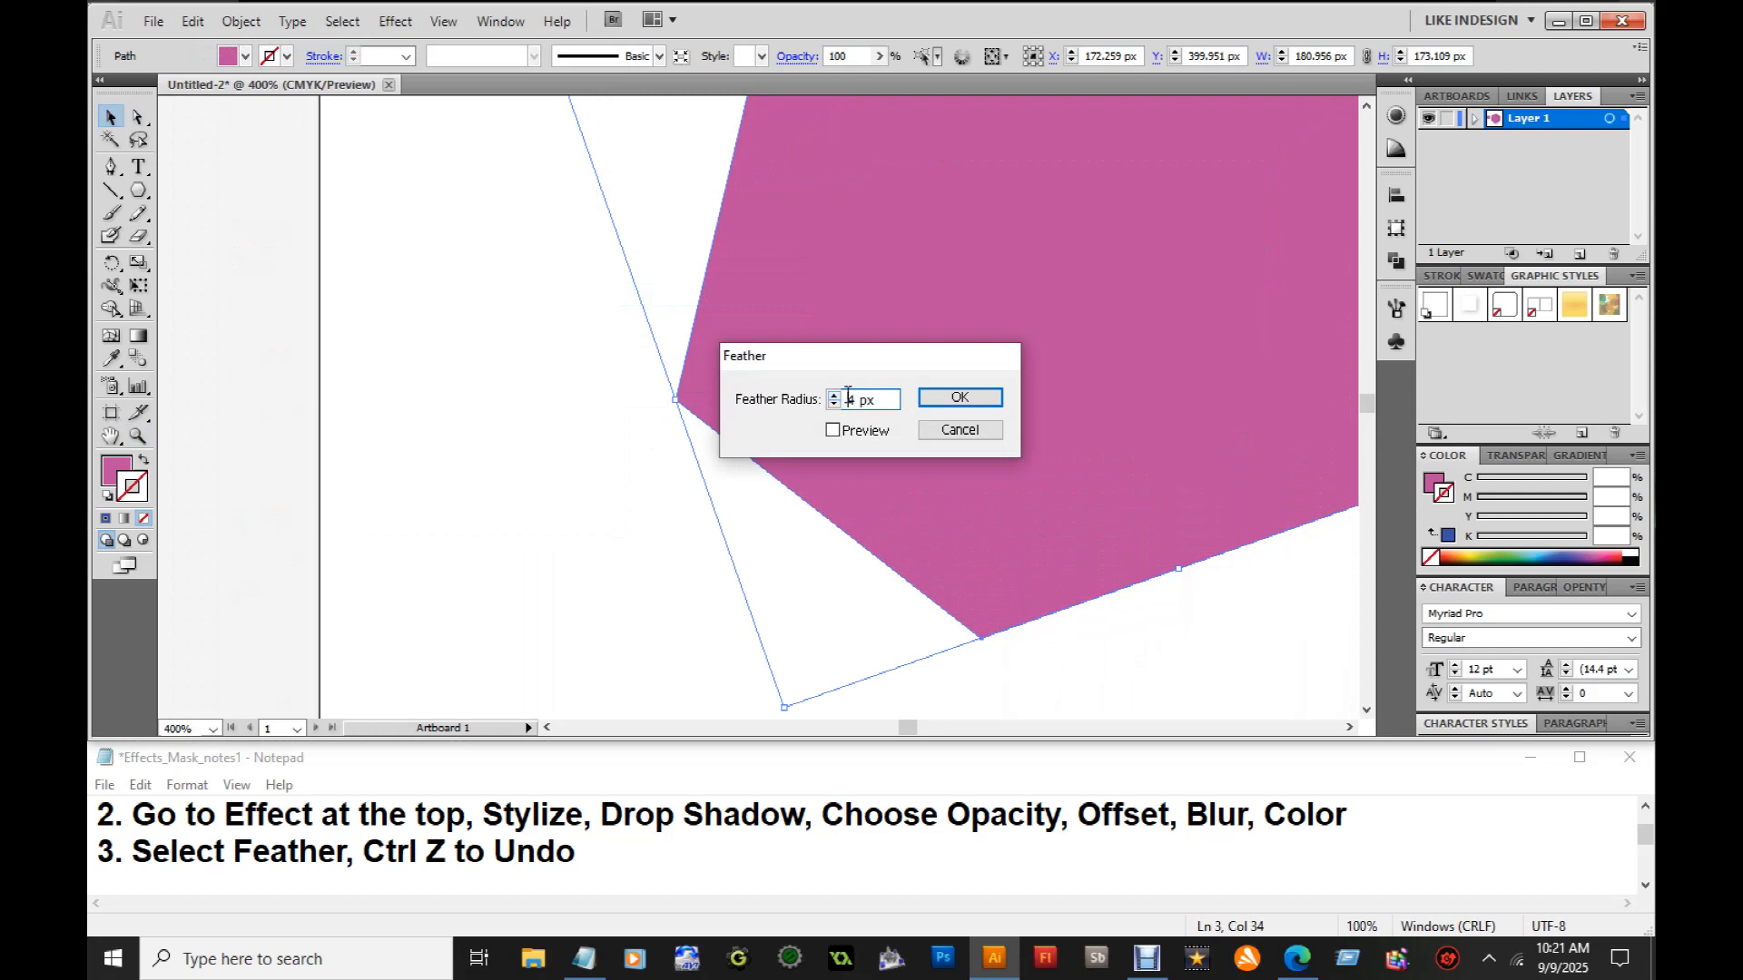
left_click(960, 397)
left_click(545, 348)
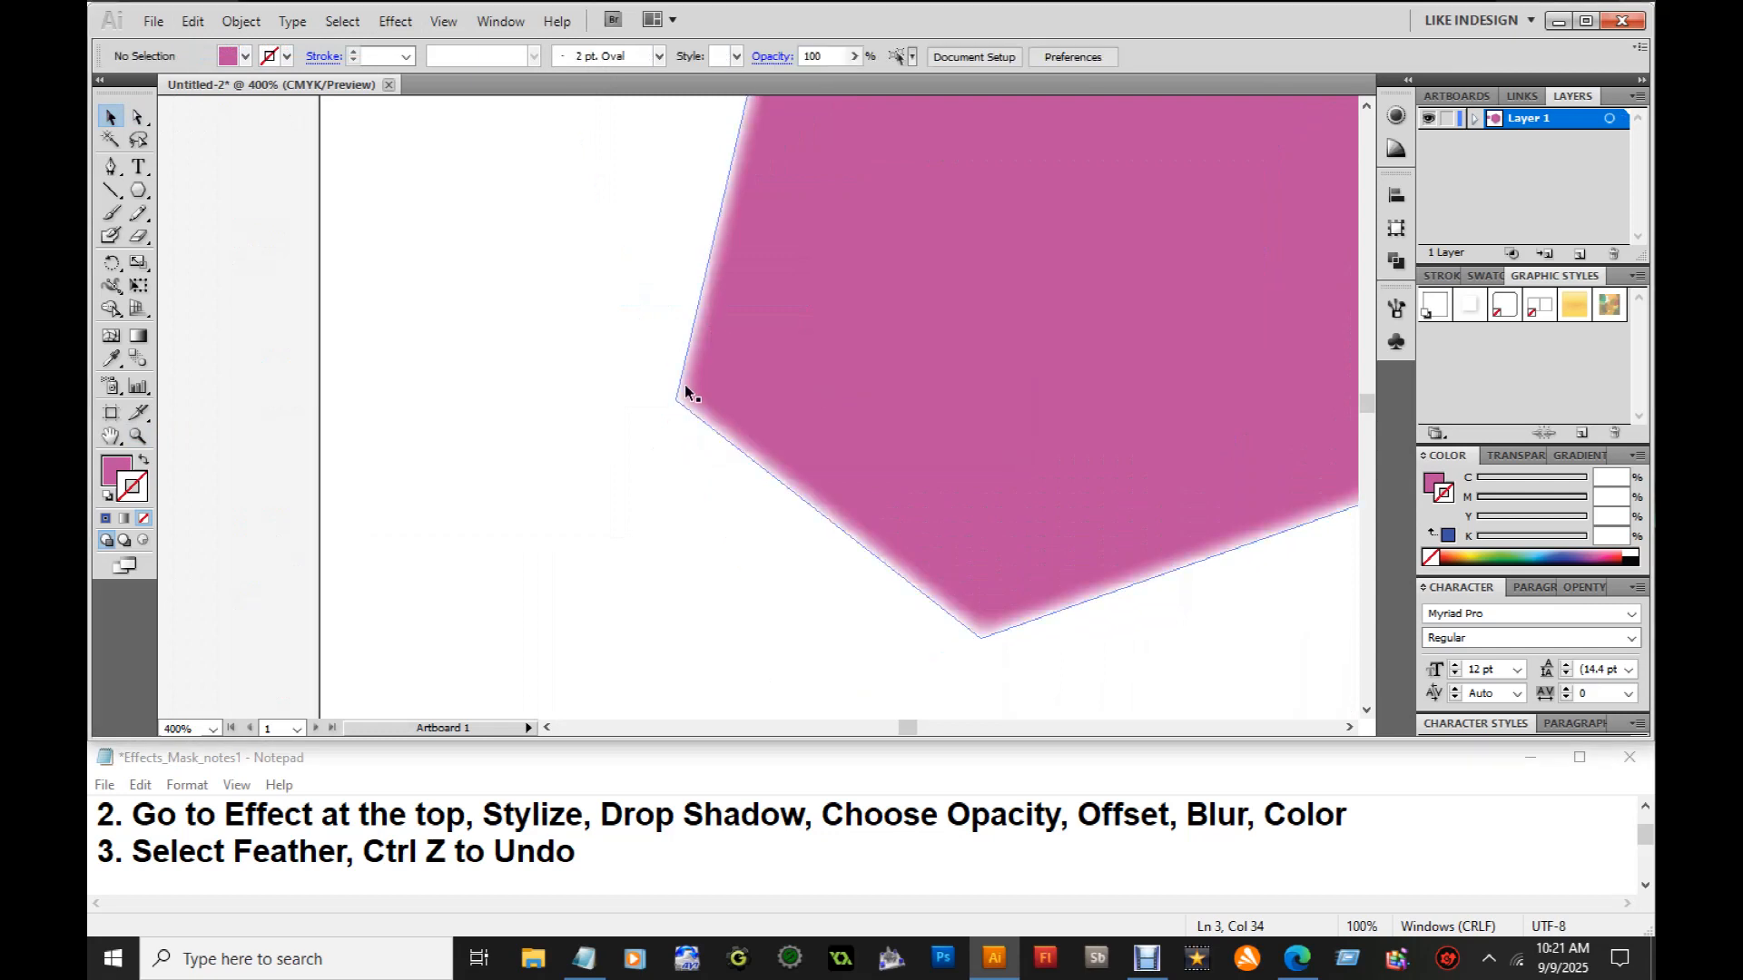
Extend note 3 in Notepad with ", you can see the Feather Effect"
left_click(605, 847)
type(", you can s")
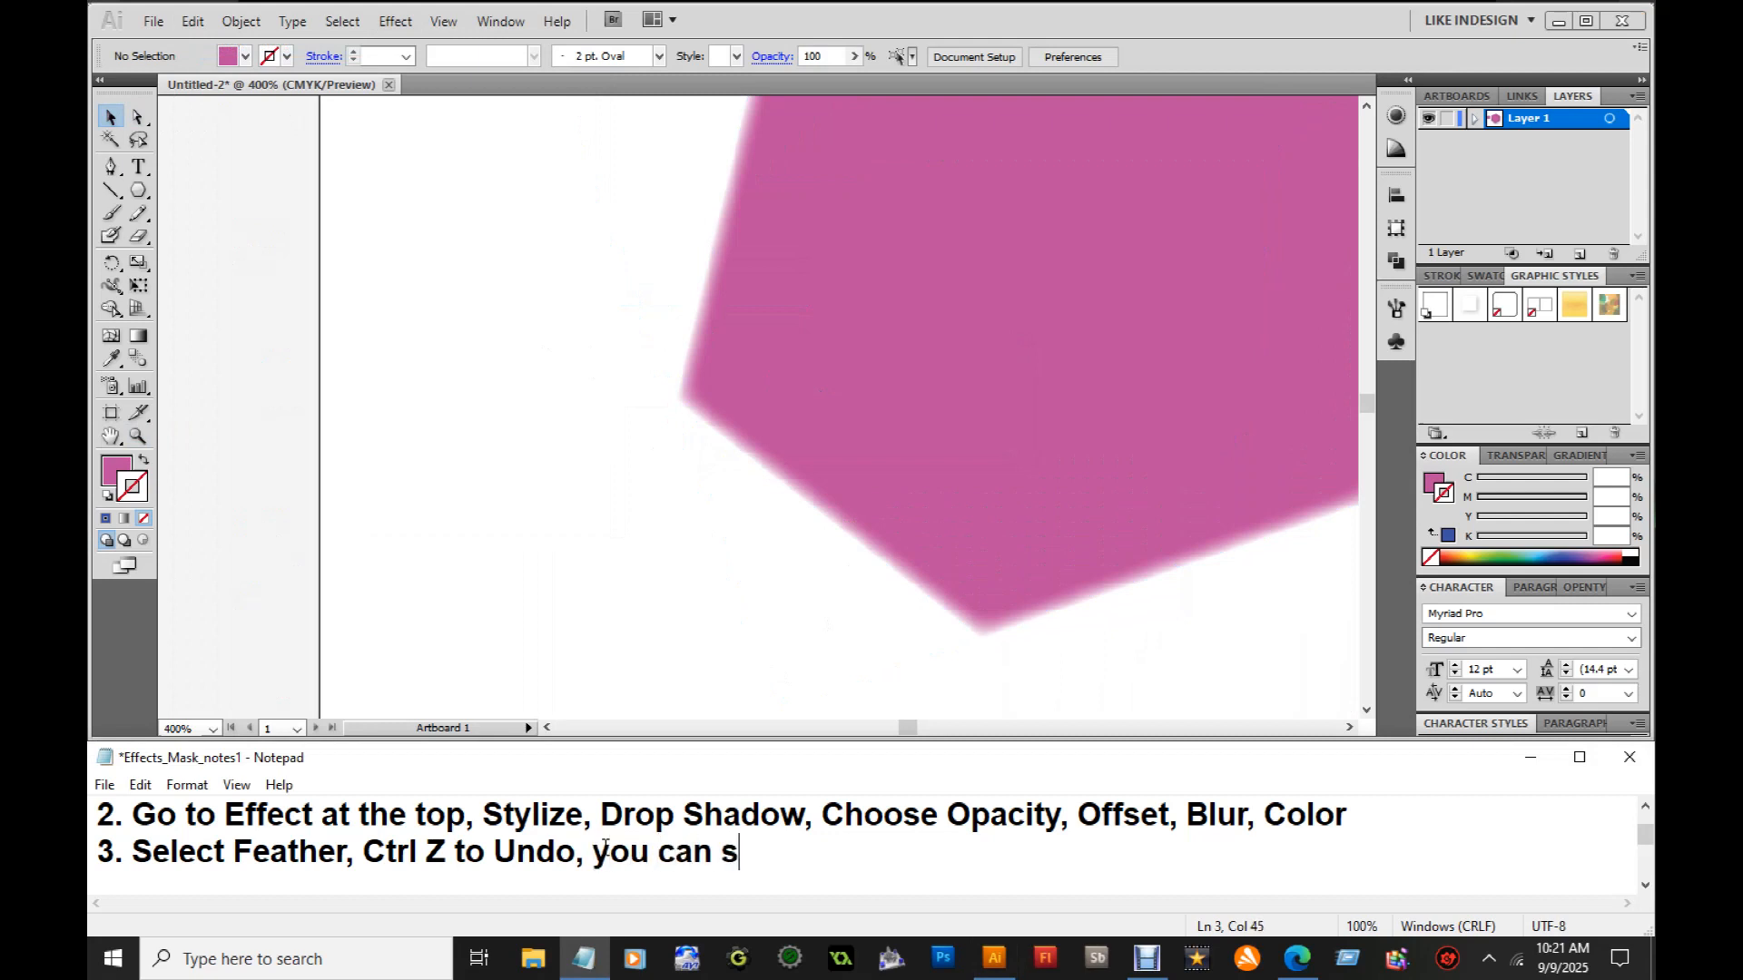
type("ee the f")
key("BackSpace")
type("Feather ")
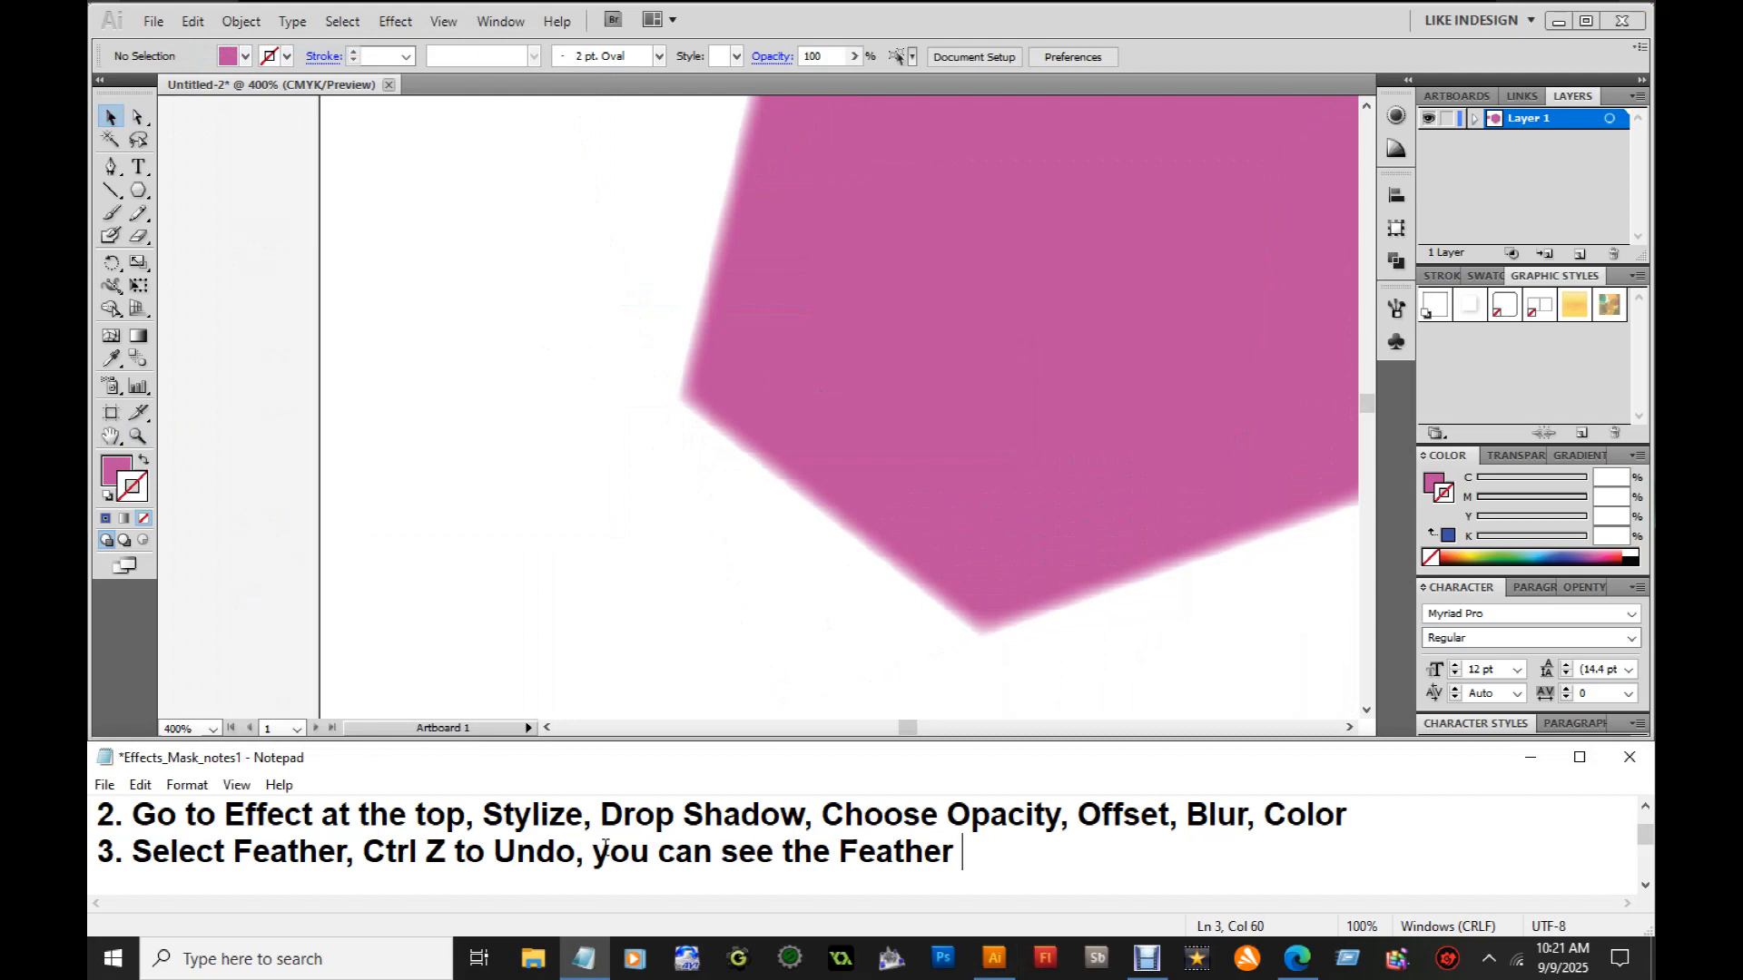
type("Effect")
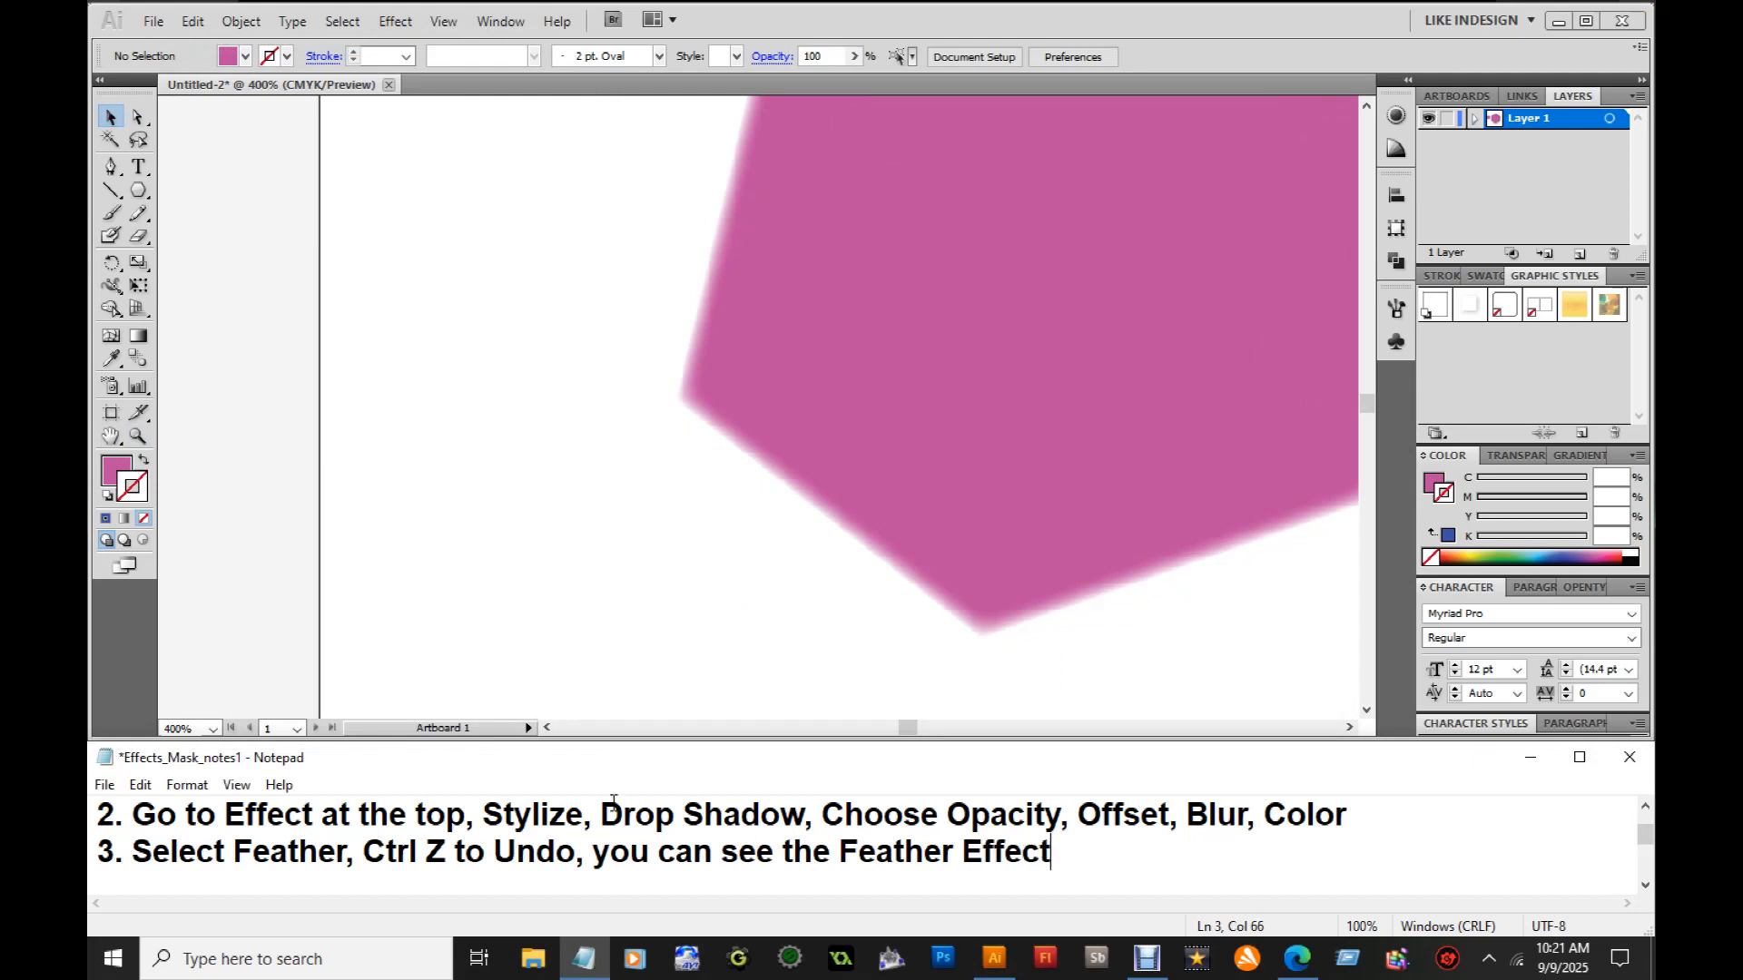
Select the small hexagon and undo its 4 px Feather
left_click(727, 532)
left_click(869, 481)
left_click(192, 21)
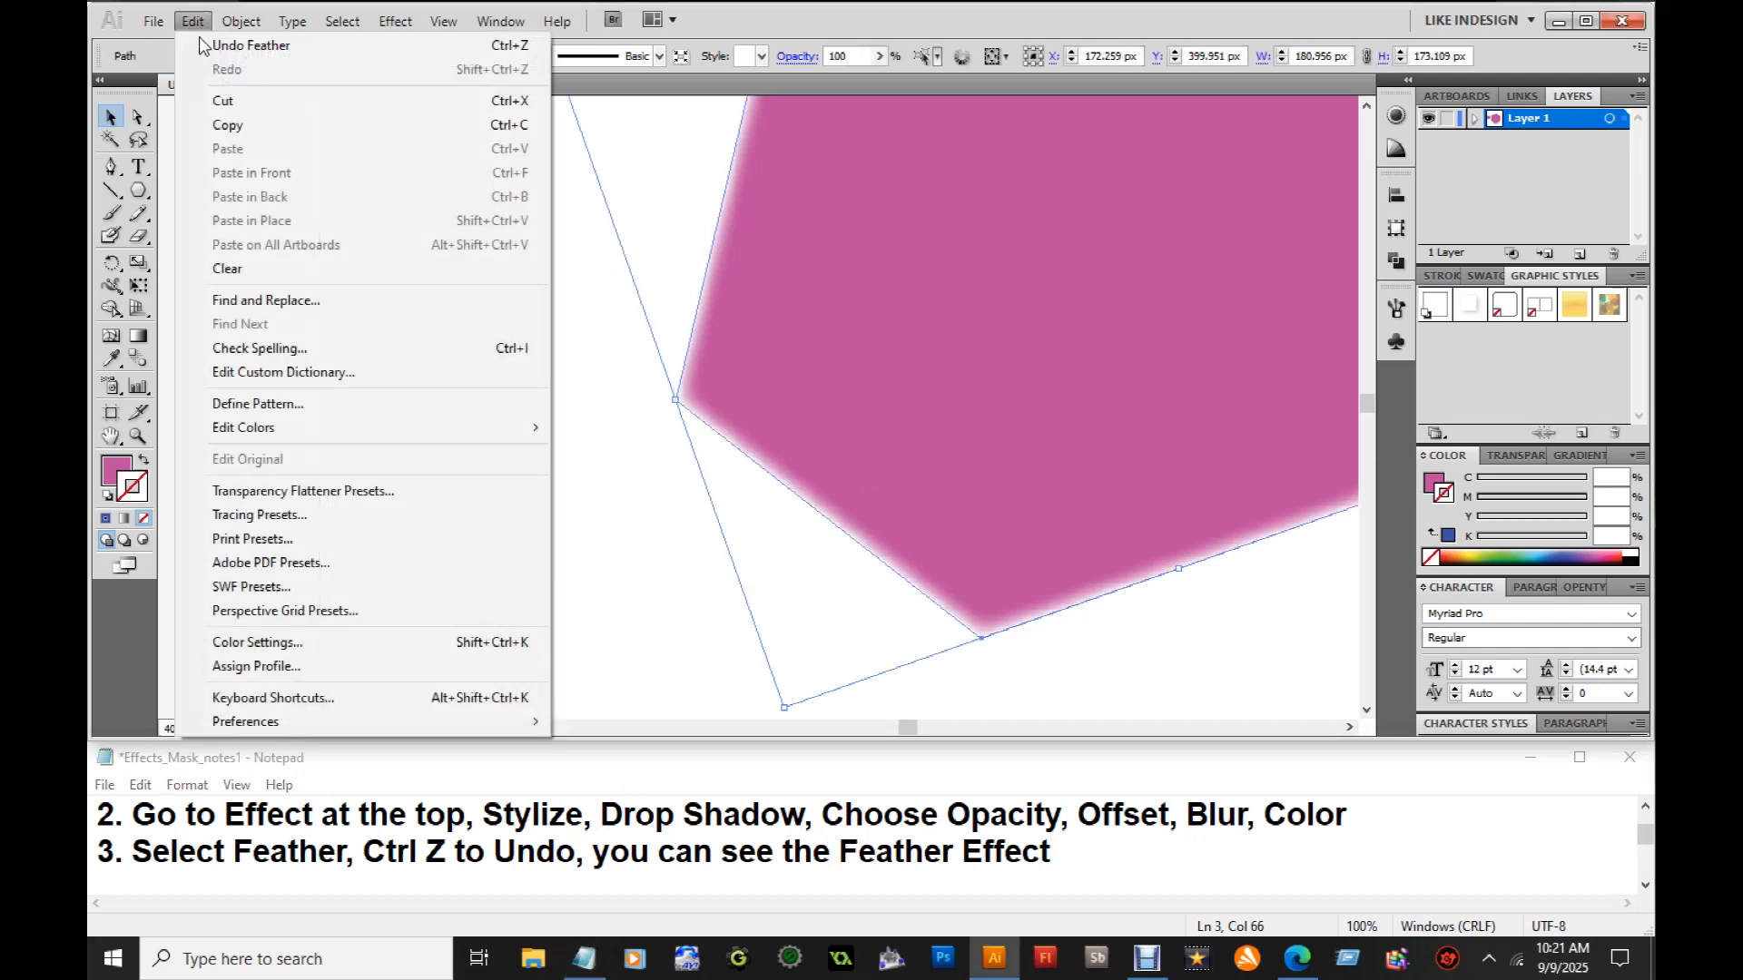
left_click(203, 43)
Apply the Stylize effect Scribble with the Default settings to the small hexagon and view the whole shape
left_click(395, 21)
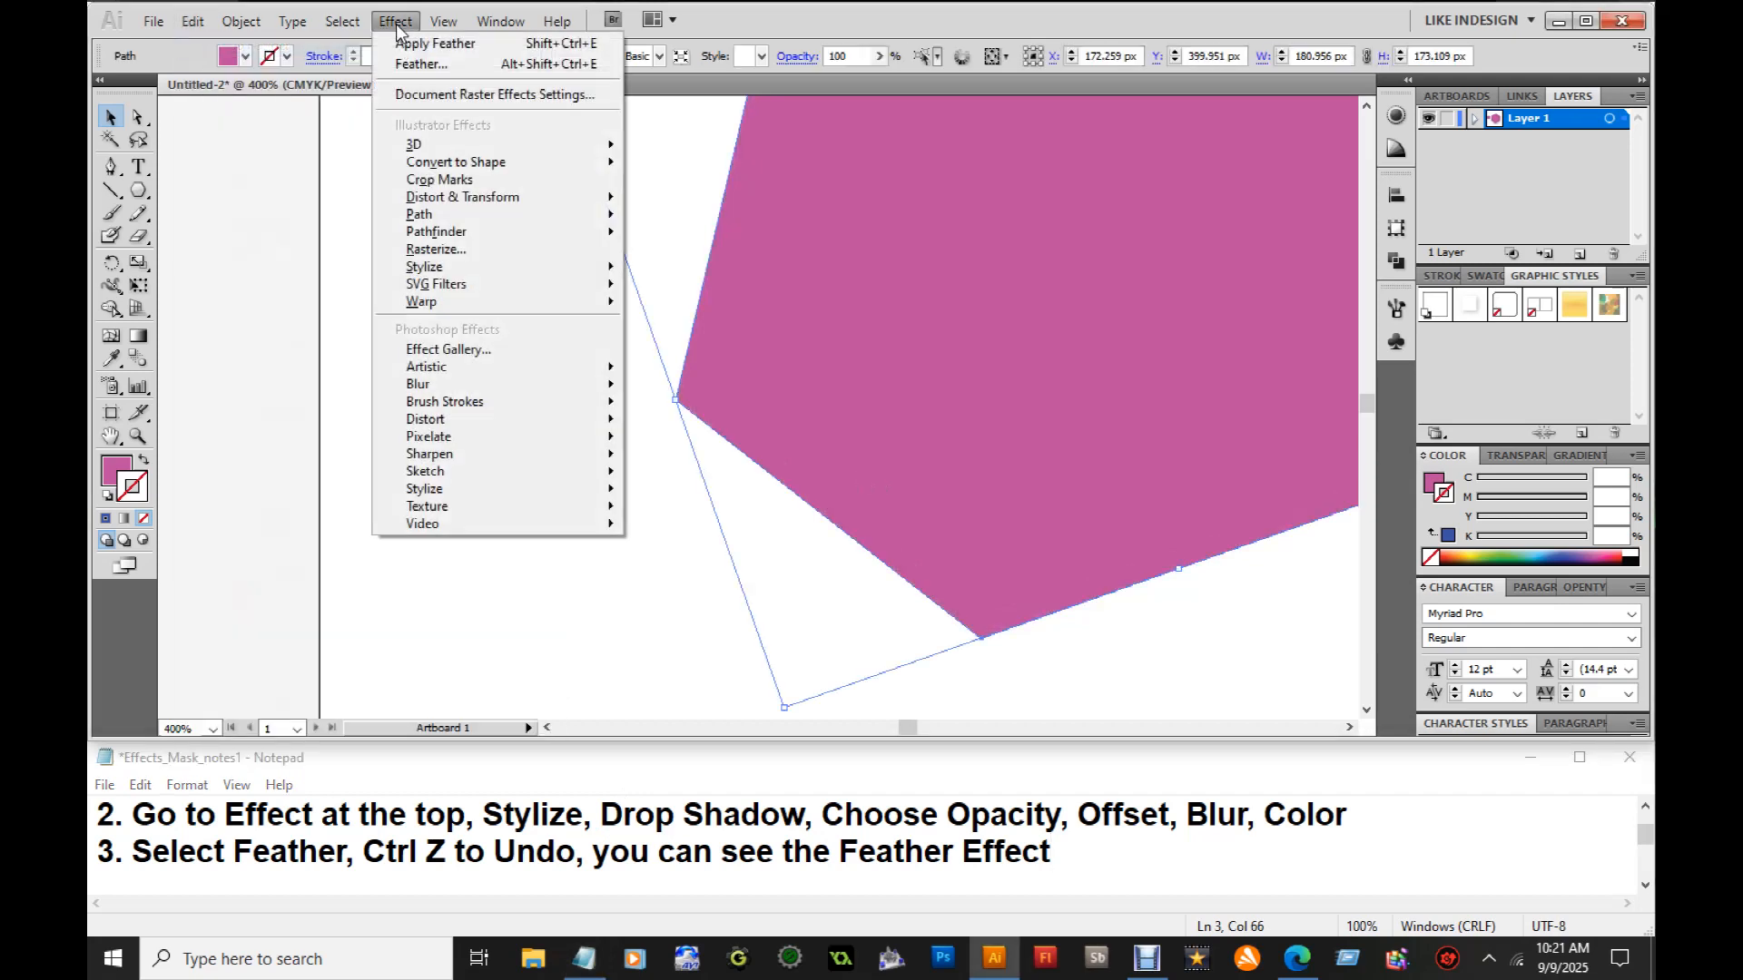
mouse_move(423, 270)
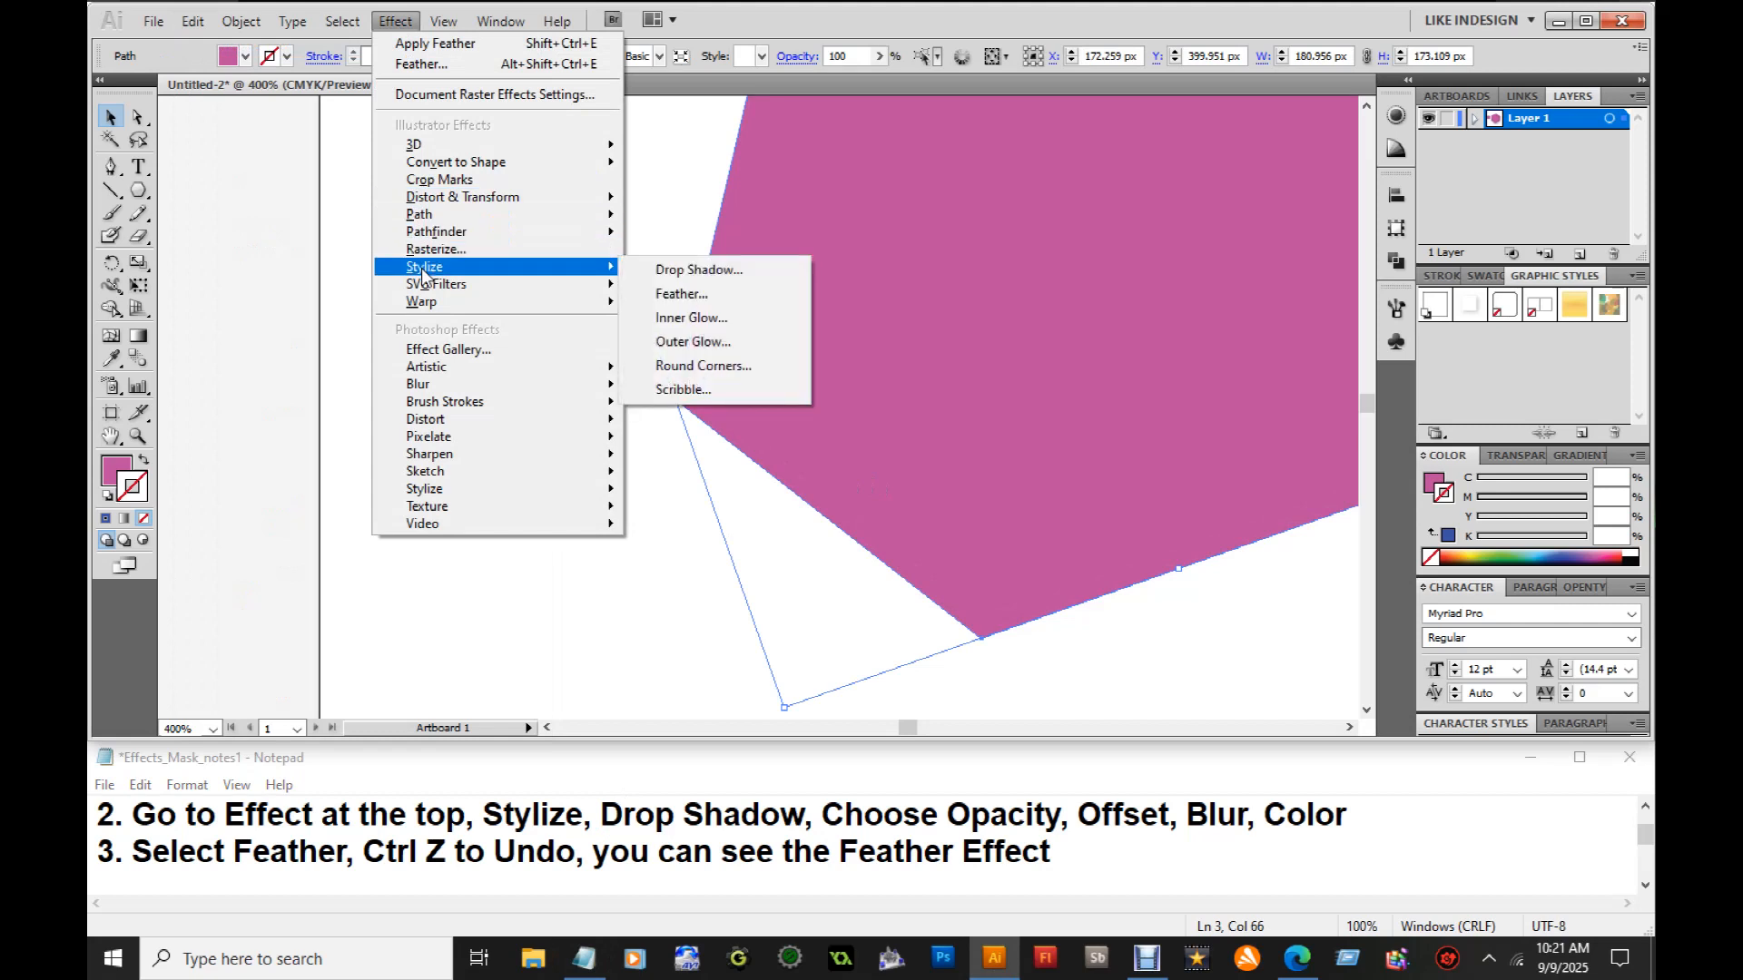
left_click(697, 389)
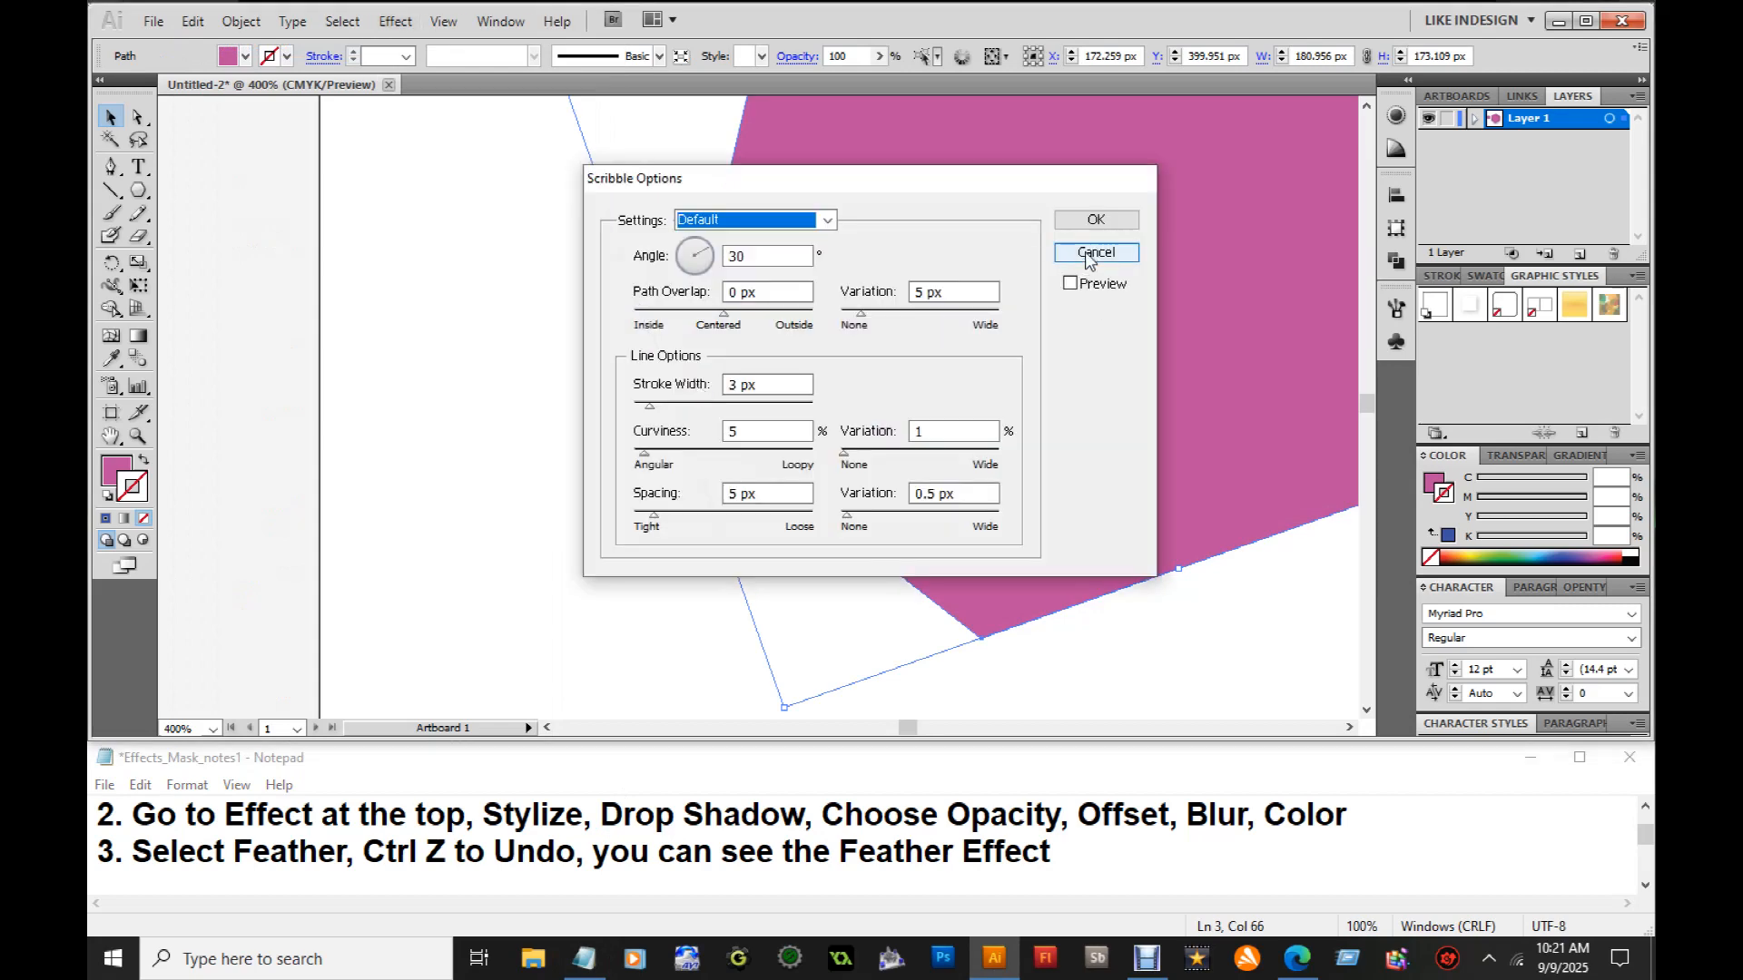
left_click(1094, 222)
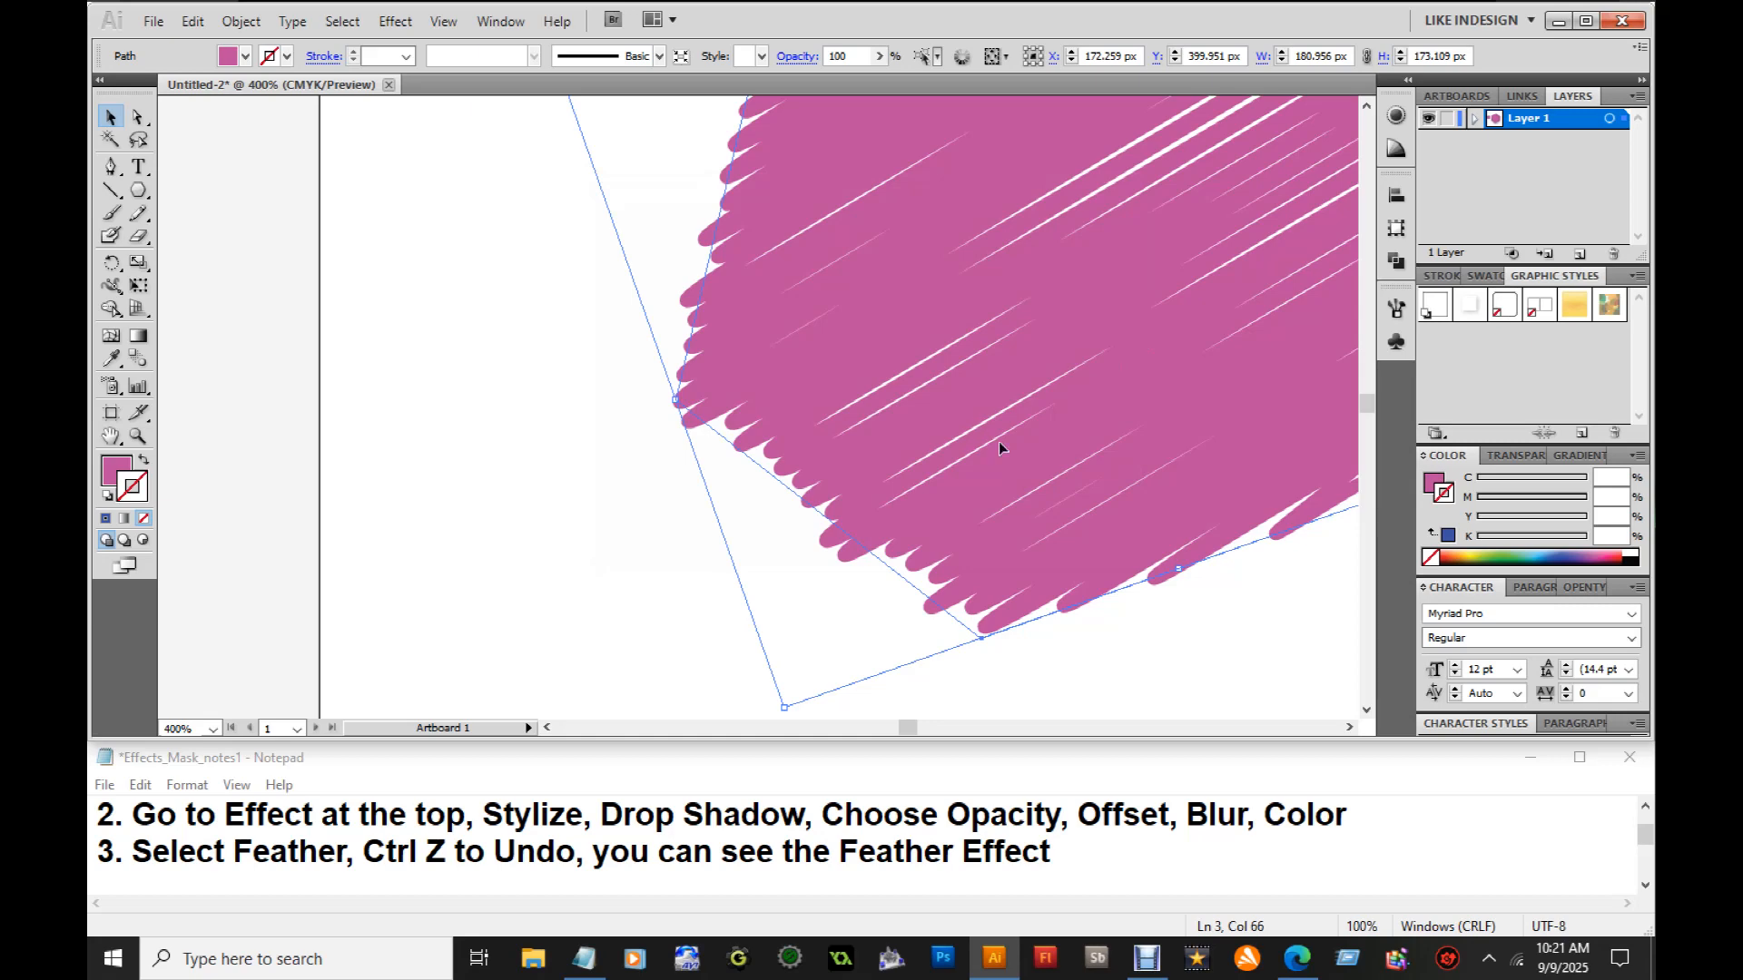
left_click_drag(913, 727, 915, 726)
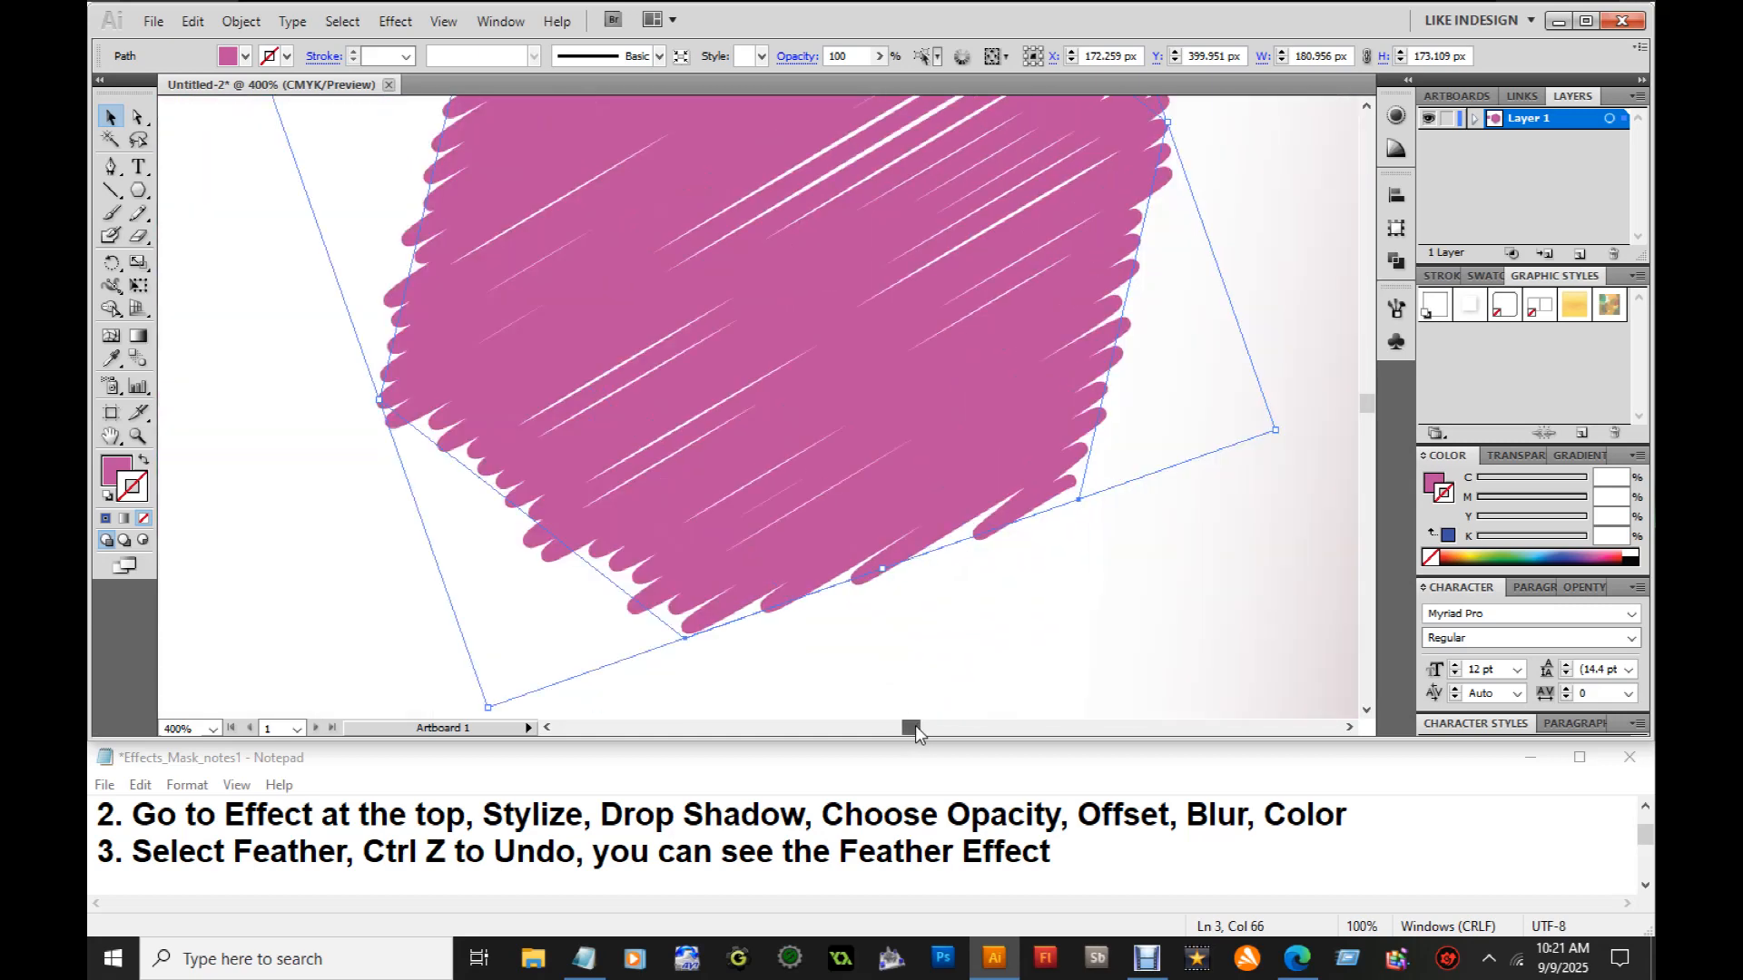
left_click_drag(1367, 403, 1372, 406)
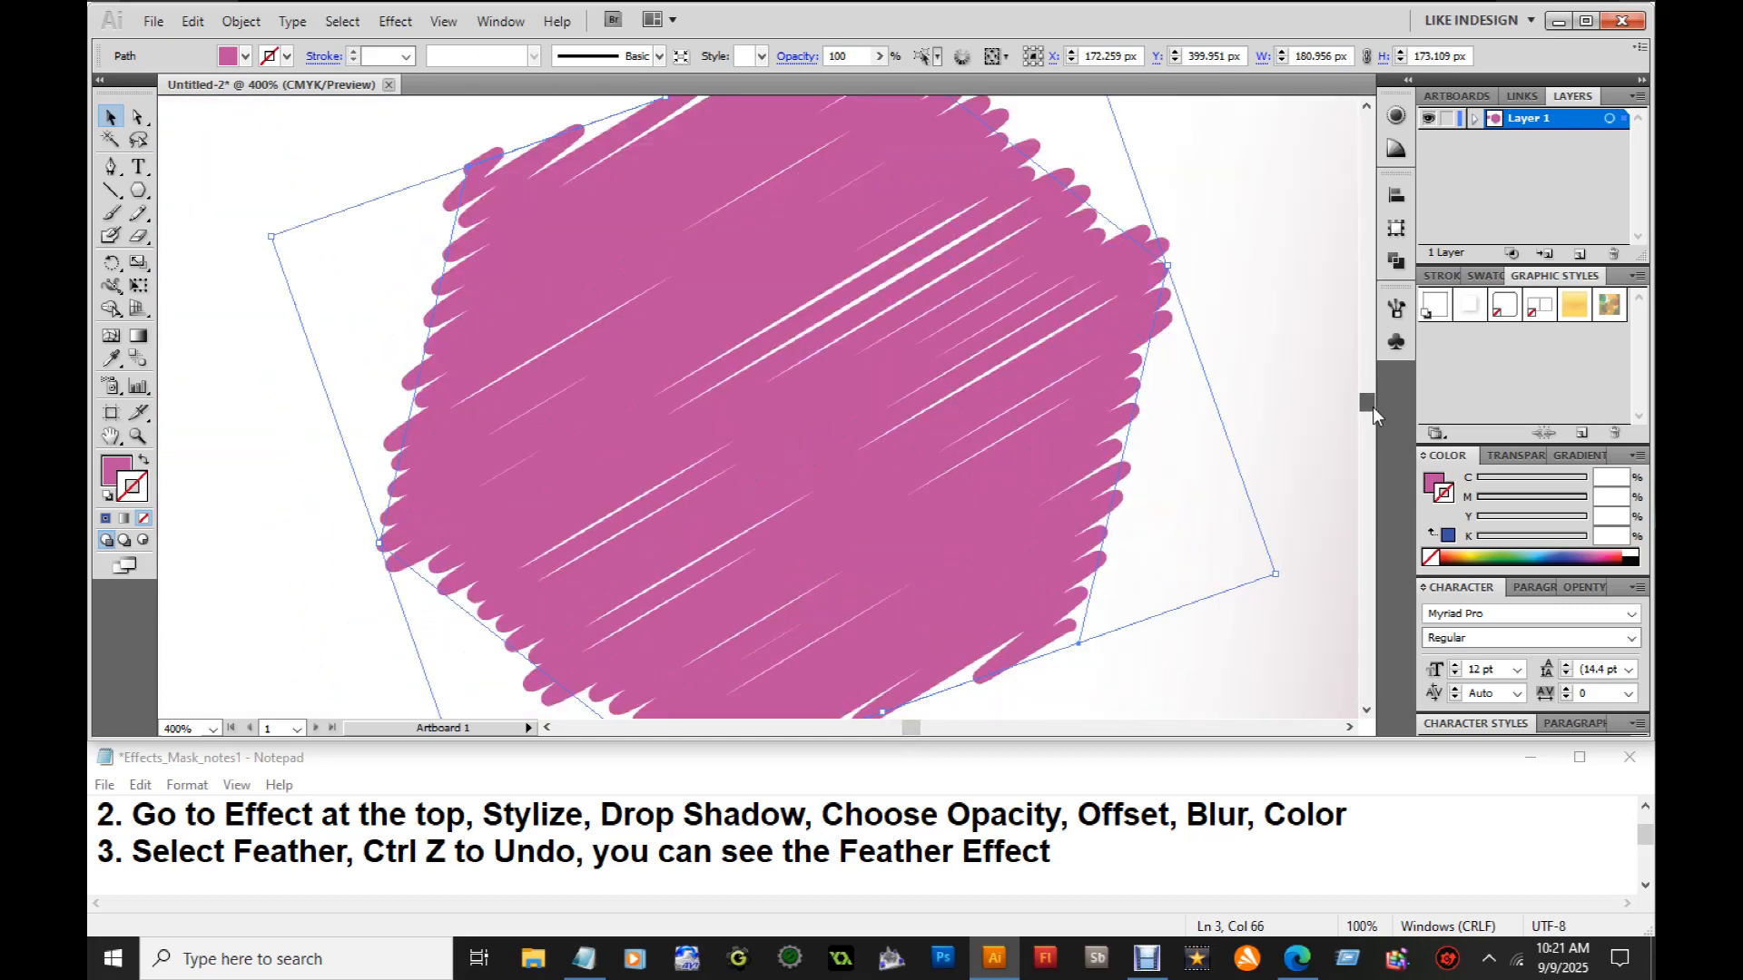
Add the line "4. Scribble Effect" below note 3 in Notepad
left_click(1058, 857)
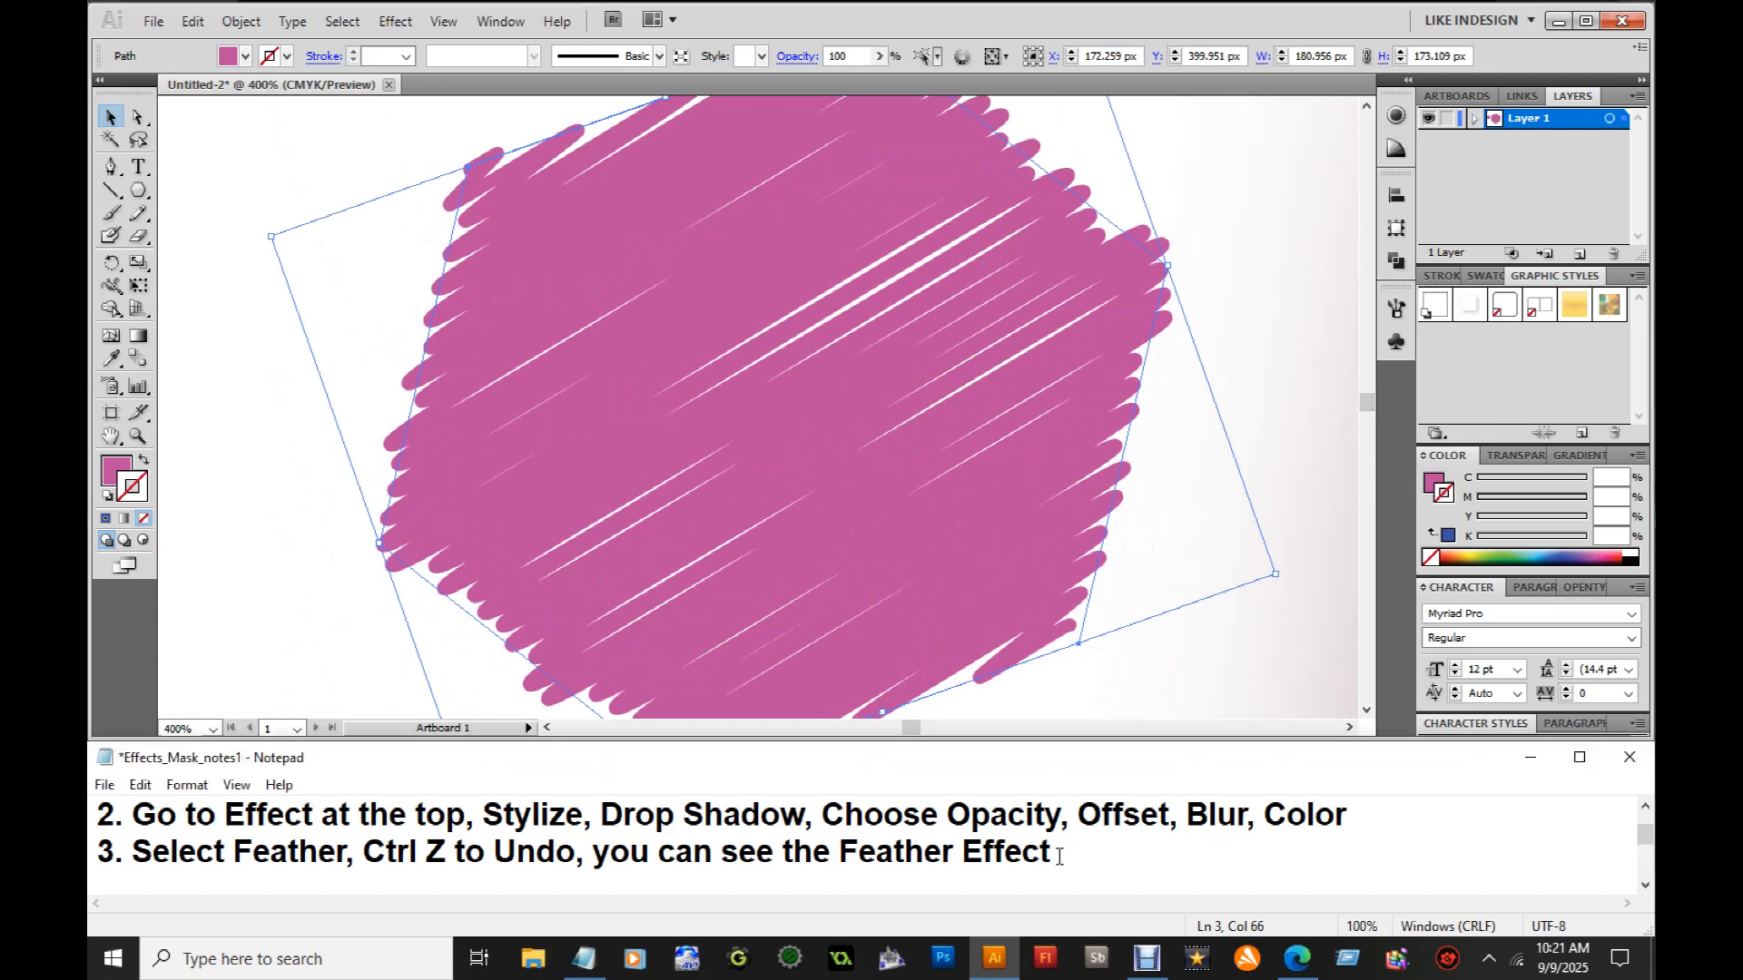
left_click(397, 22)
mouse_move(450, 273)
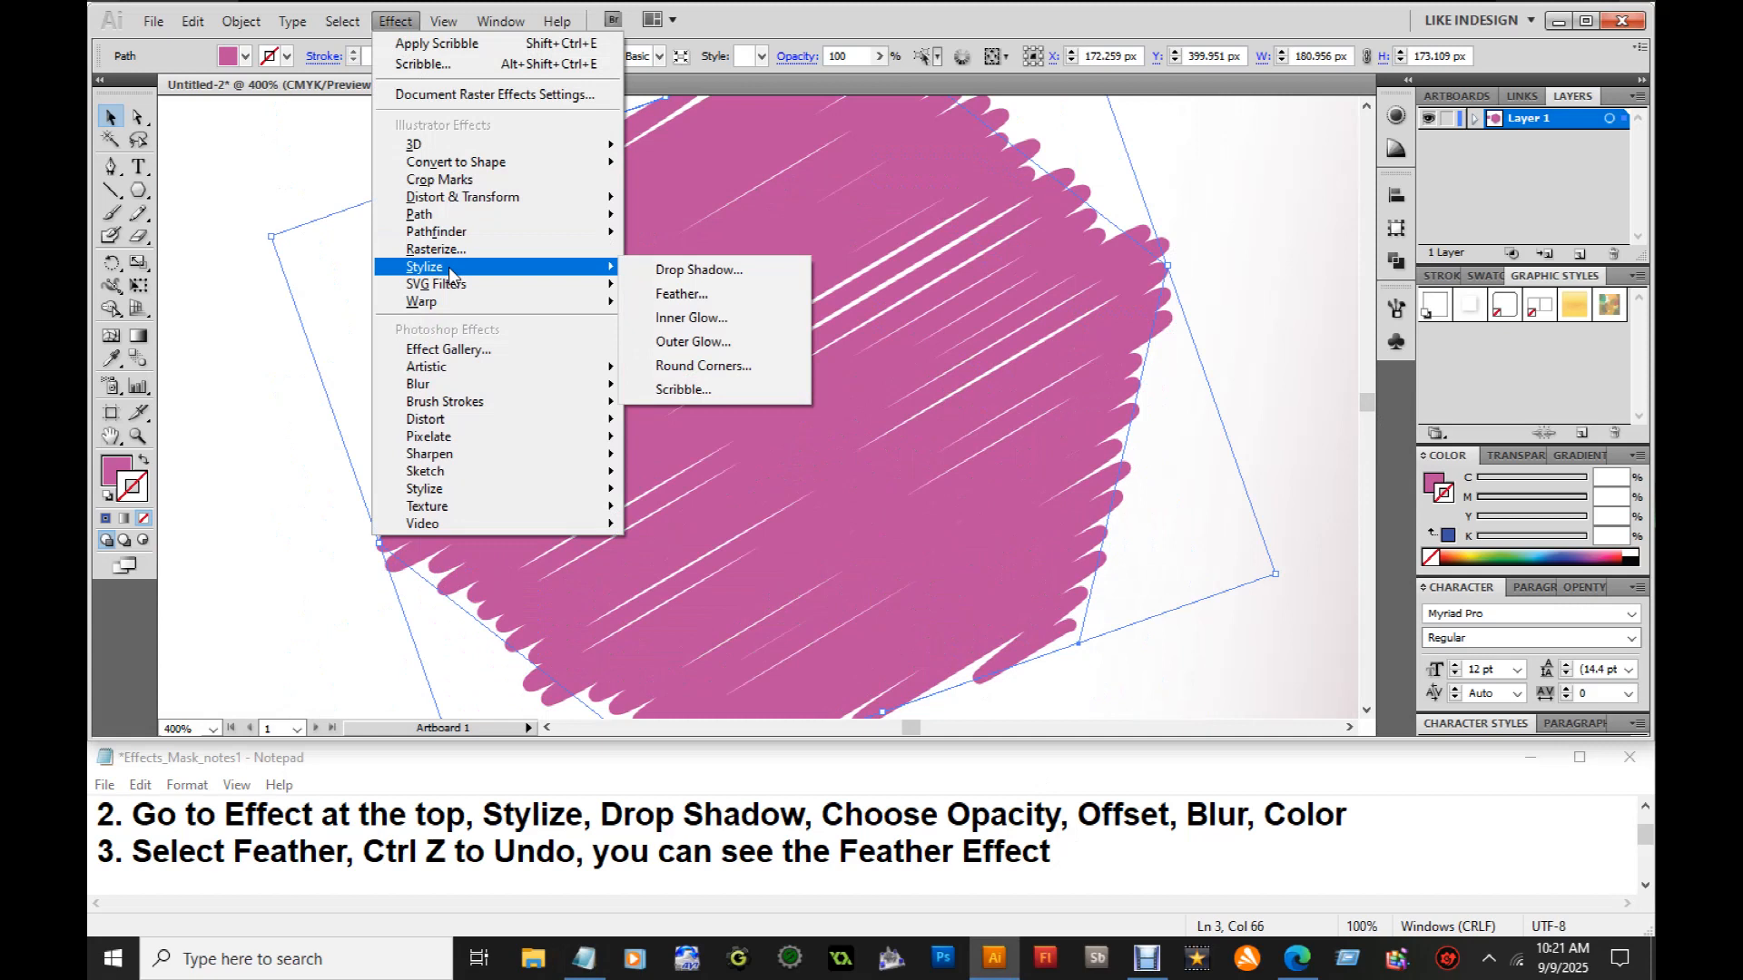
left_click(1078, 848)
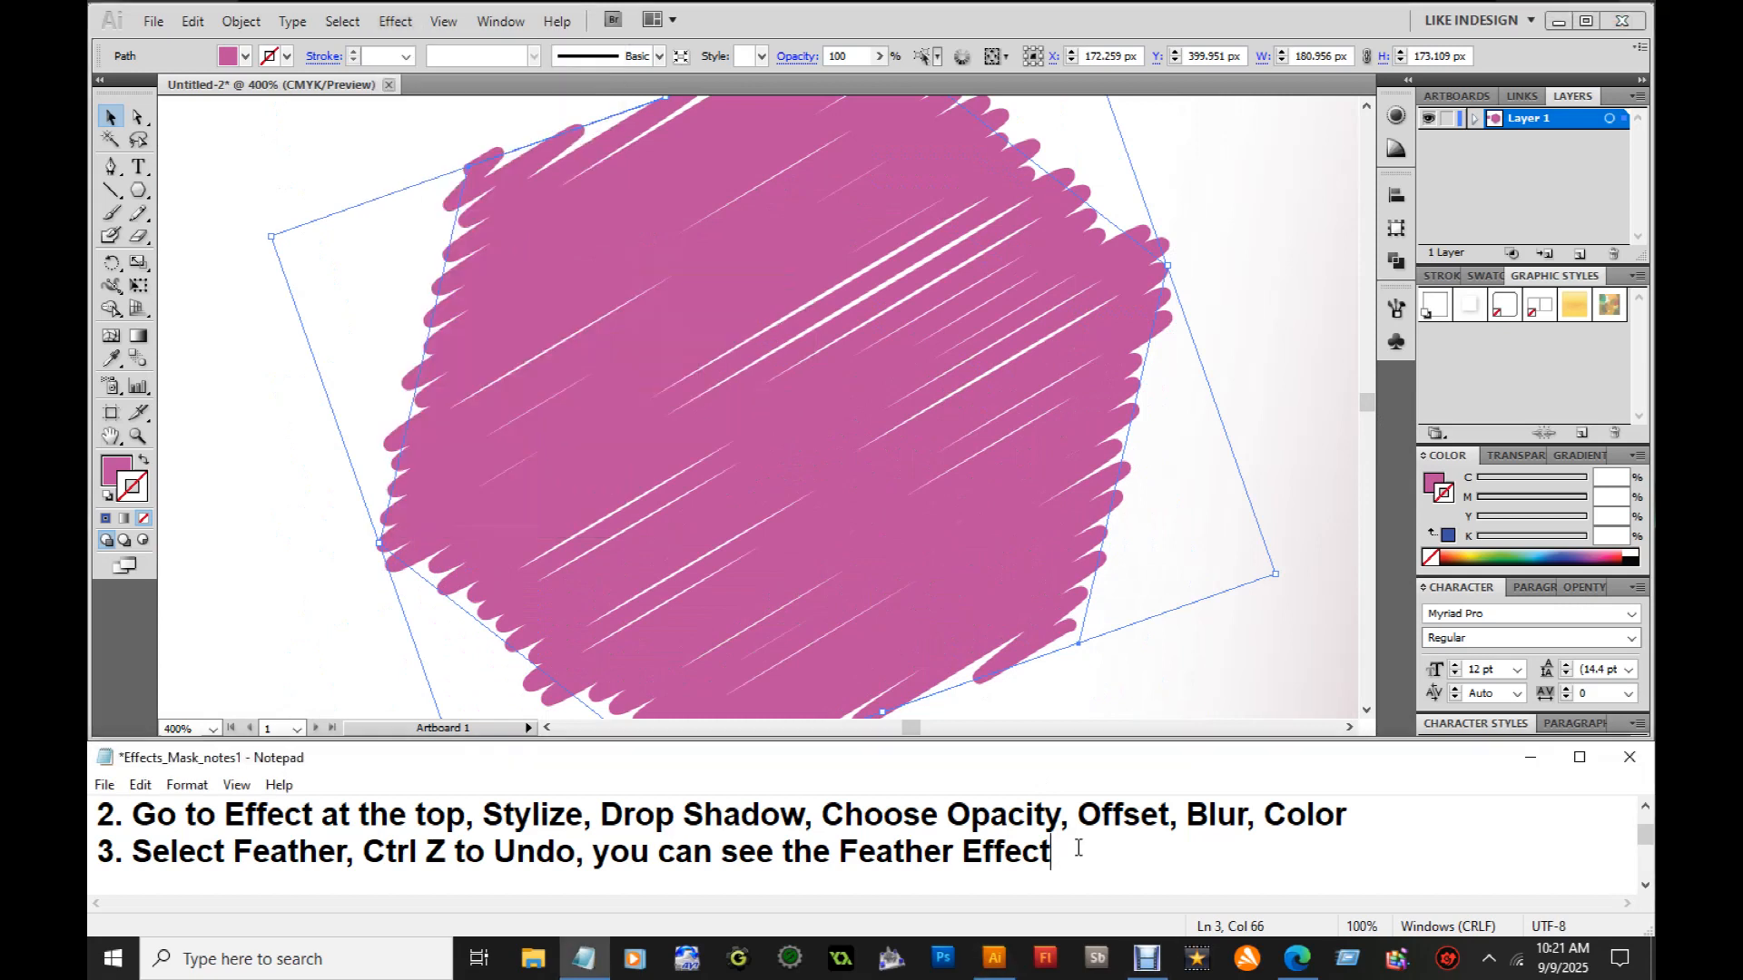
key("Return")
type("4. Scribbl")
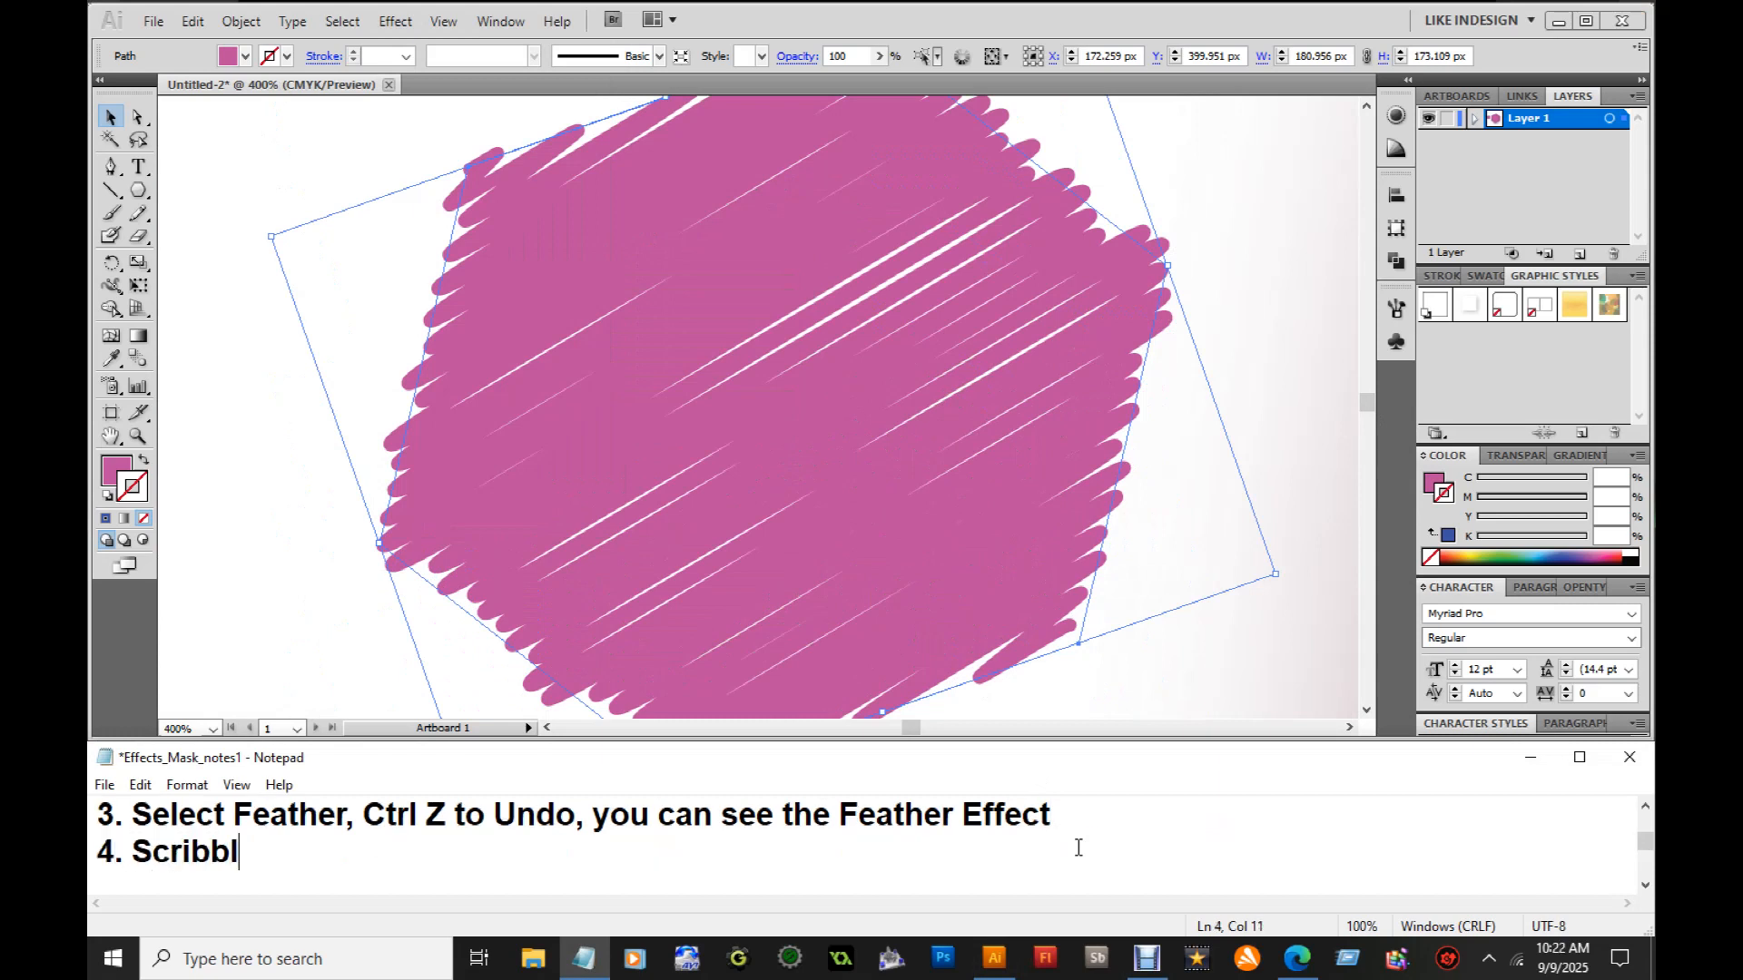
type("e Effect")
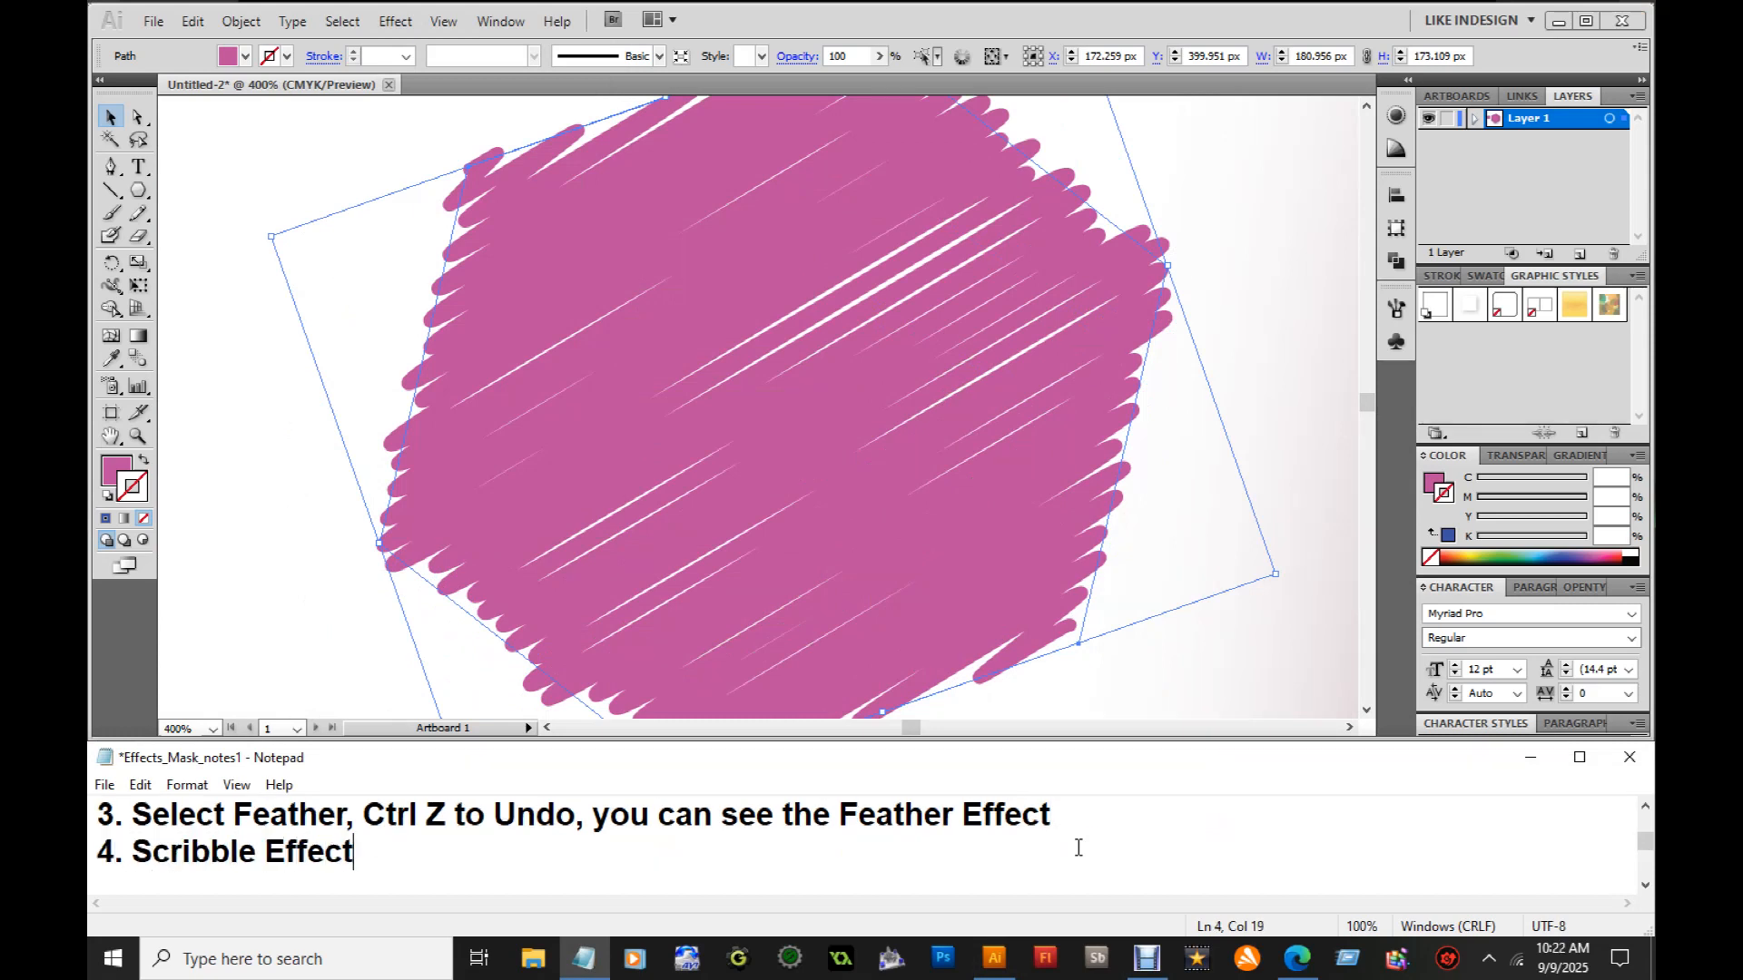
Look over the Stylize effects list and undo the small hexagon's Scribble effect
left_click(396, 21)
mouse_move(467, 390)
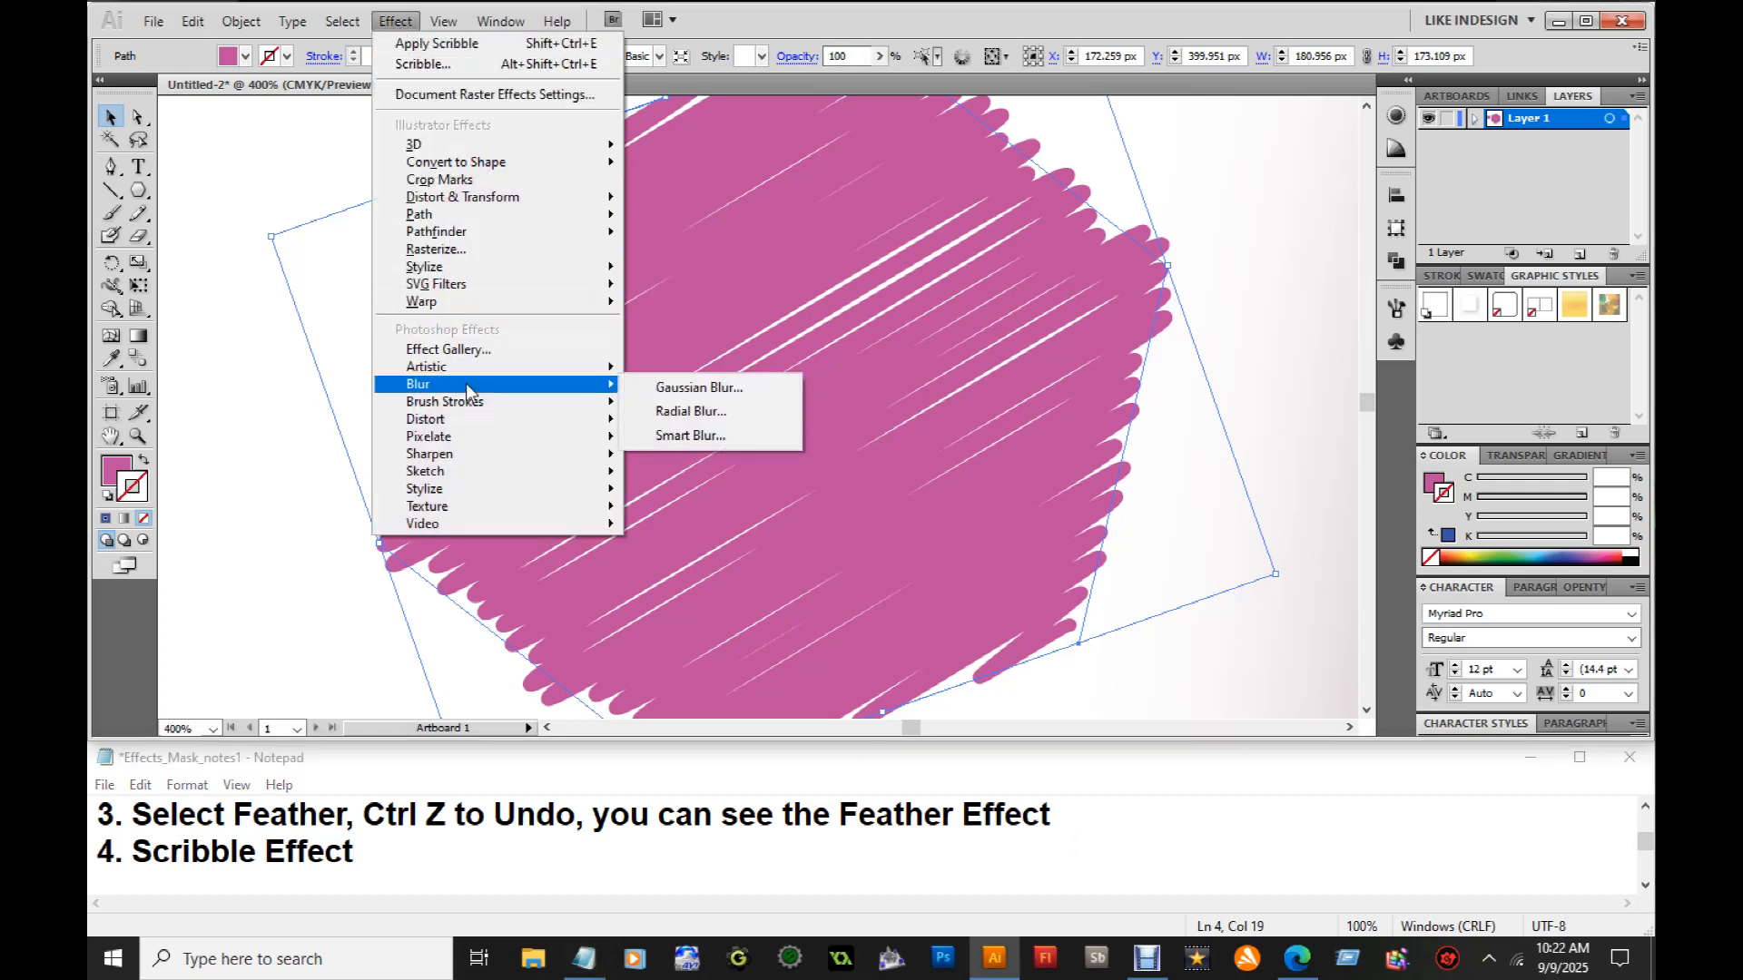
mouse_move(460, 272)
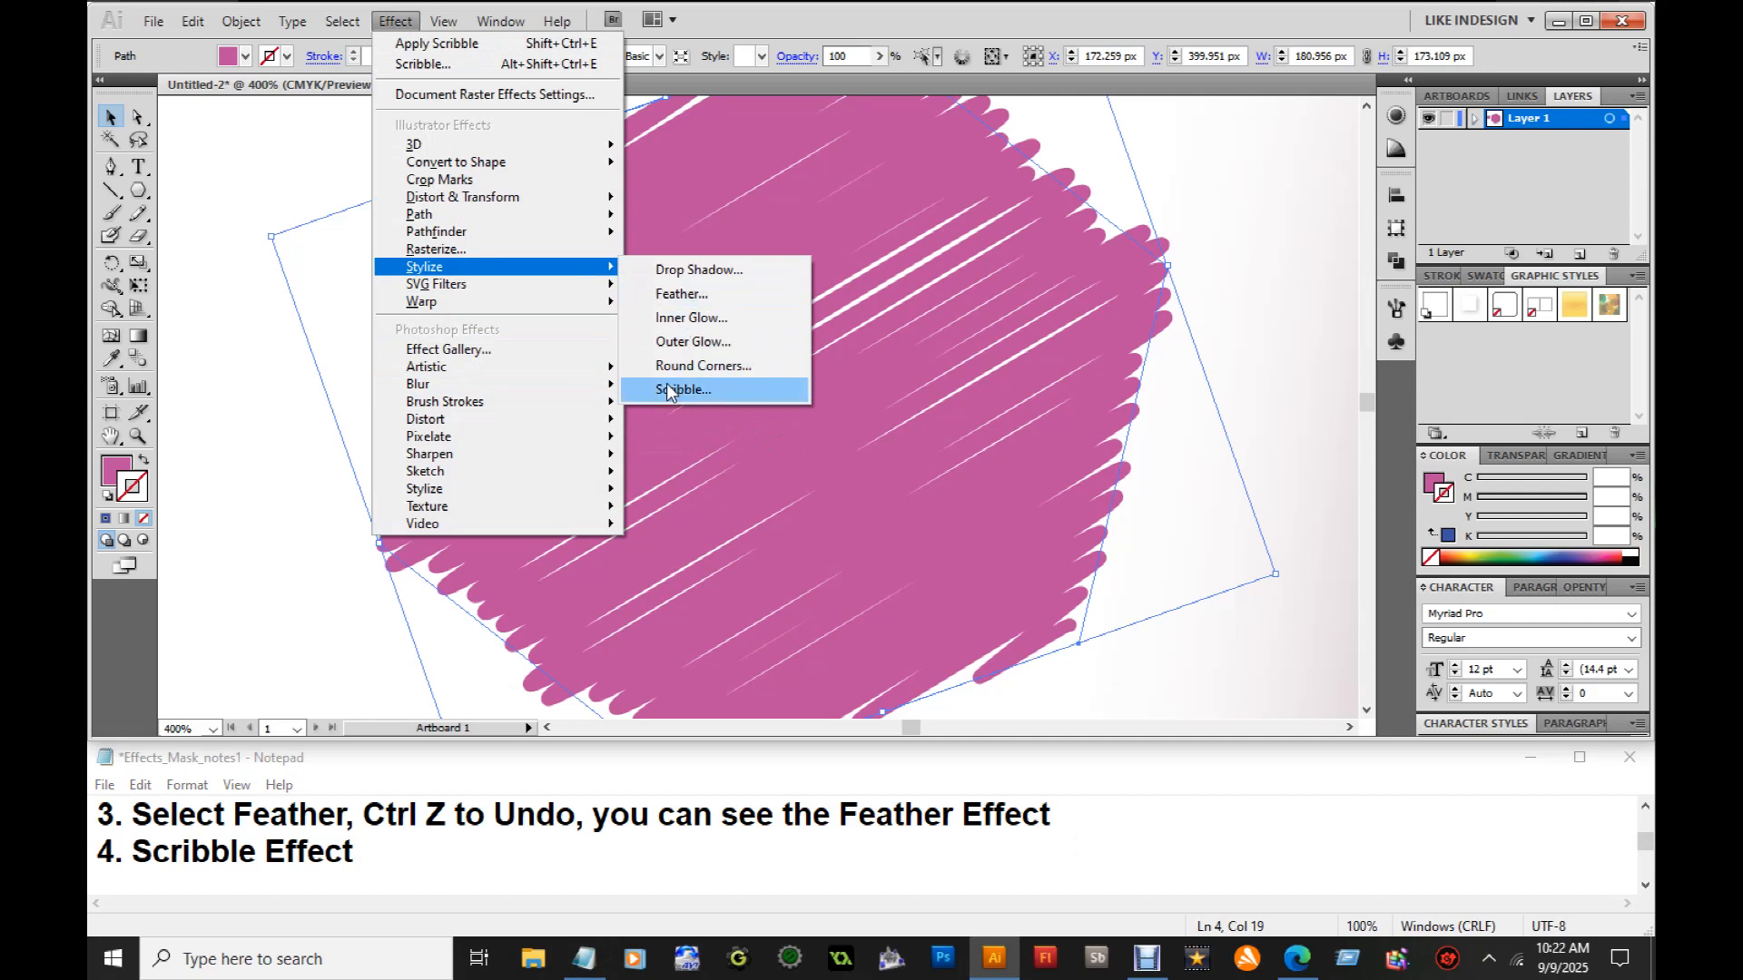
left_click(754, 497)
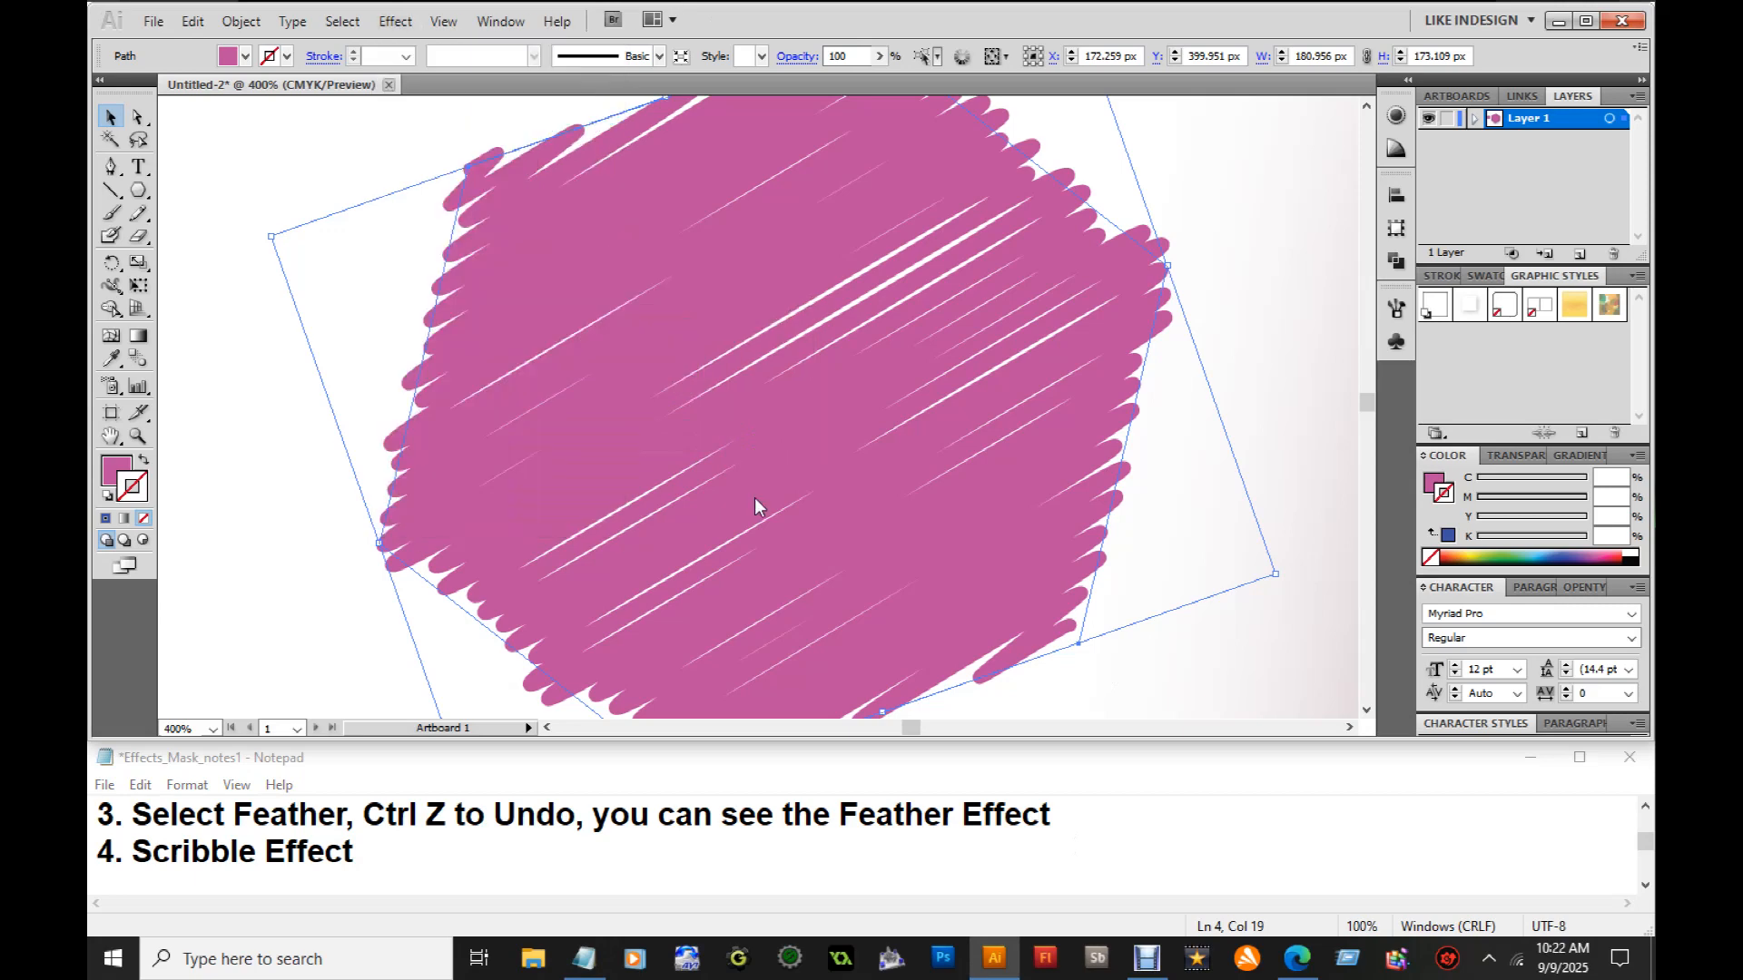
left_click(192, 20)
left_click(198, 44)
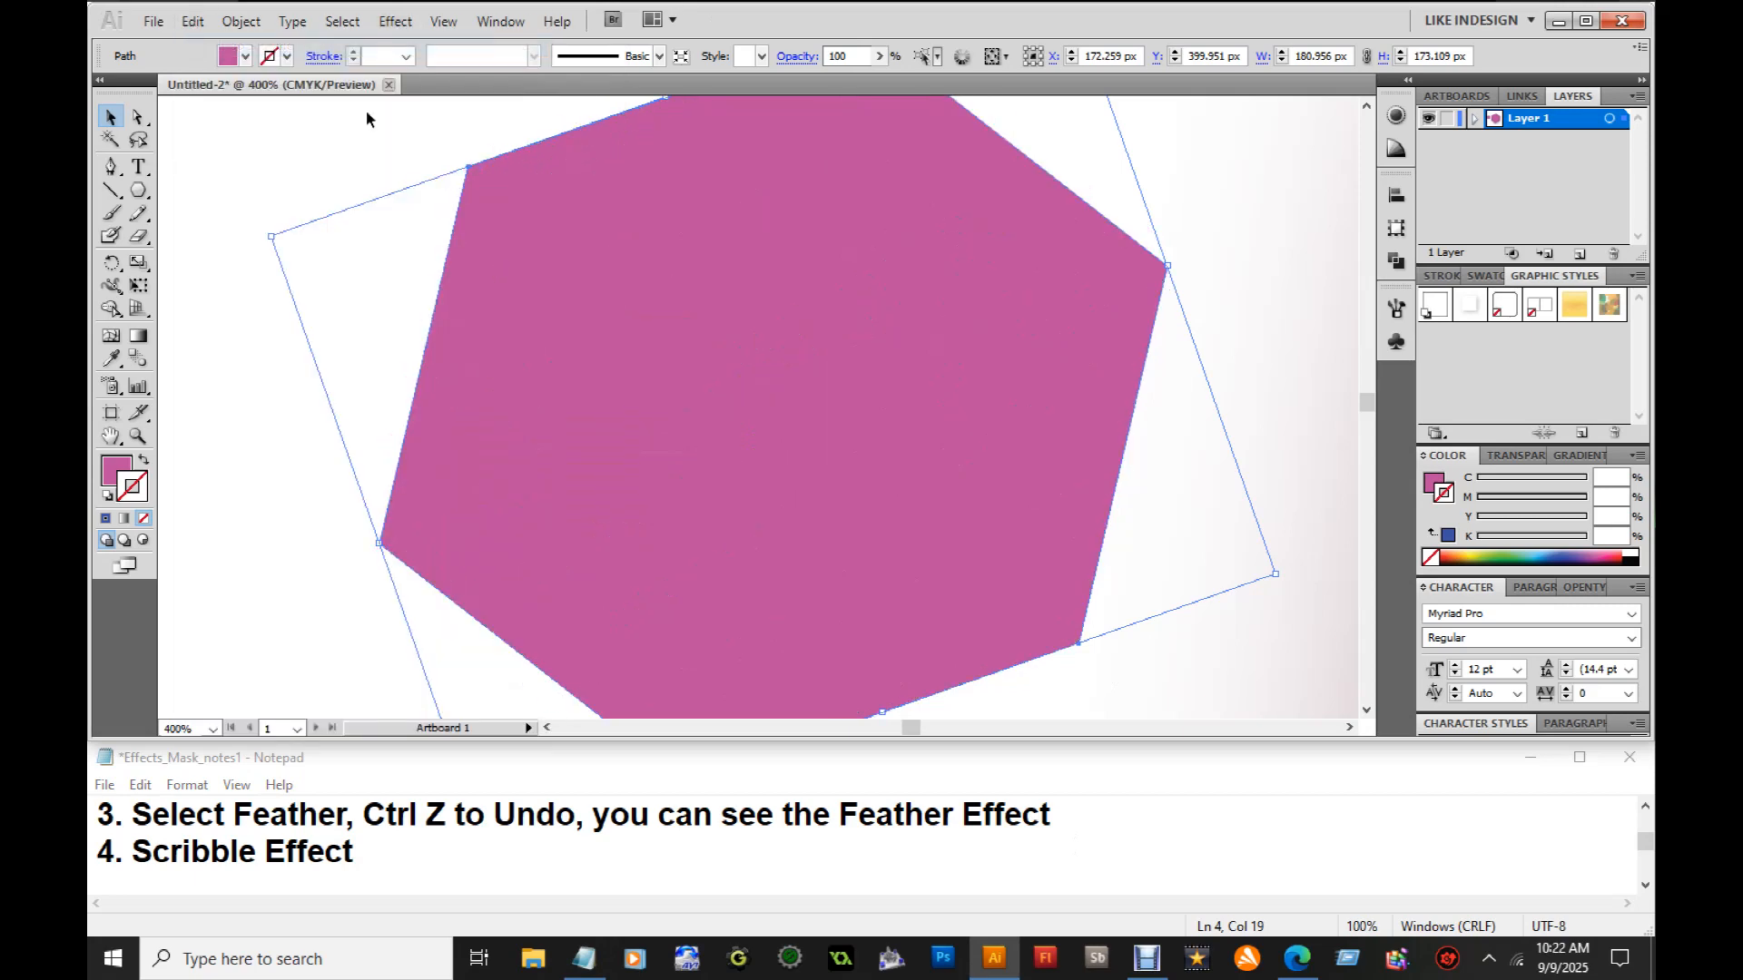
Apply the Stylize effect Round Corners with its default radius to the small hexagon, and deselect it
left_click(395, 21)
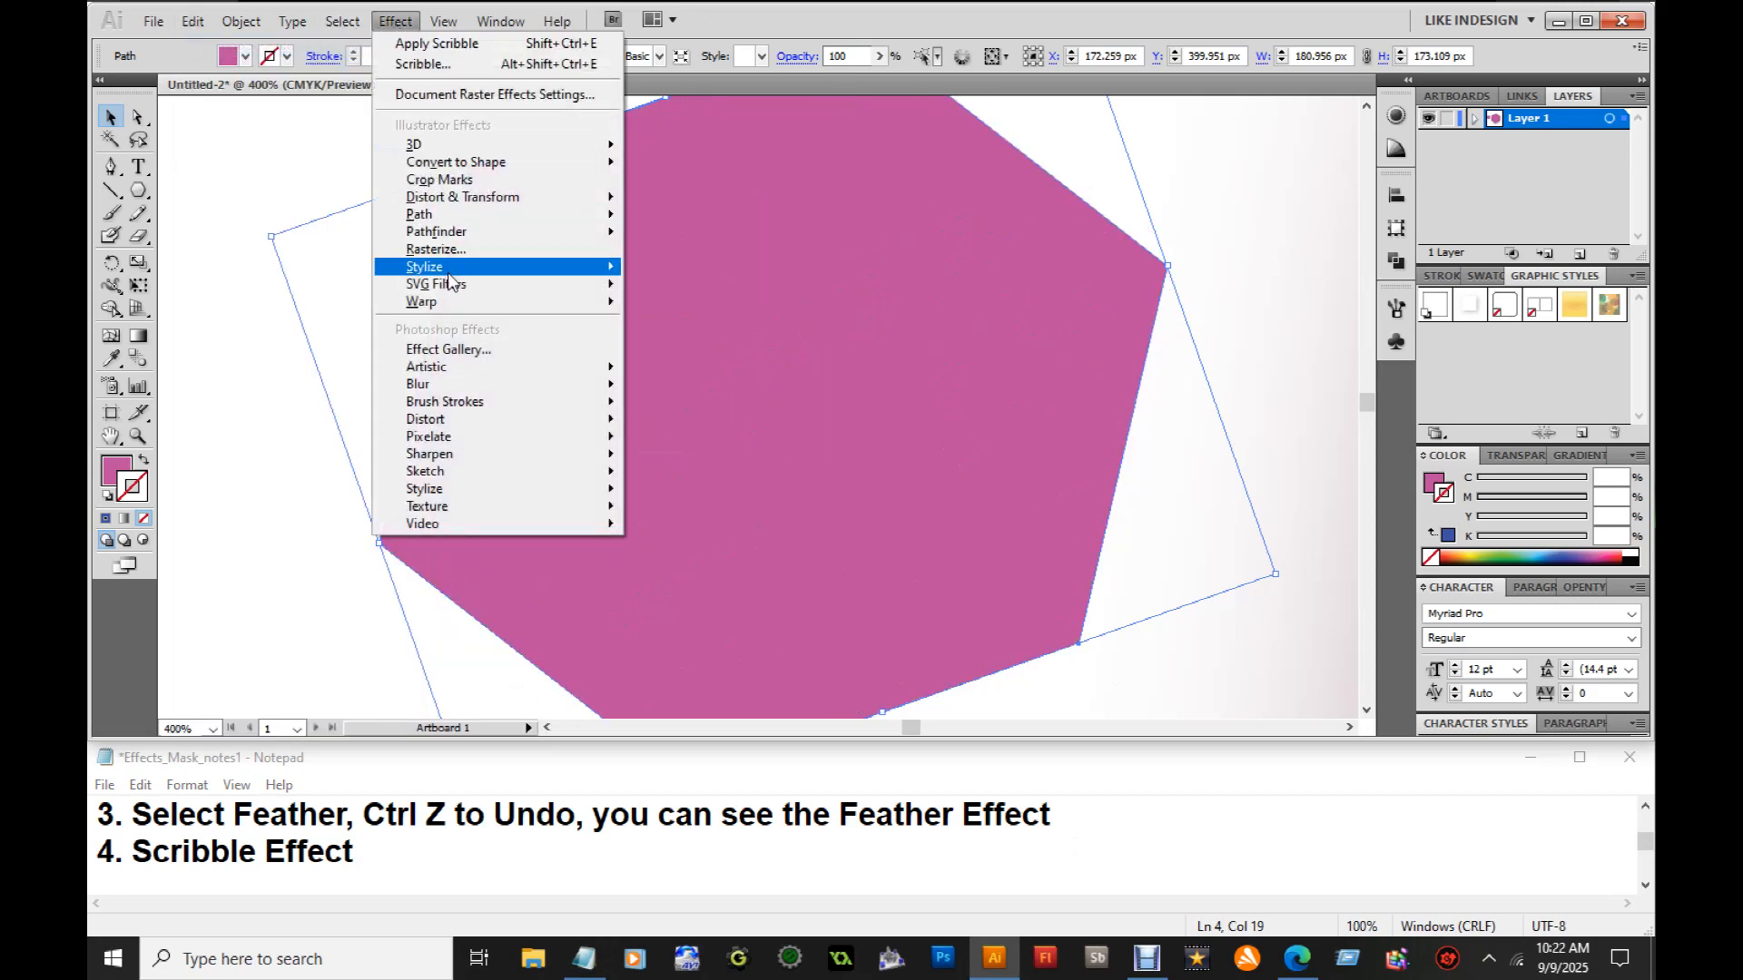
mouse_move(581, 279)
left_click(704, 365)
left_click(924, 364)
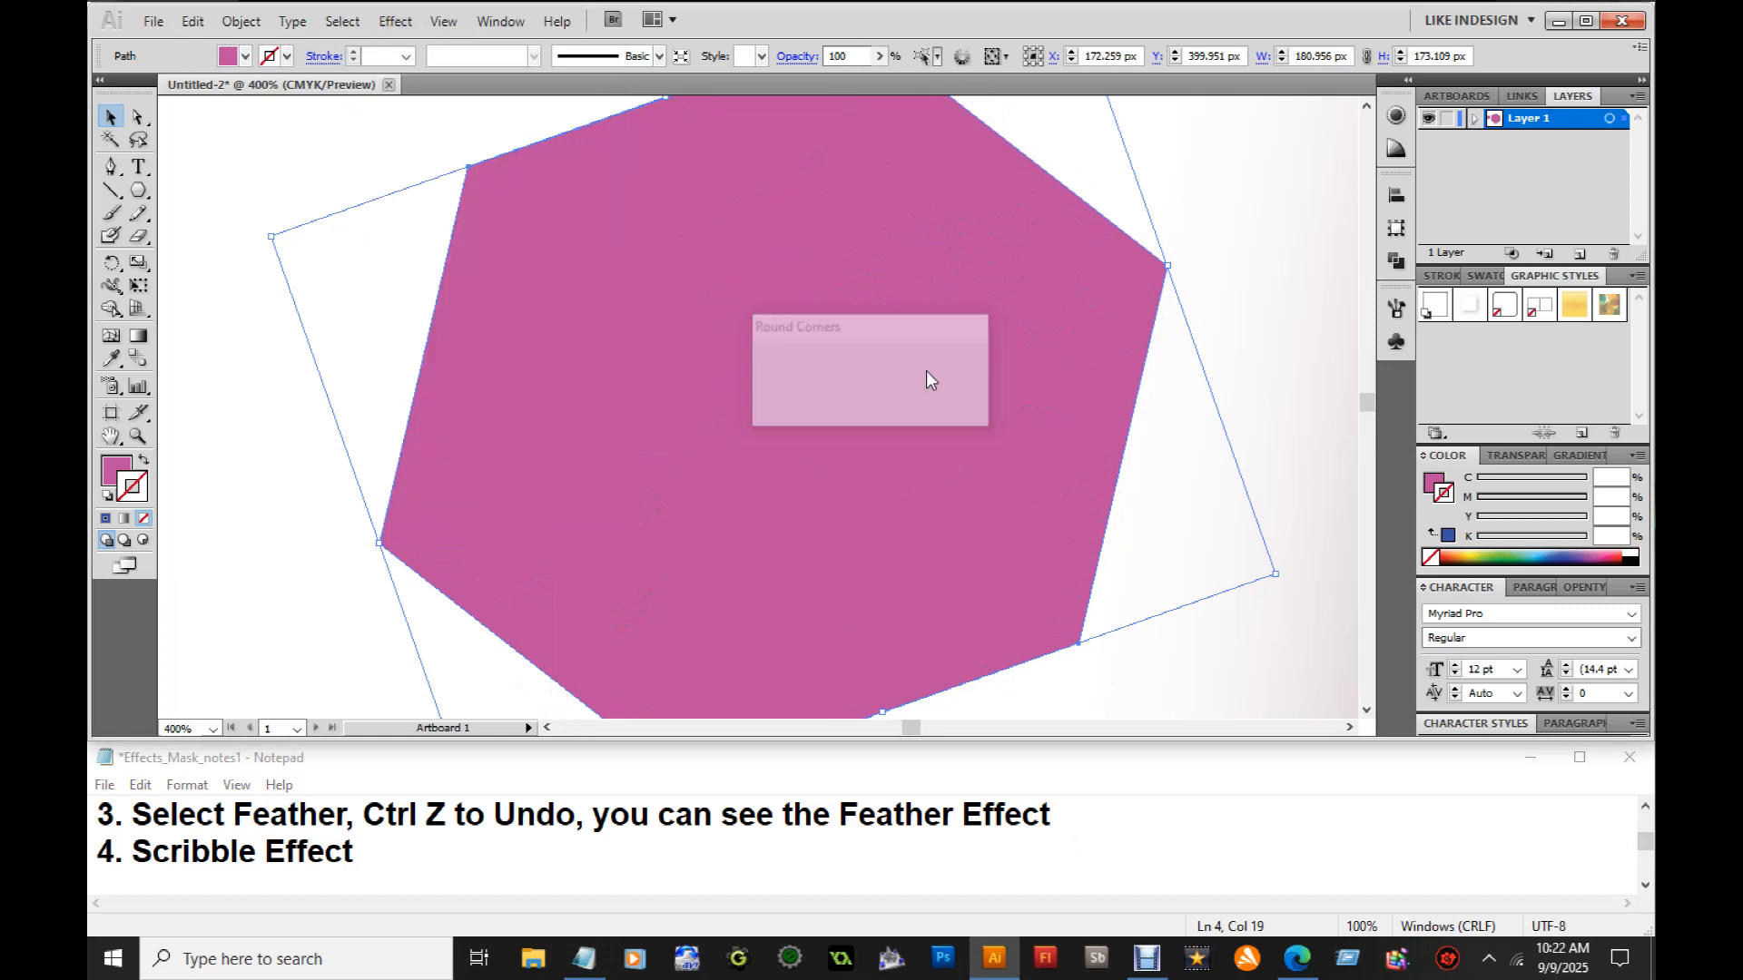
left_click(339, 568)
Extend note 4 in Notepad with ", Rounded Corners"
left_click(399, 854)
type(", Rounde")
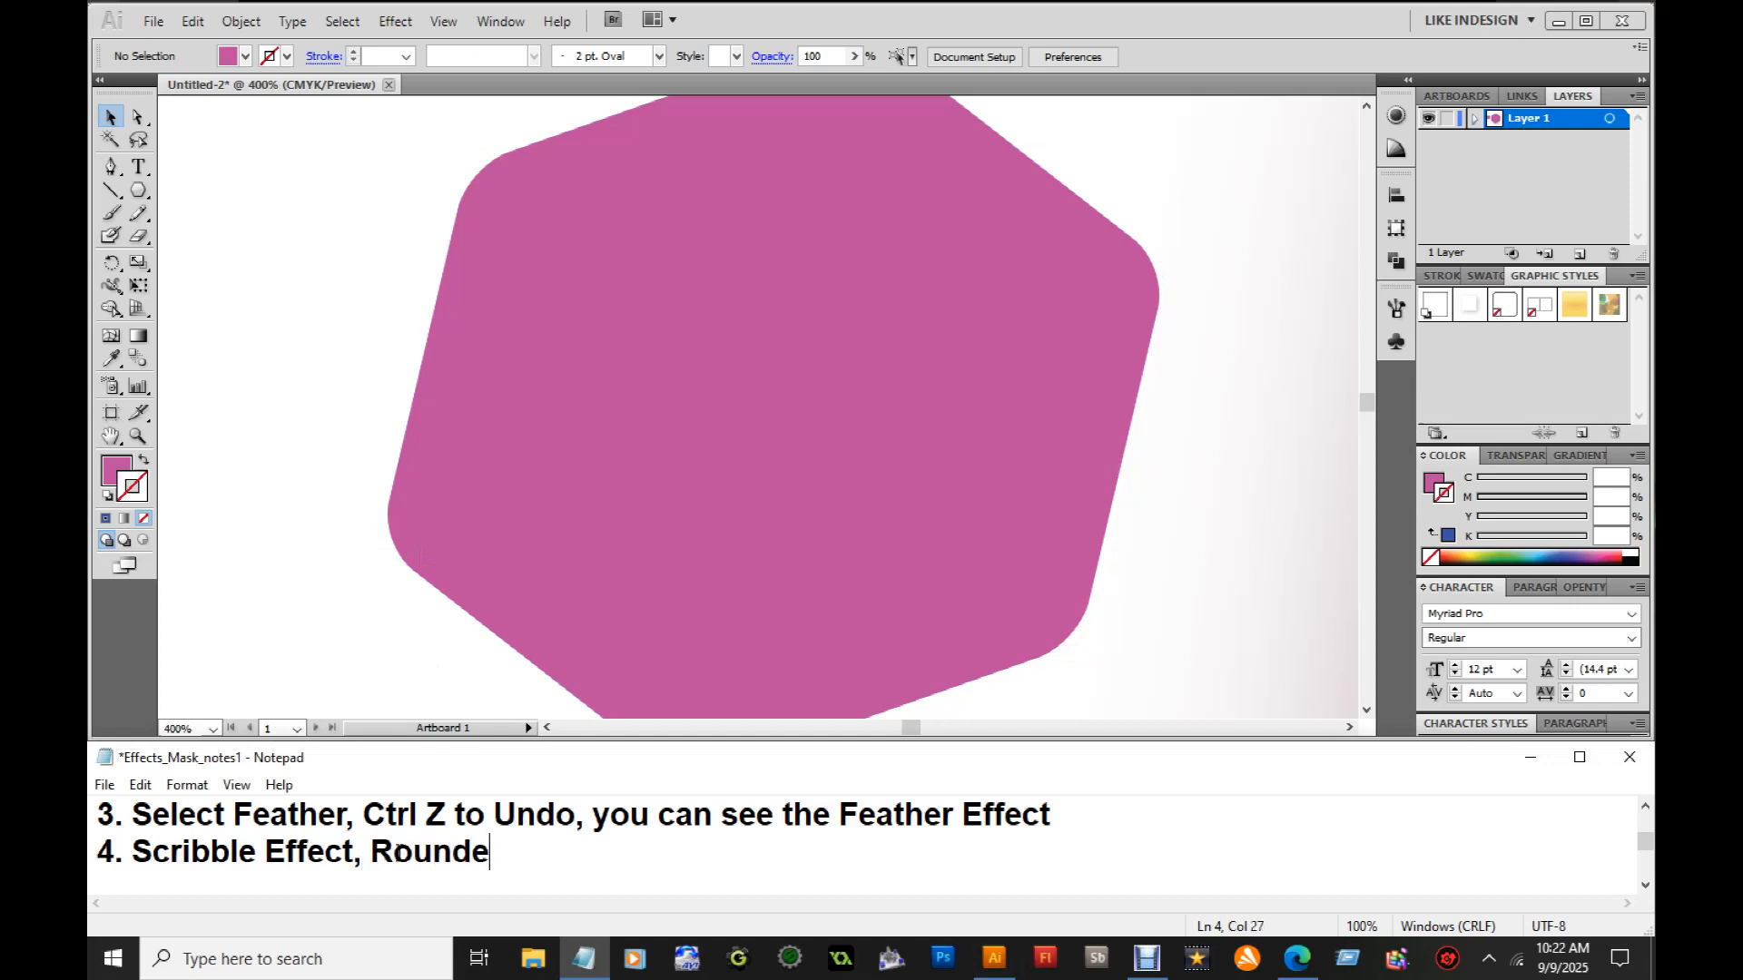
type("d Cornder")
key("BackSpace")
key("BackSpace")
key("BackSpace")
key("BackSpace")
type("nor")
key("BackSpace")
key("BackSpace")
type("ers")
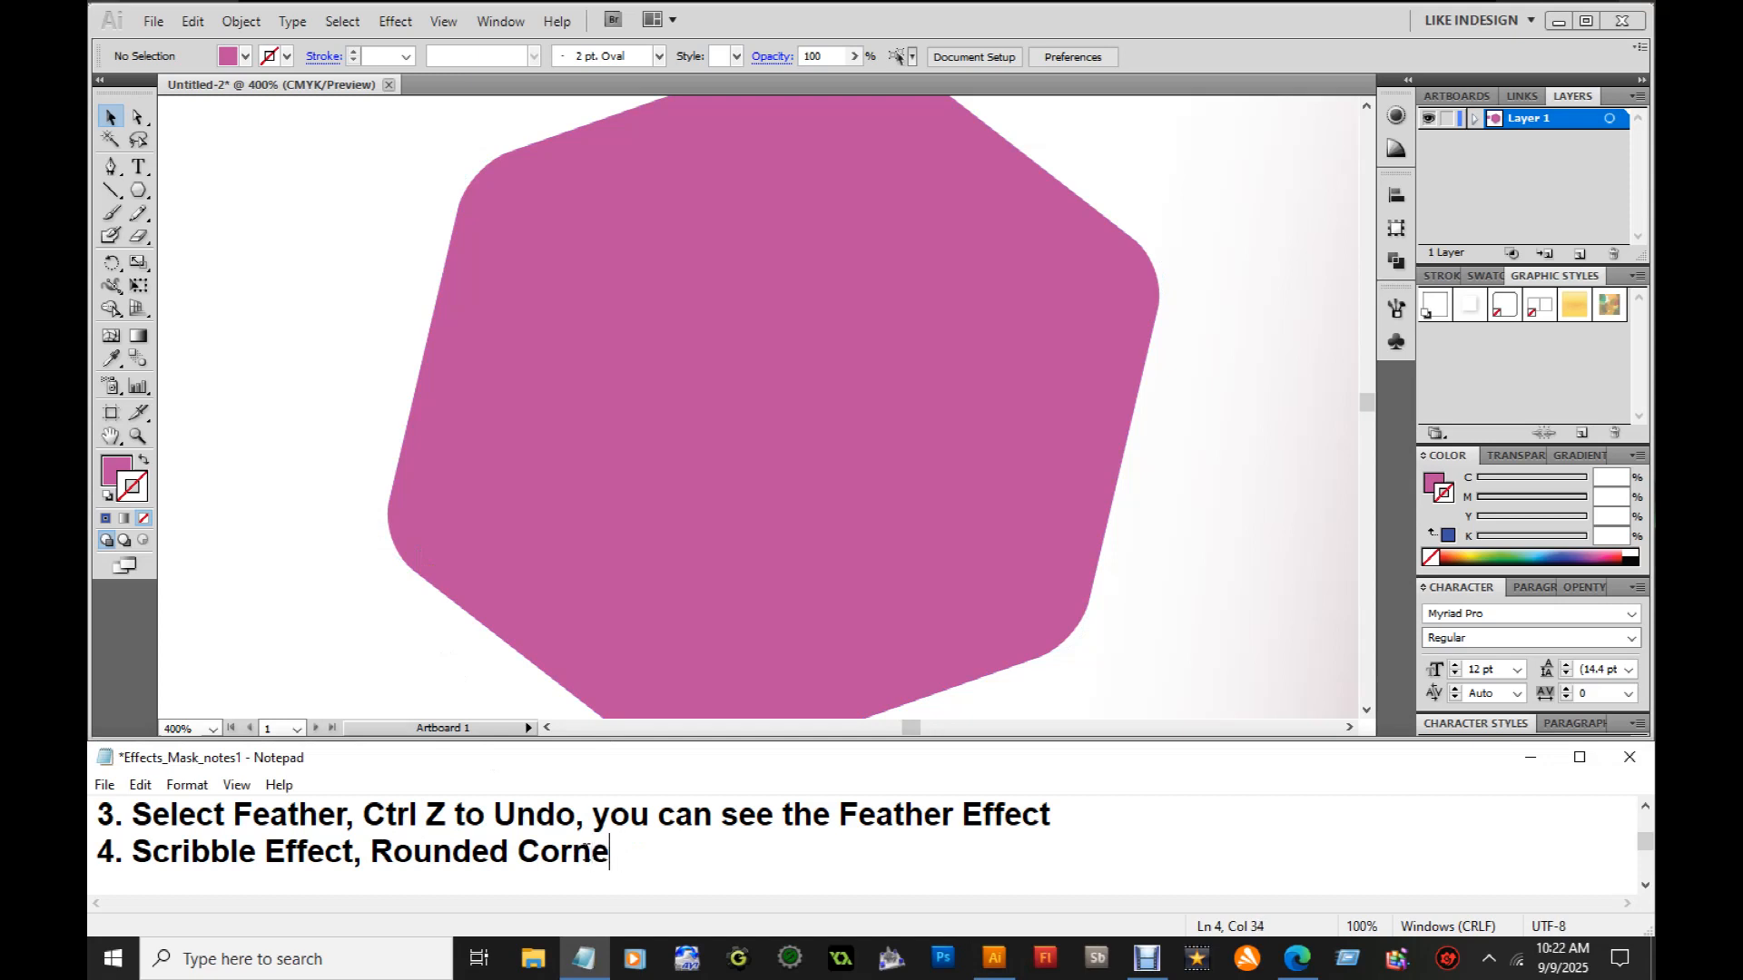
Select the small hexagon and undo its Round Corners effect
left_click(530, 356)
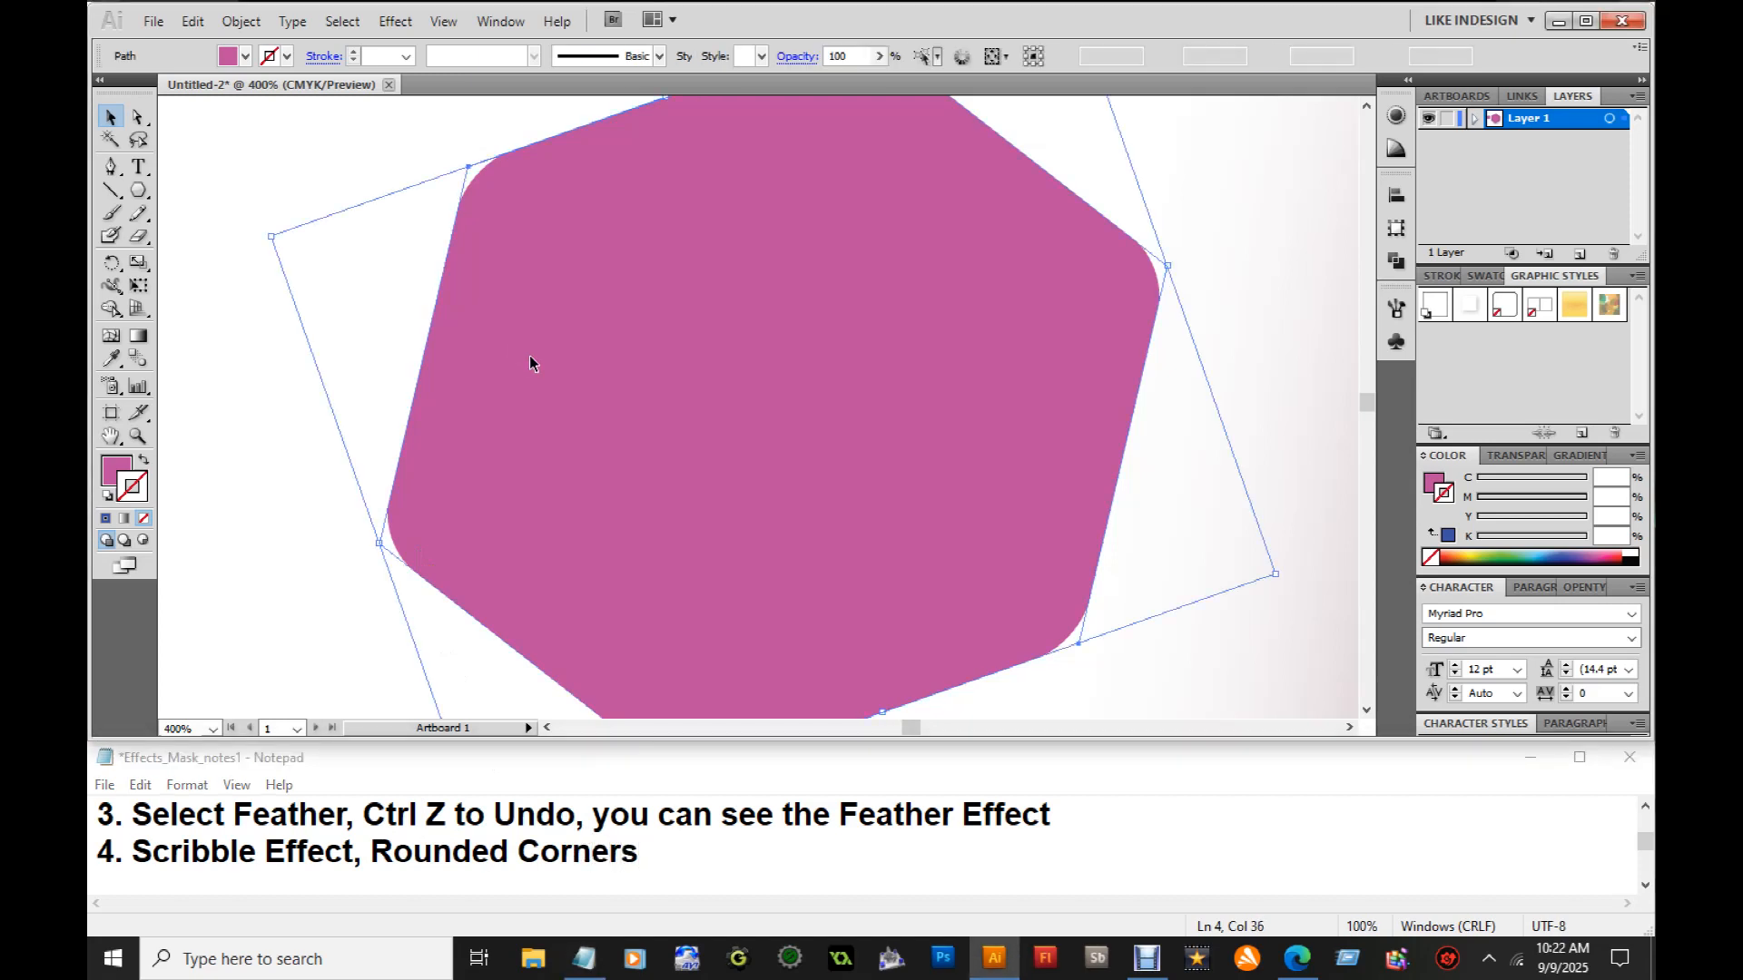
left_click(195, 27)
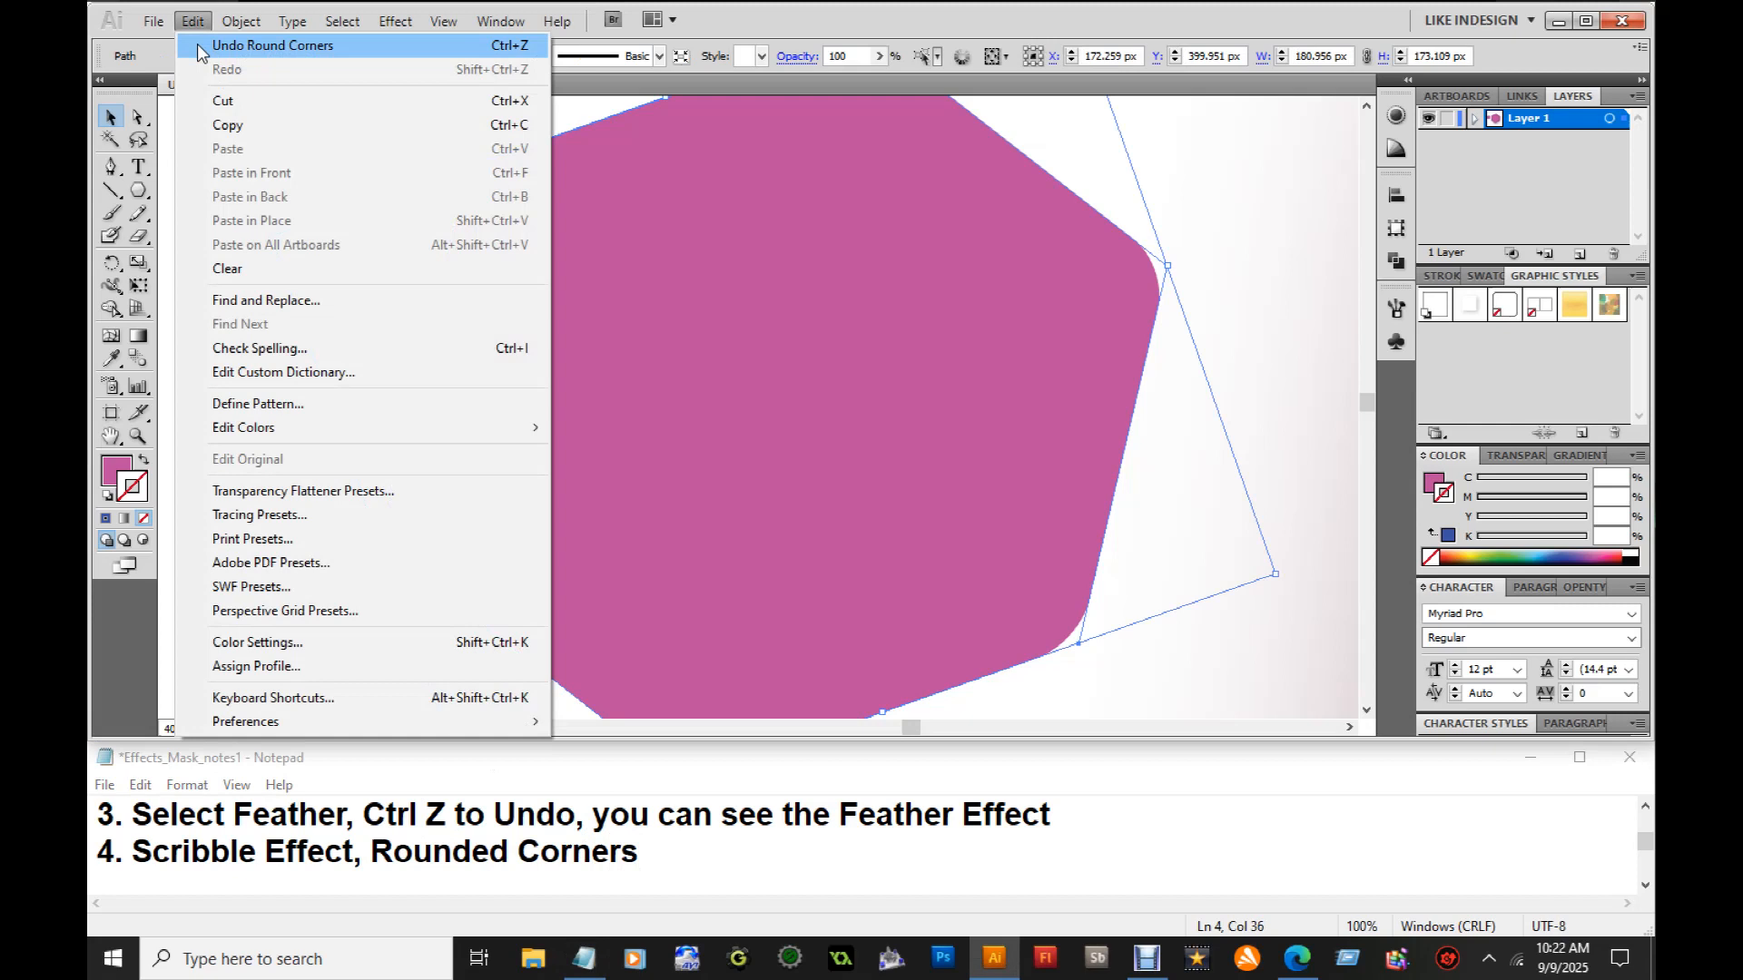
left_click(236, 45)
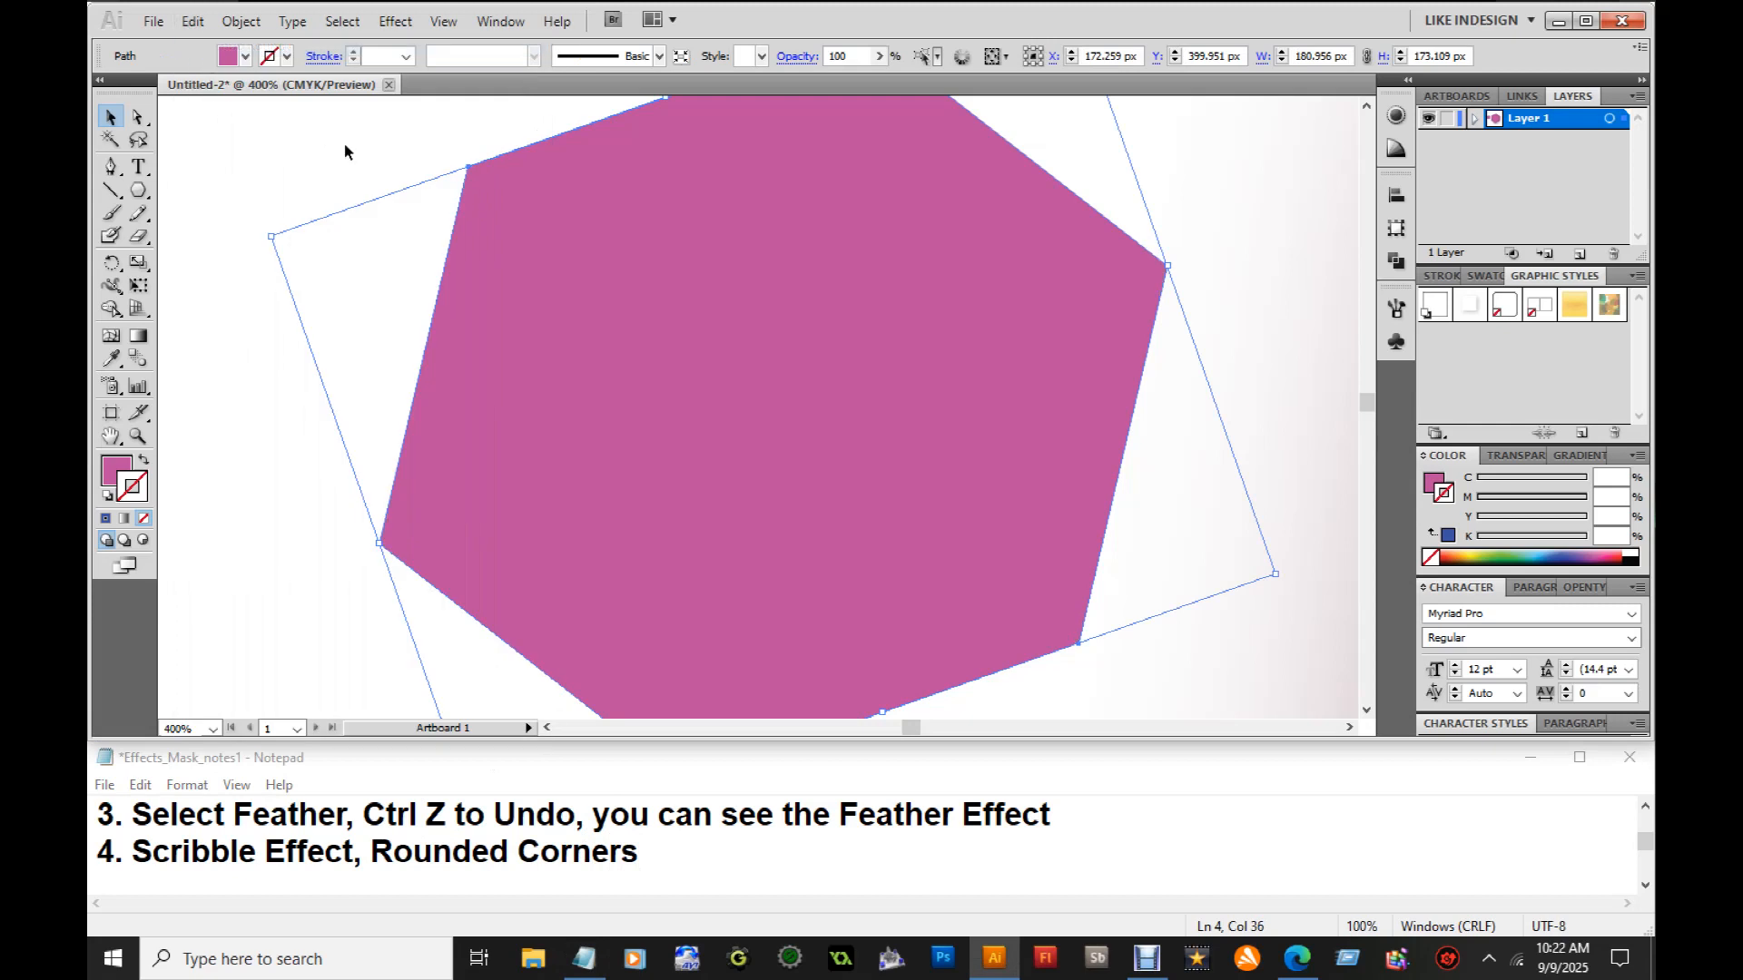
Apply the Stylize effect Outer Glow with its default options to the small hexagon
left_click(342, 21)
mouse_move(400, 22)
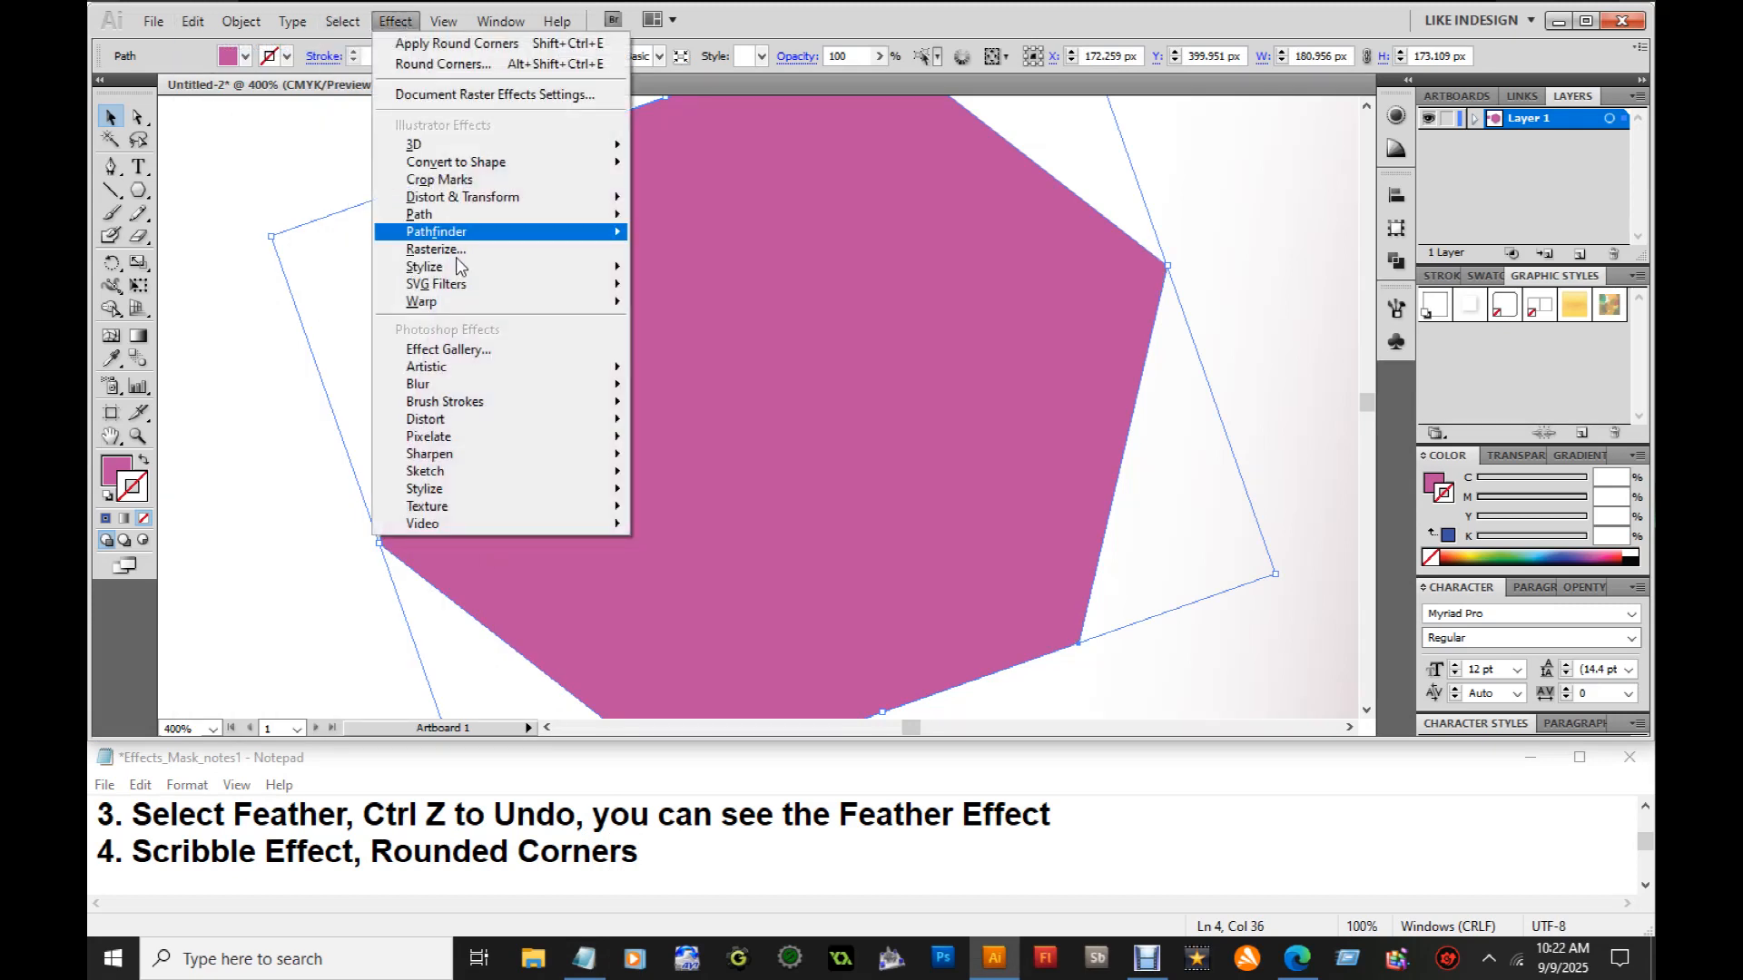
left_click(683, 343)
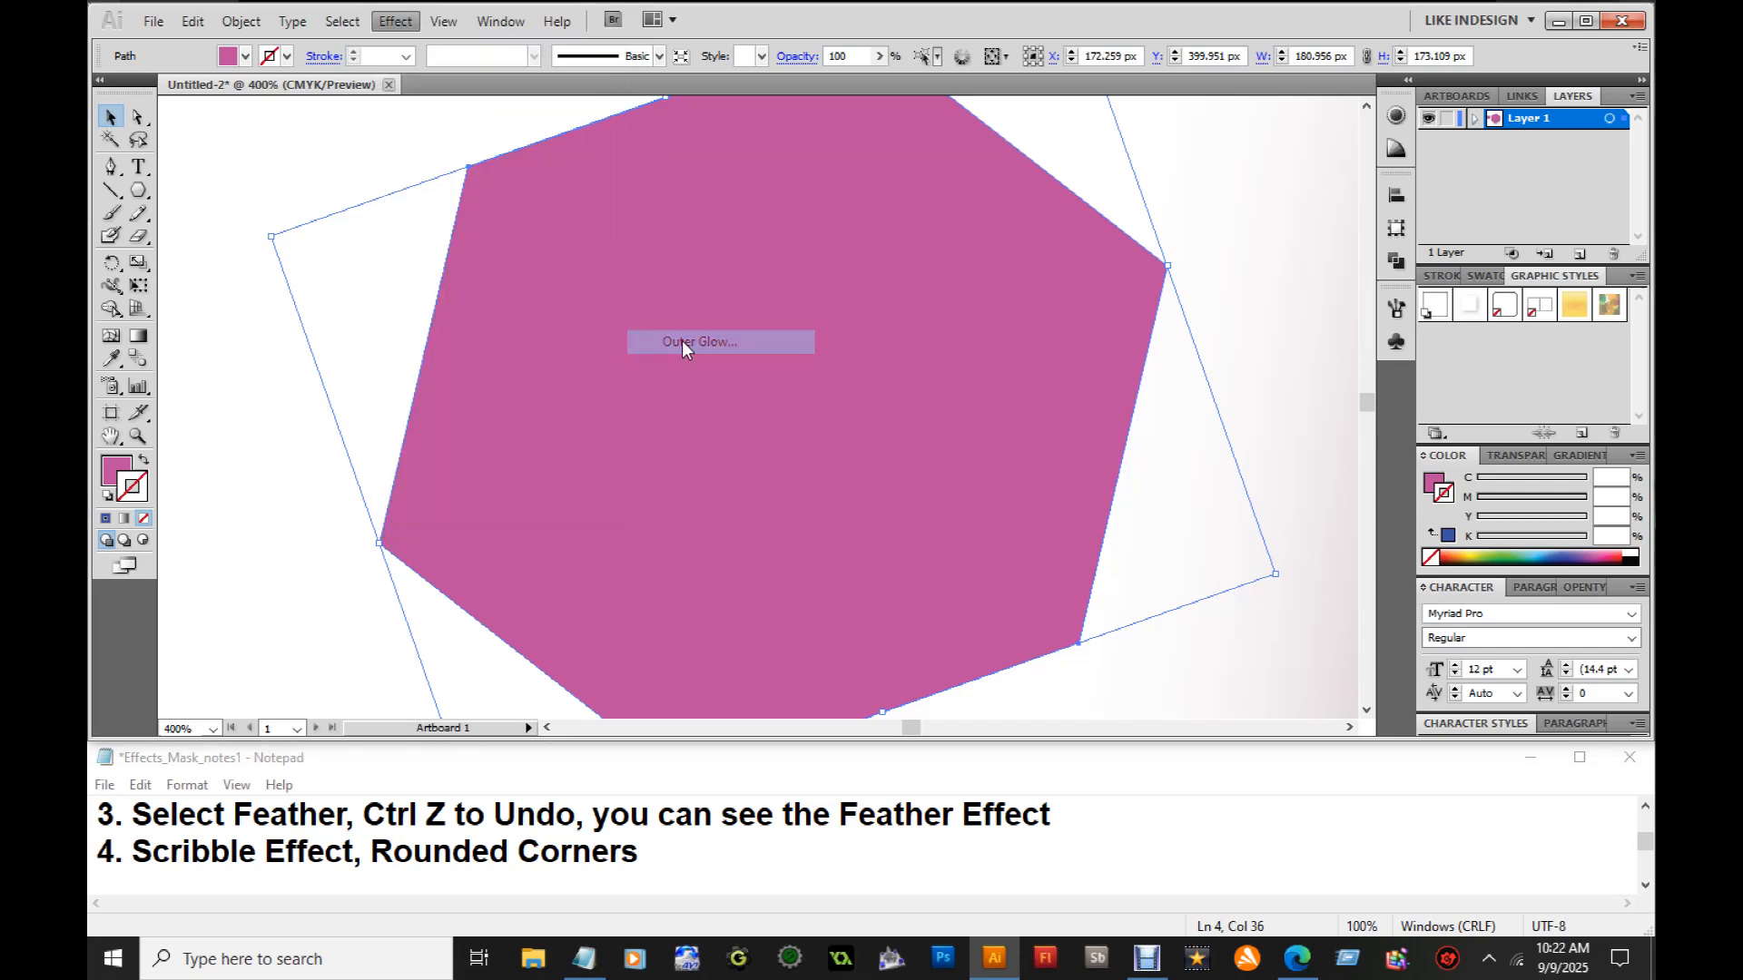
left_click(992, 339)
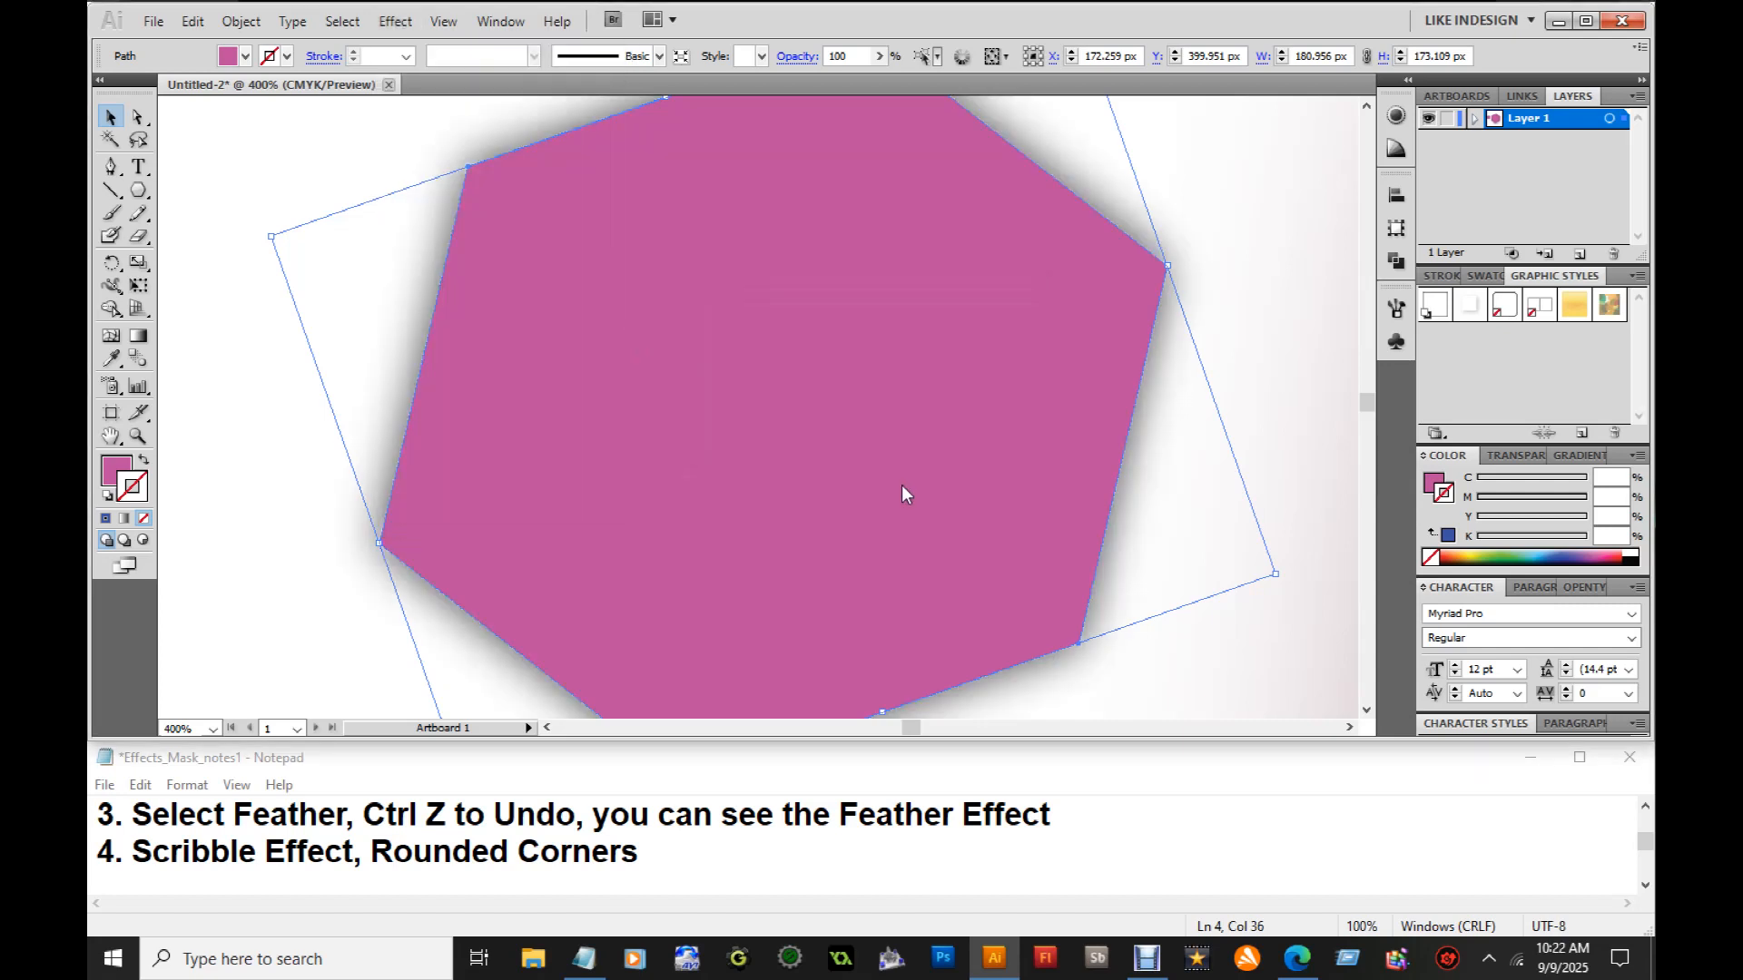
Extend note 4 in Notepad with ", Outer Glow,"
left_click(672, 851)
type(", Outer C")
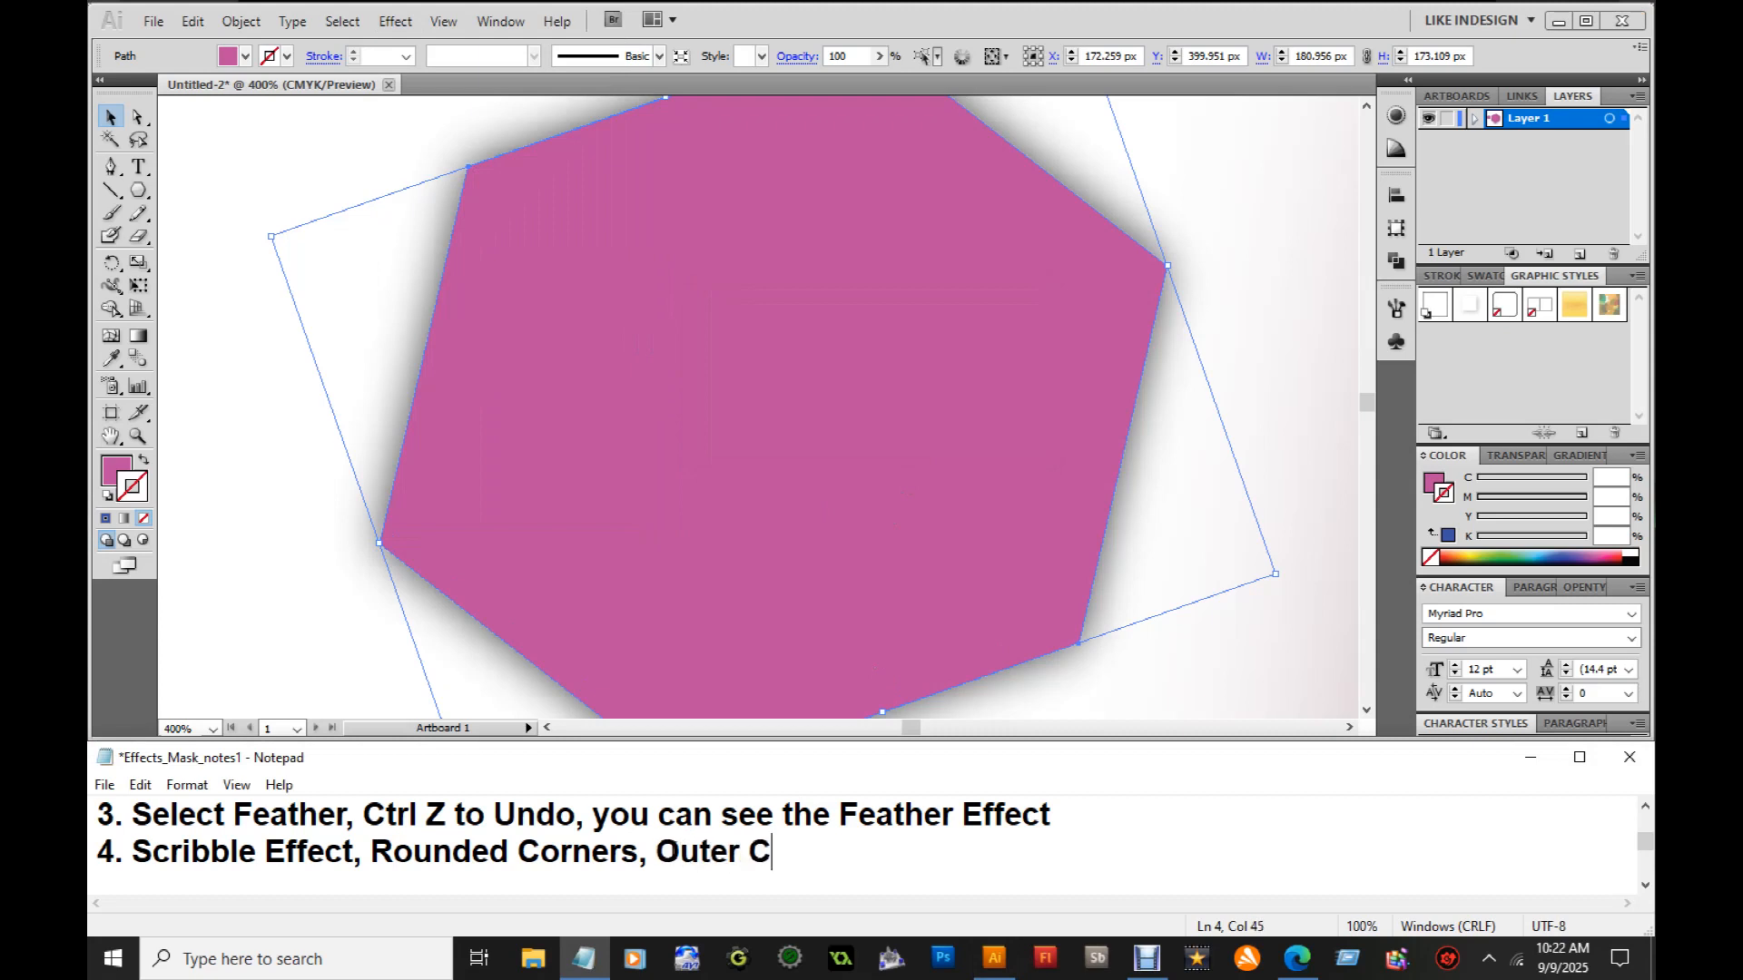
key("BackSpace")
type("Glow,")
Undo the small hexagon's Outer Glow effect
left_click(617, 361)
left_click(192, 21)
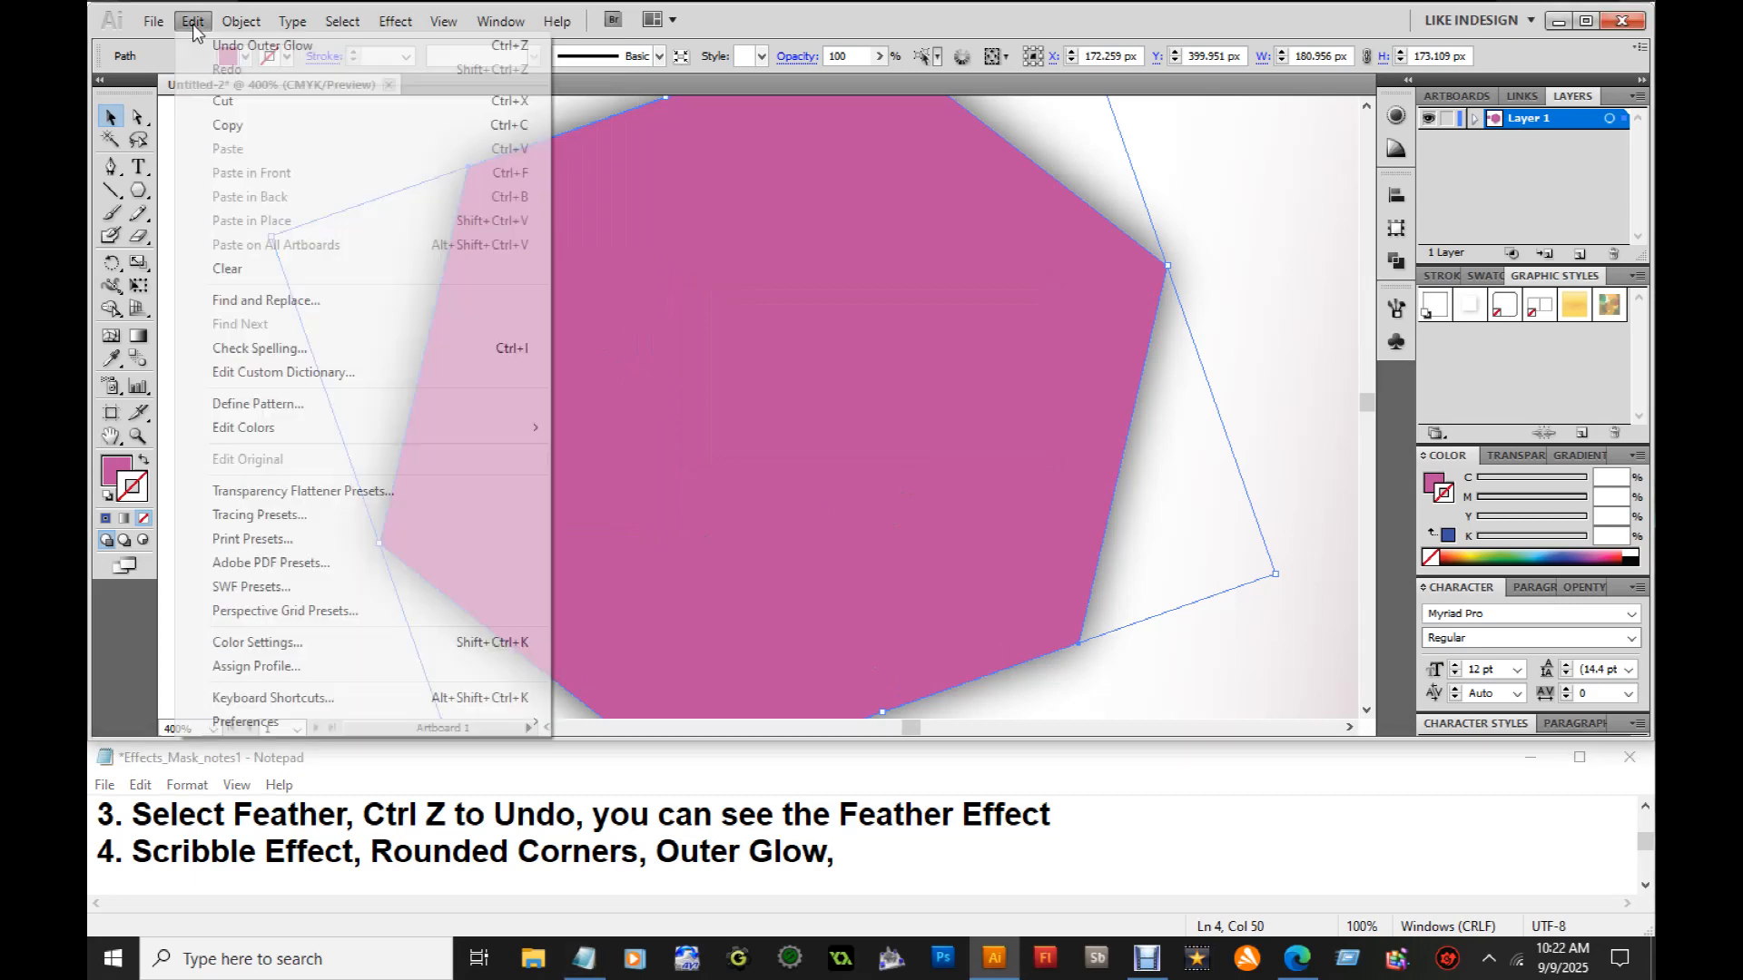
left_click(237, 36)
Apply Inner Glow to the small hexagon in Screen mode, 75% opacity, 5 px blur, from the Edge, and add "Inner Glow" to note 4
left_click(395, 21)
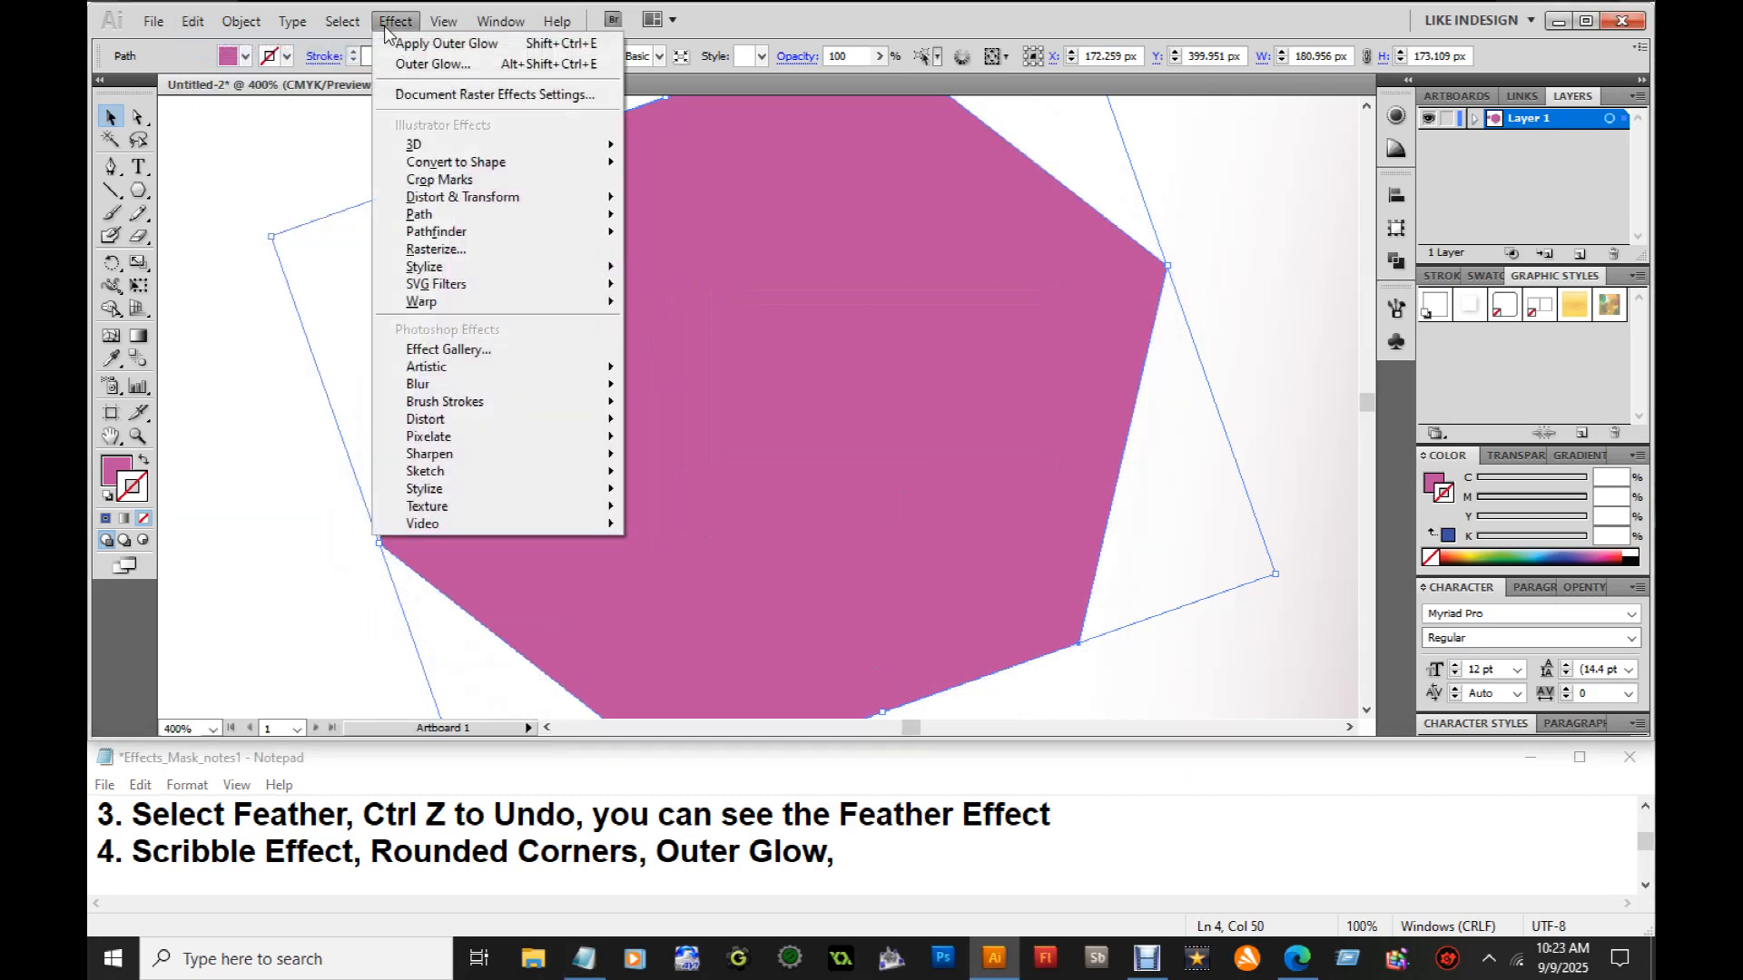
mouse_move(433, 269)
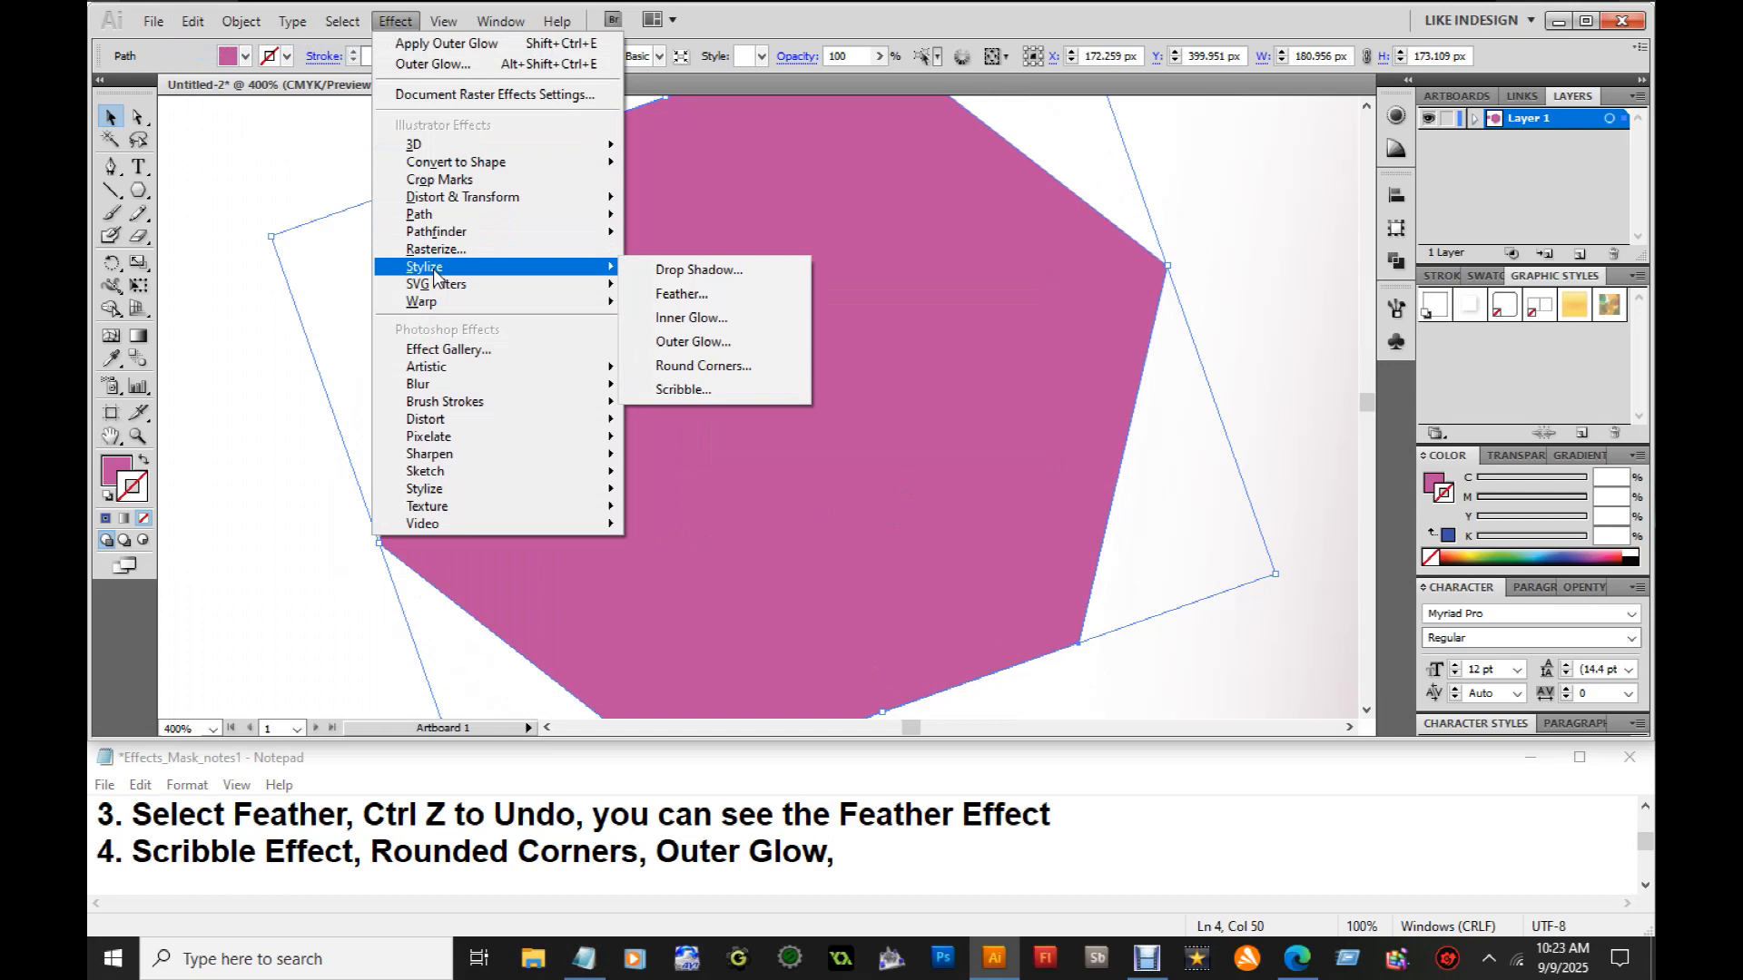
left_click(690, 318)
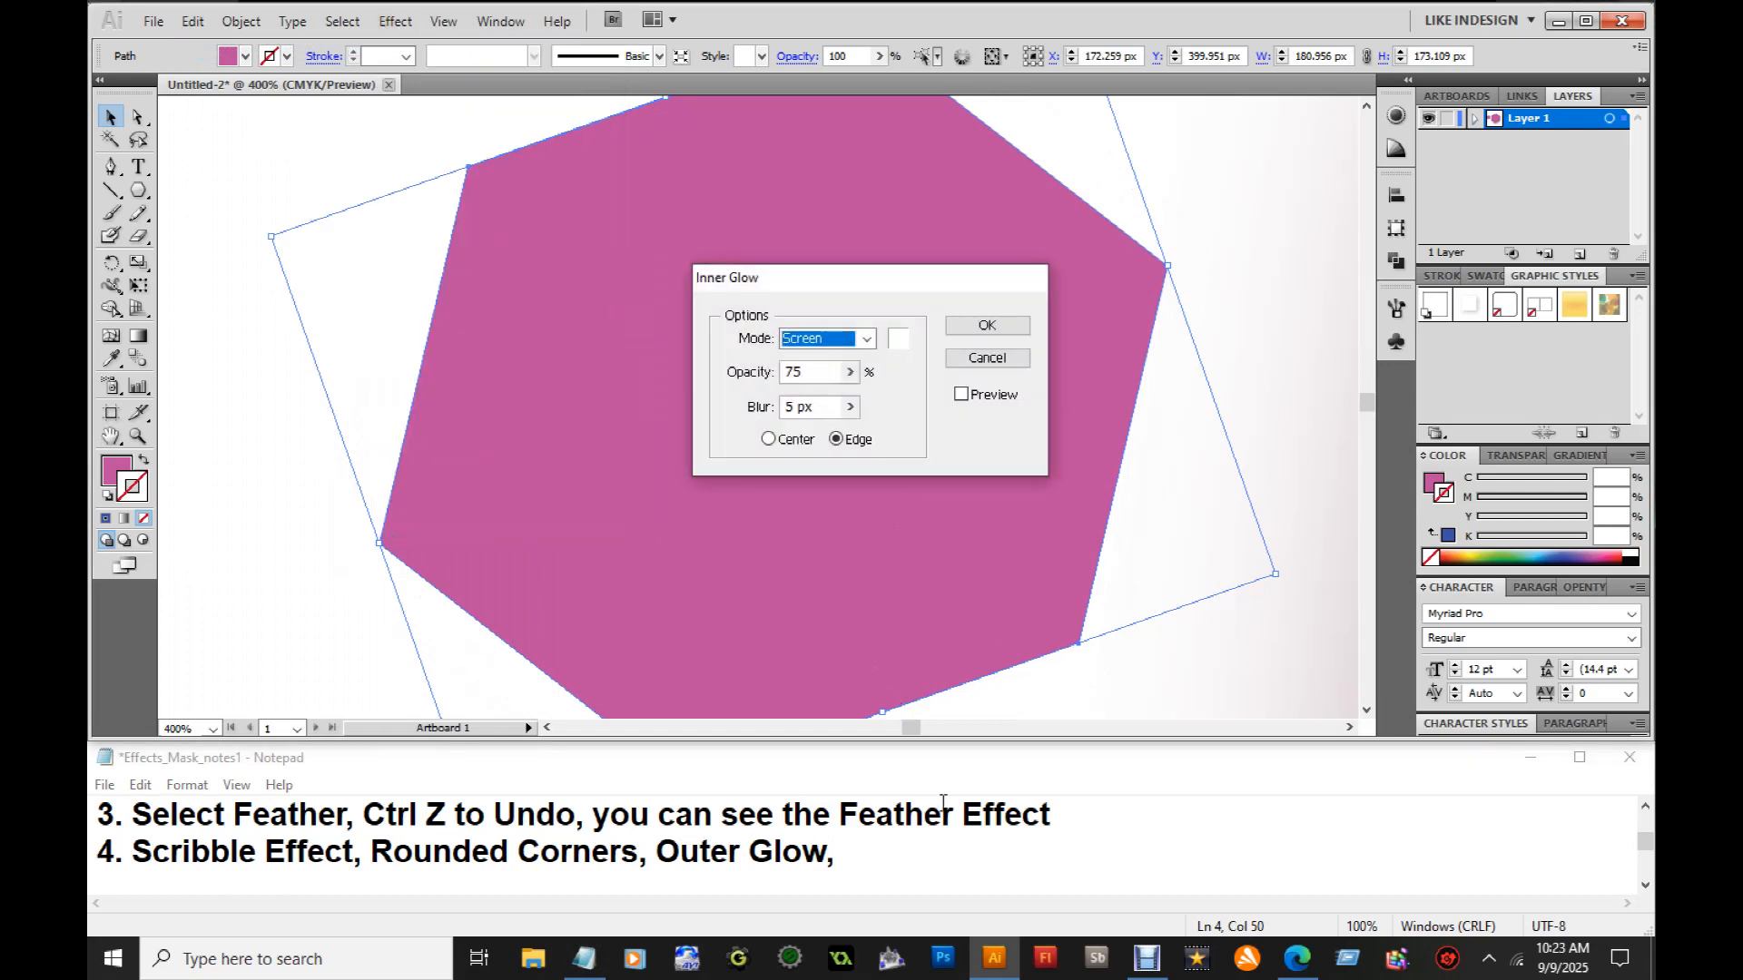
left_click(989, 328)
left_click(861, 853)
type("Inner Glow")
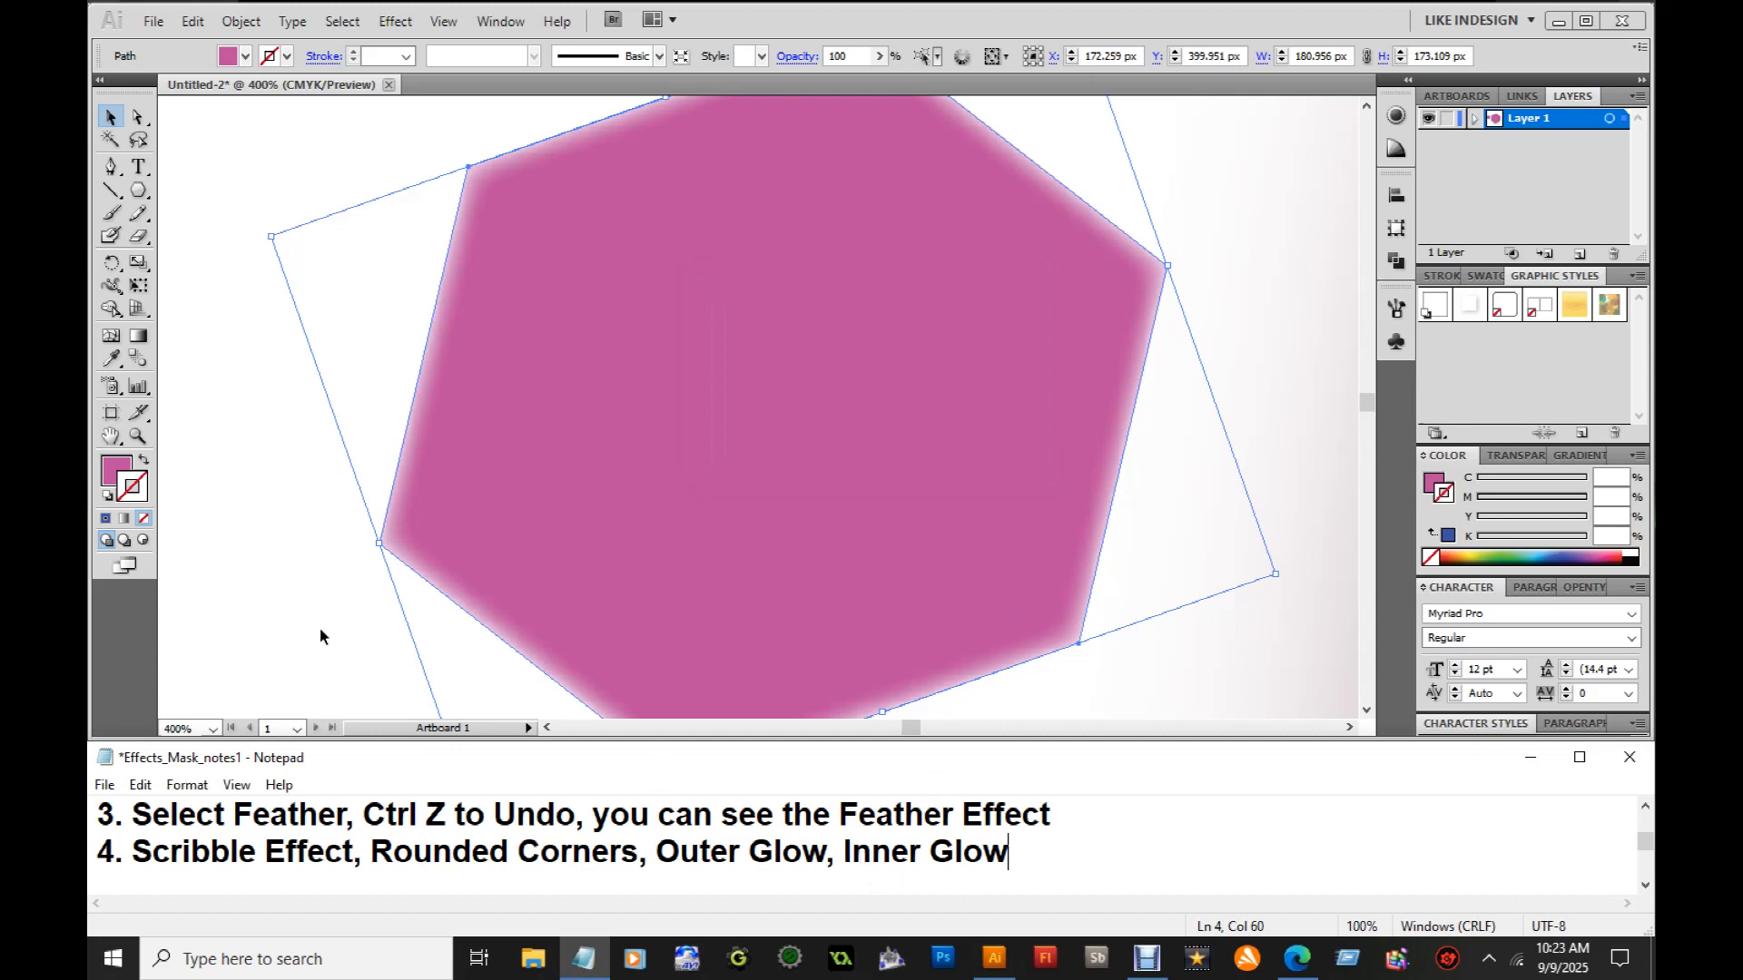
Examine the small hexagon's Inner Glow up close and at 150% zoom beside the larger hexagon
left_click(138, 436)
left_click(295, 426)
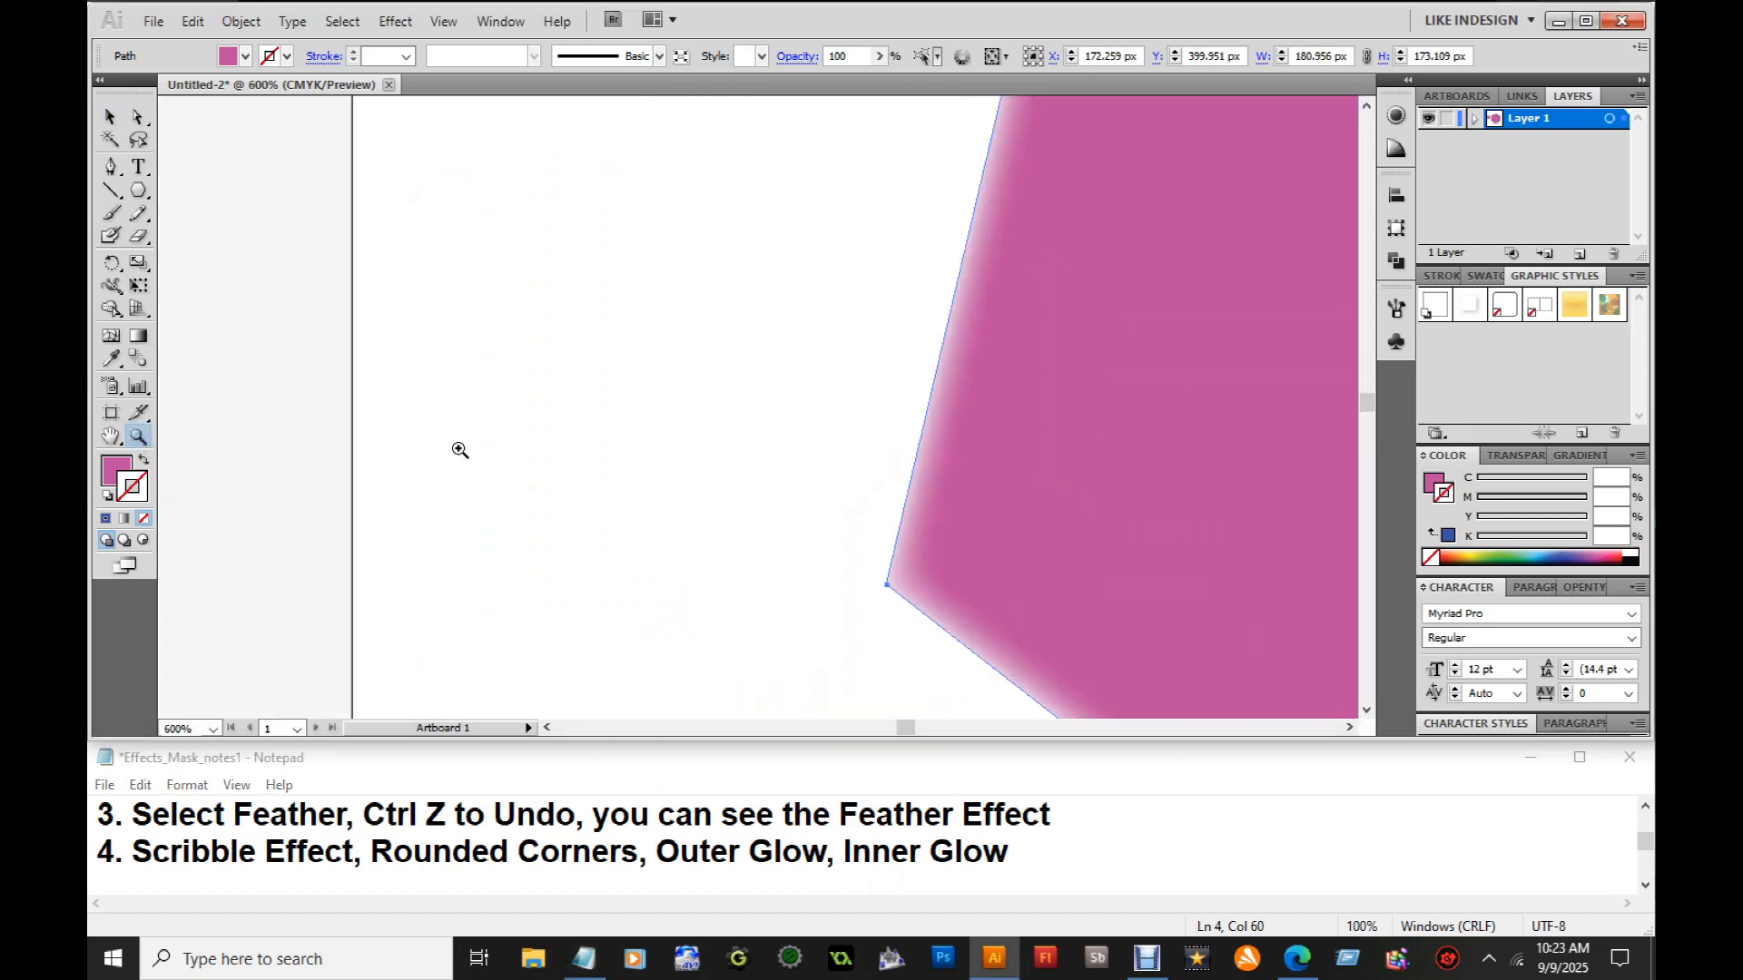
left_click(669, 493, "alt")
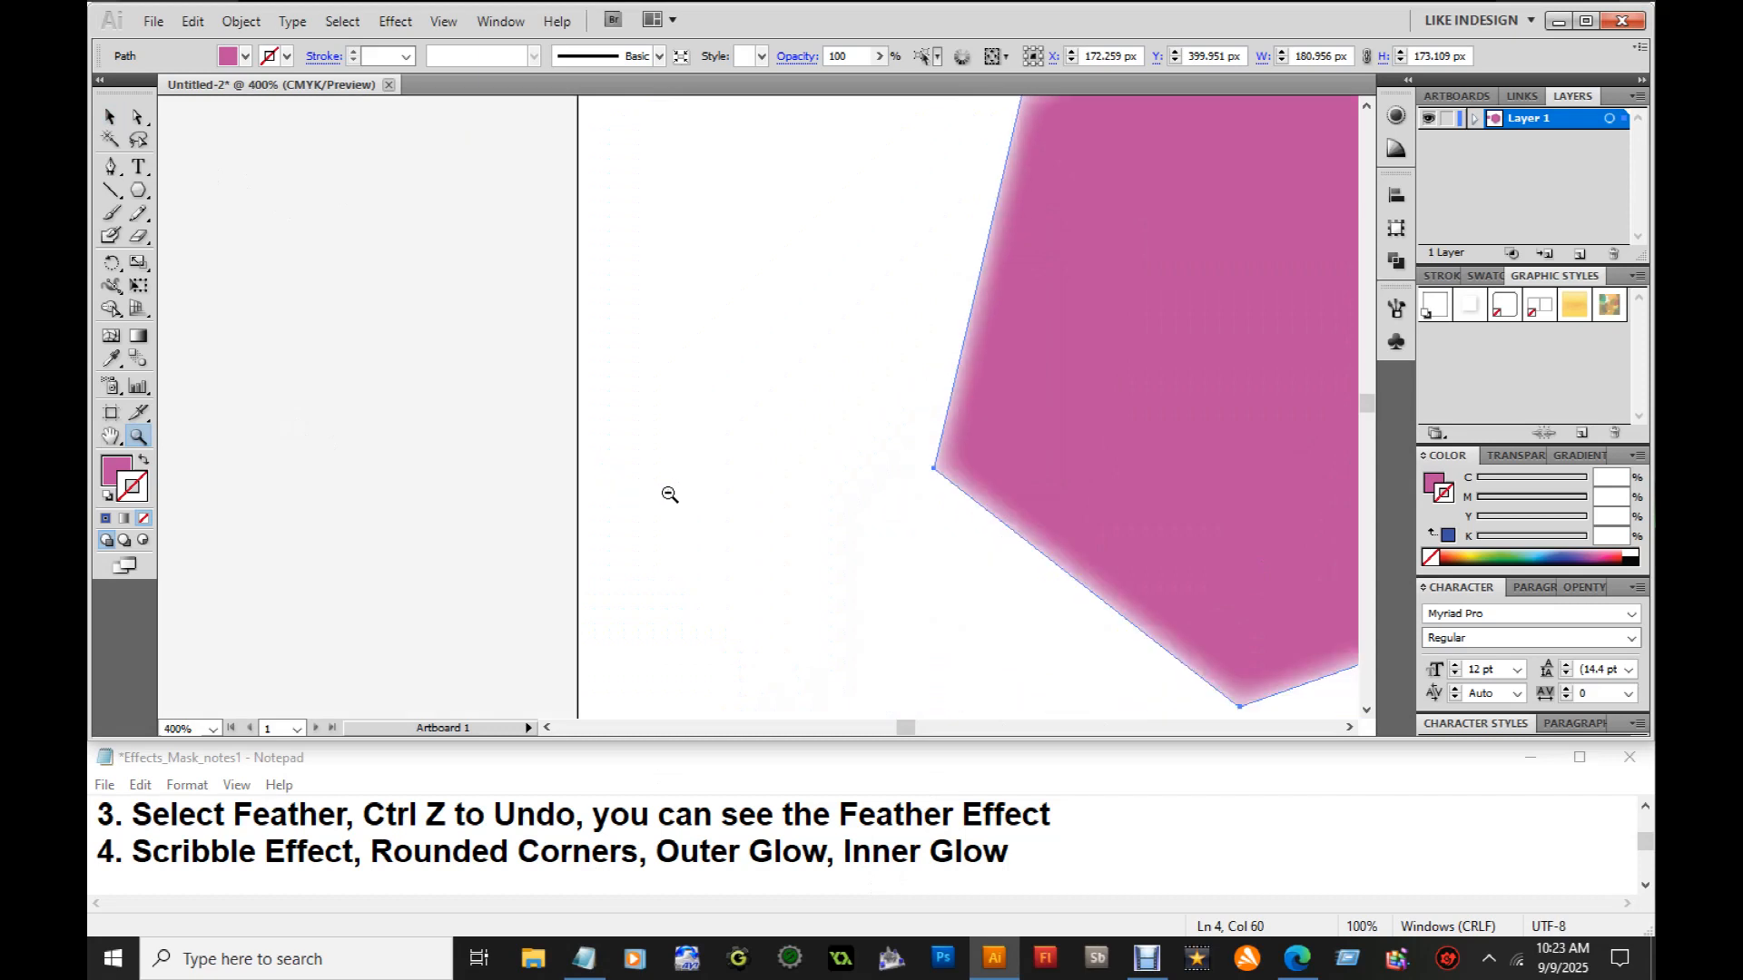
left_click(754, 486, "alt")
left_click(799, 477, "alt")
left_click(799, 477, "alt")
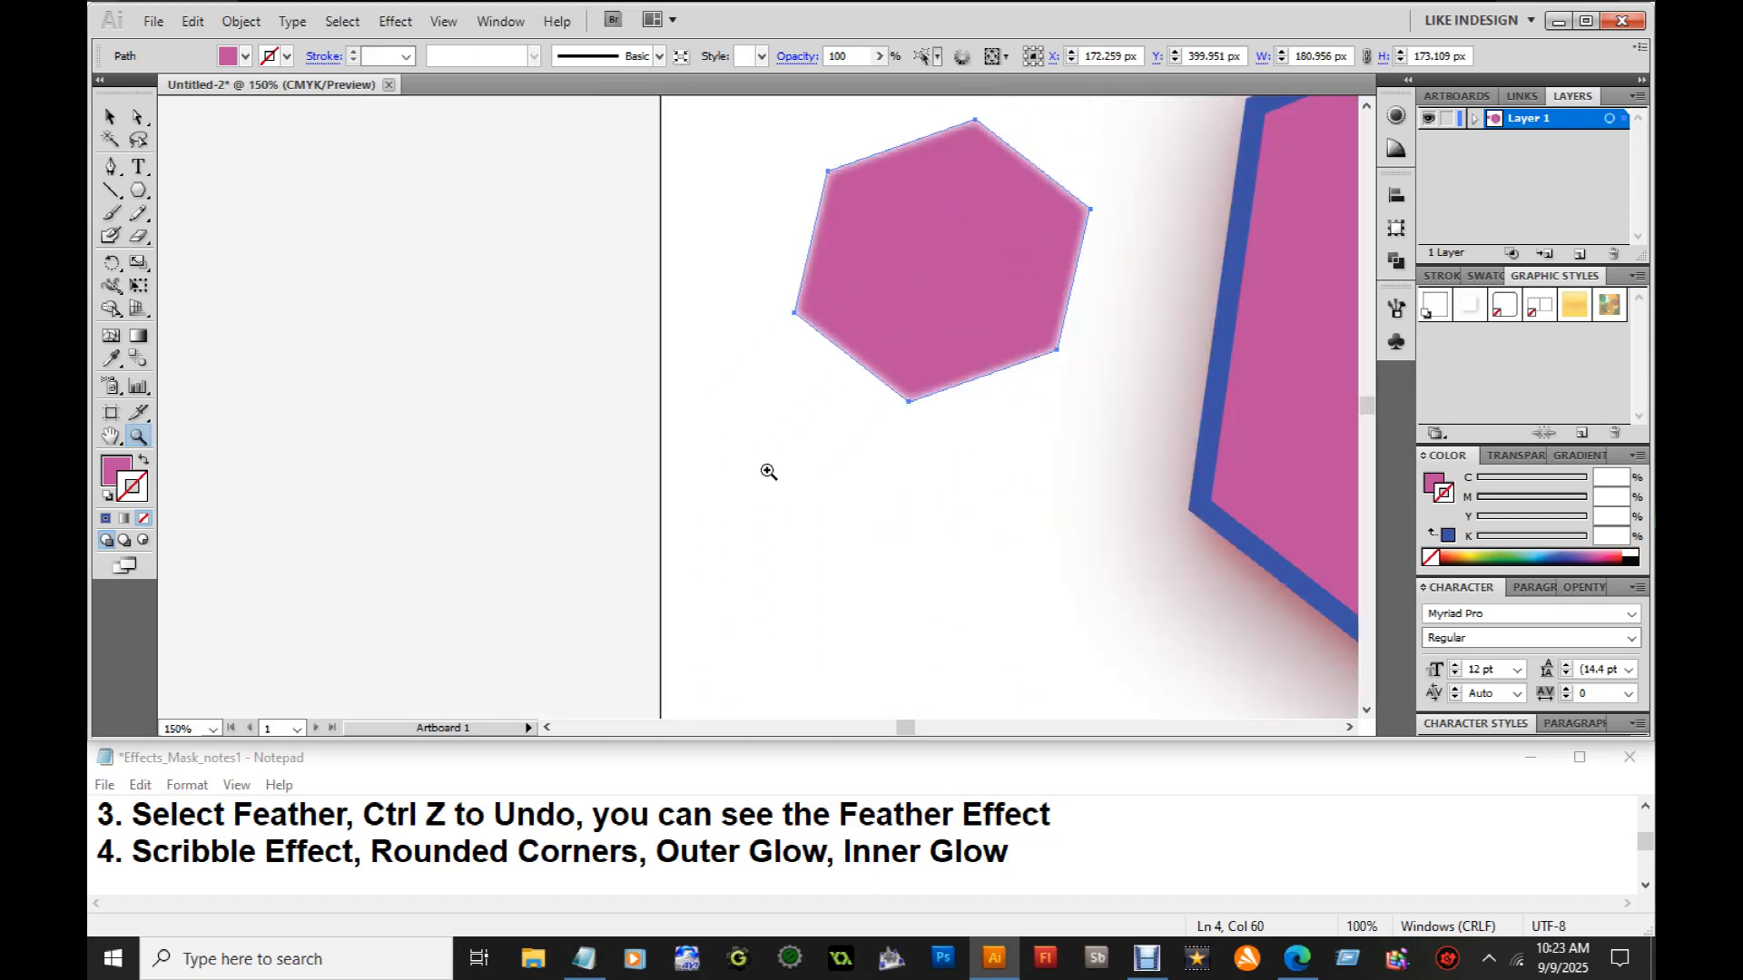
Switch to the Selection tool, and start note 5 in Notepad with "Go to Object at the top,"
left_click(110, 116)
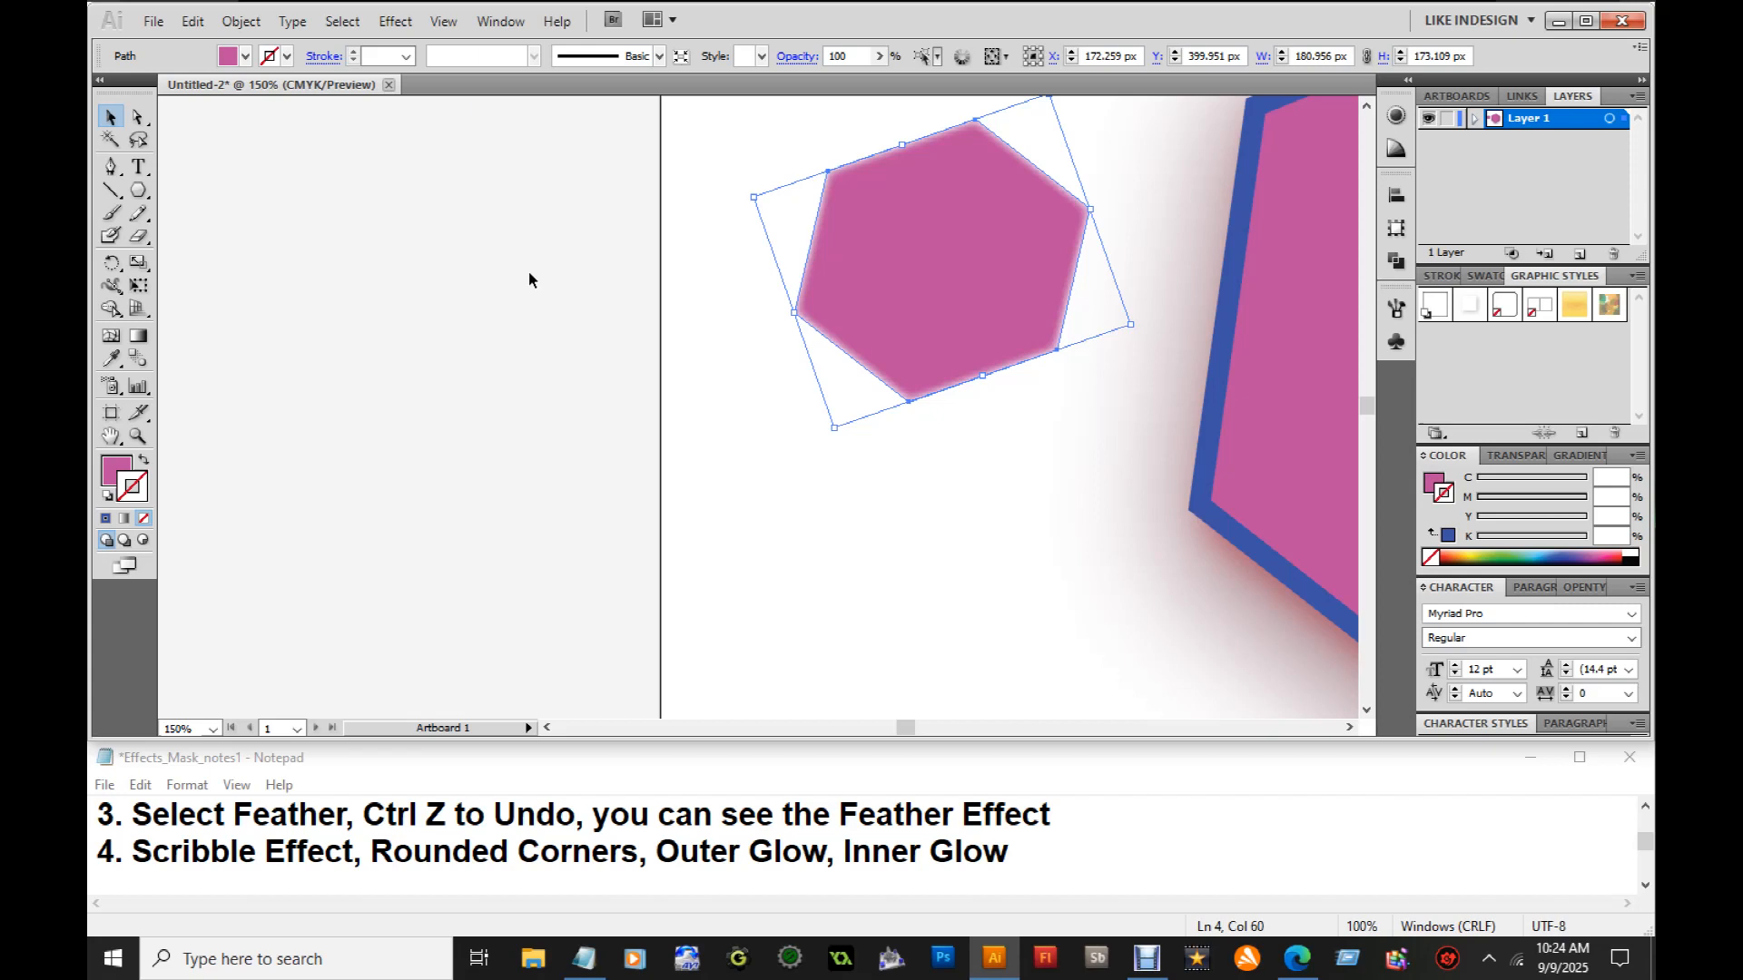
left_click(1029, 850)
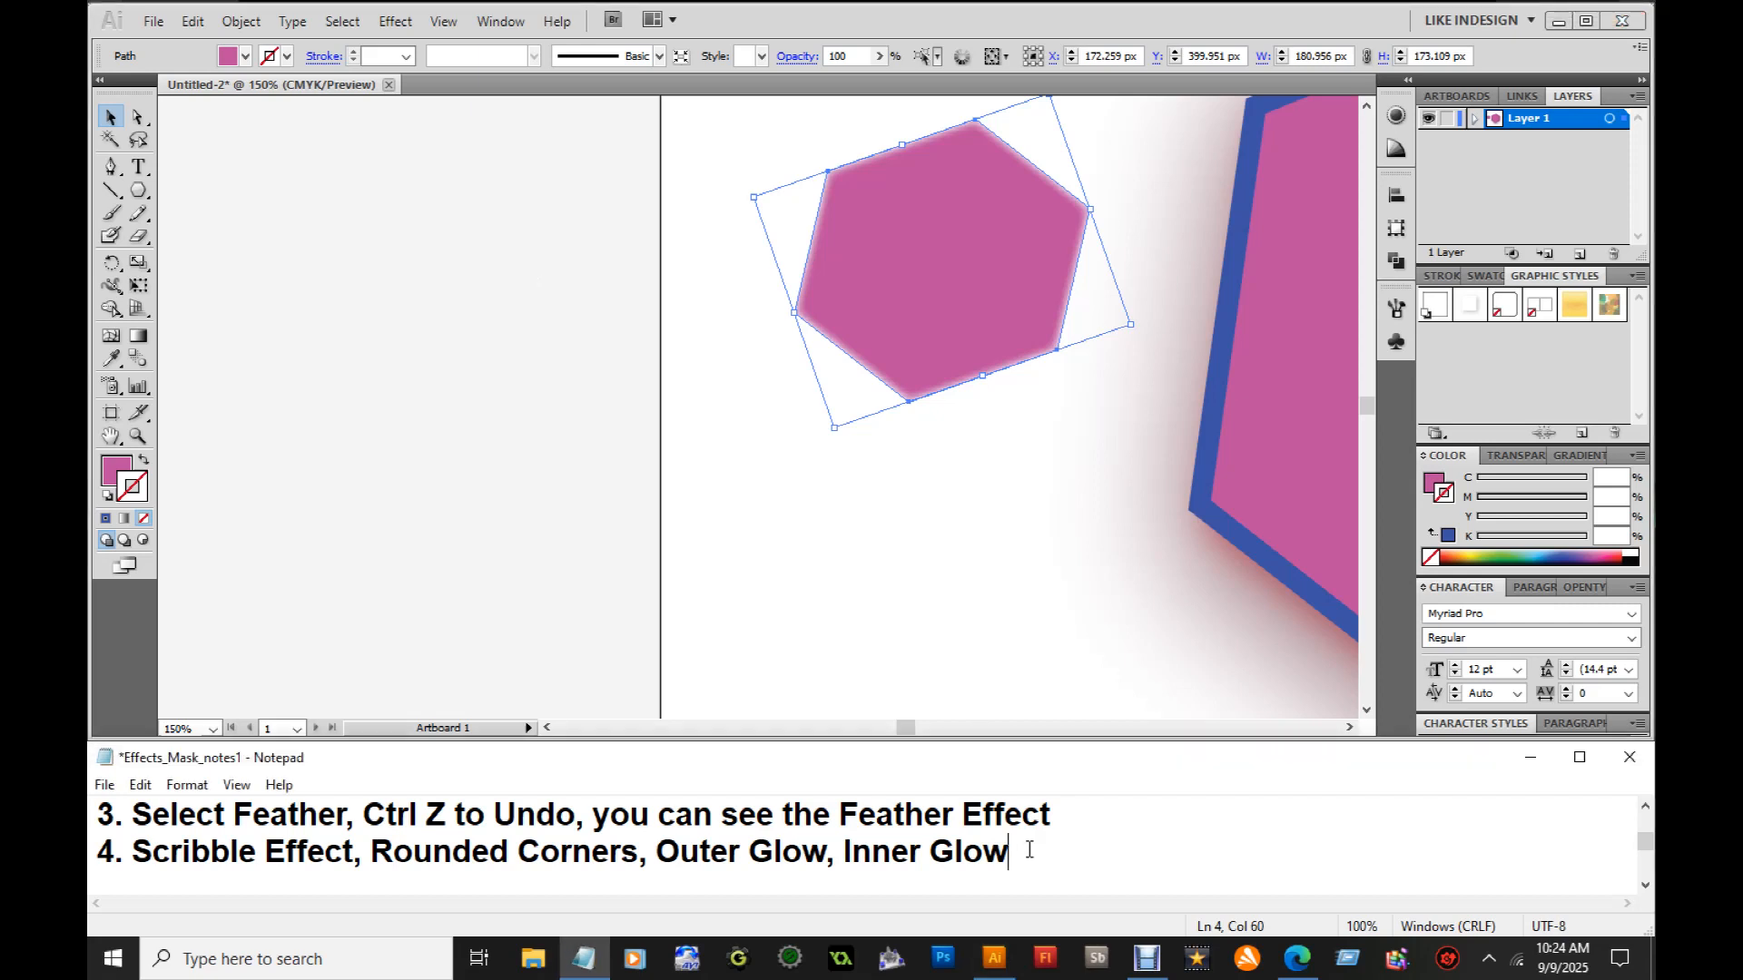
key("Return")
type("5.")
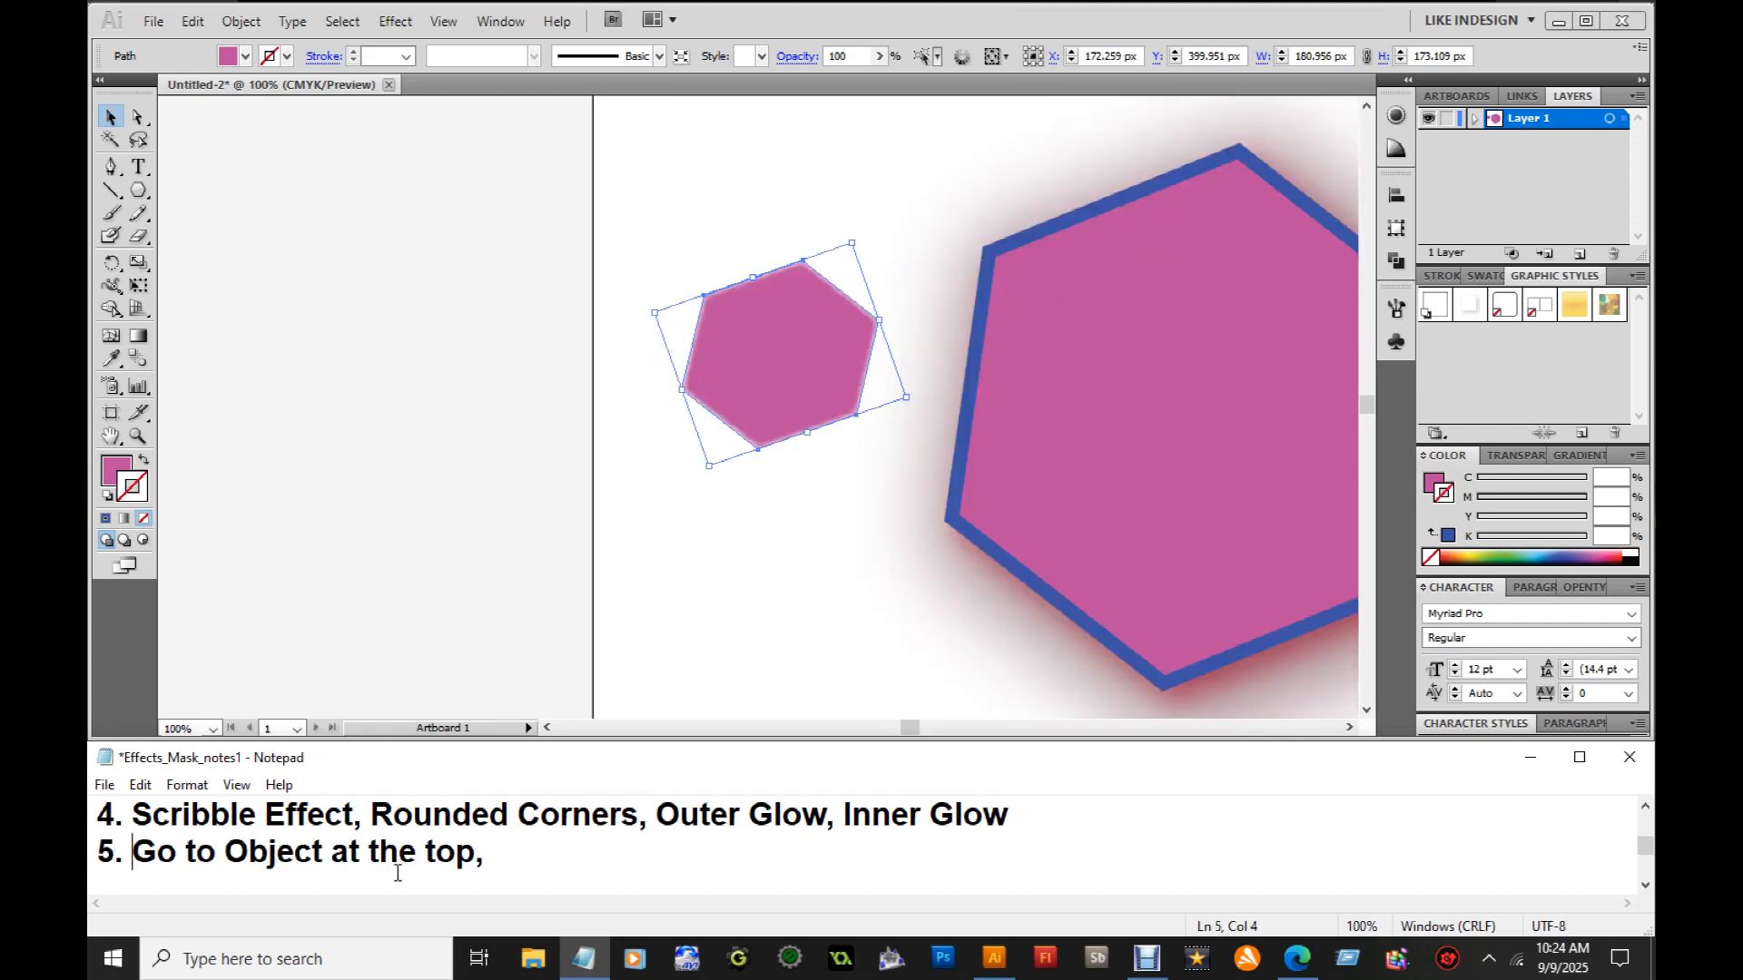
Insert "First Select and drag object to overlap other object, then " at the beginning of note 5, before "Go to Object"
type("First S")
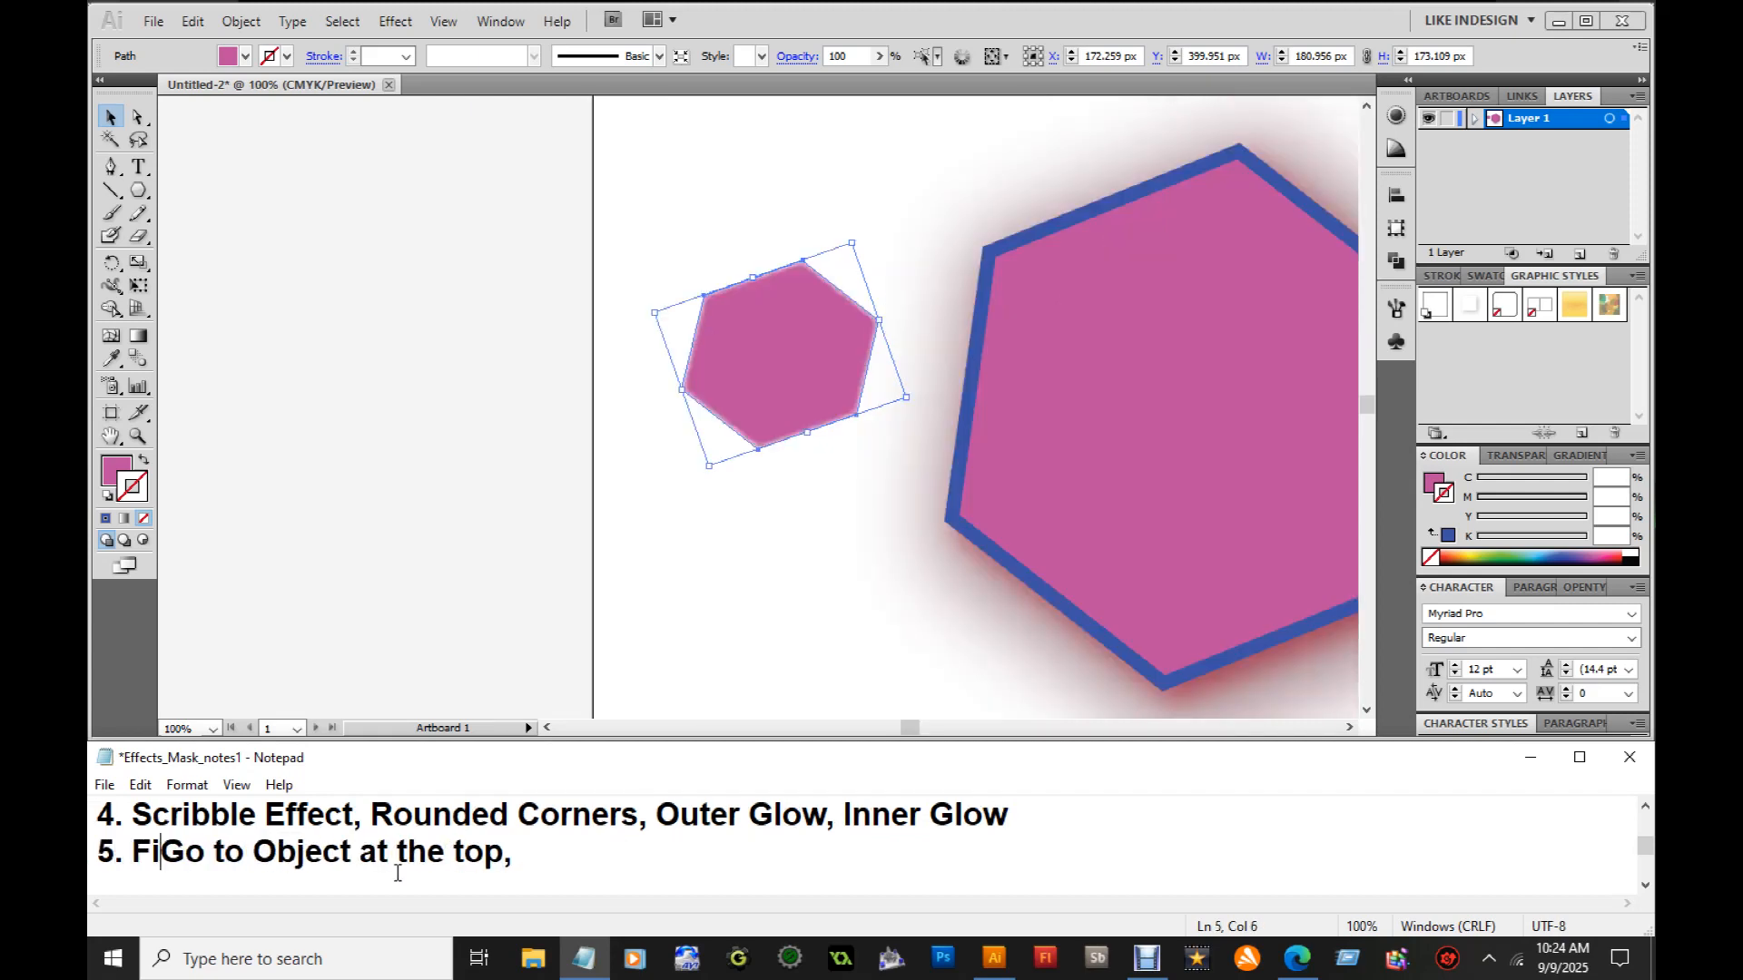
type("elect")
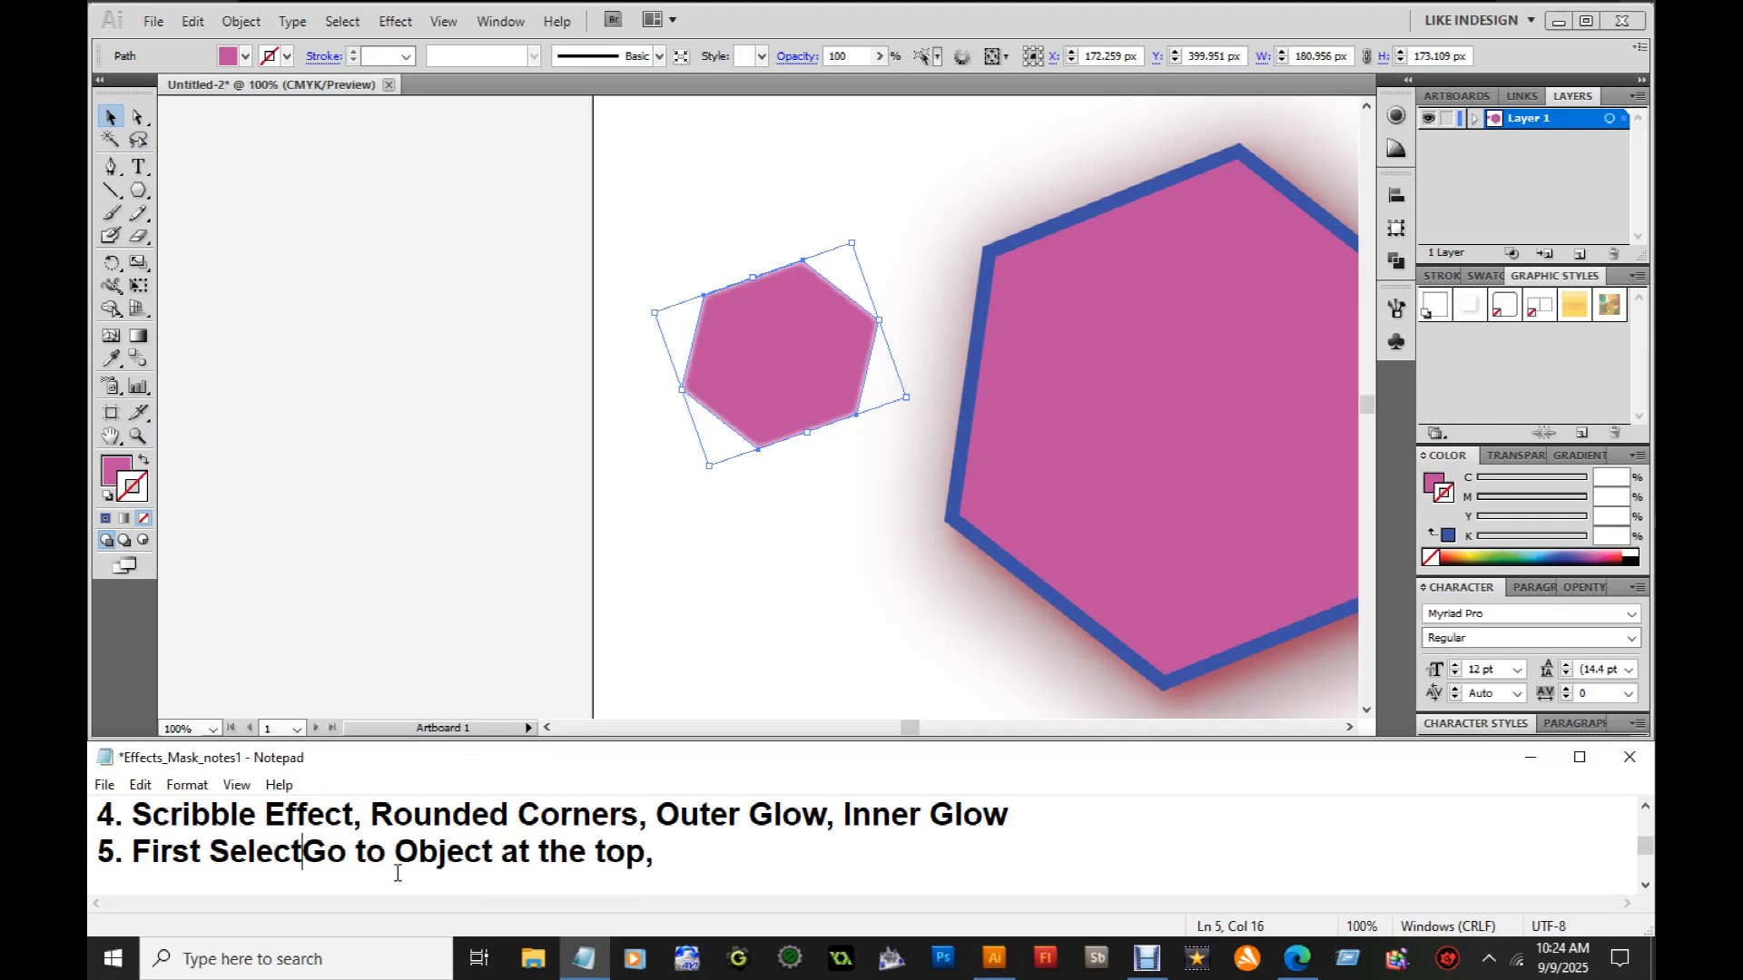
type(" bo")
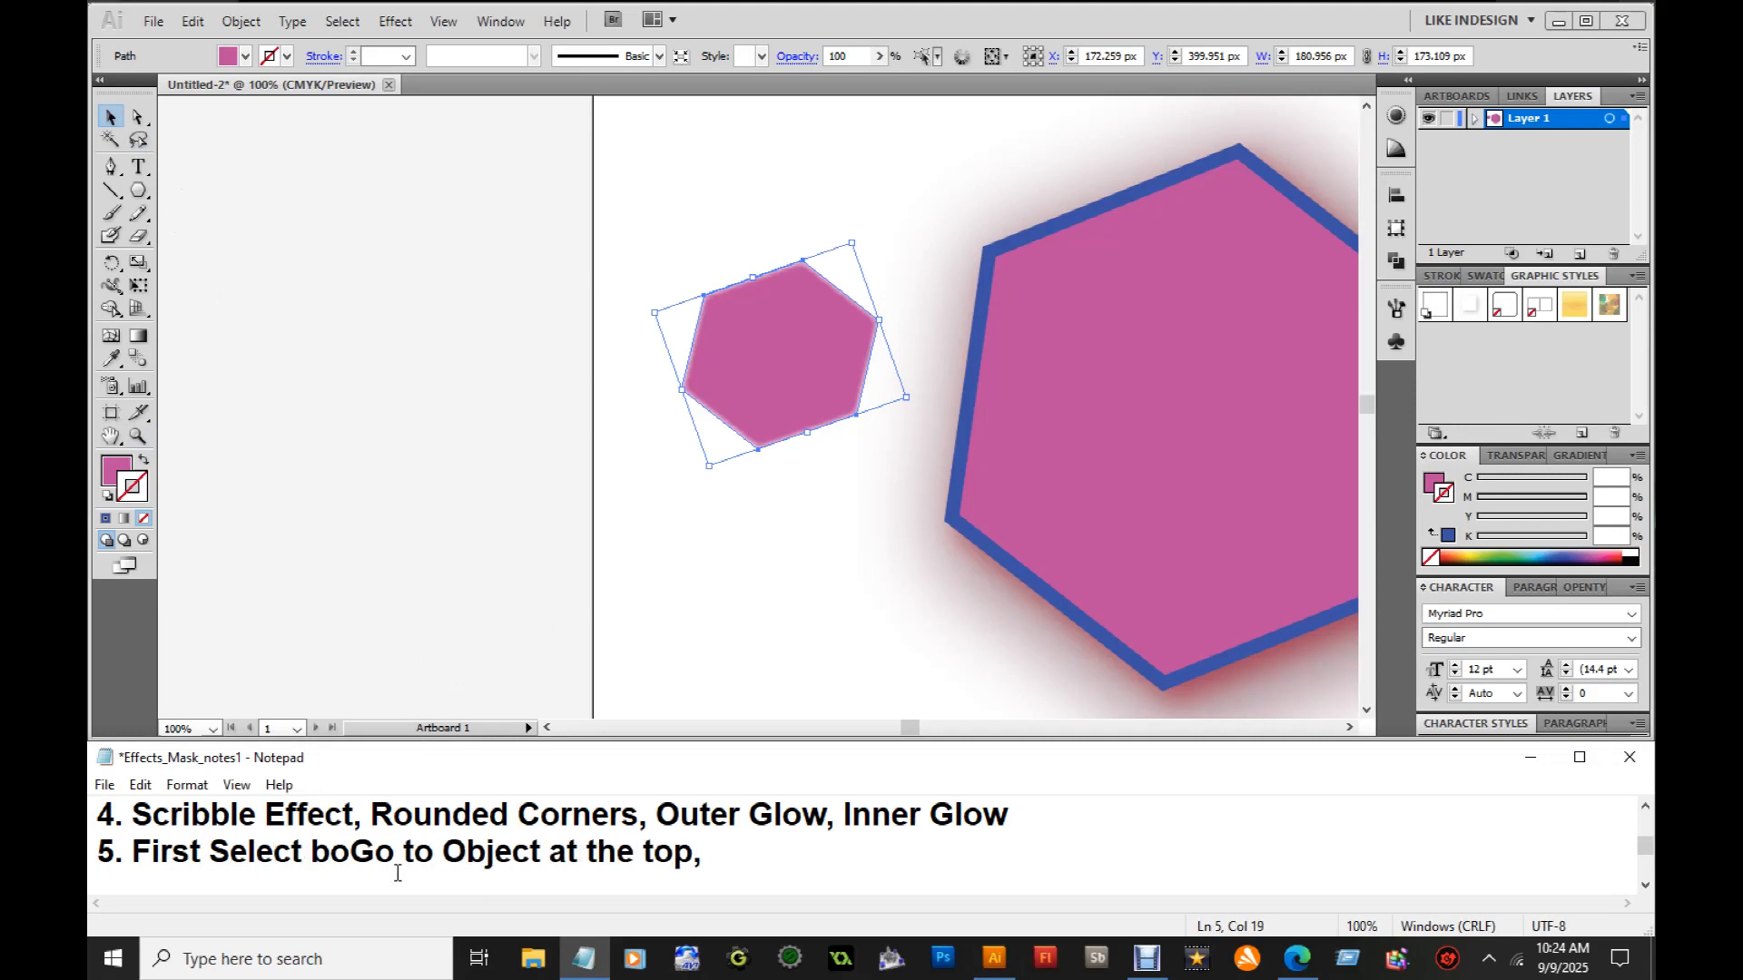
key("BackSpace")
key("BackSpace")
type("and drag")
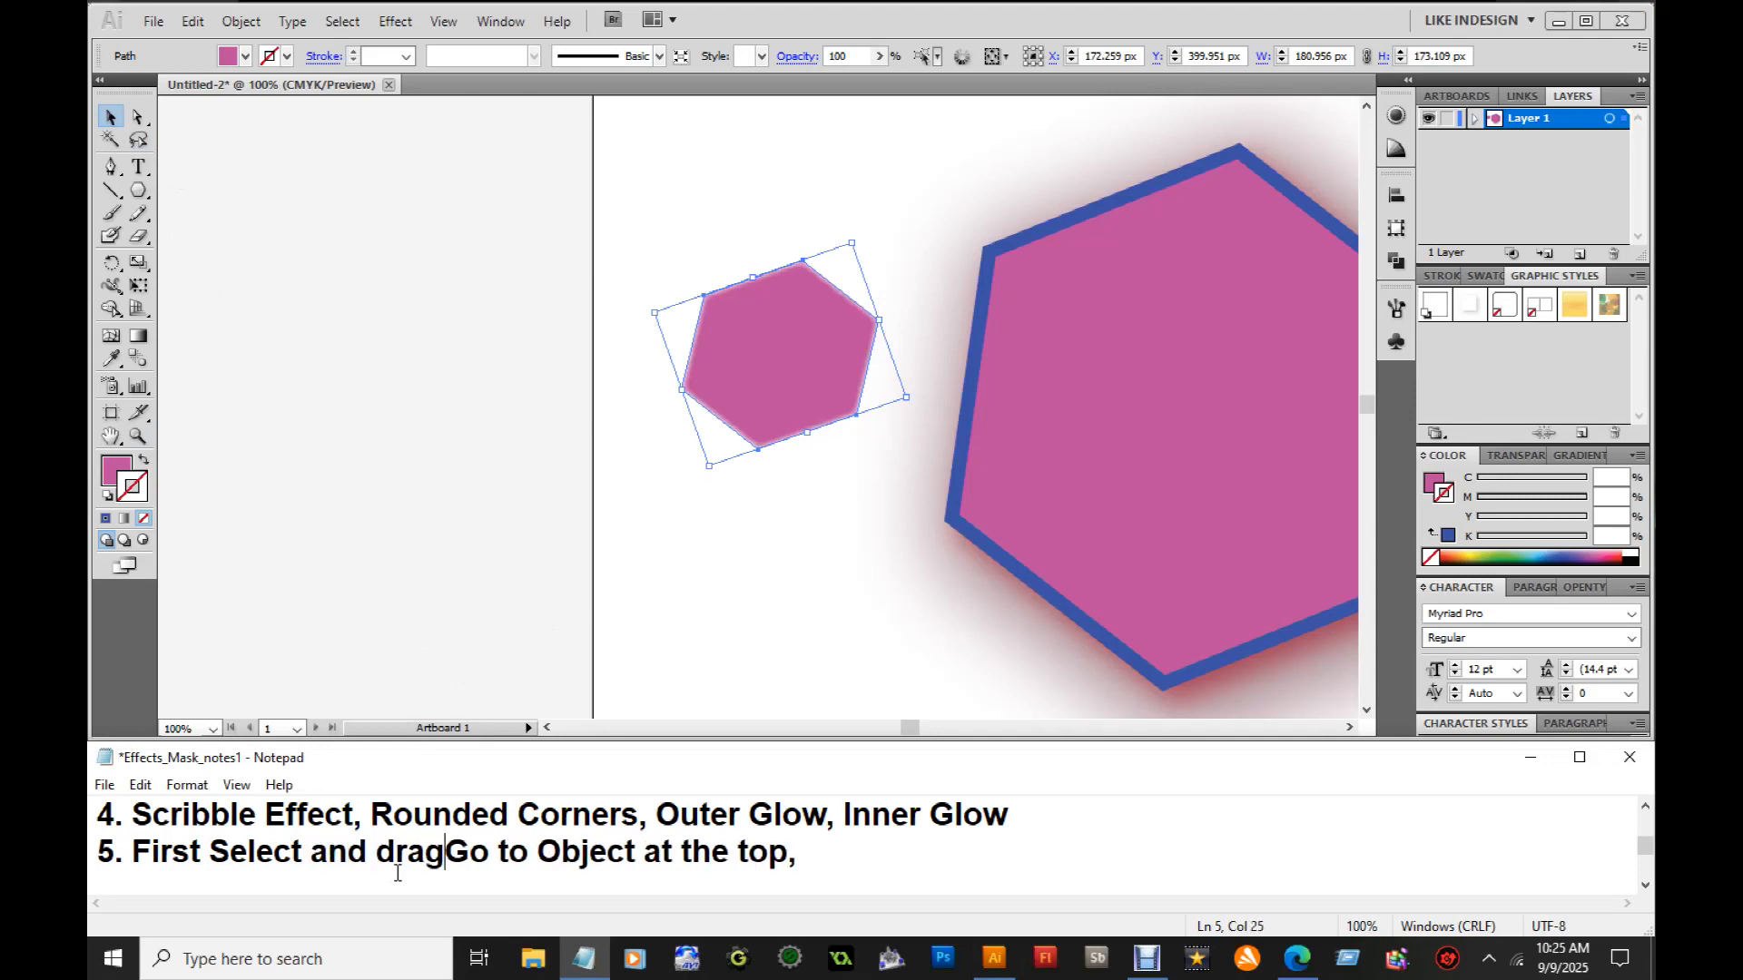
type(" object t")
type("o overlap")
type(" other ")
type("object, t")
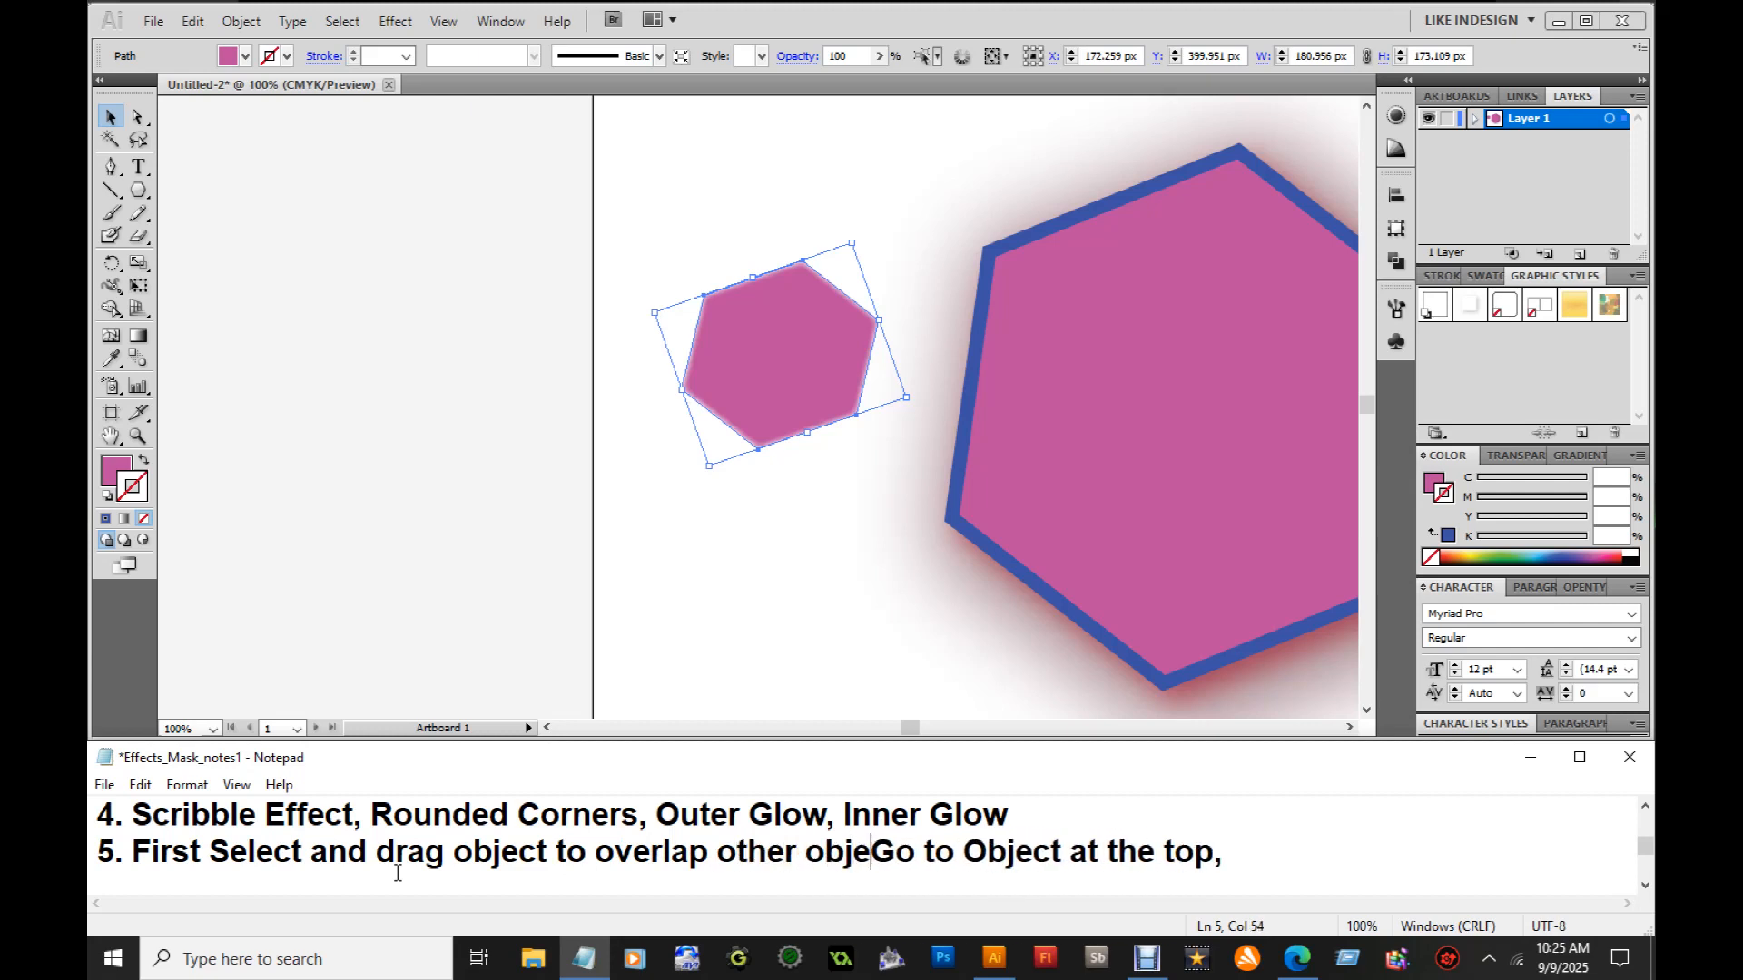
type("hen ")
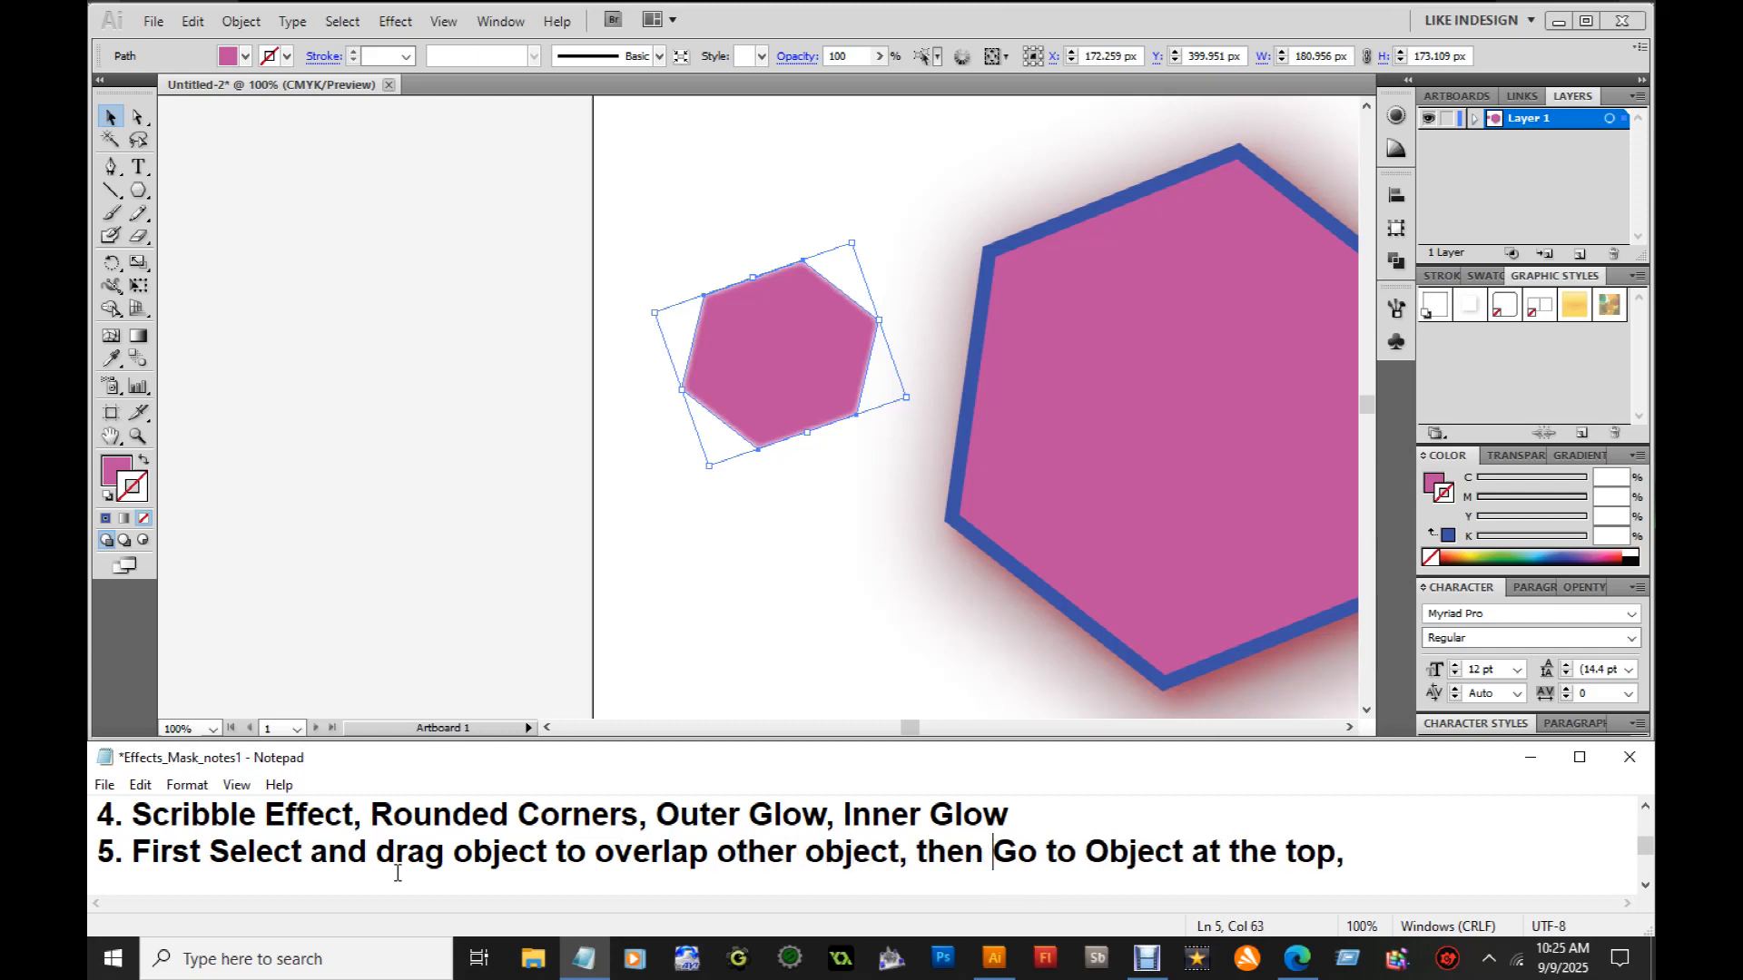
Continue the inserted text in note 5 with "select both objects, then " ahead of "Go to Object"
type("selec")
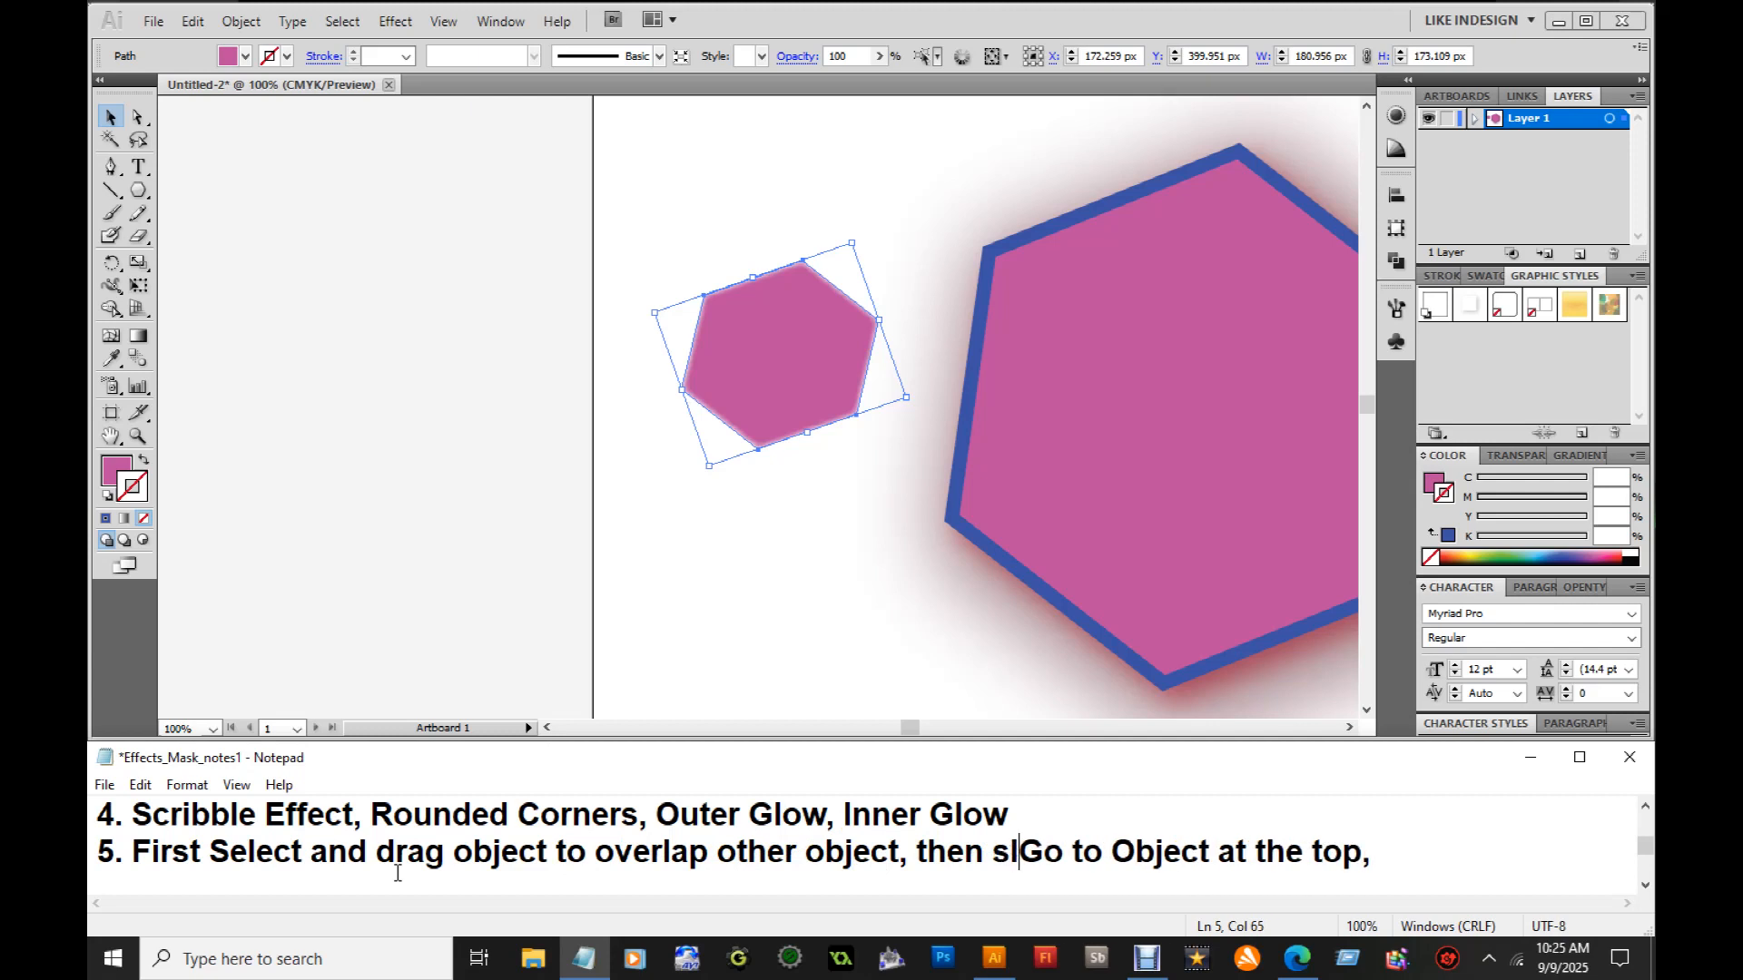
type("t both ")
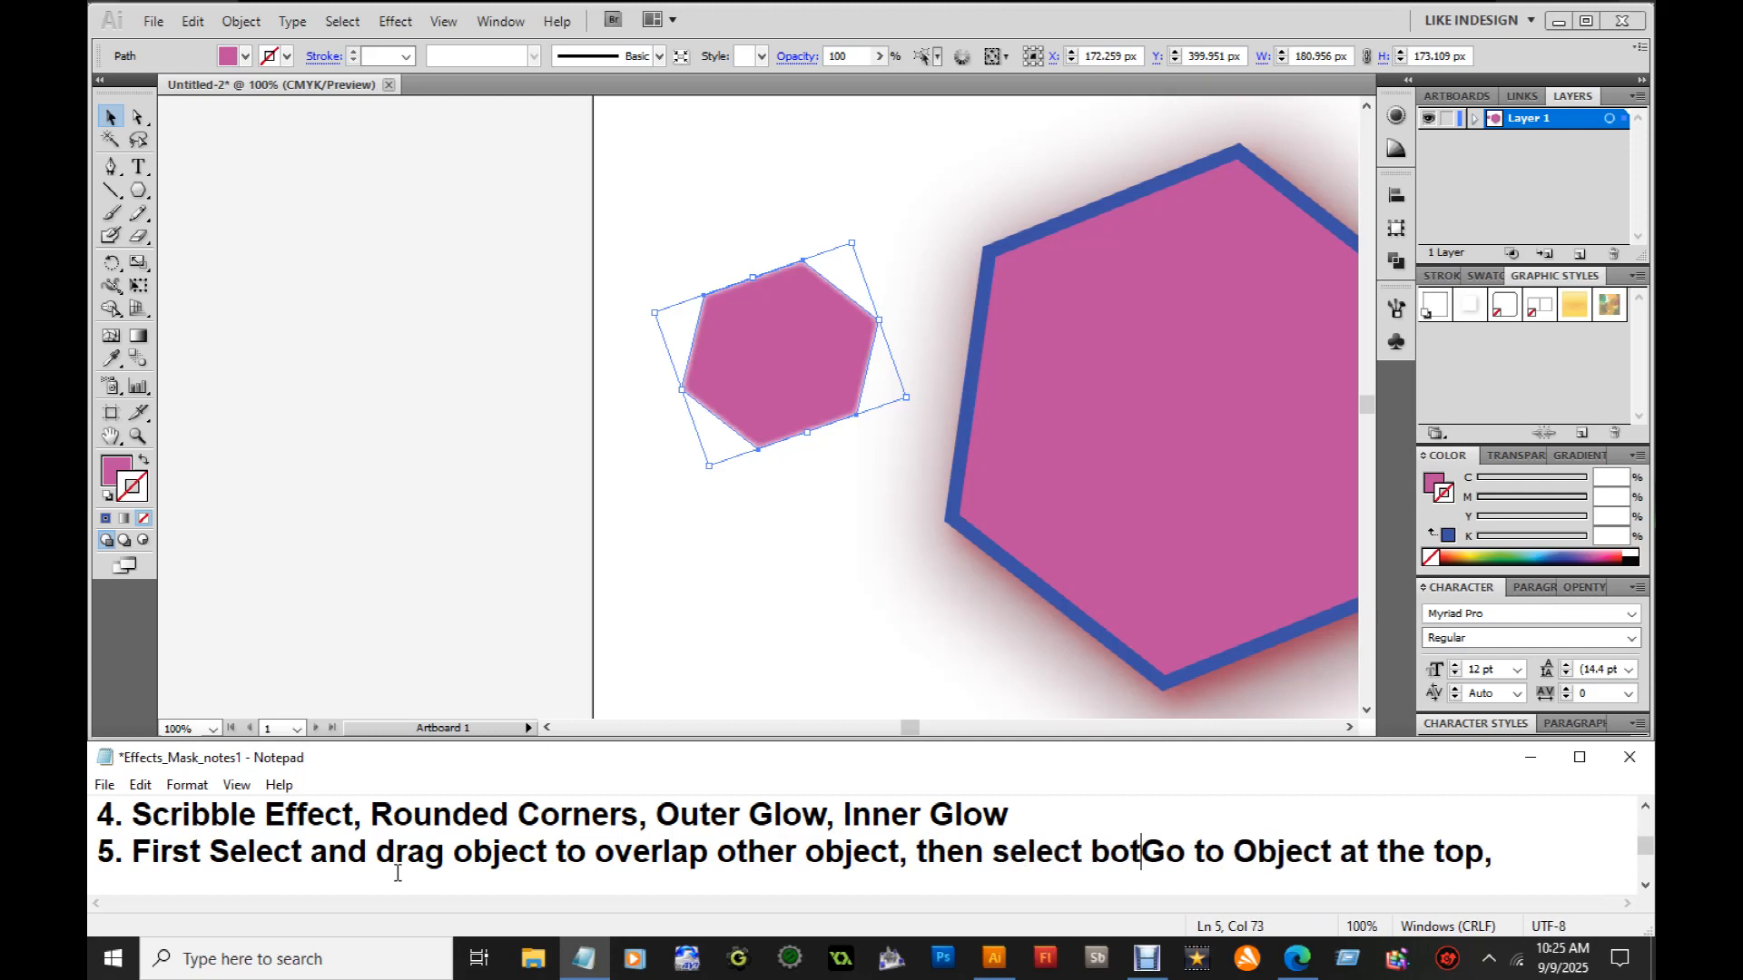
type("objec")
type("ts")
type(", then")
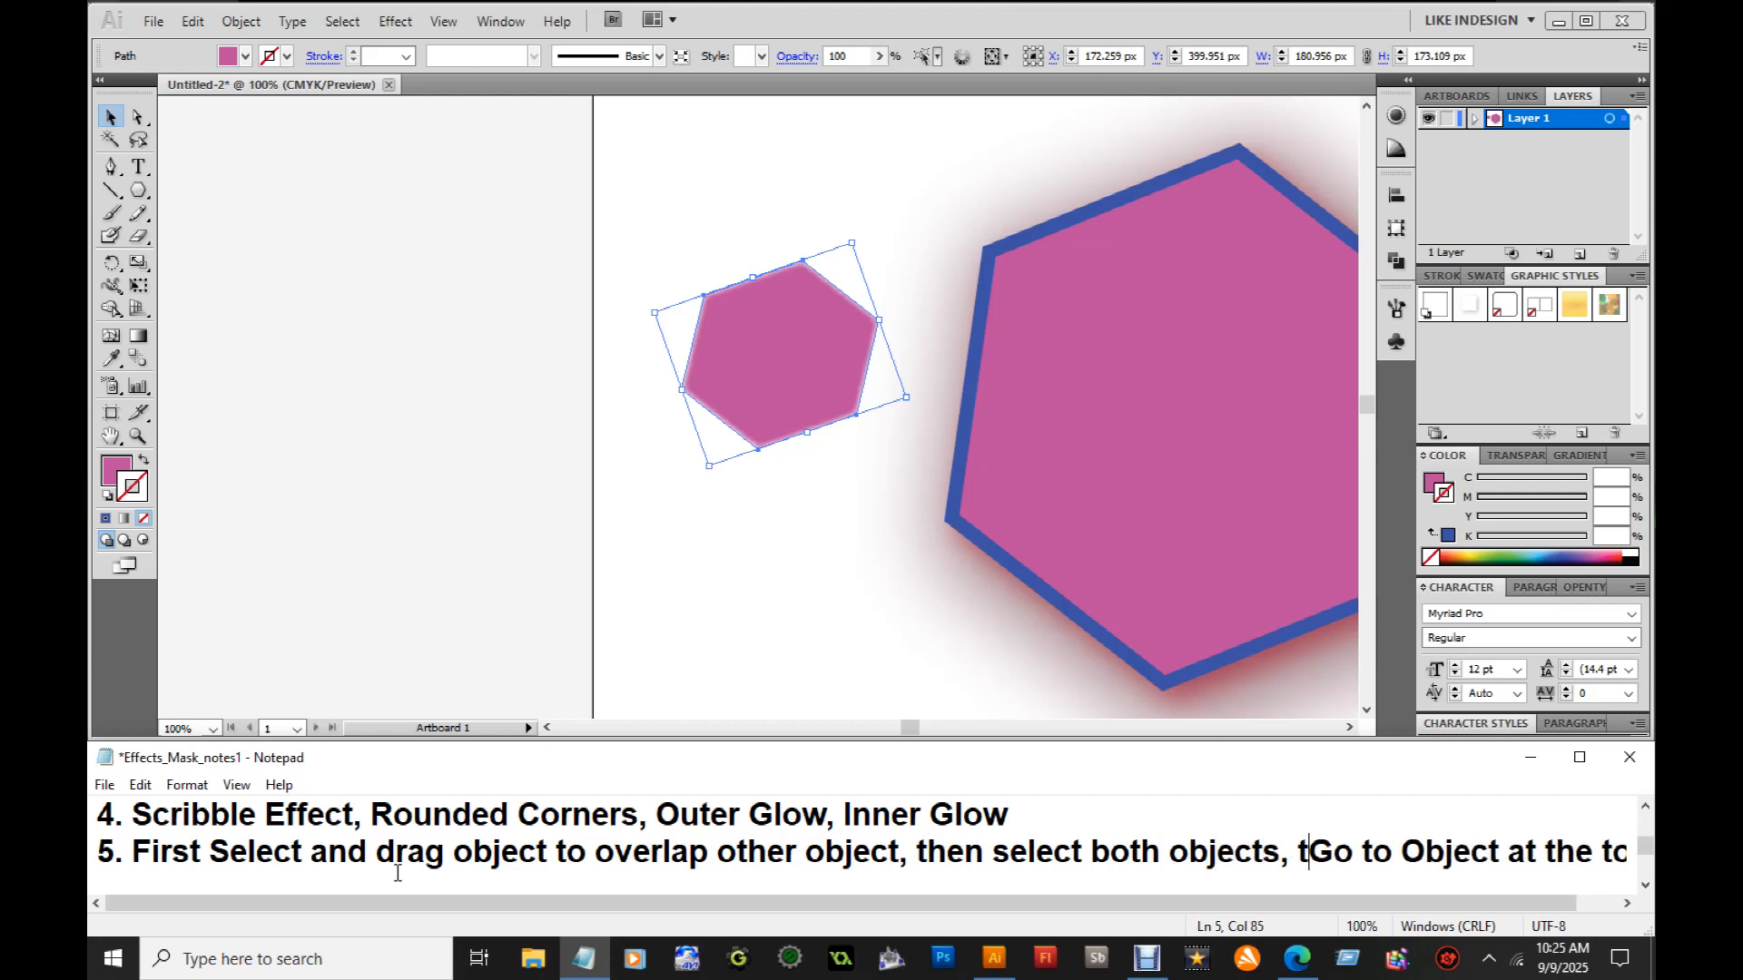
In Illustrator, move the small hexagon to overlap the large hexagon's left edge and change its fill to red
left_click(836, 359)
left_click_drag(826, 372, 947, 387)
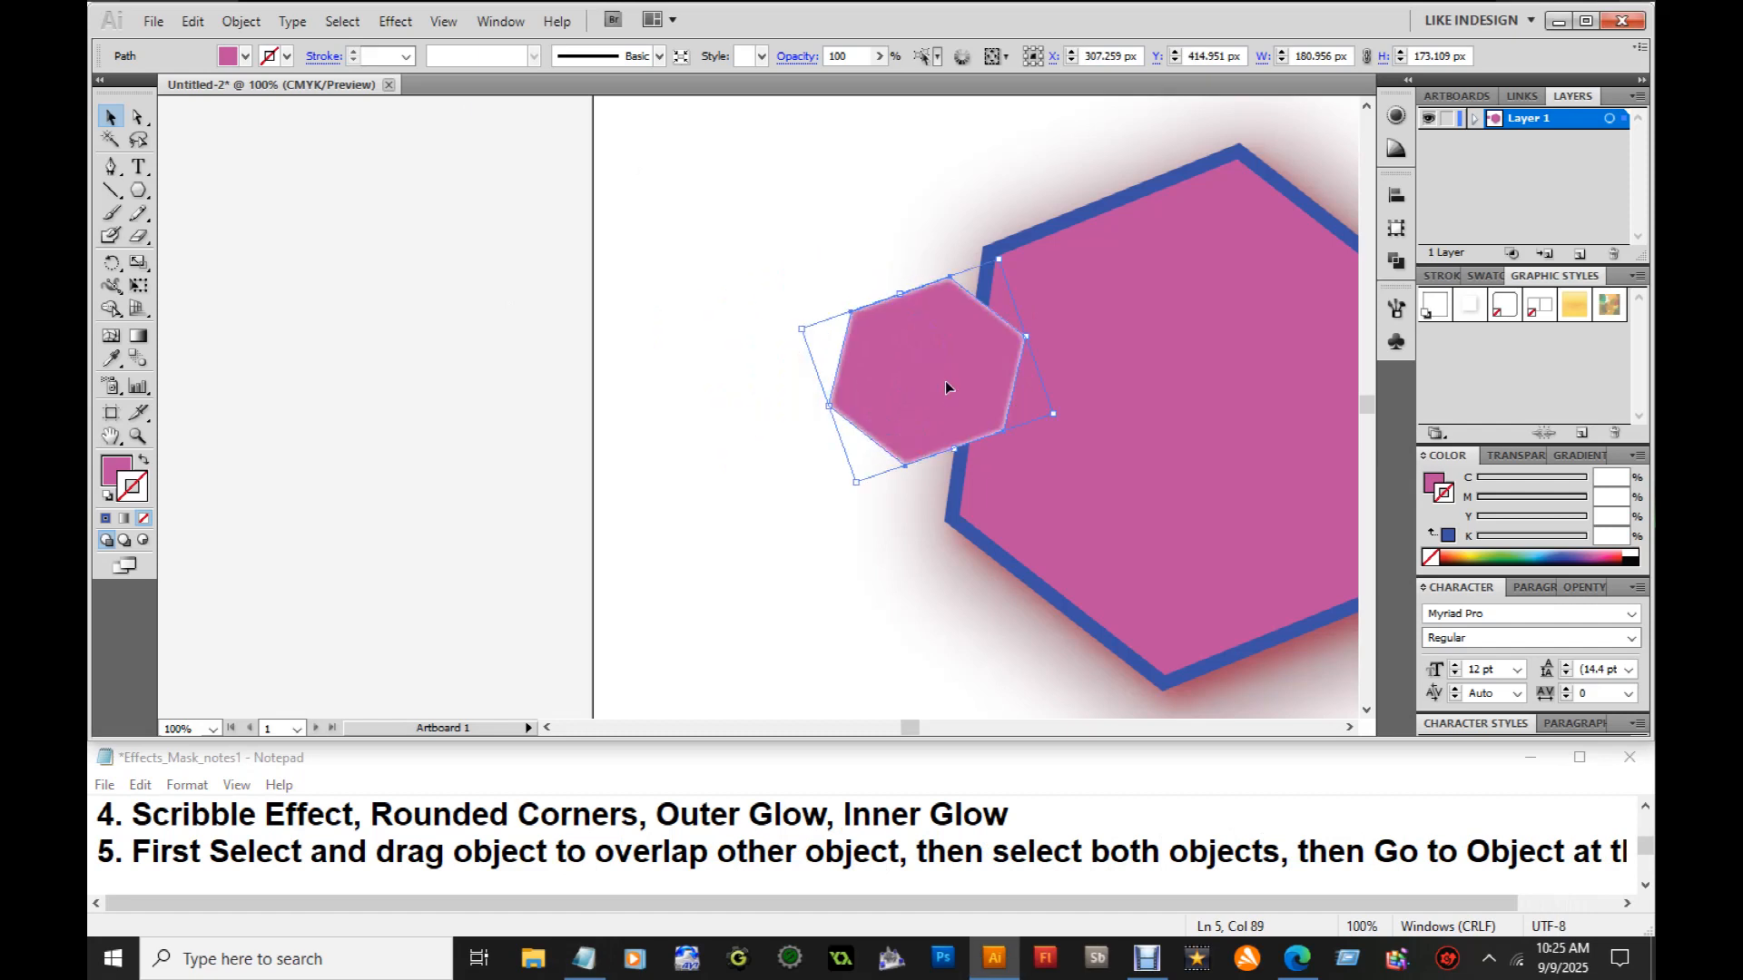
left_click(123, 470)
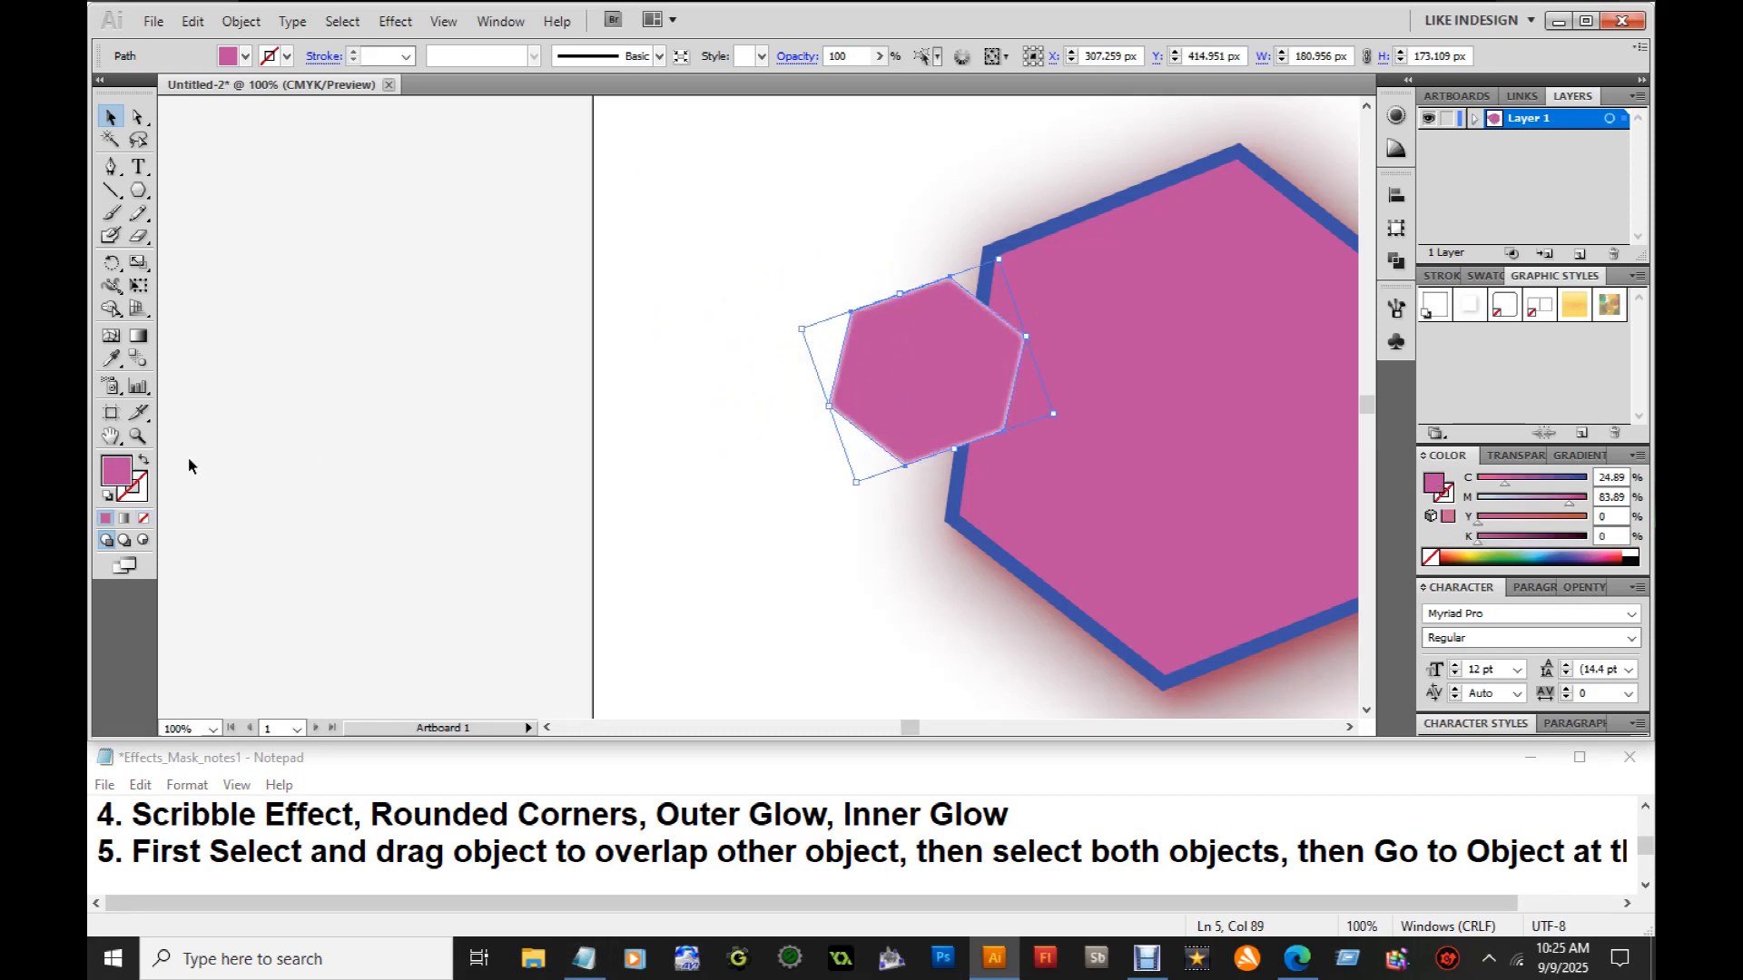
double_click(123, 470)
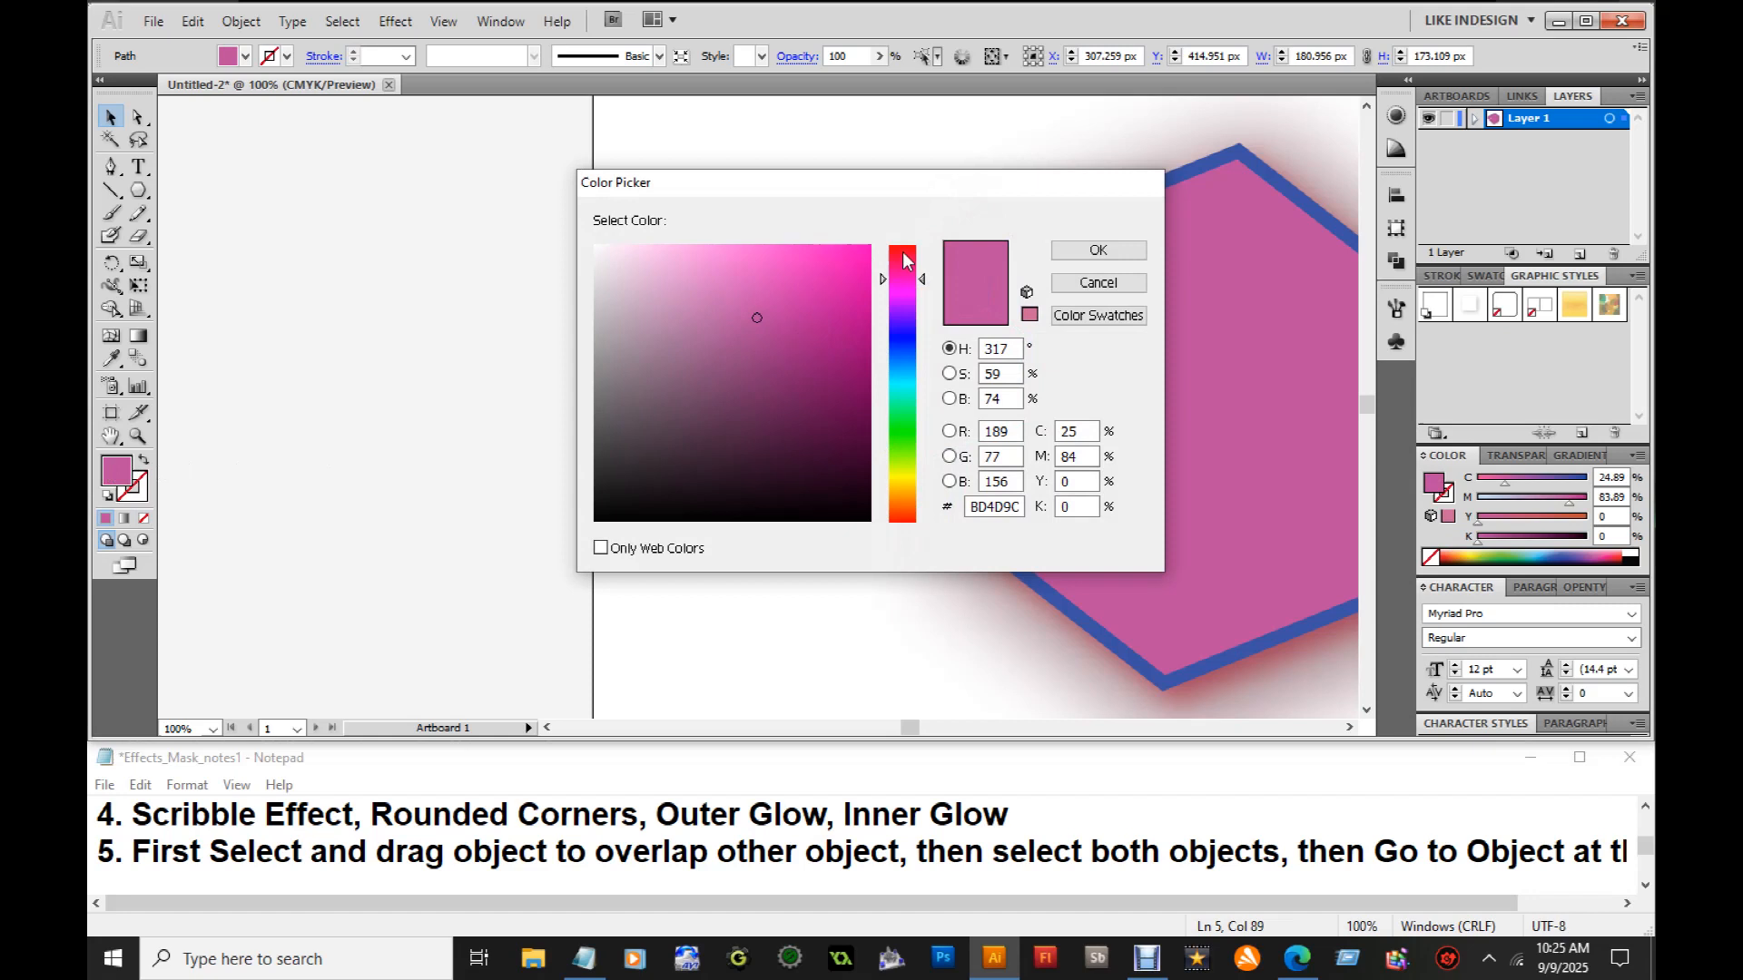
left_click(902, 253)
left_click(1096, 255)
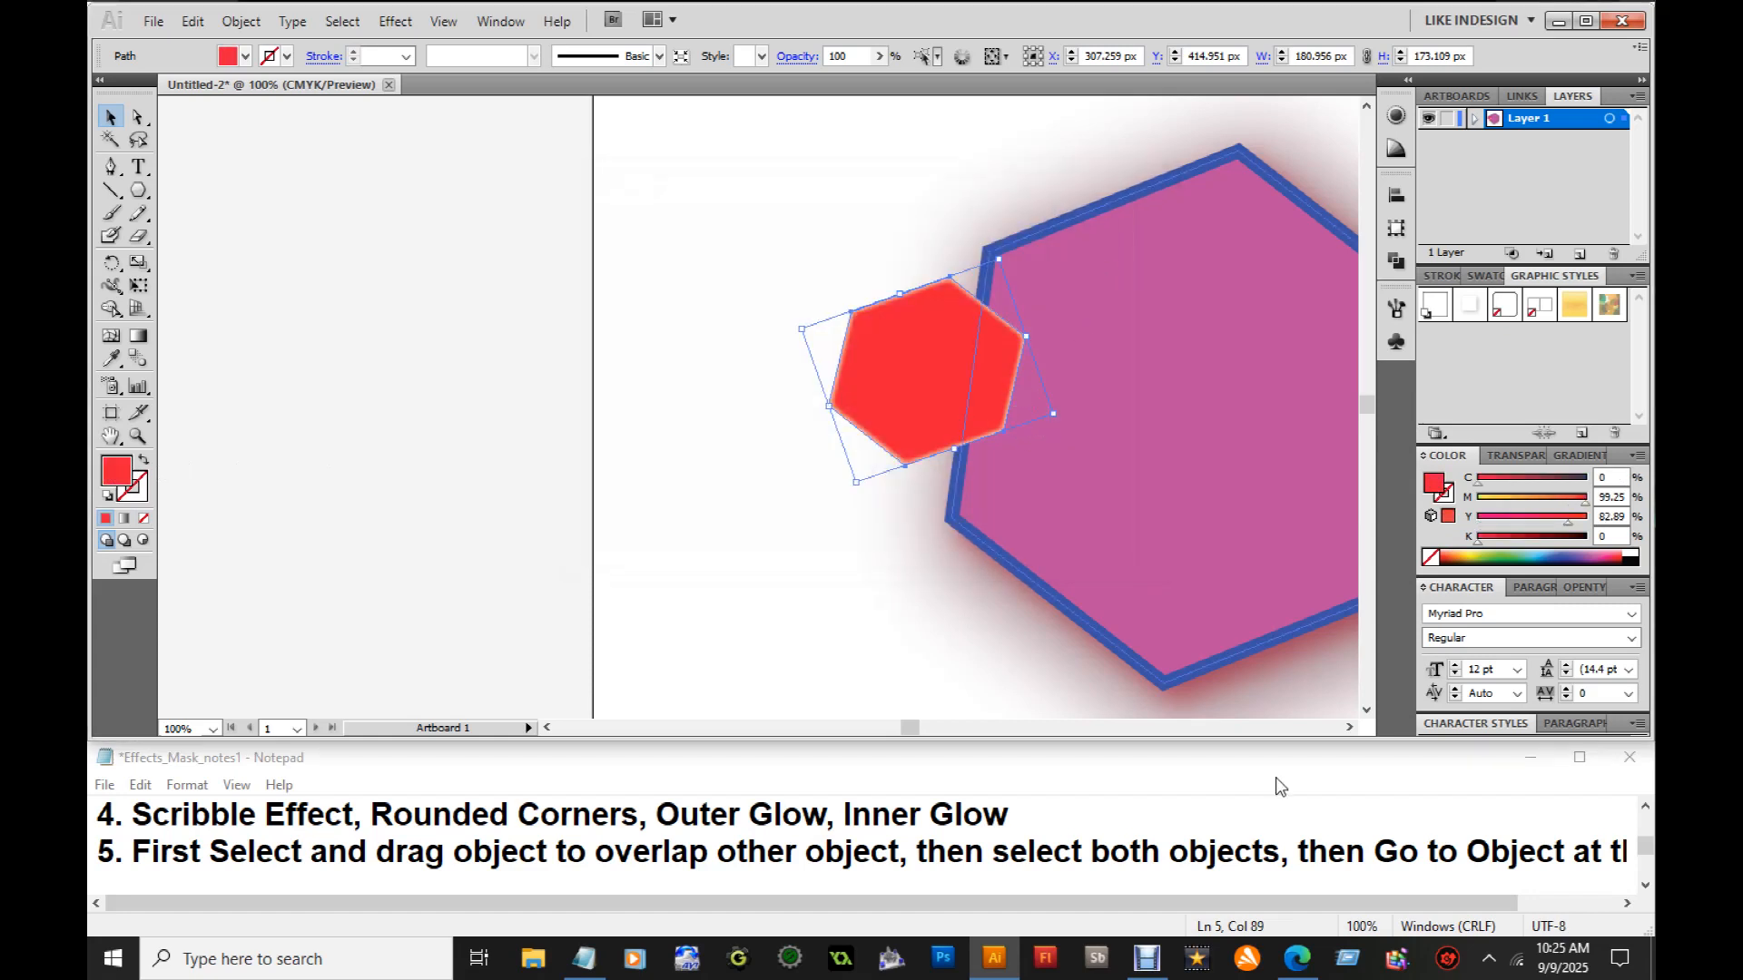
Select both overlapping hexagons and make a clipping mask from them
left_click_drag(1331, 903, 1499, 896)
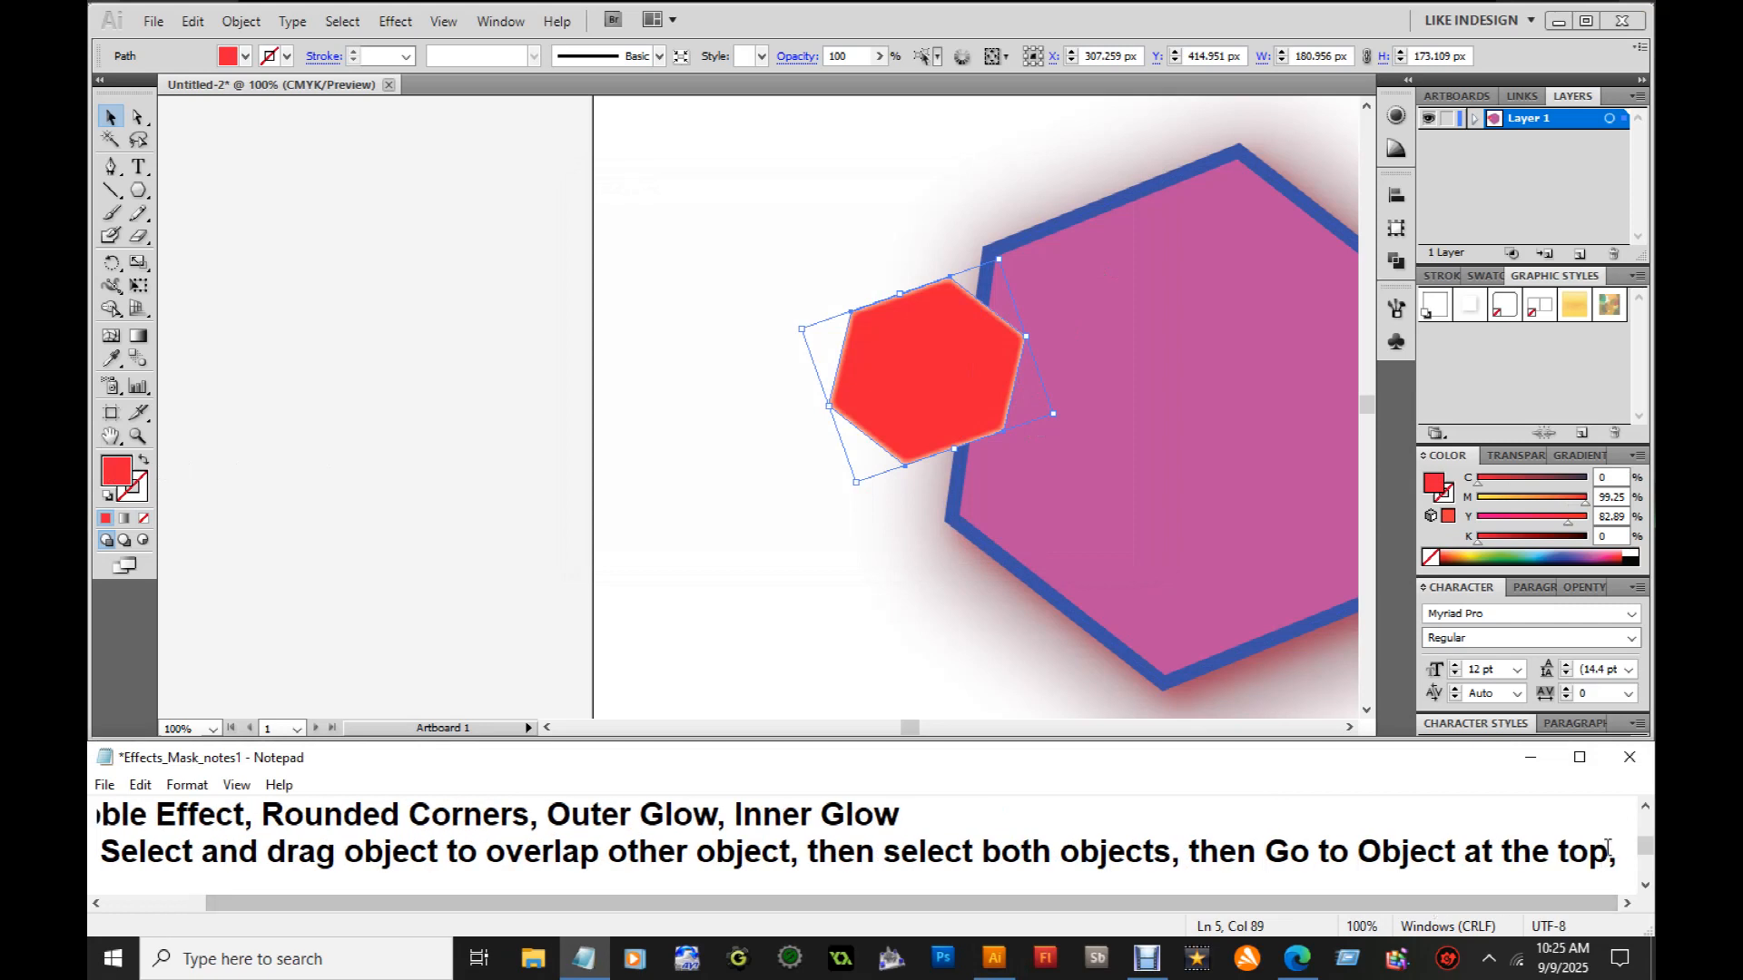
left_click(1134, 547, "shift")
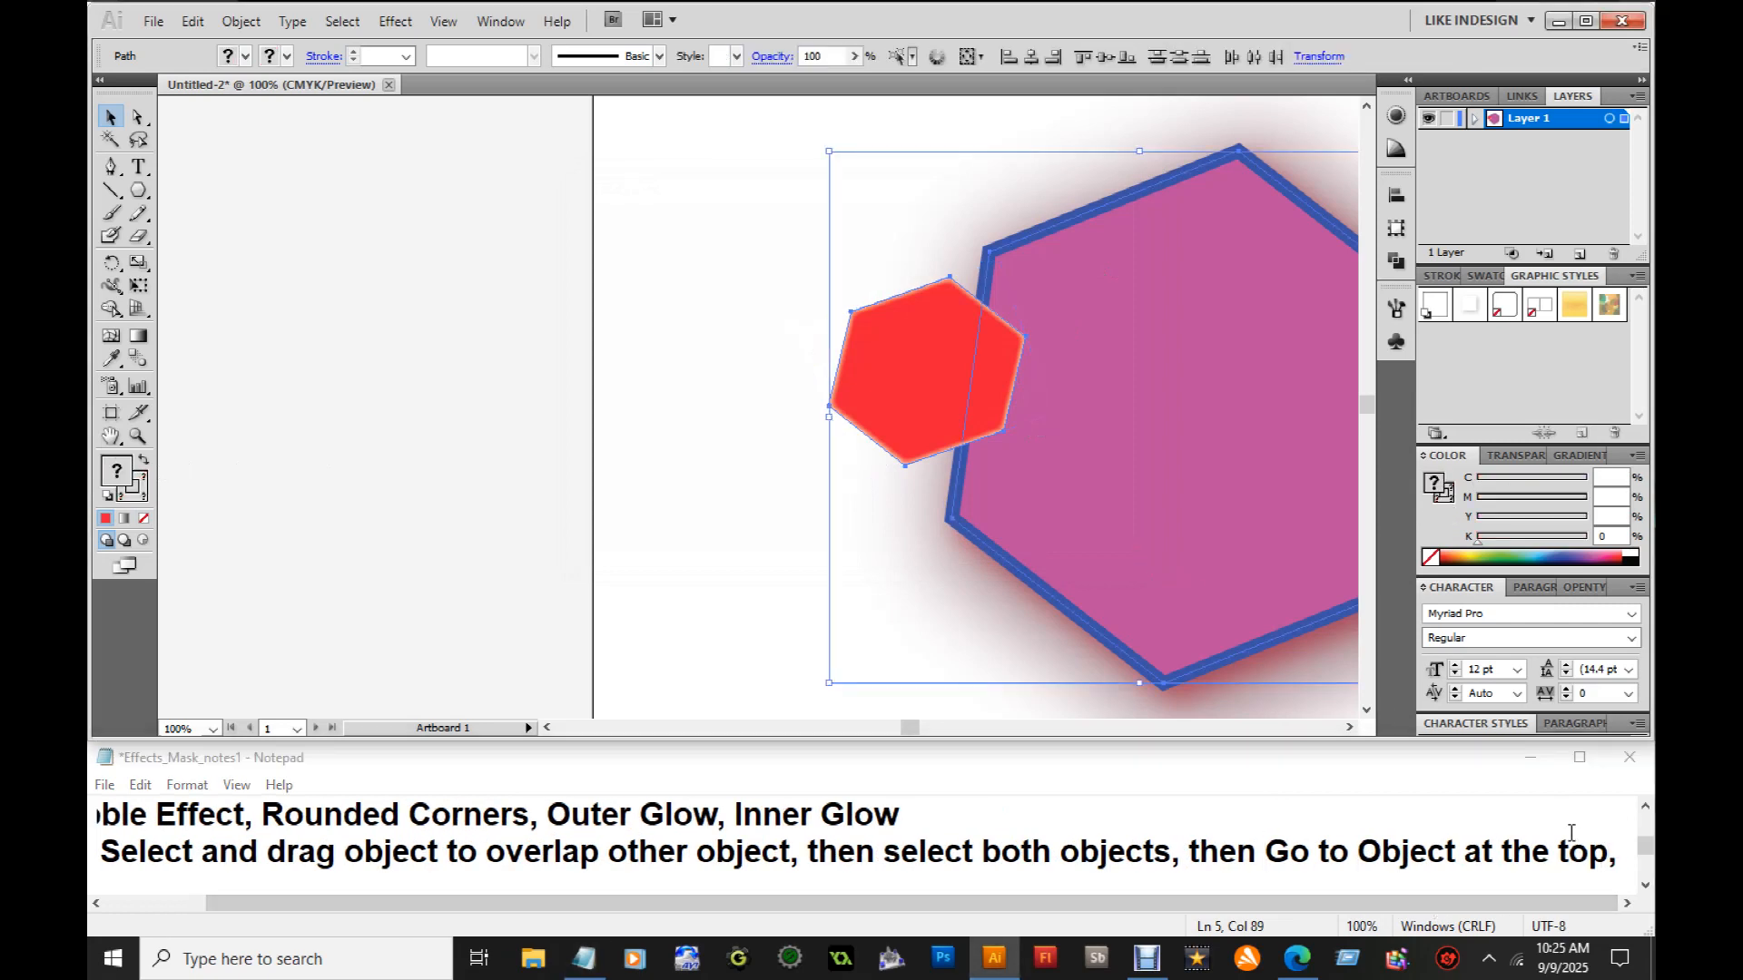
left_click(240, 21)
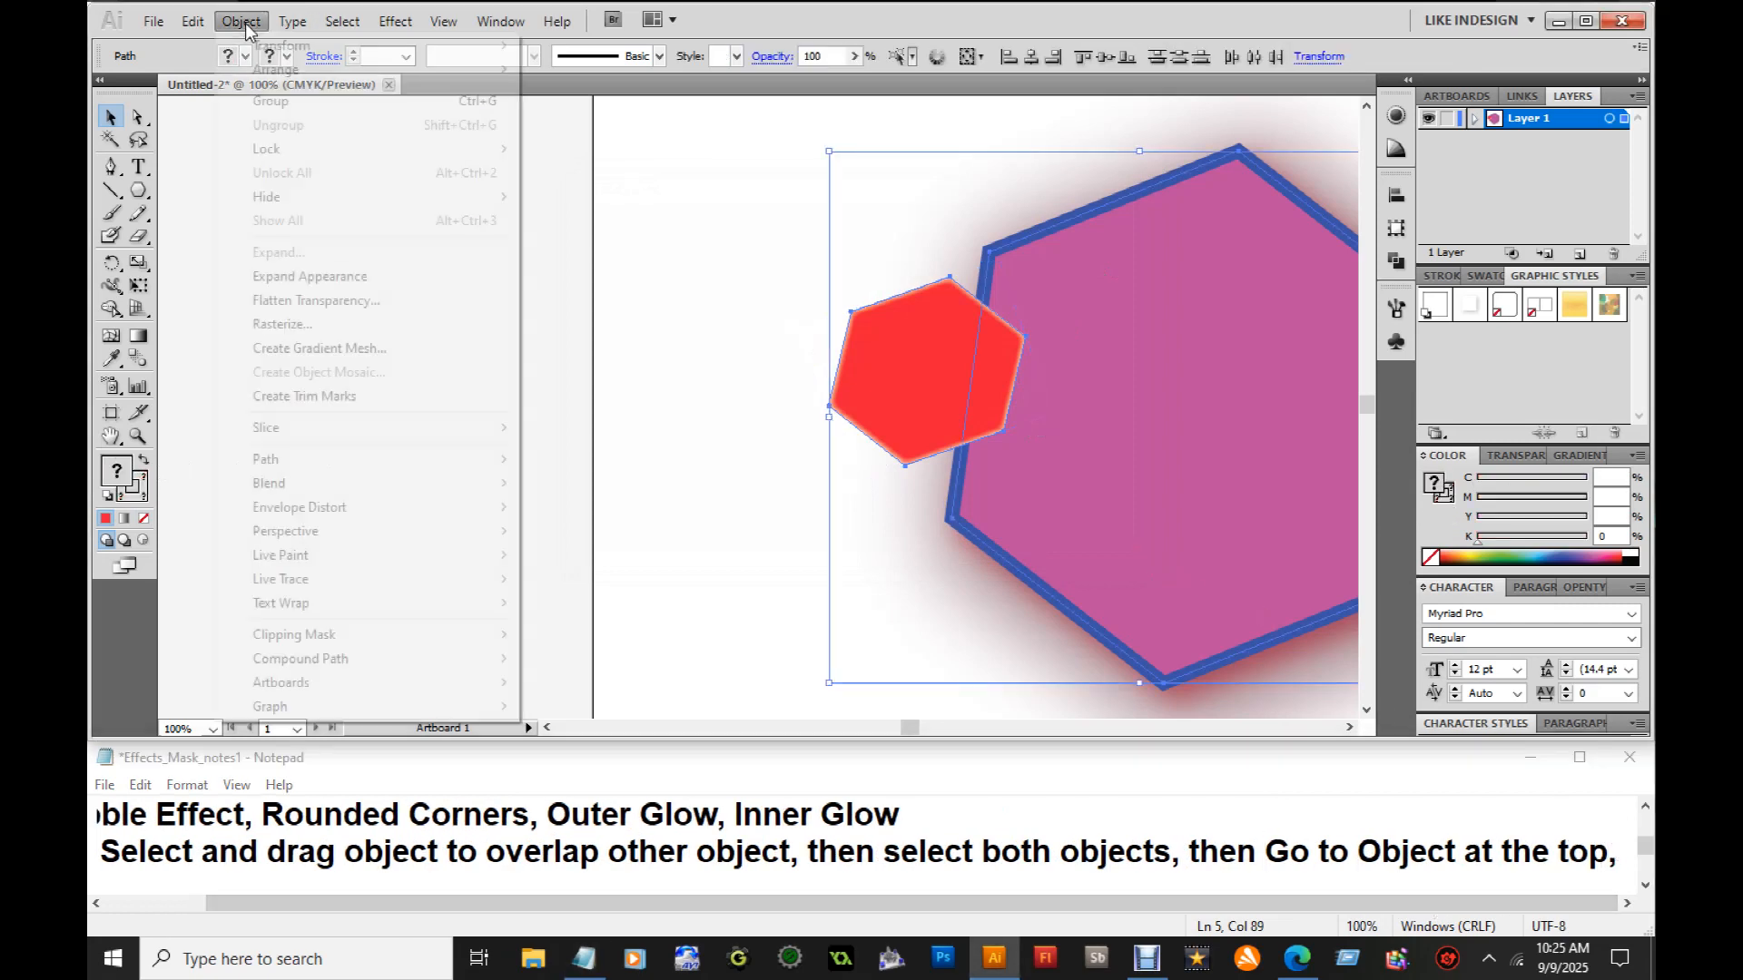
mouse_move(332, 635)
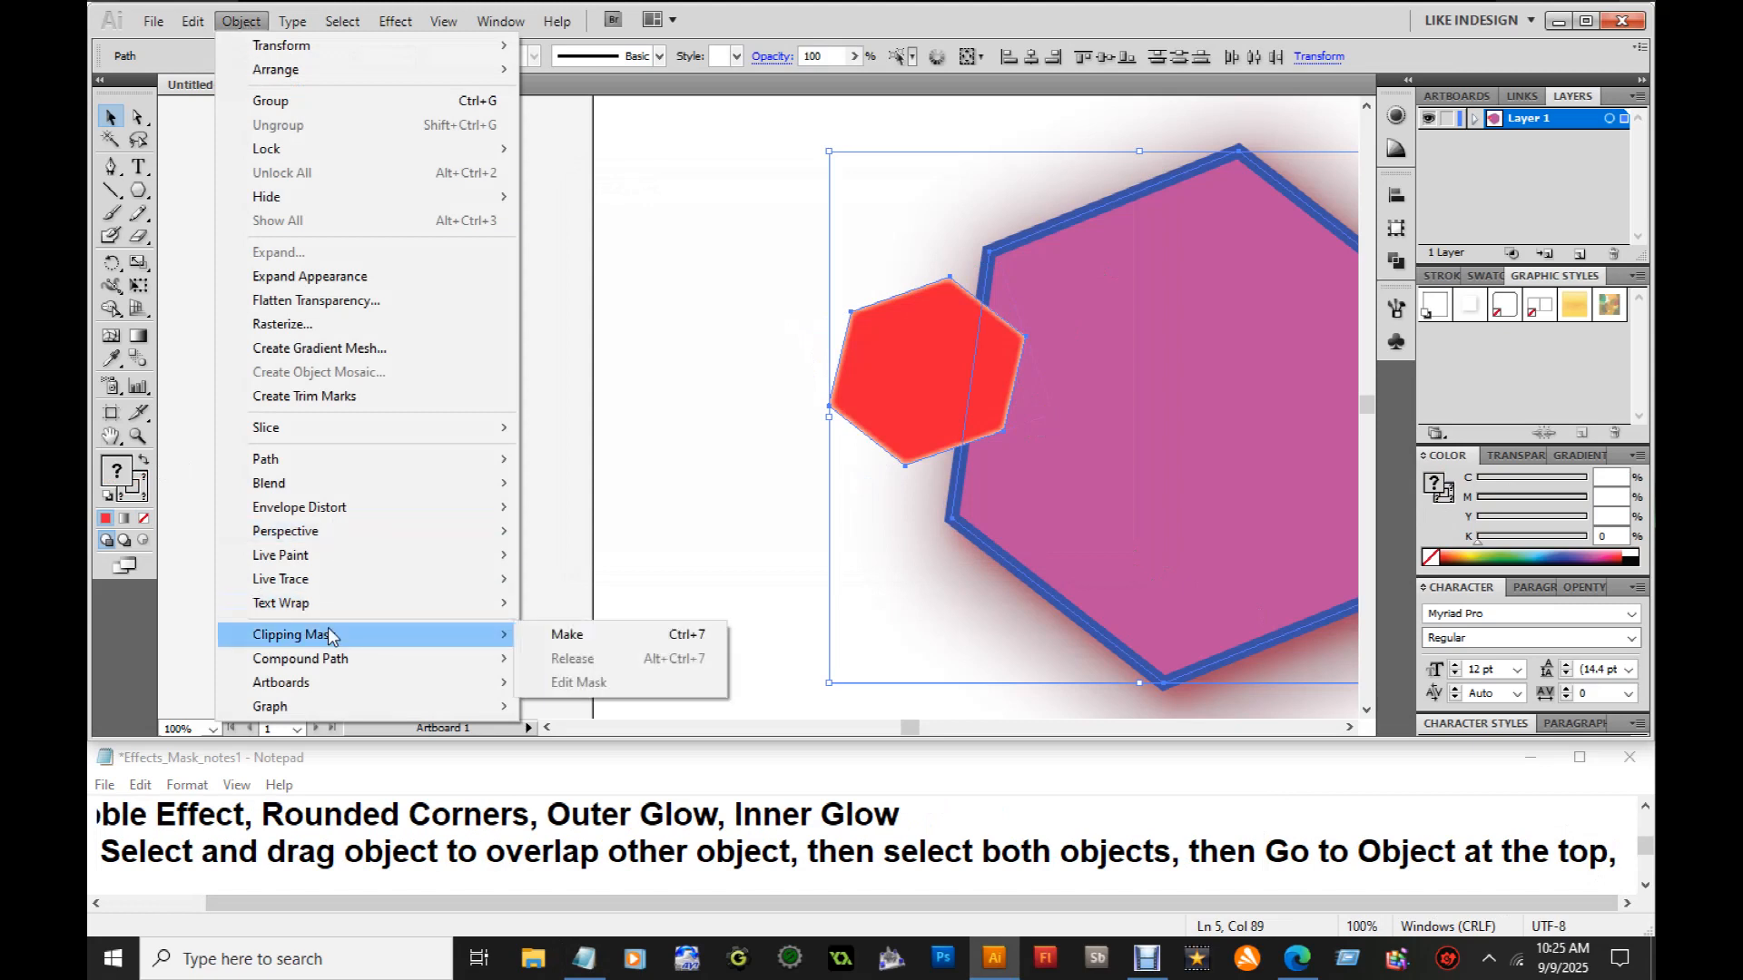
left_click(623, 640)
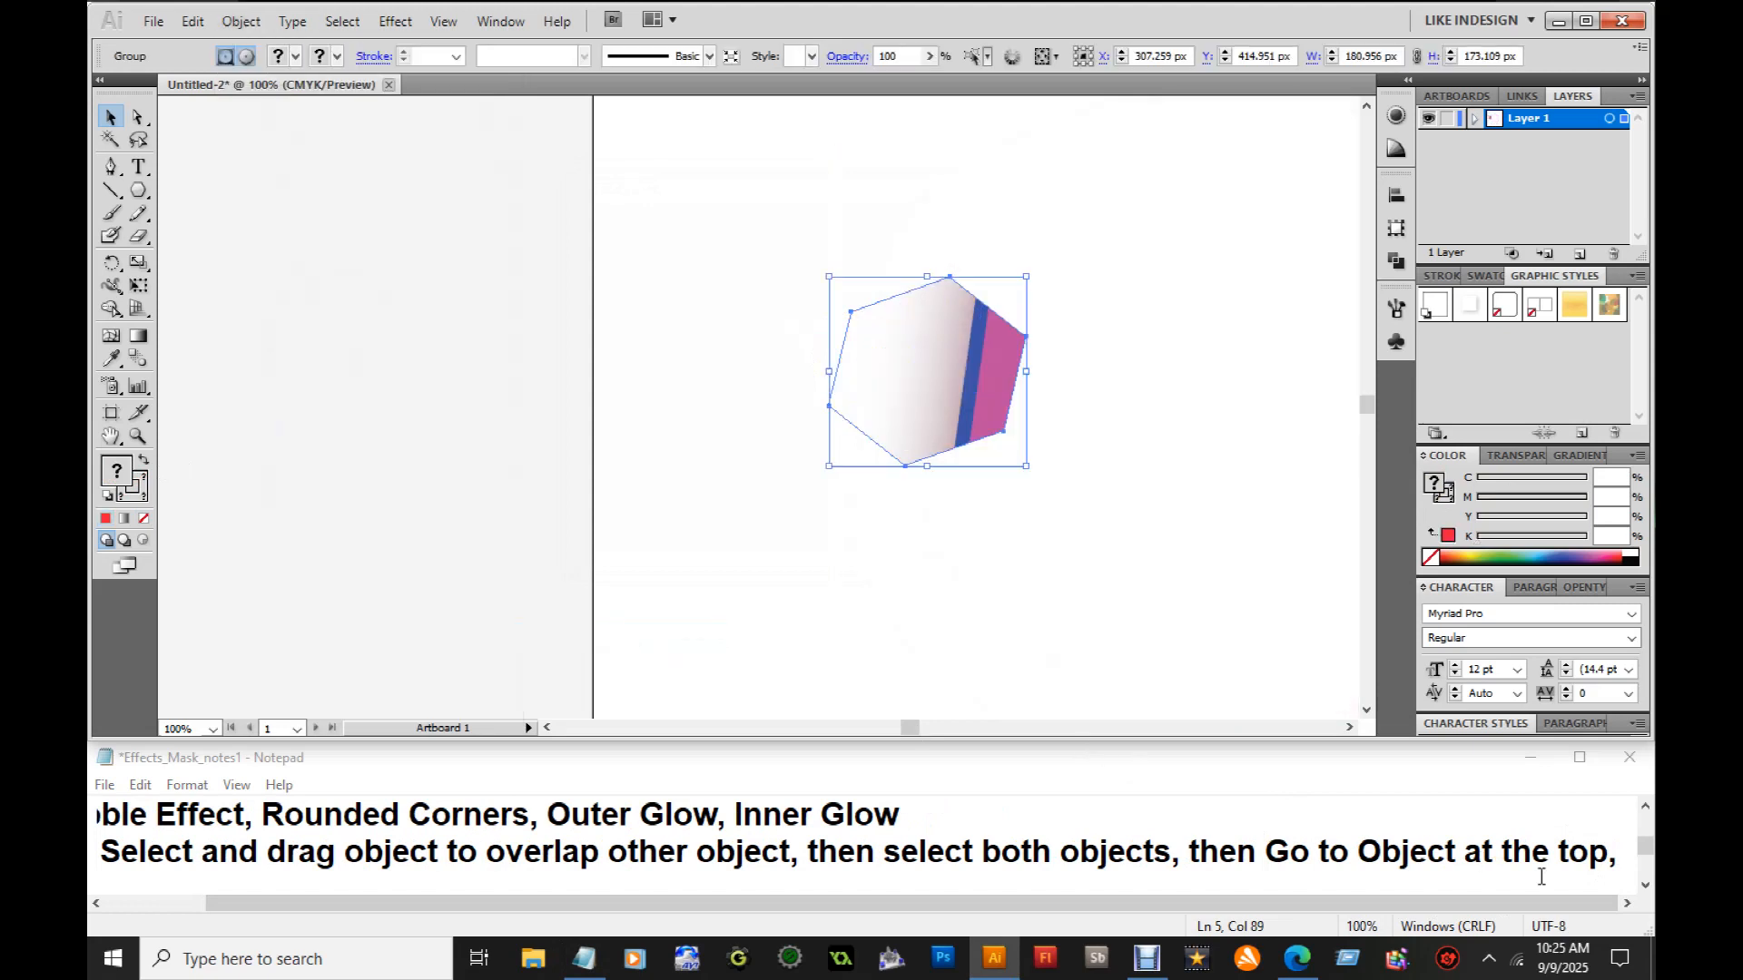
Extend note 5 in Notepad with "then Clipping Mask"
left_click(1616, 855)
type("then ")
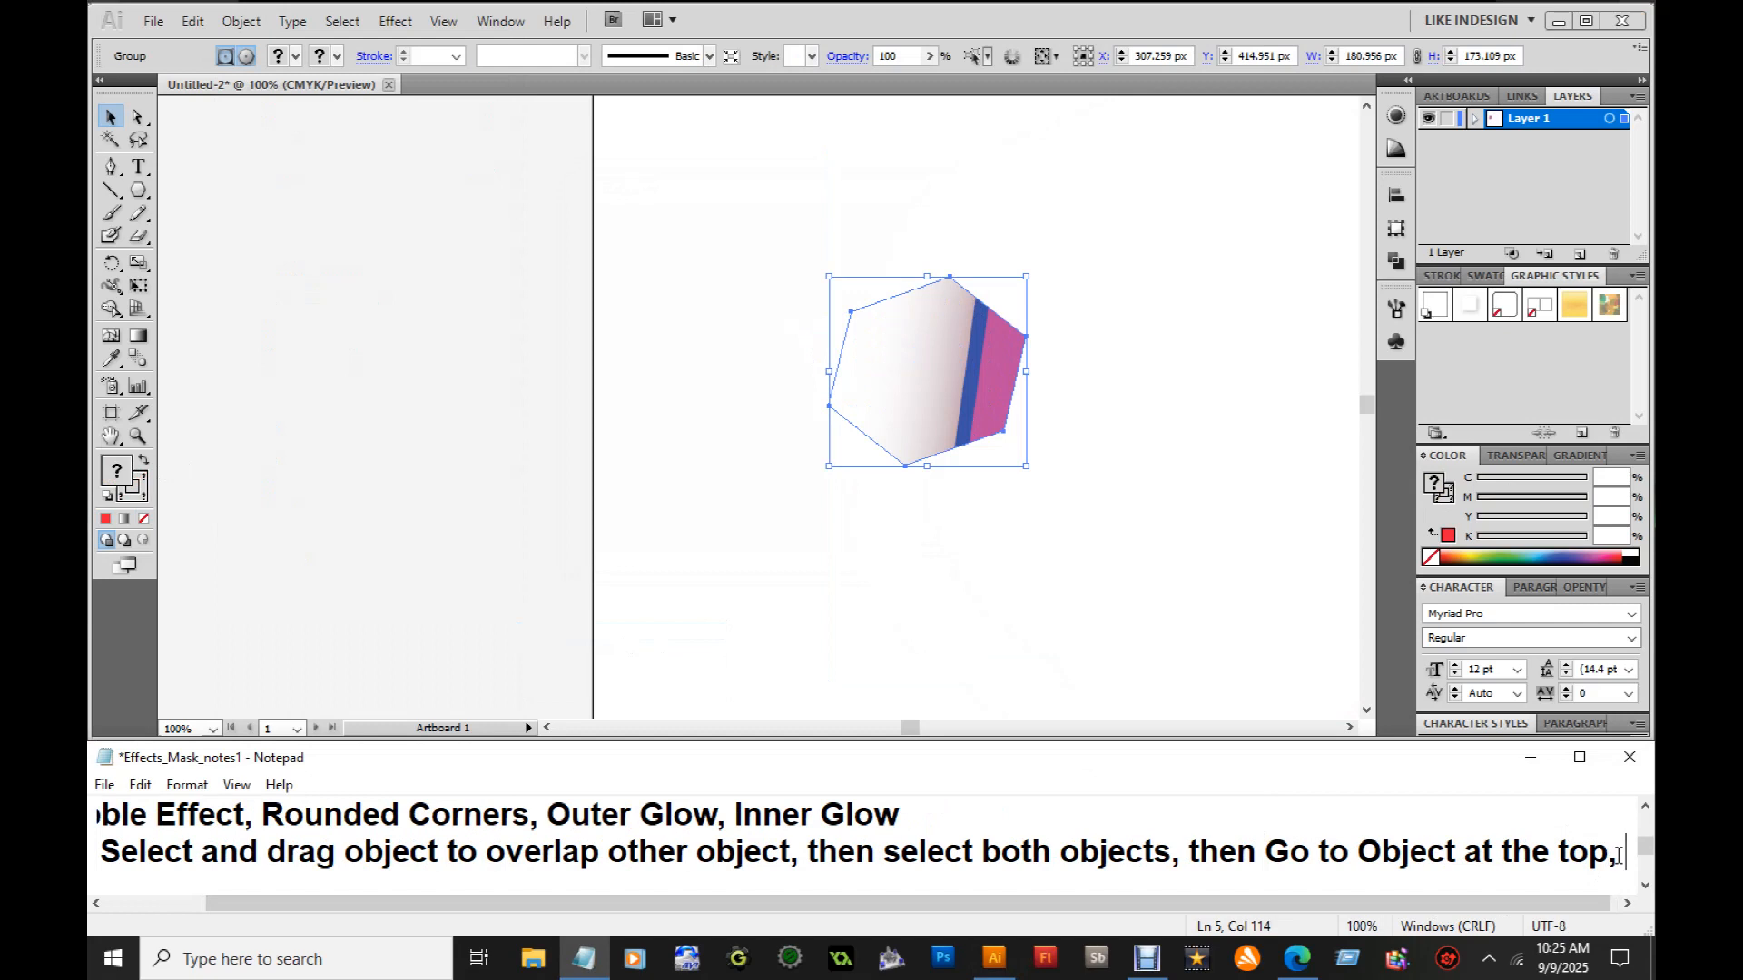
type("C")
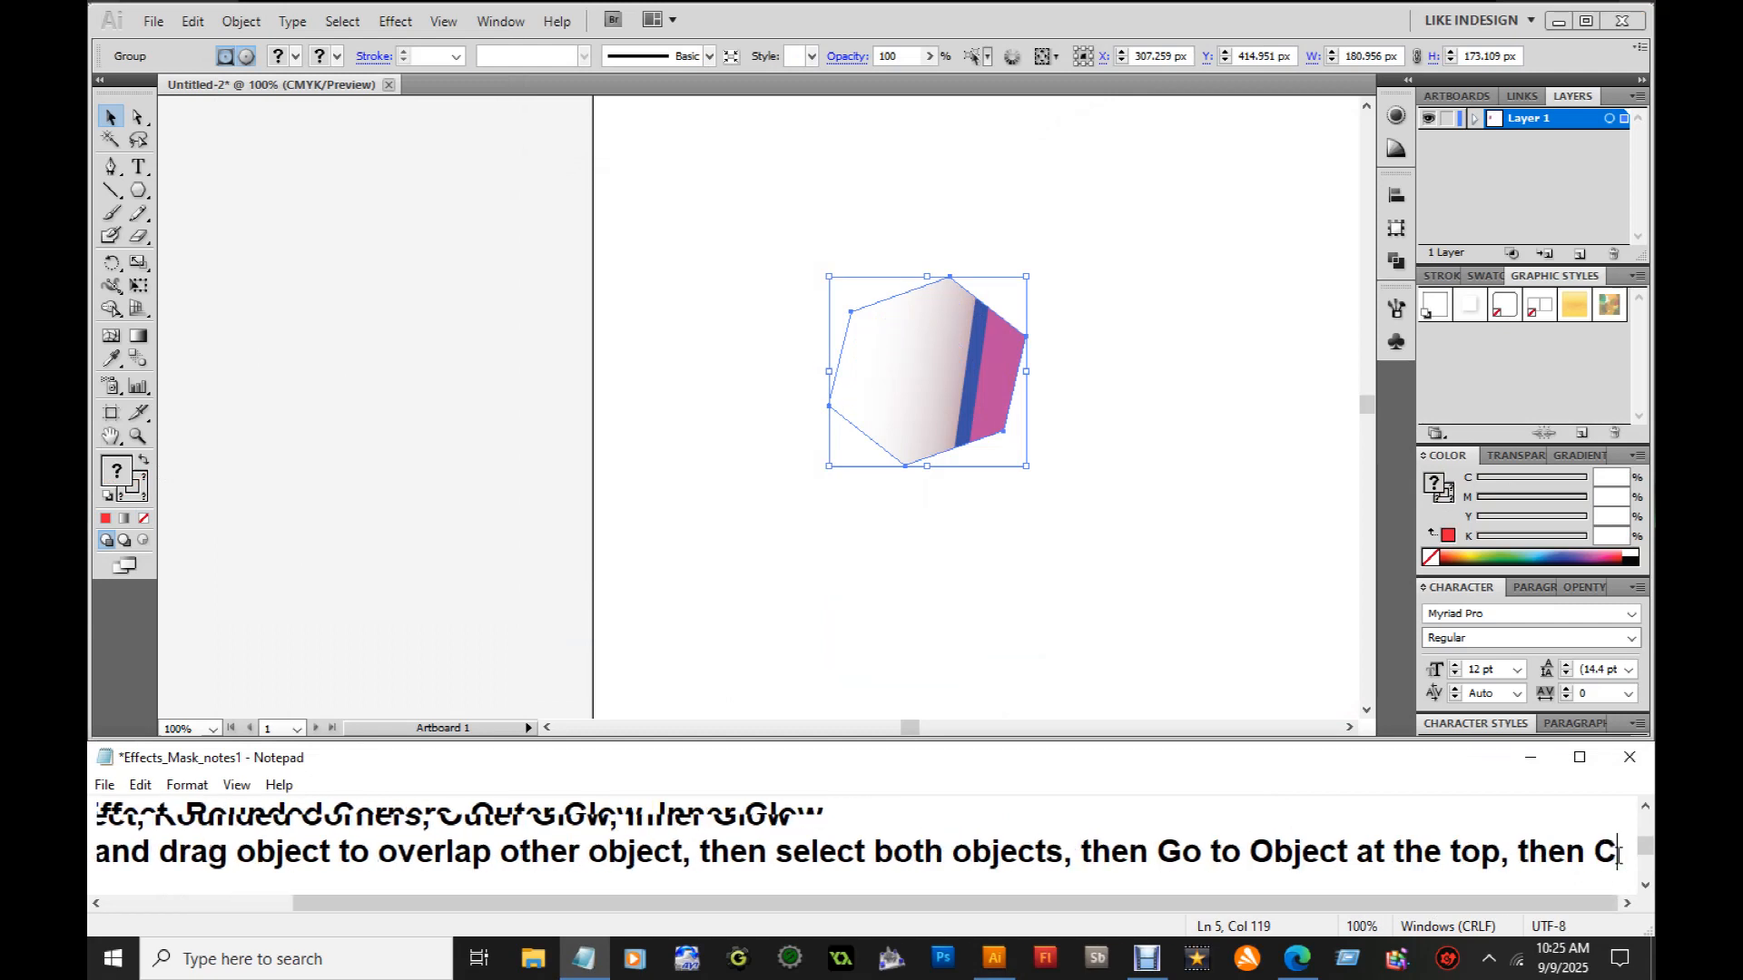
type("lipping Mask")
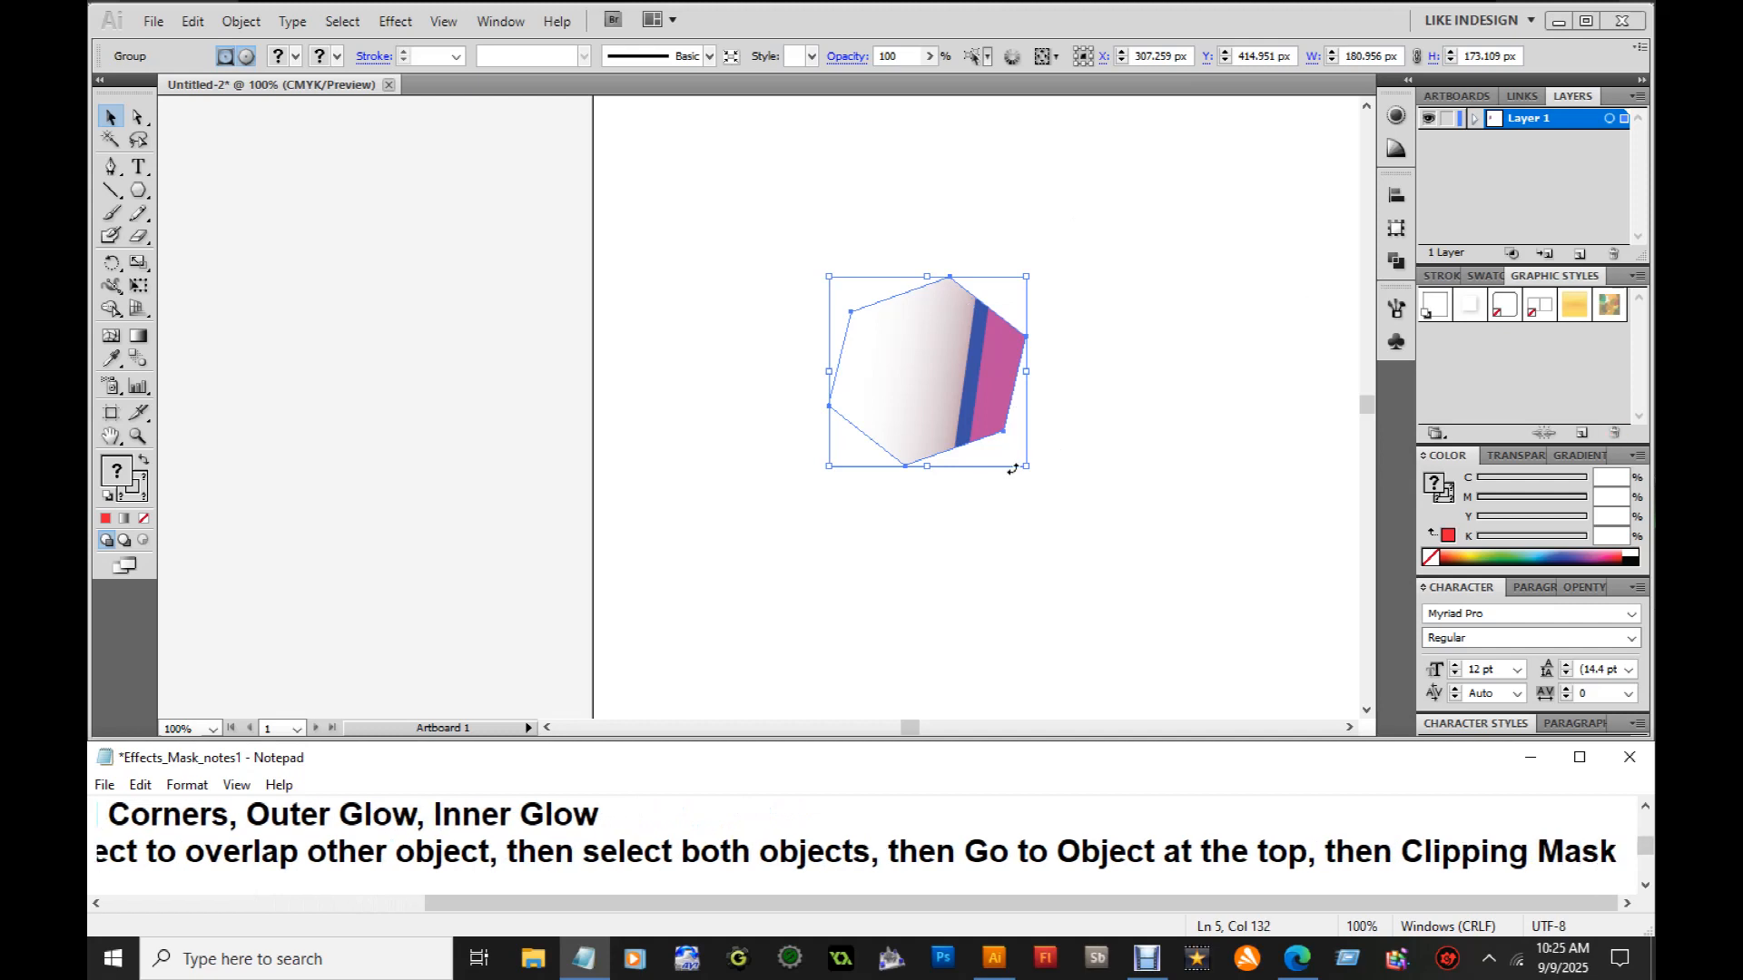
Shift the clipped hexagon group about 27 px to the right in Illustrator and deselect it
left_click(1080, 531)
left_click_drag(889, 405, 919, 401)
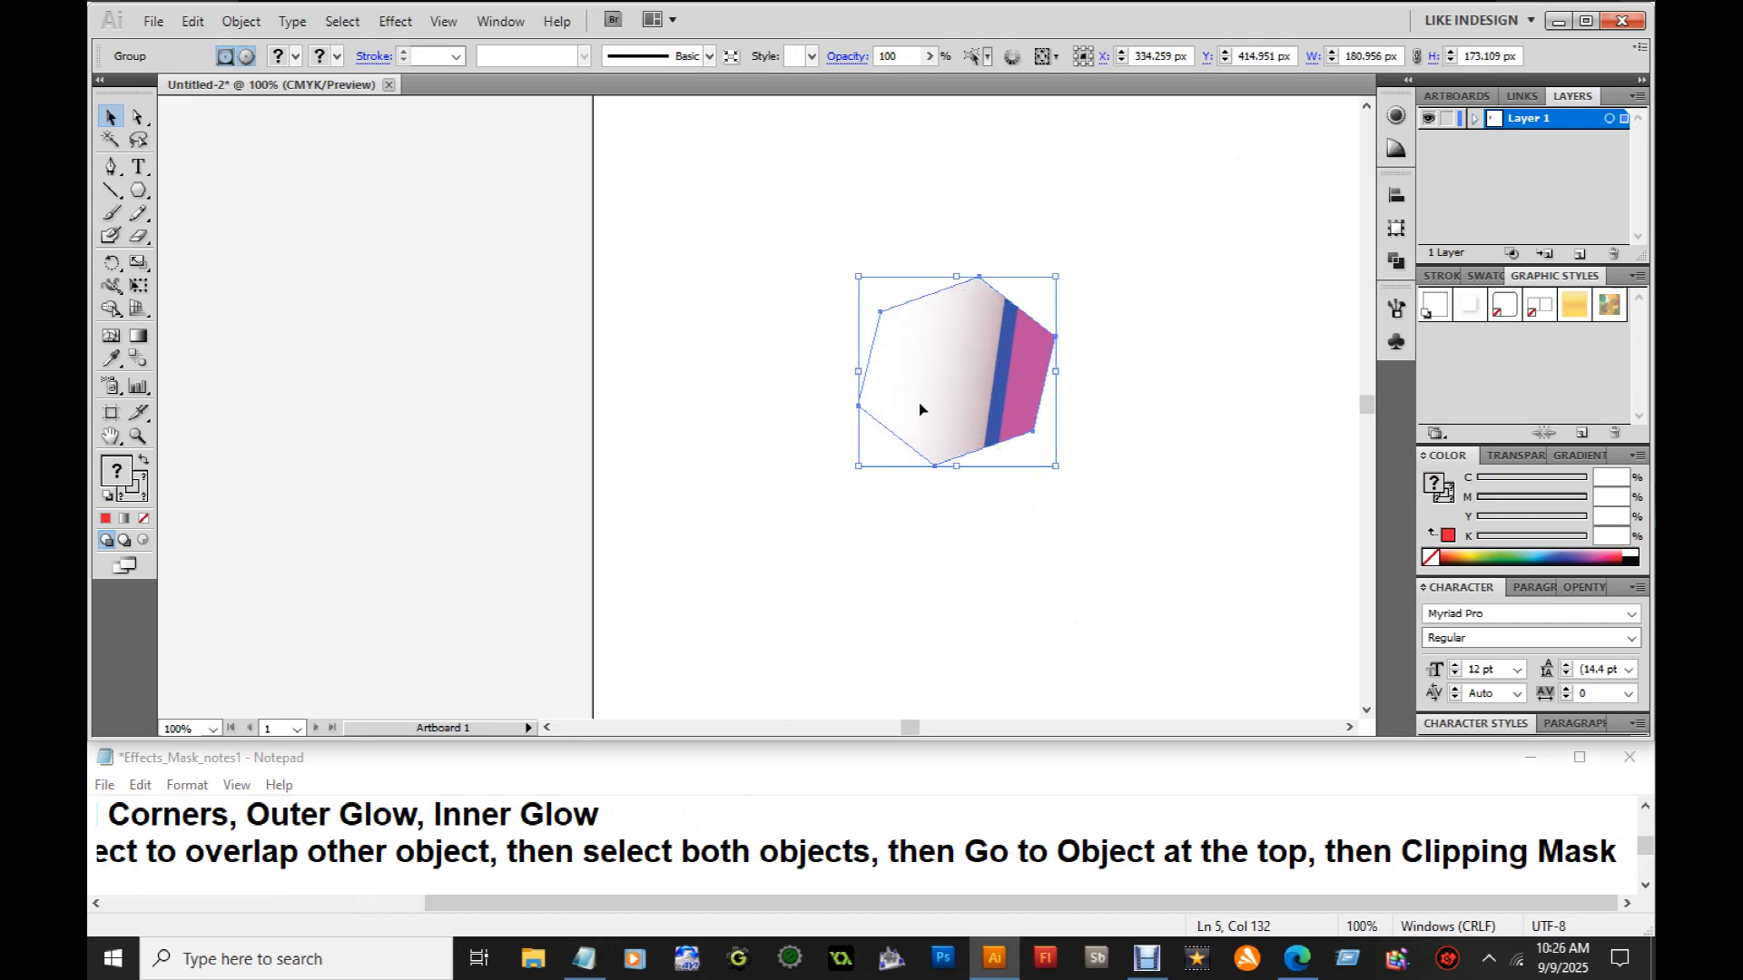
left_click(1169, 456)
Move the large hexagon to the left inside the clipping mask with the Direct Selection tool
left_click(138, 117)
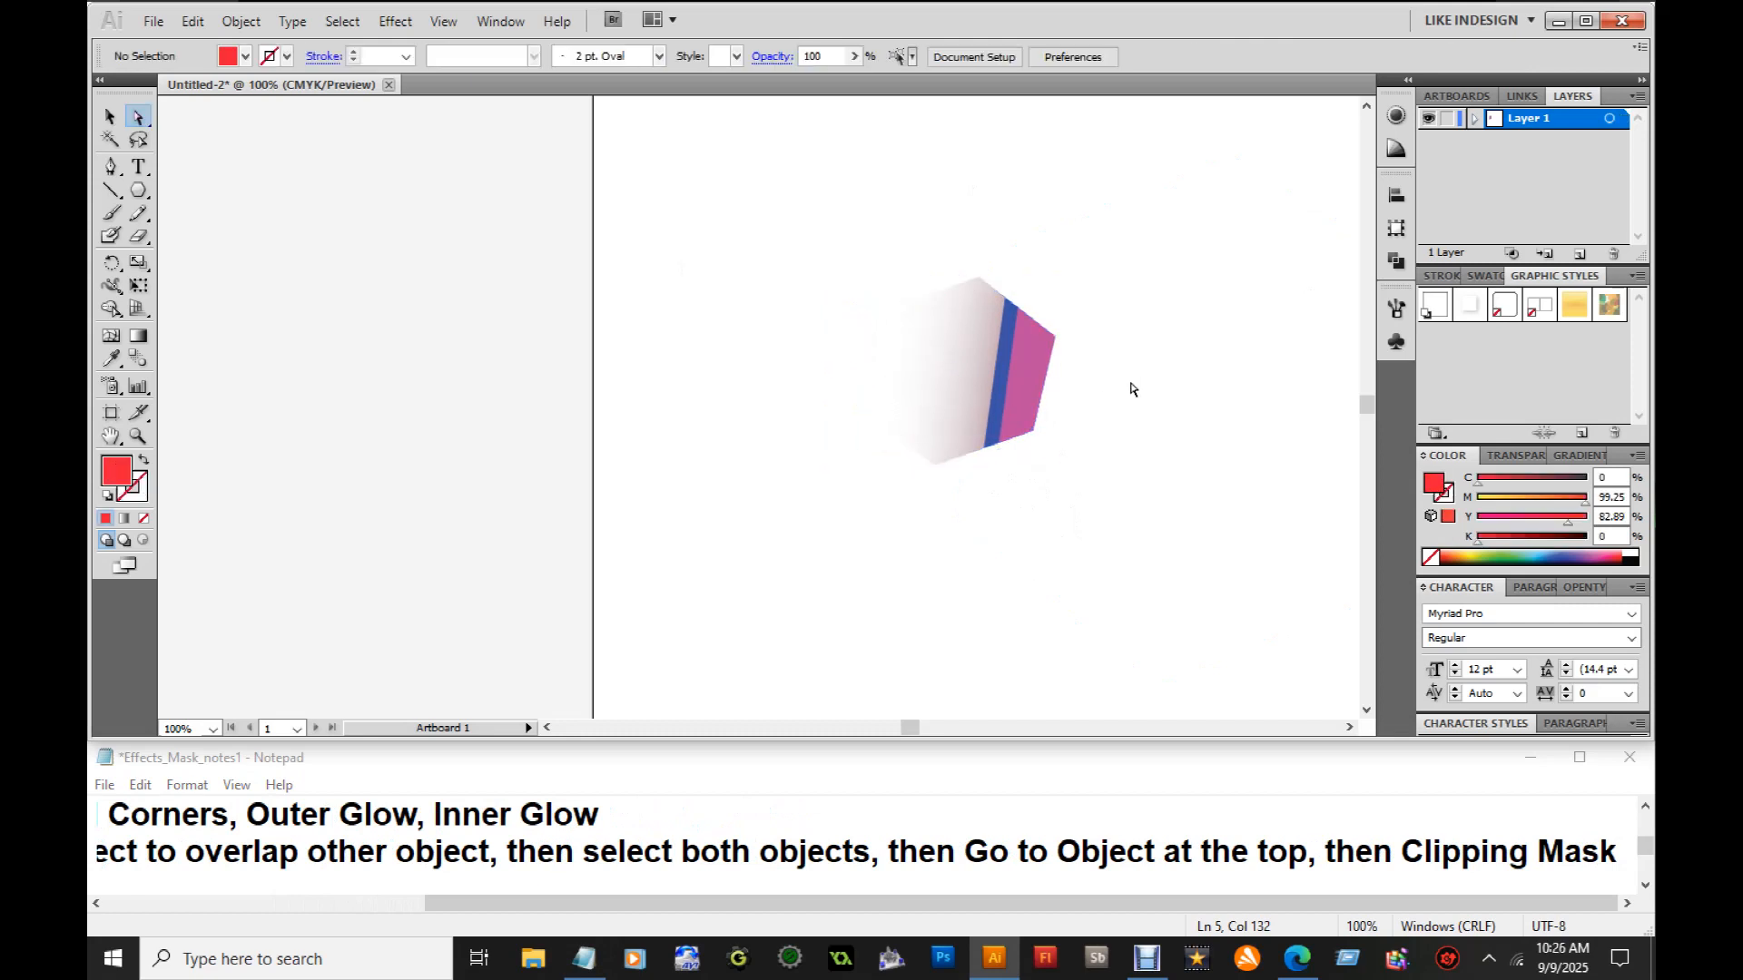
left_click(1014, 345)
left_click_drag(1015, 345, 939, 347)
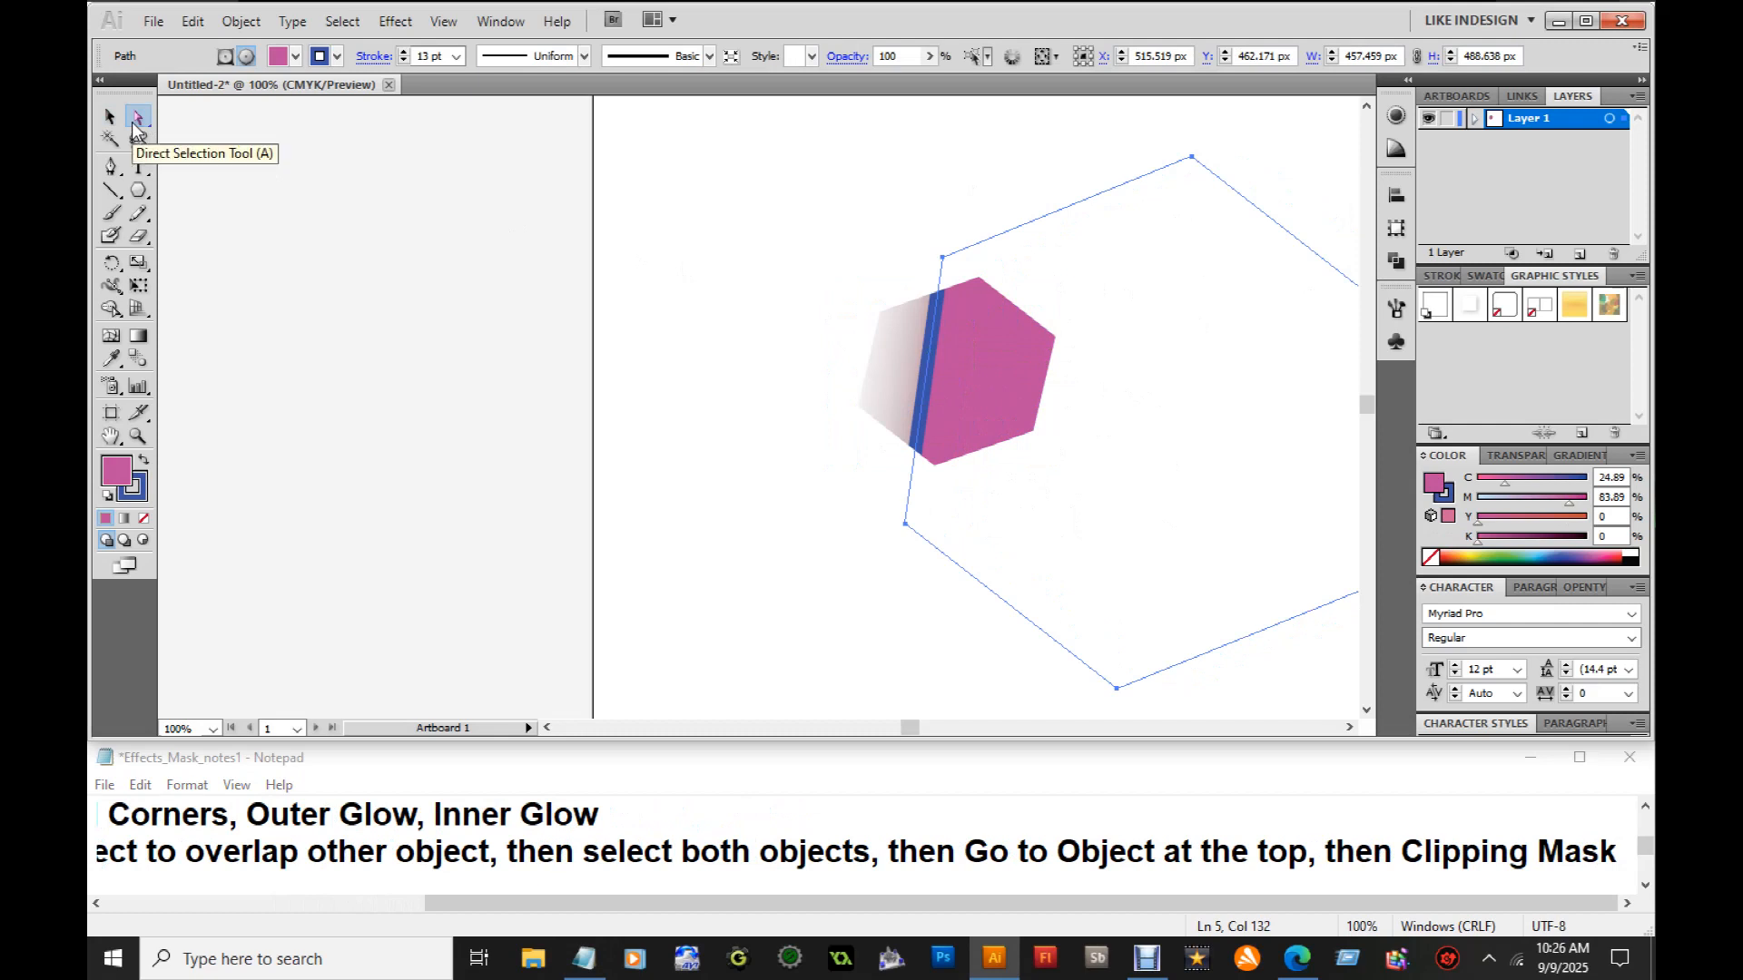
Extend note 5 in Notepad with ", use the Direct Select Tool to drag object to the side to see more of object"
left_click(1623, 851)
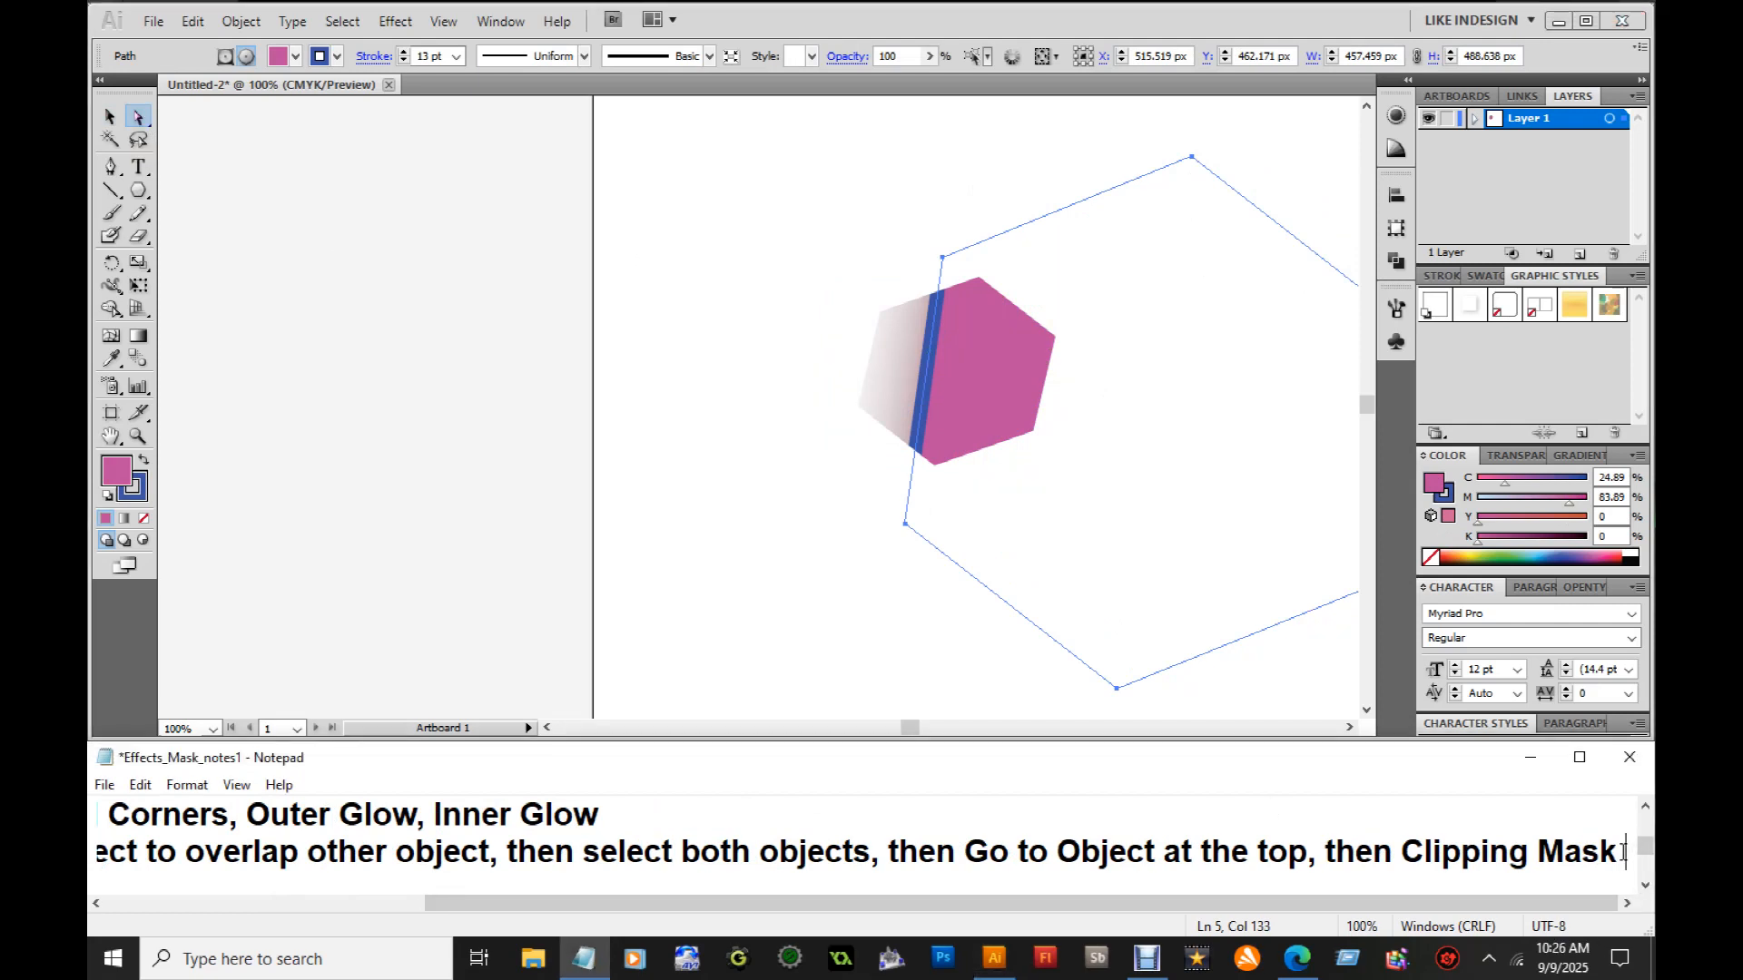
key("BackSpace")
type(", us")
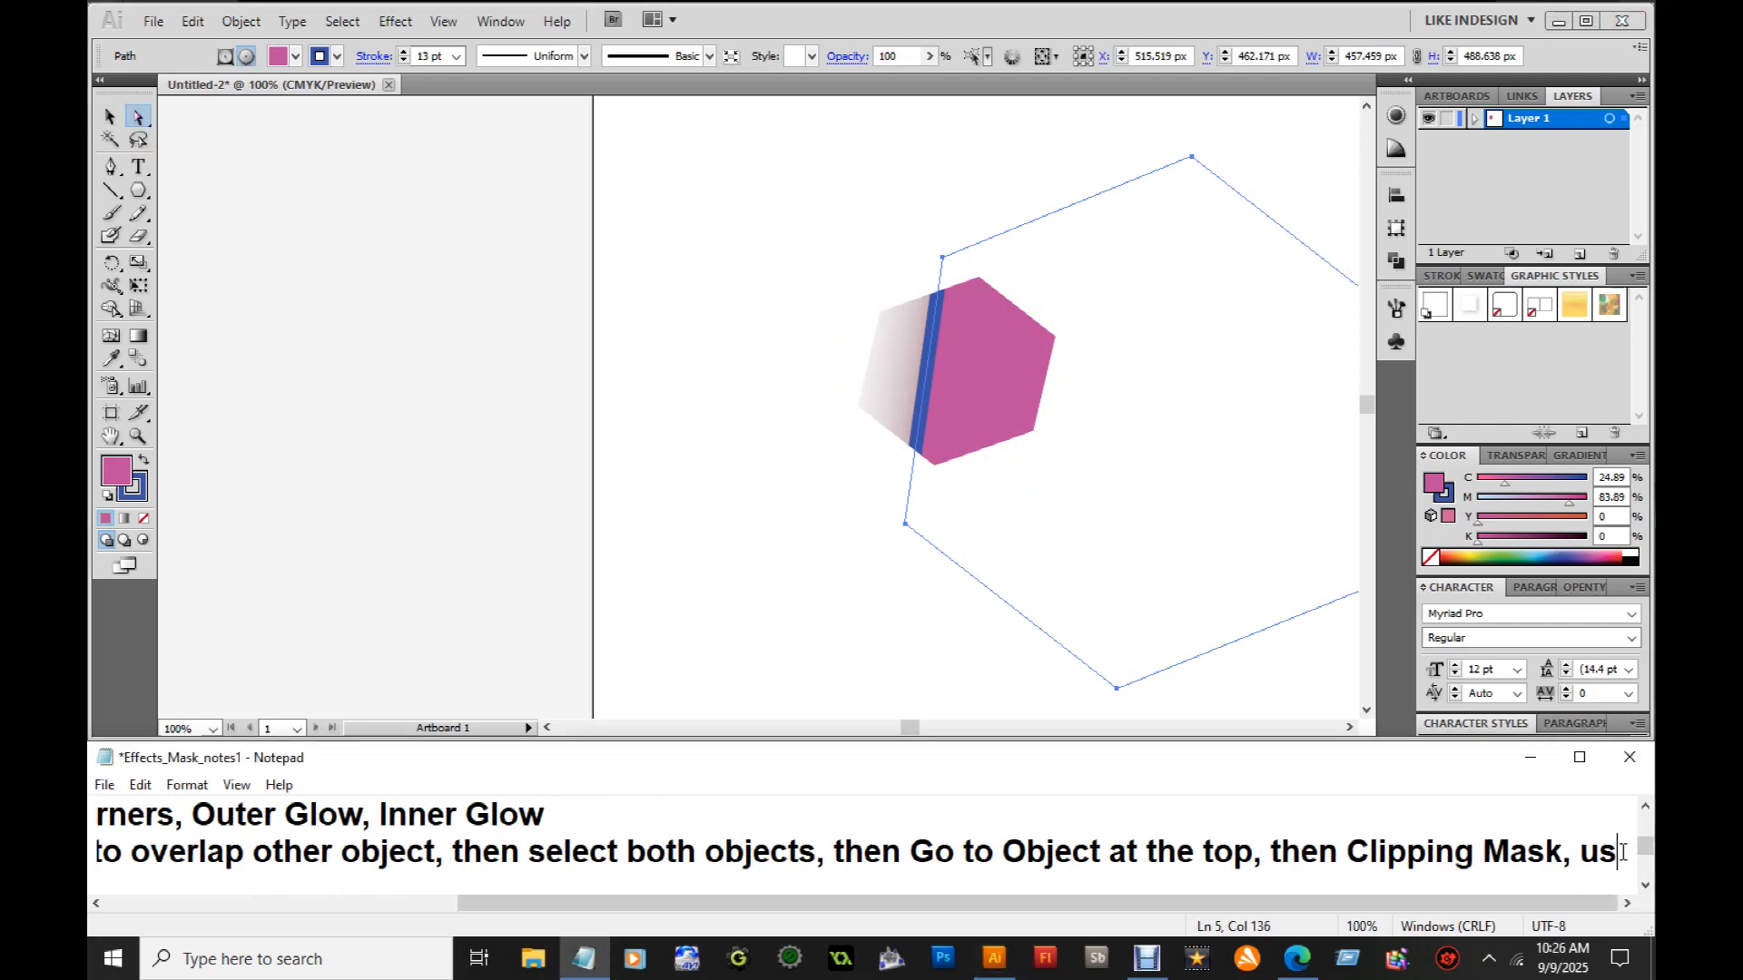
type("e the Direc")
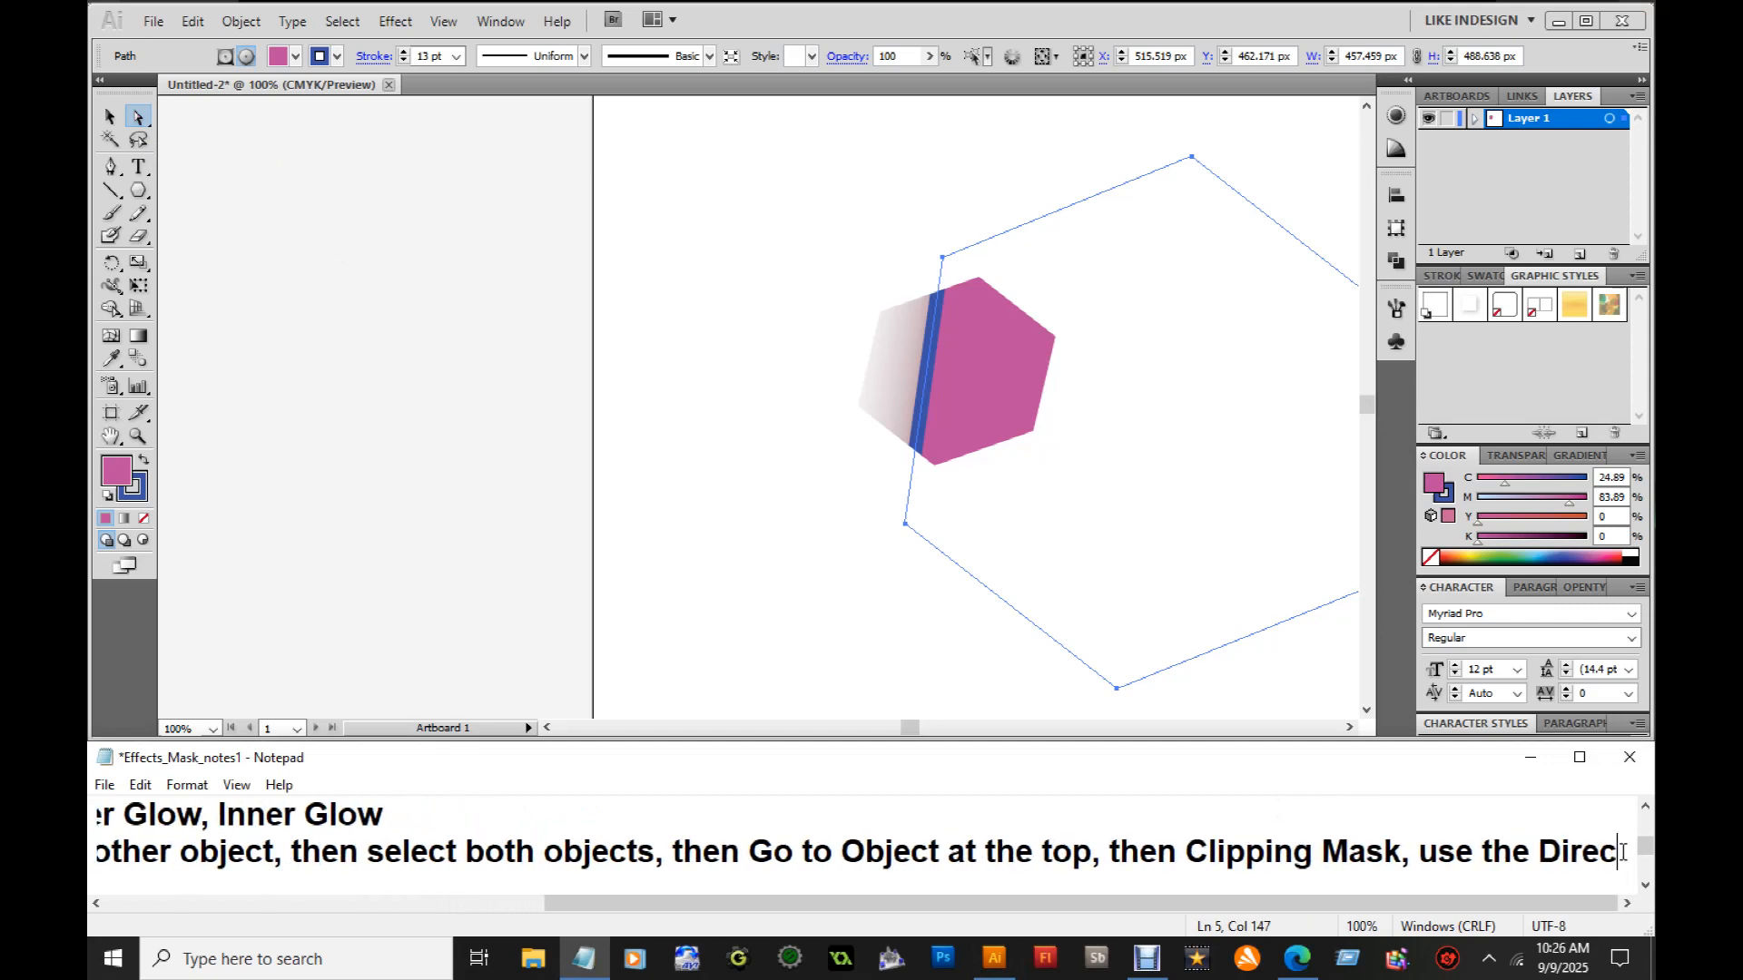
type("t Select ")
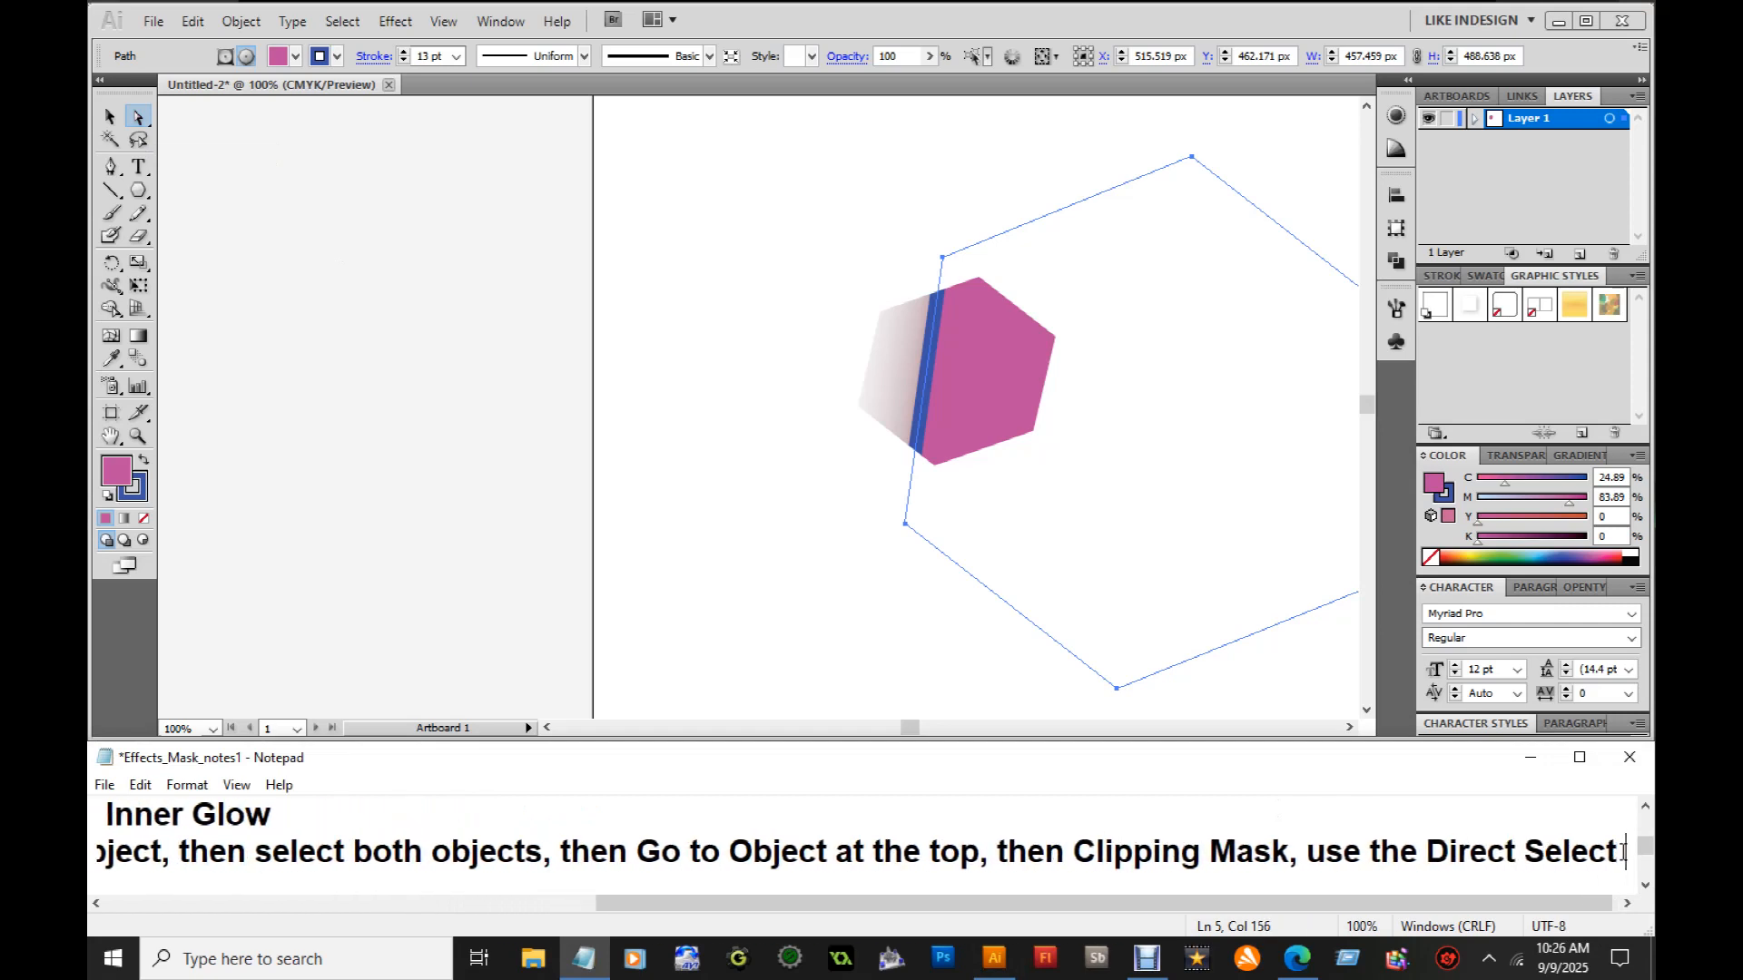
type("Tool to")
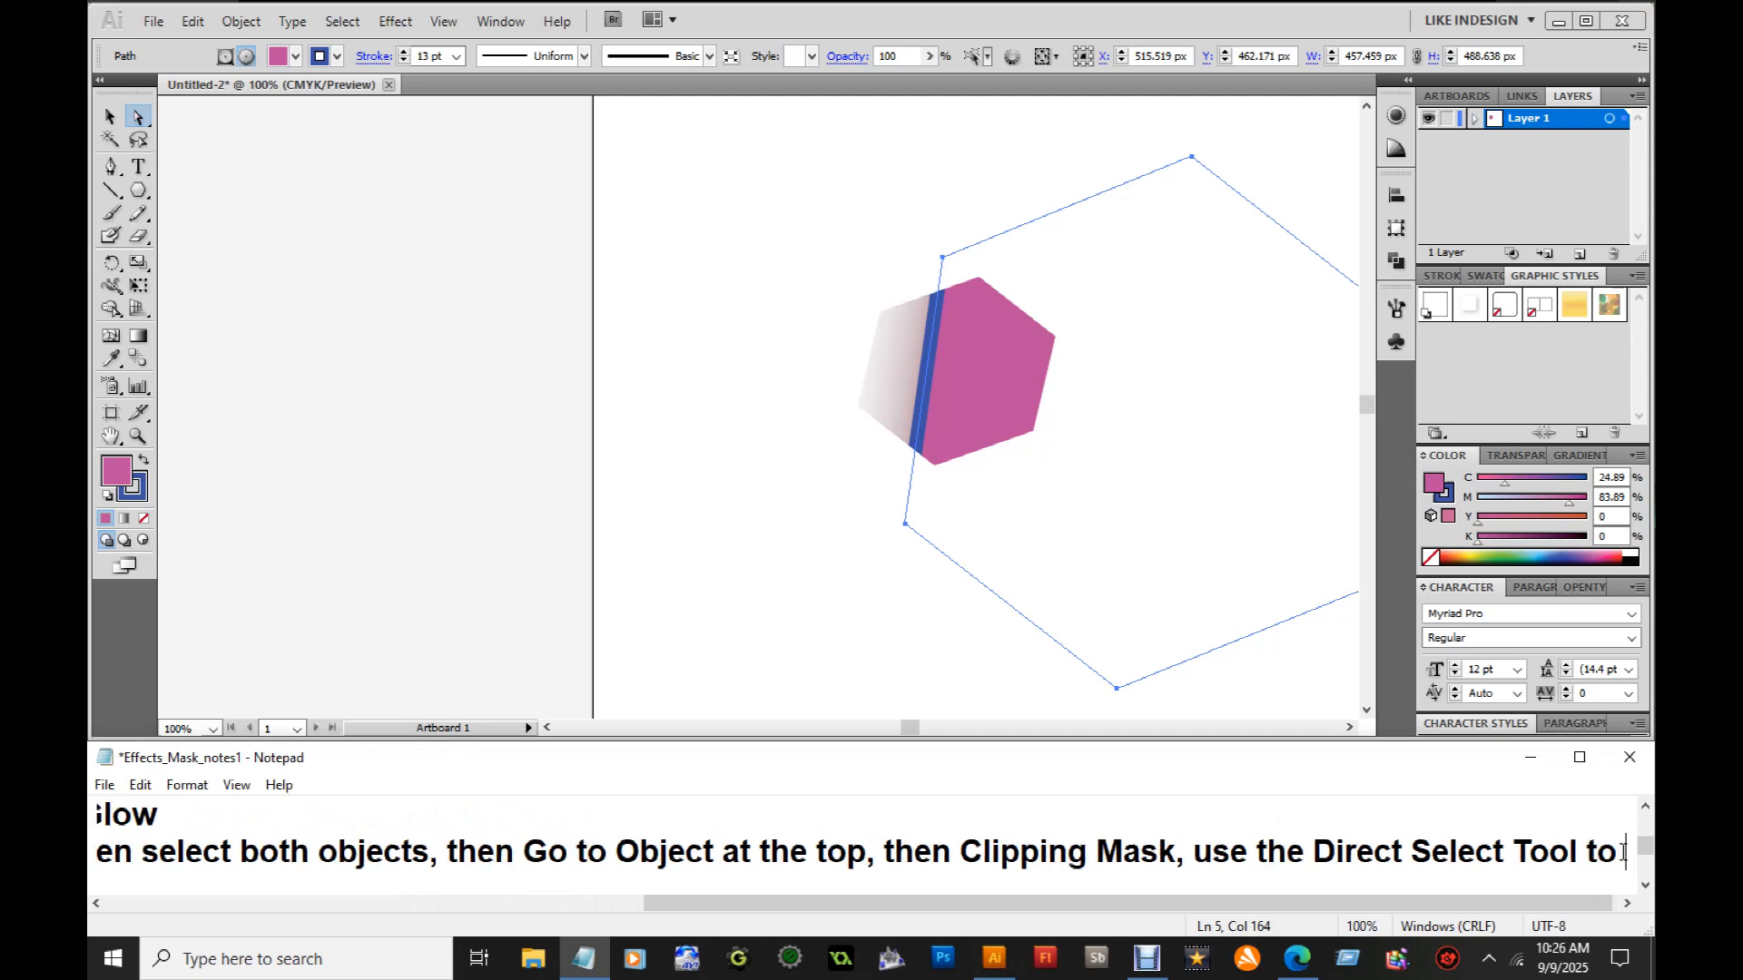
type(" drag")
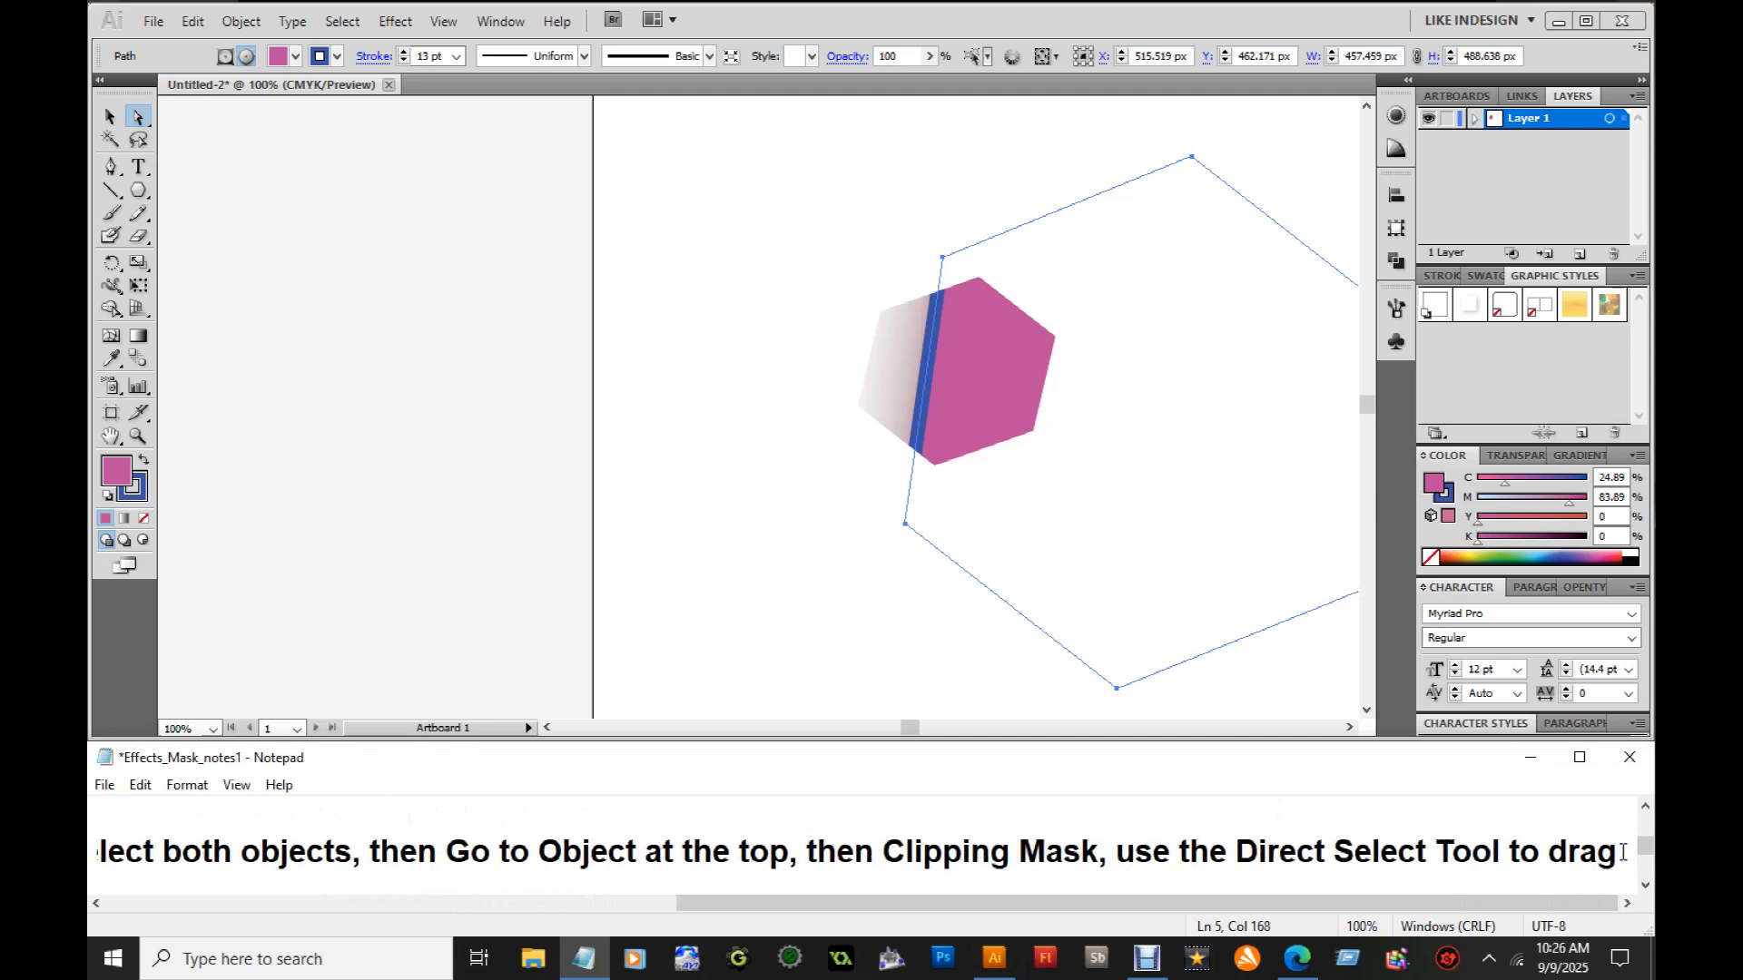
type(" object")
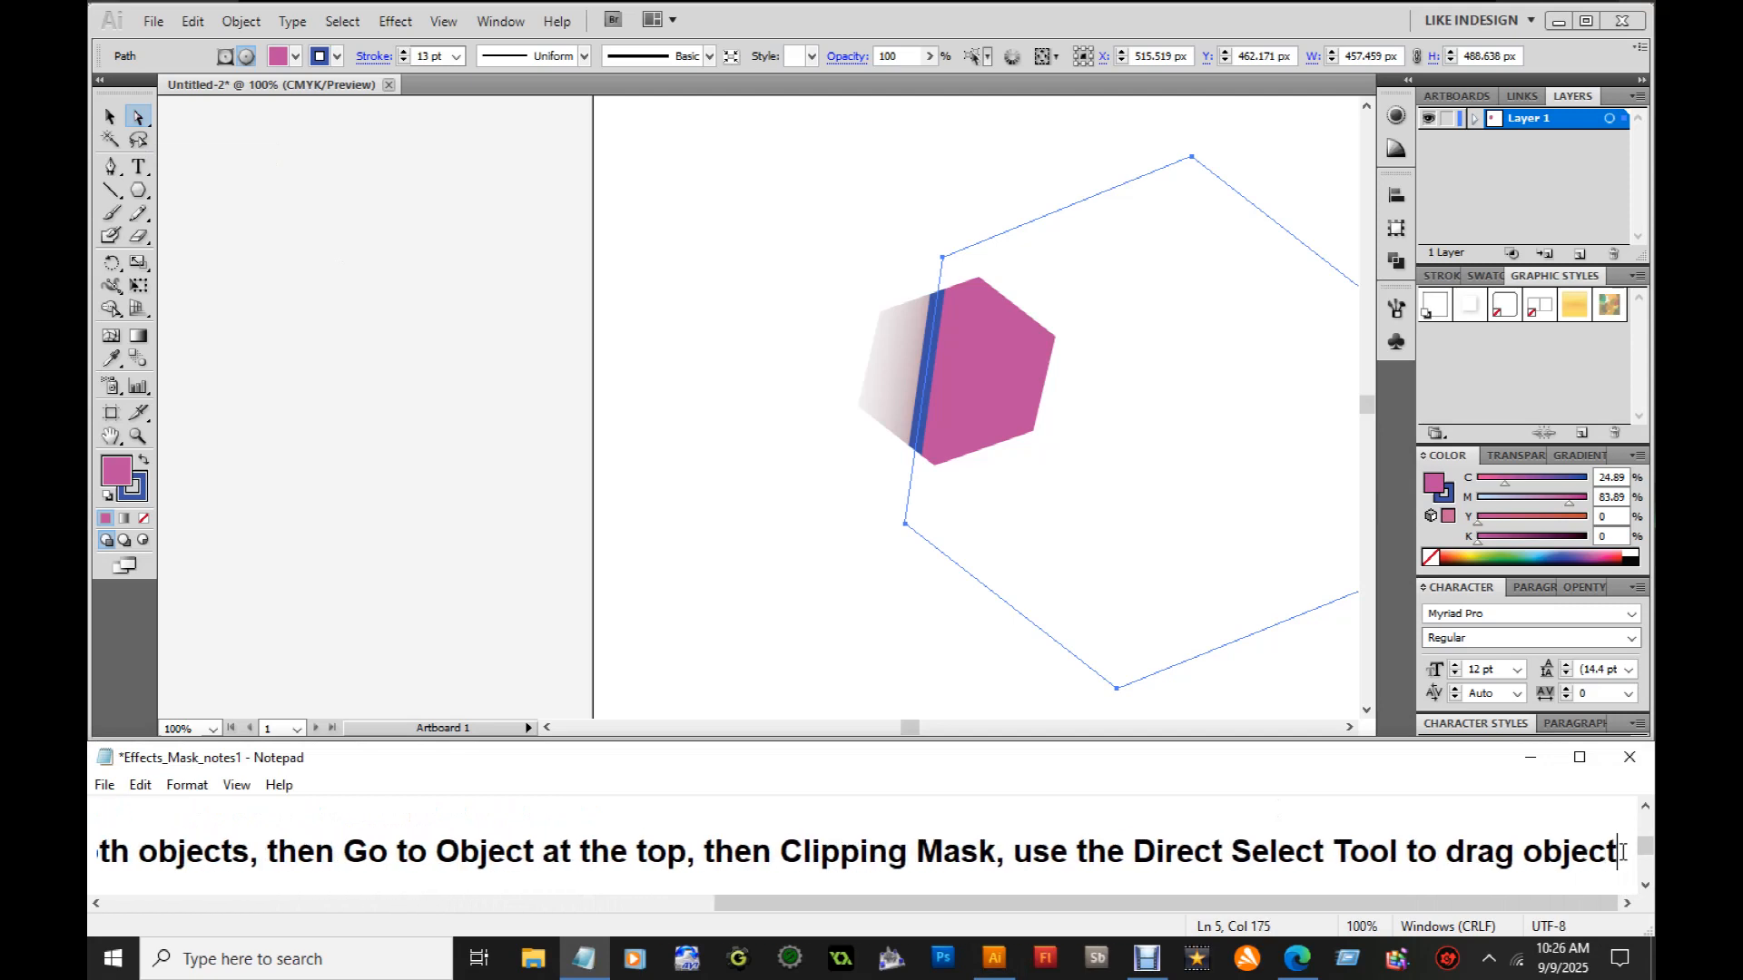
type(" to th")
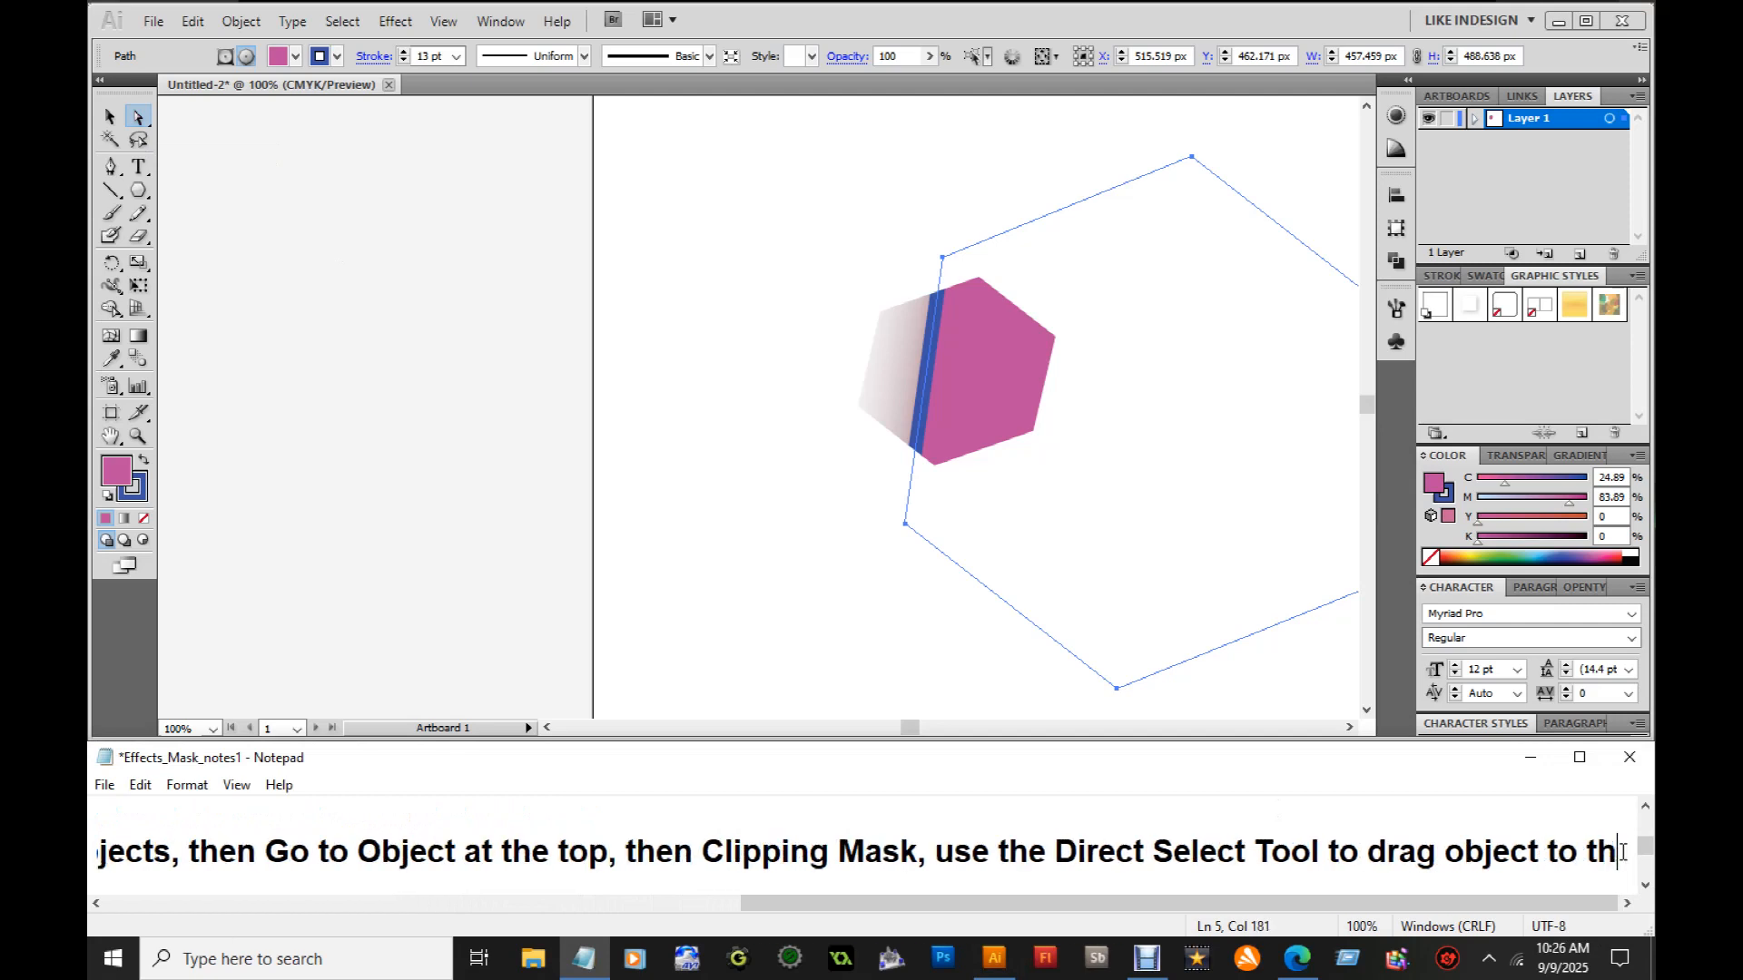
type("e side to s")
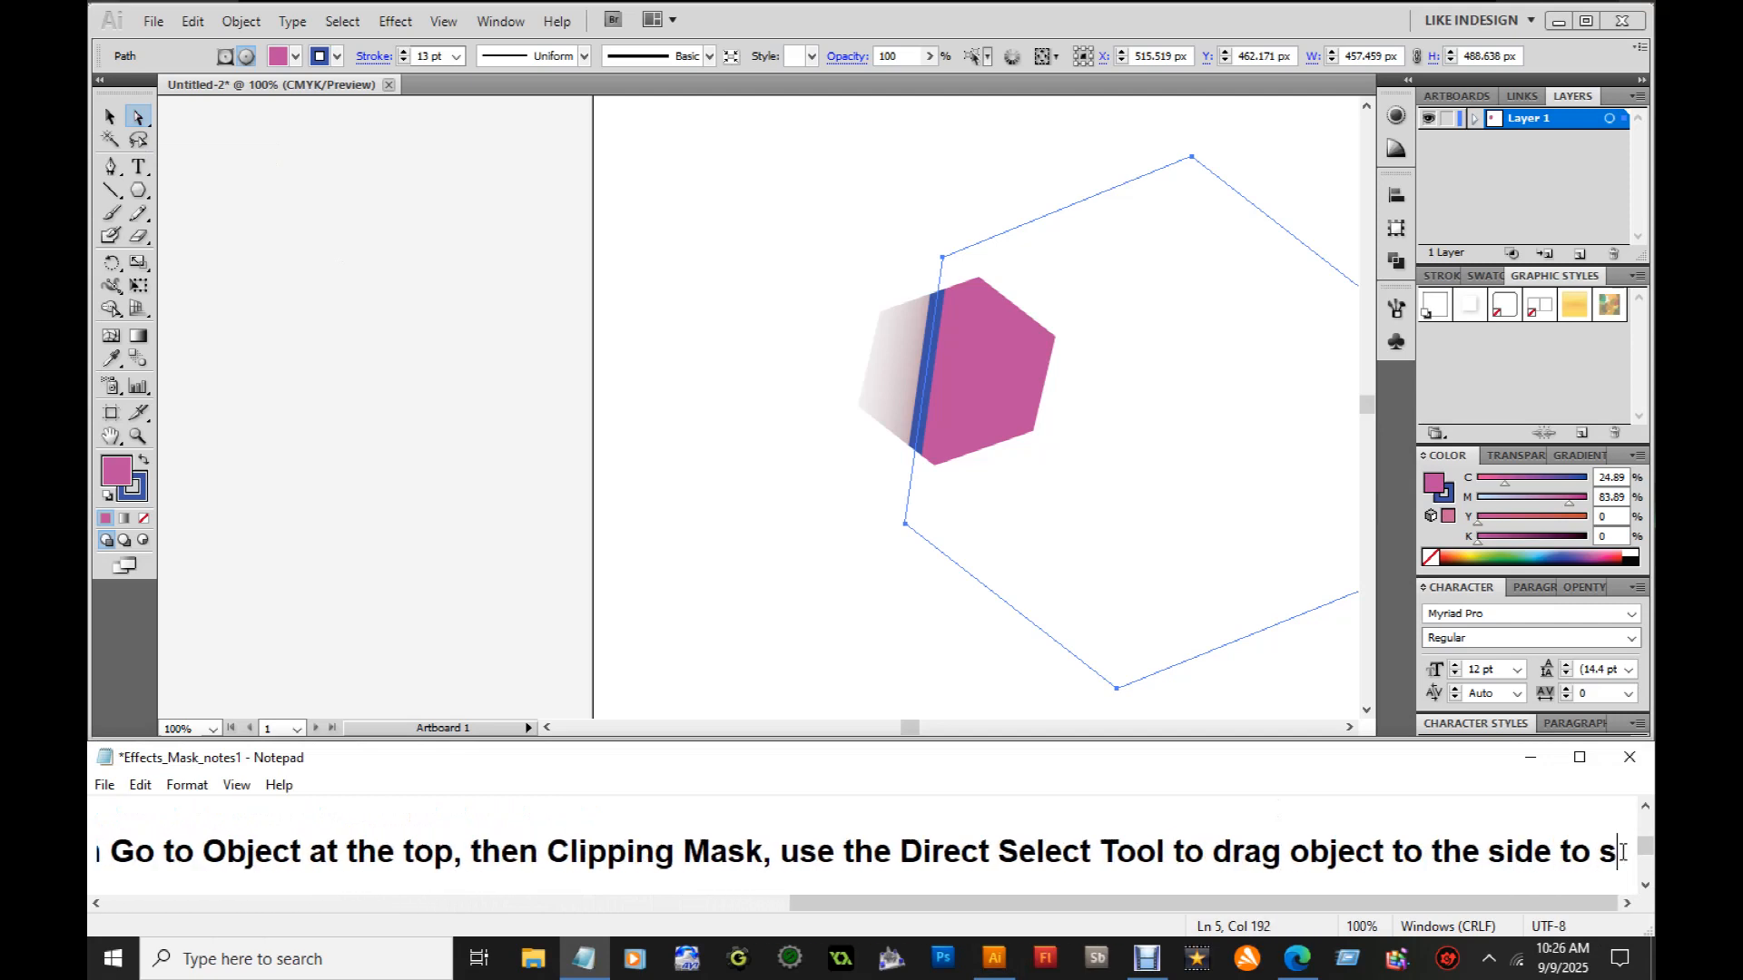
type("ee more o")
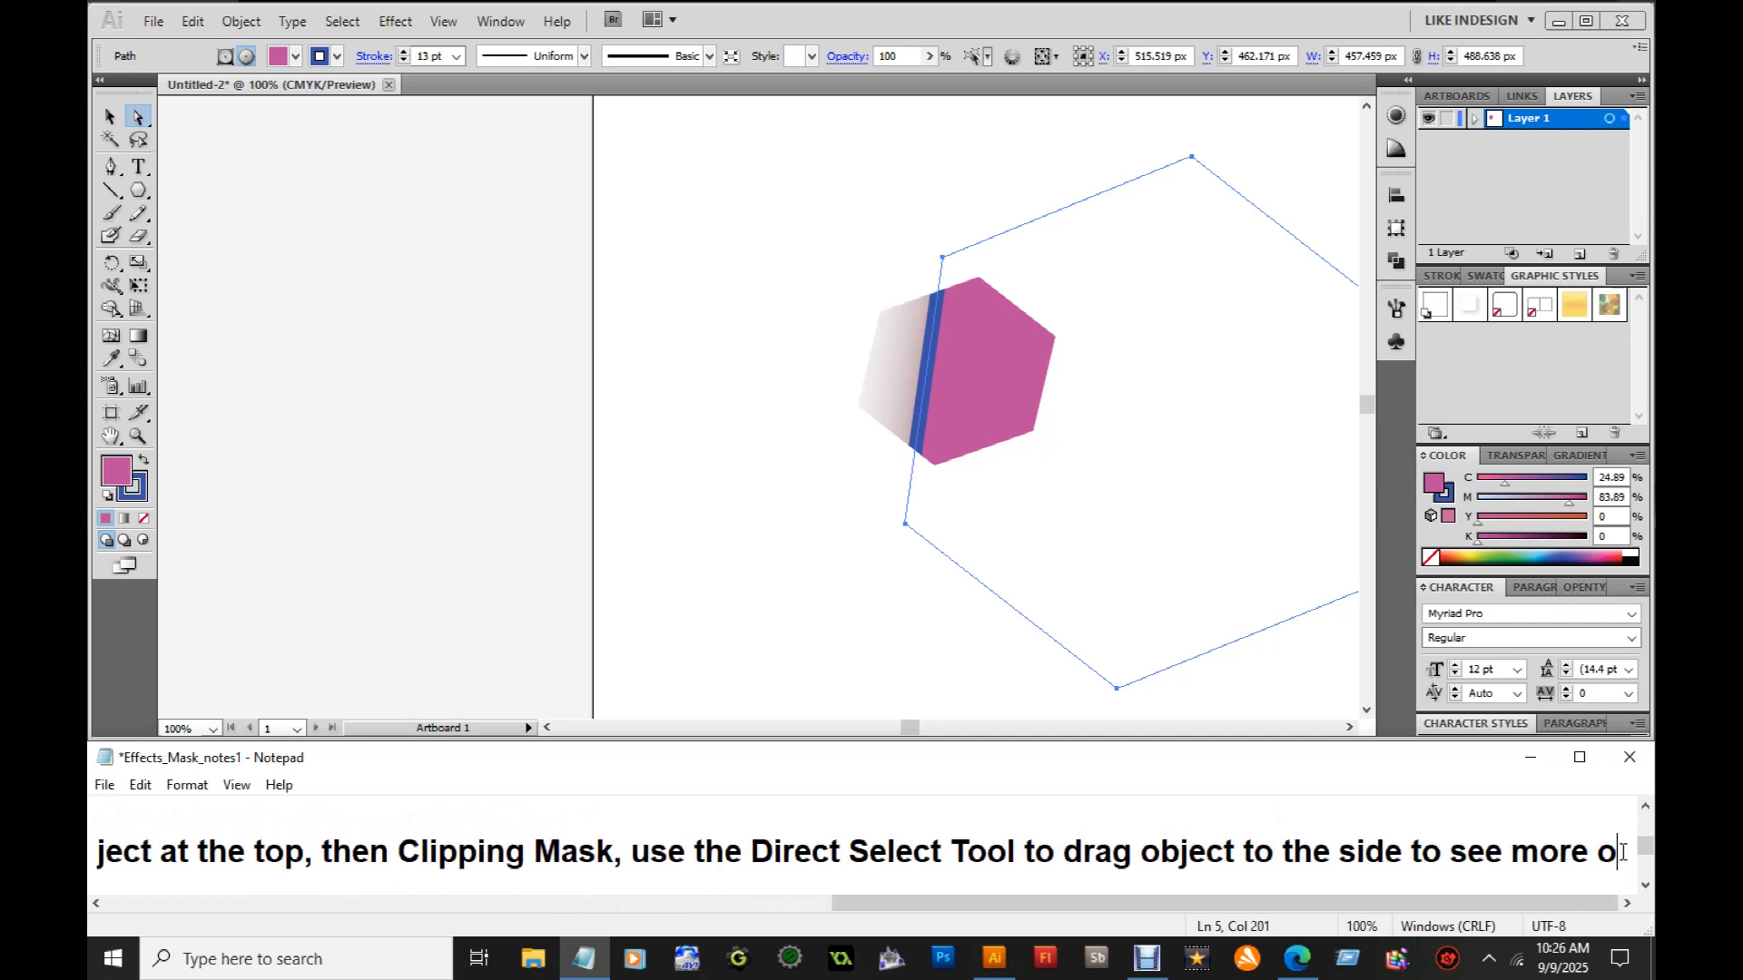
type("f object")
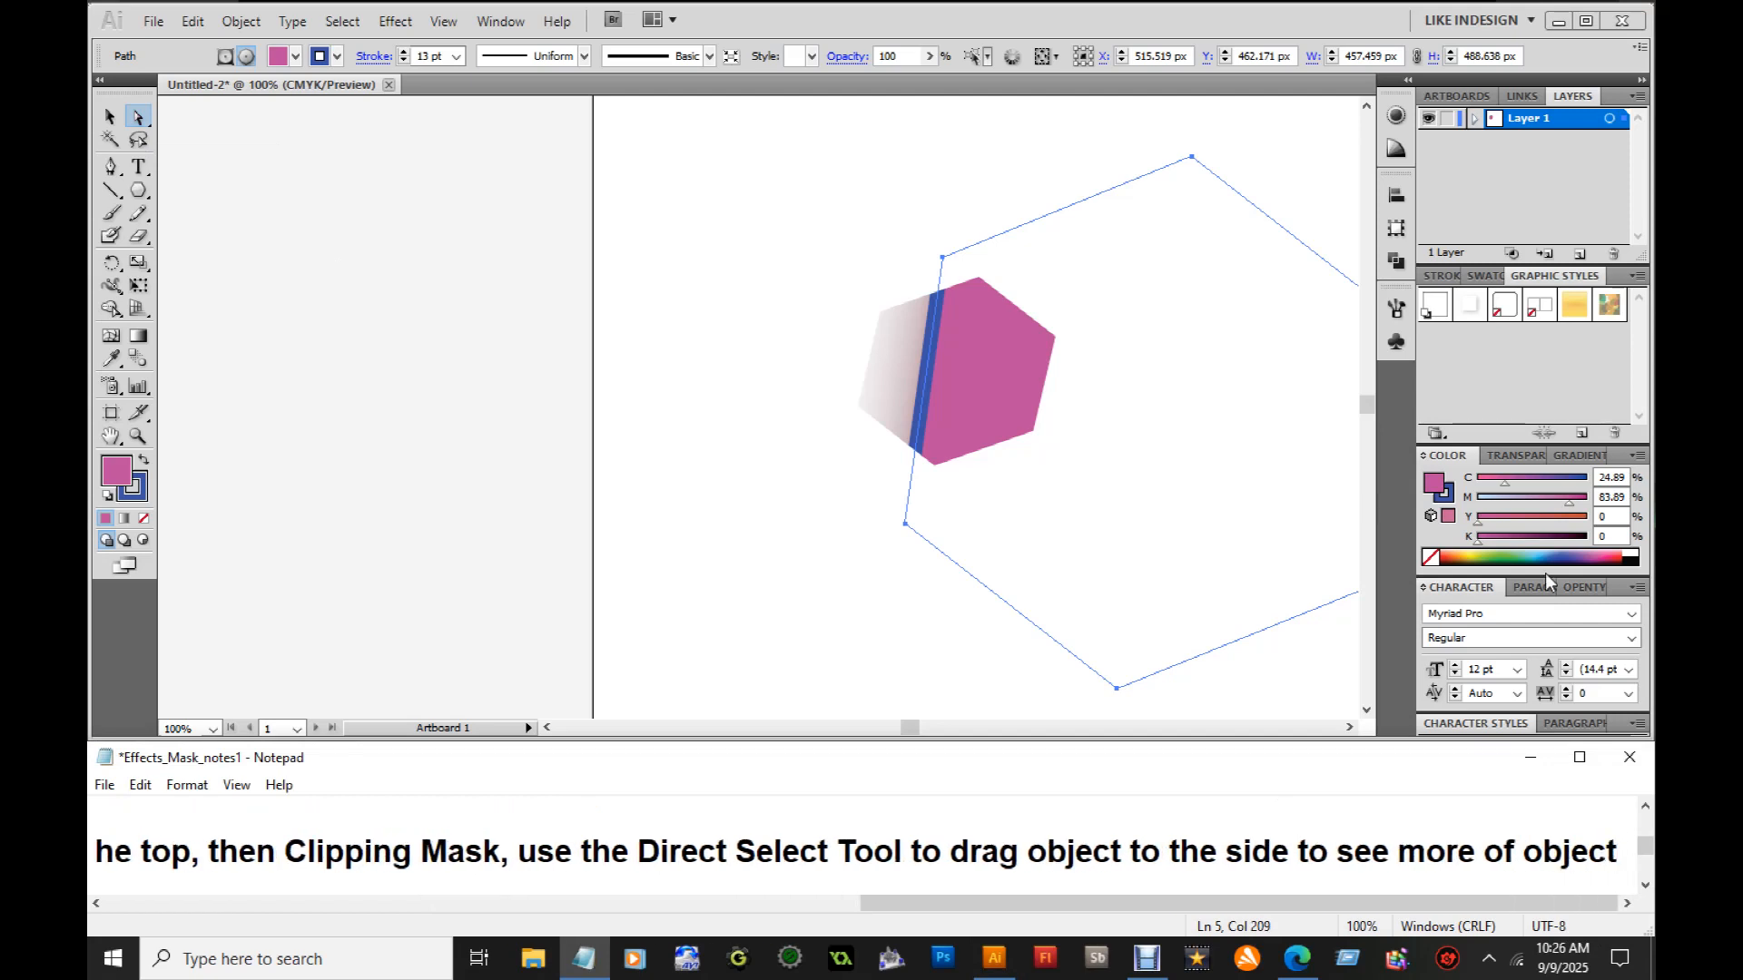
Move the large hexagon down and slightly left inside the mask in Illustrator, and append ", within the other object" to note 5 in Notepad
left_click_drag(1100, 282, 1145, 325)
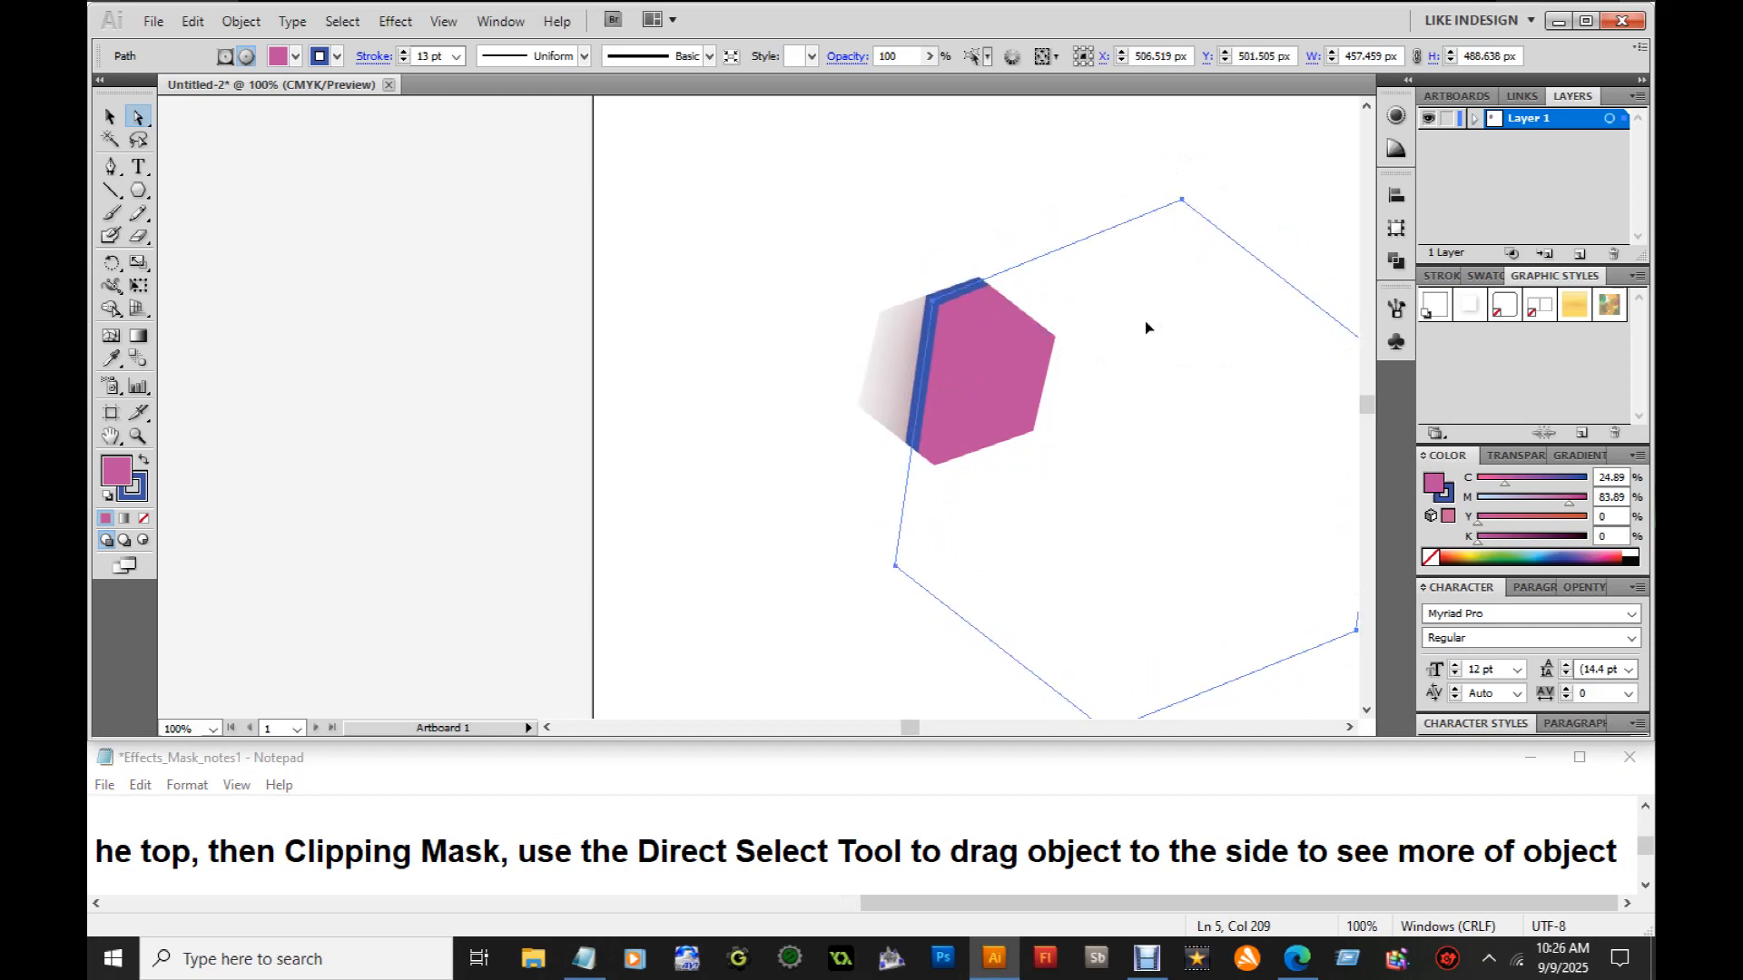
left_click(1618, 853)
type(", within the ")
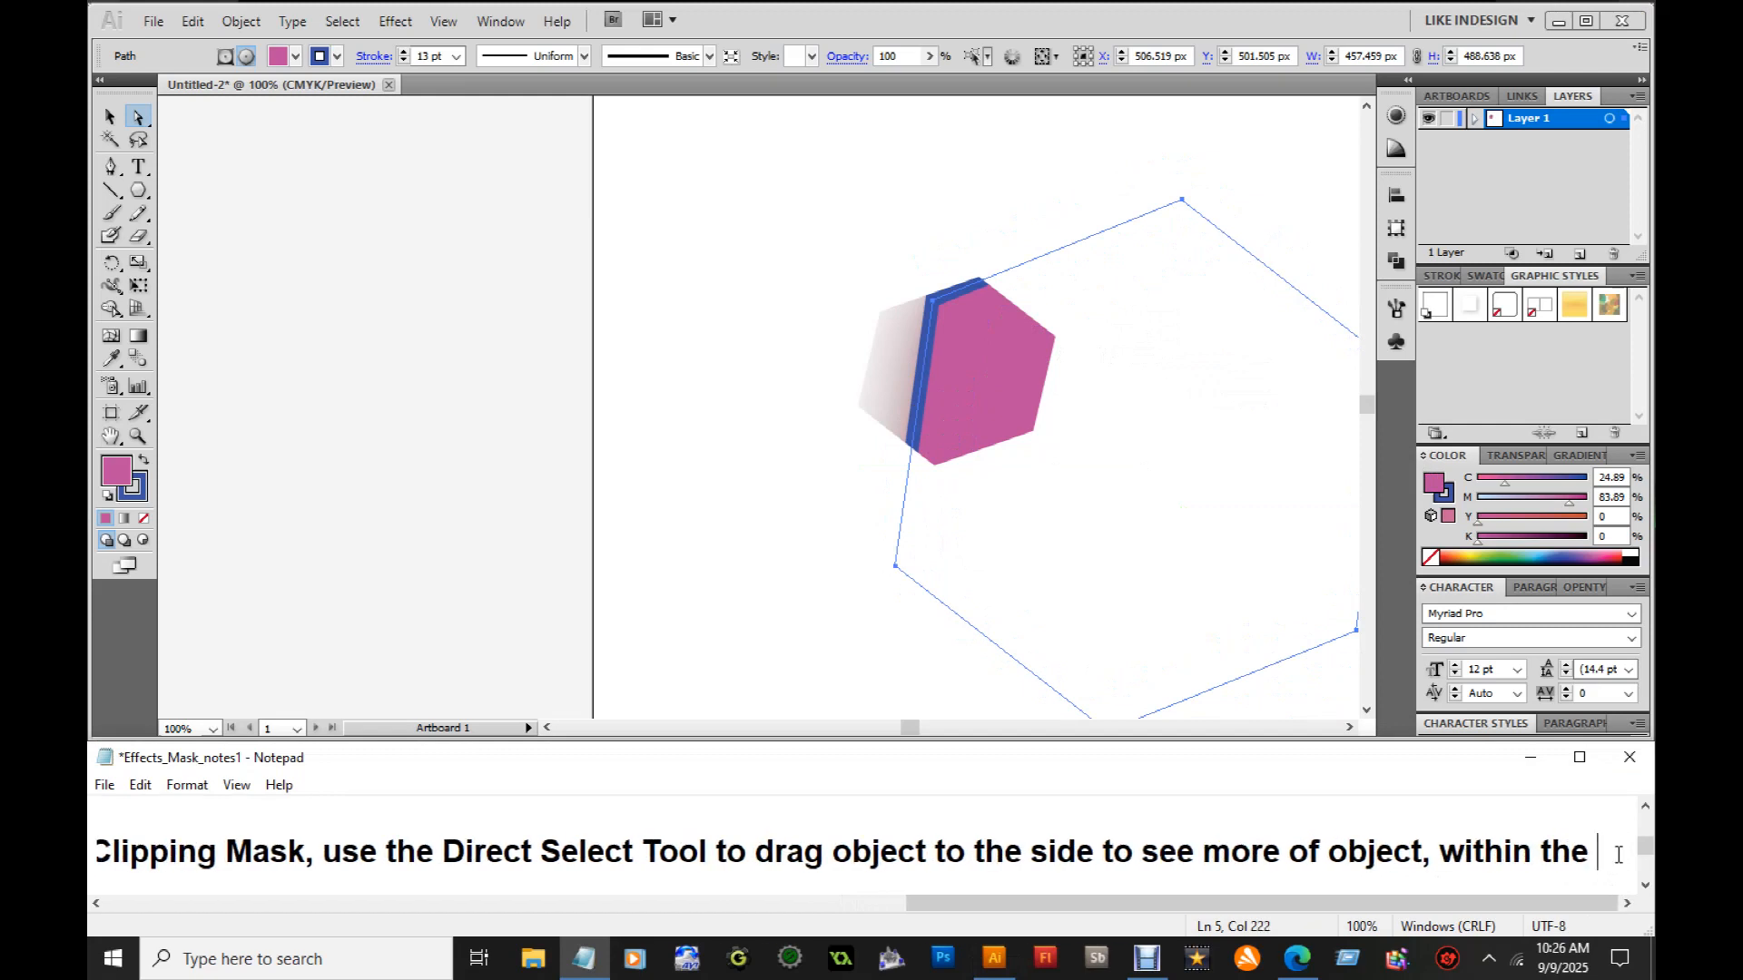
type("other")
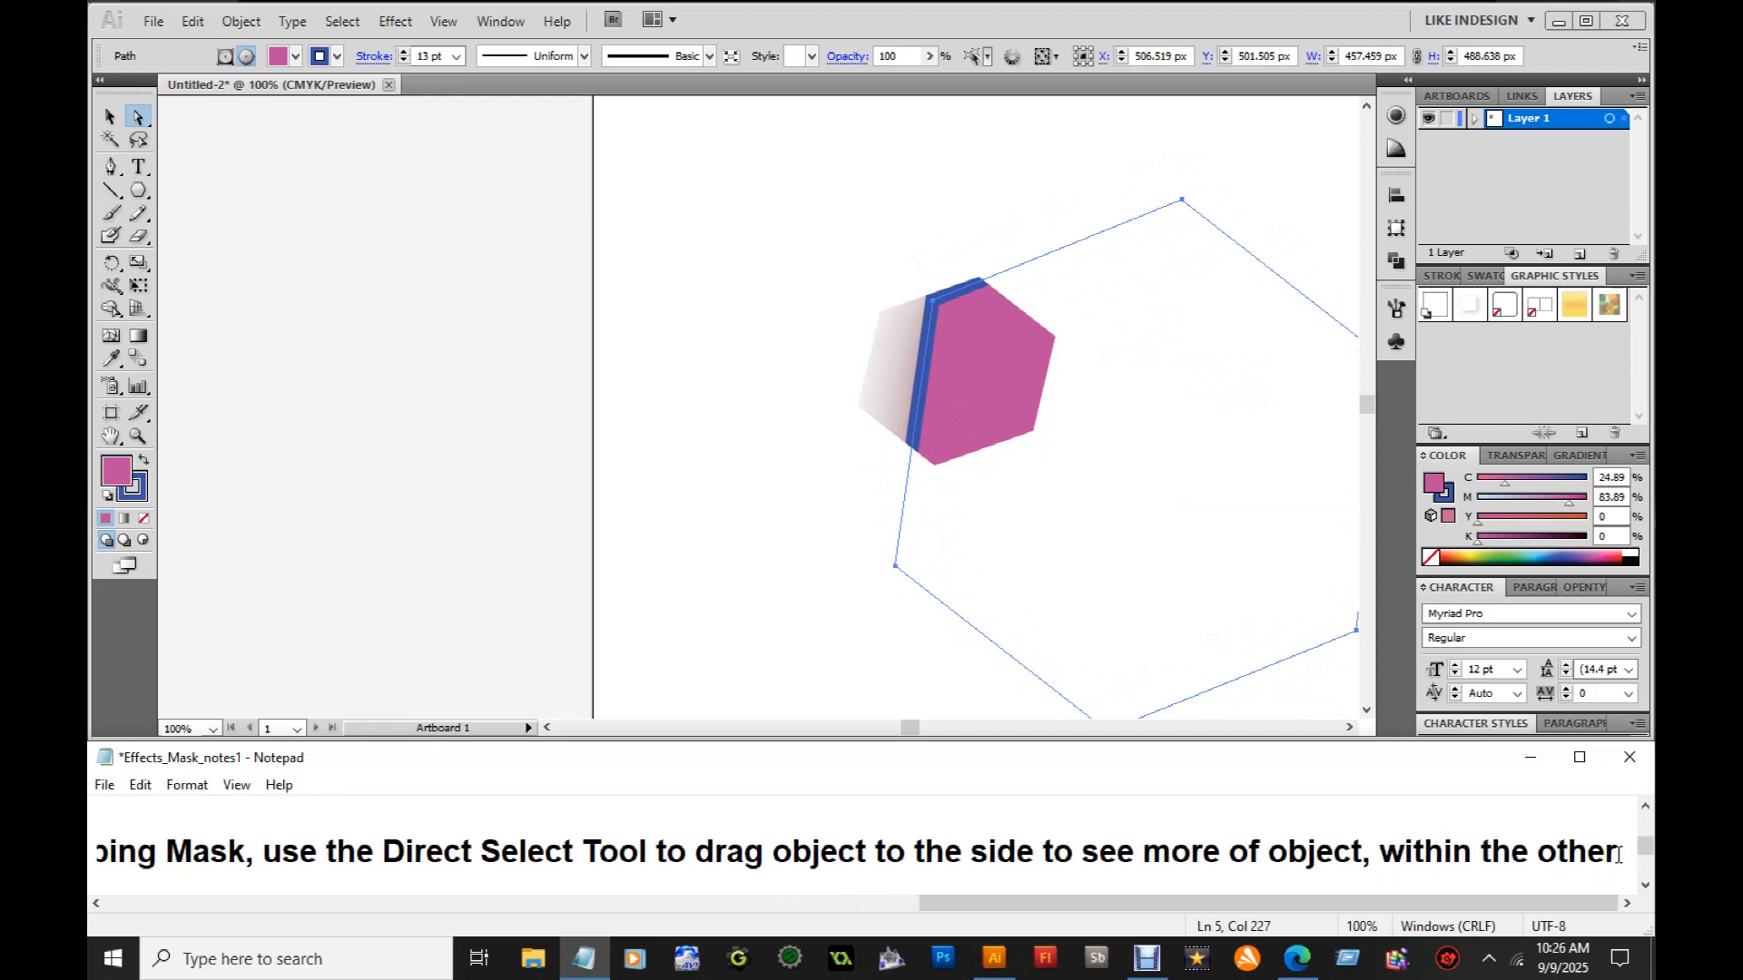
type(" object")
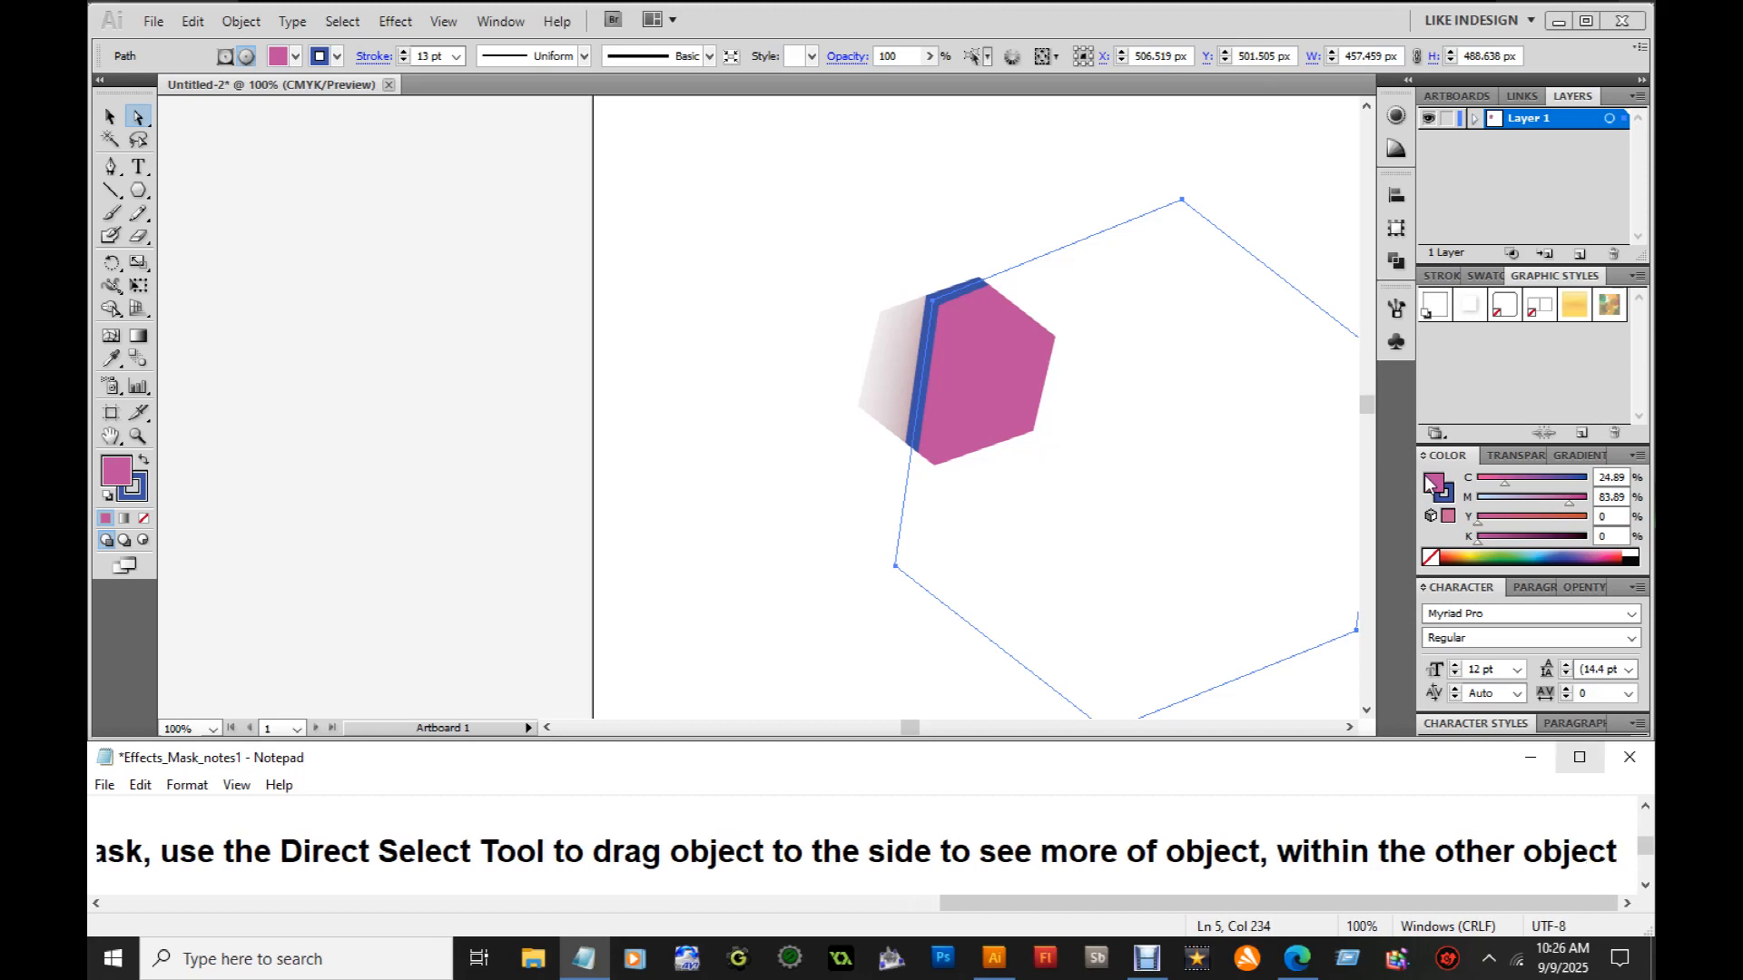
Move the large hexagon in Illustrator to about X 490.5 px, Y 561 px inside the mask and leave the clipped group deselected
left_click_drag(1125, 532, 1126, 590)
left_click(110, 116)
left_click(998, 309)
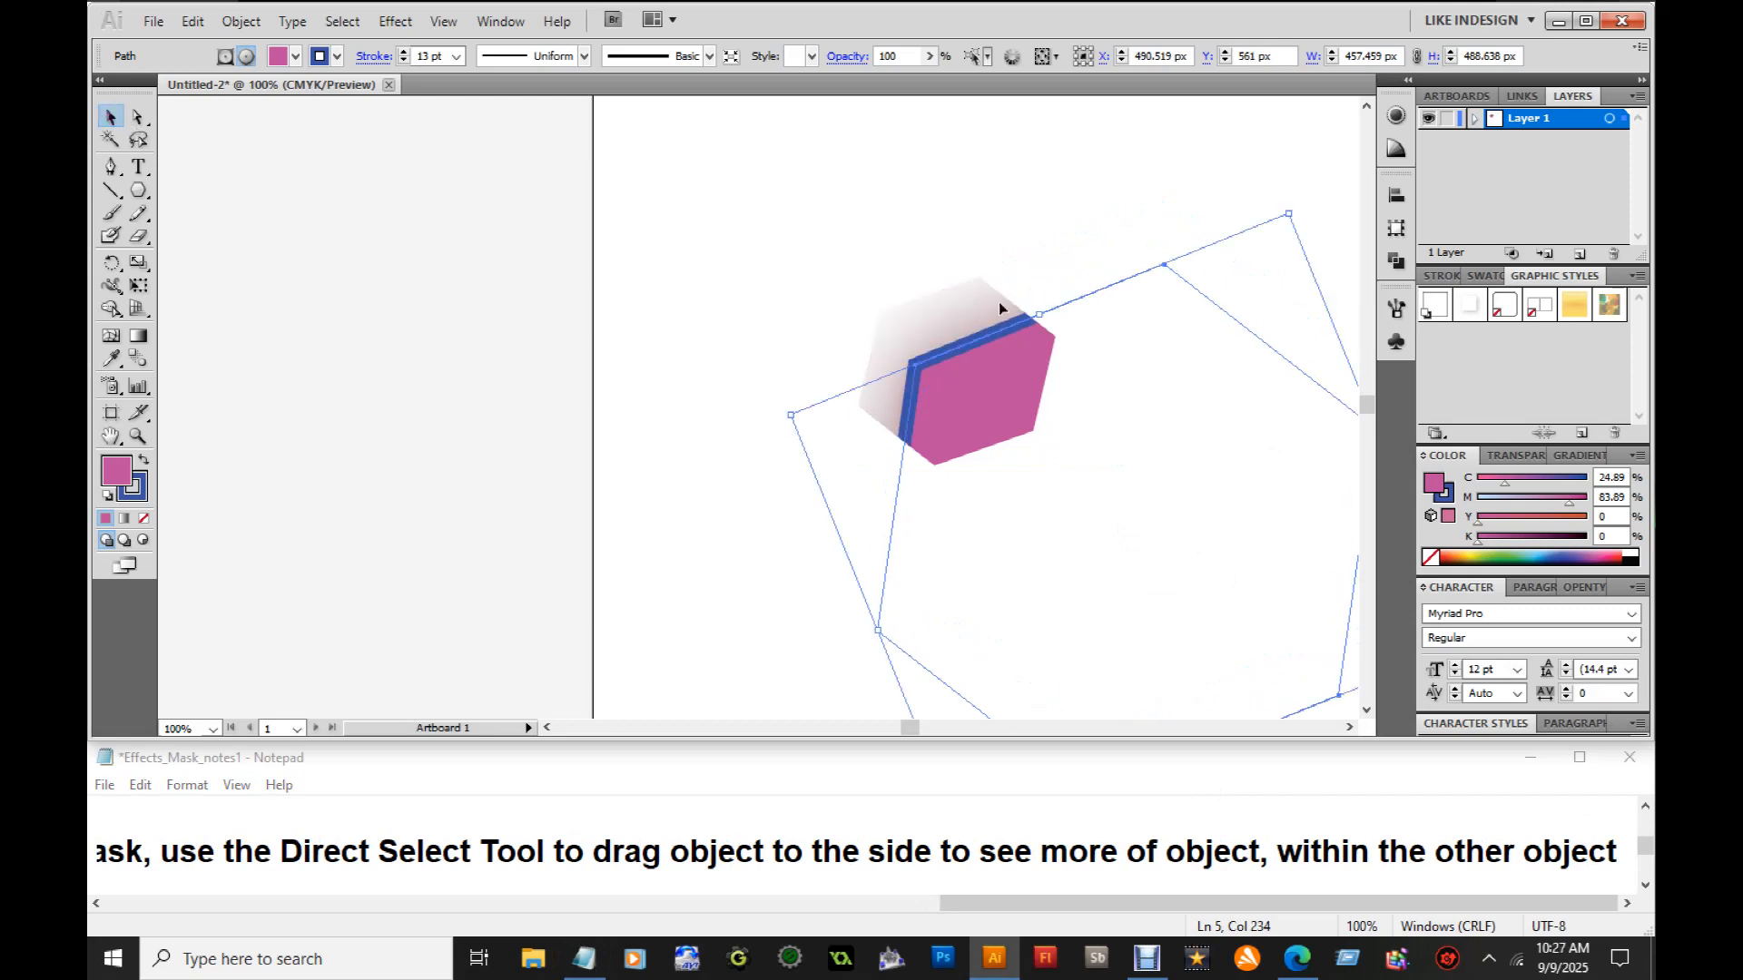
left_click(764, 409)
left_click(904, 341)
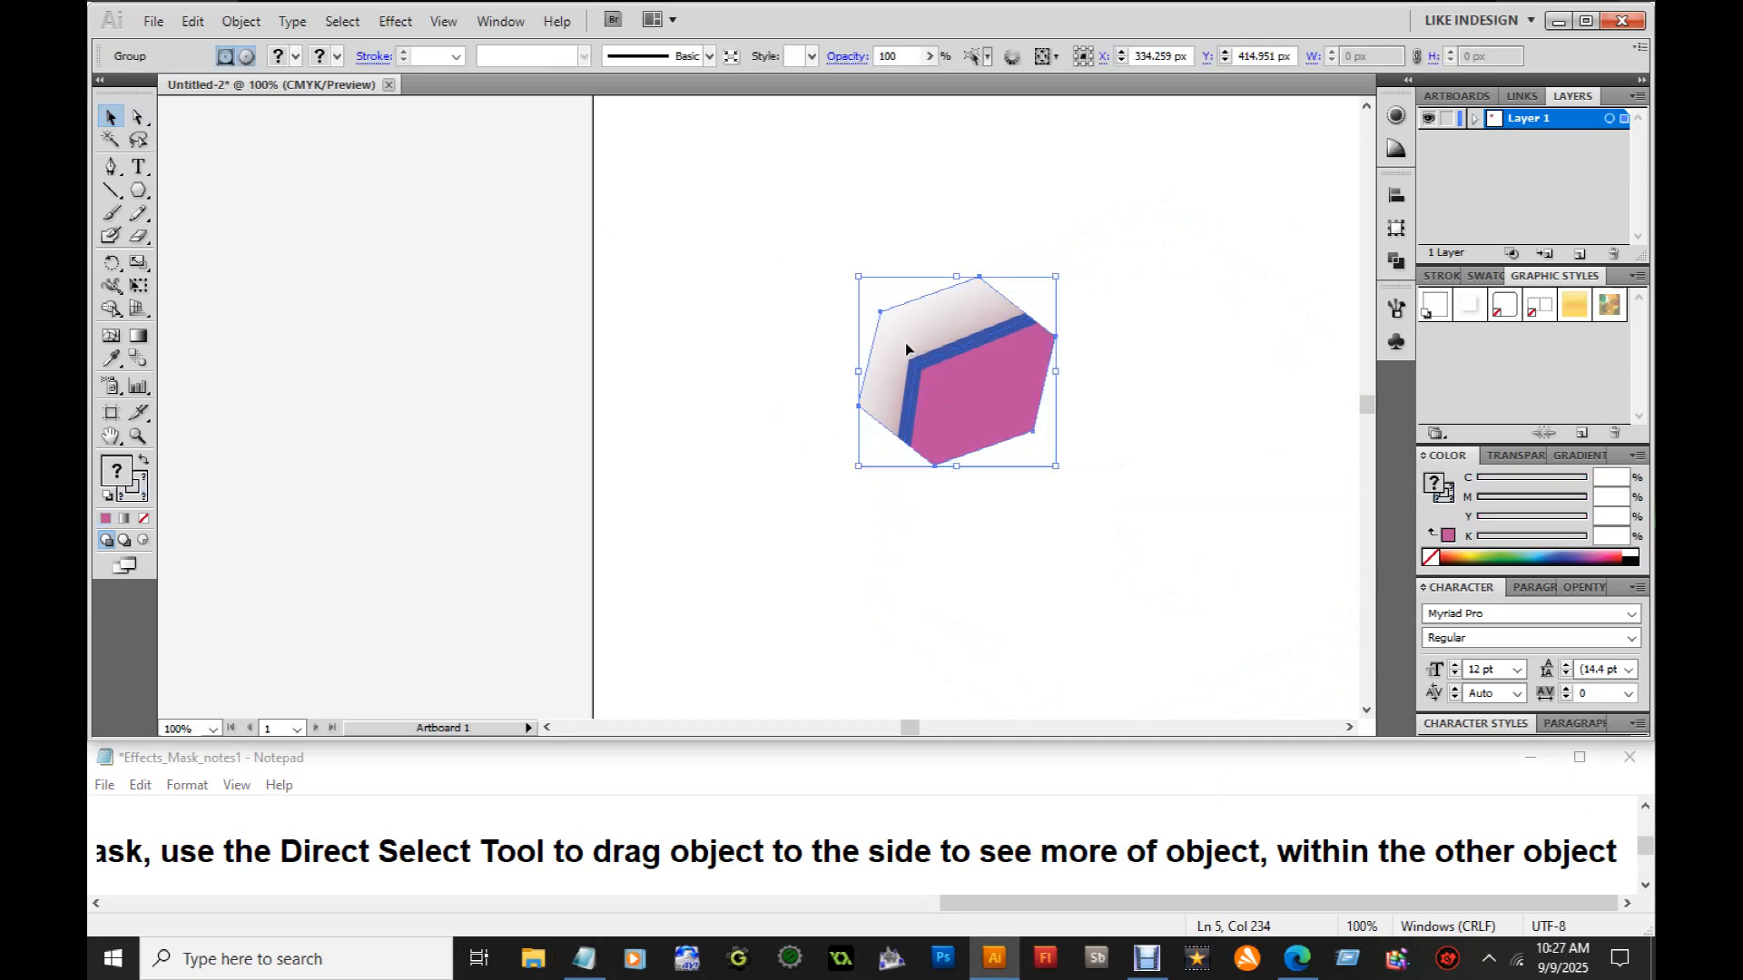
left_click(1161, 461)
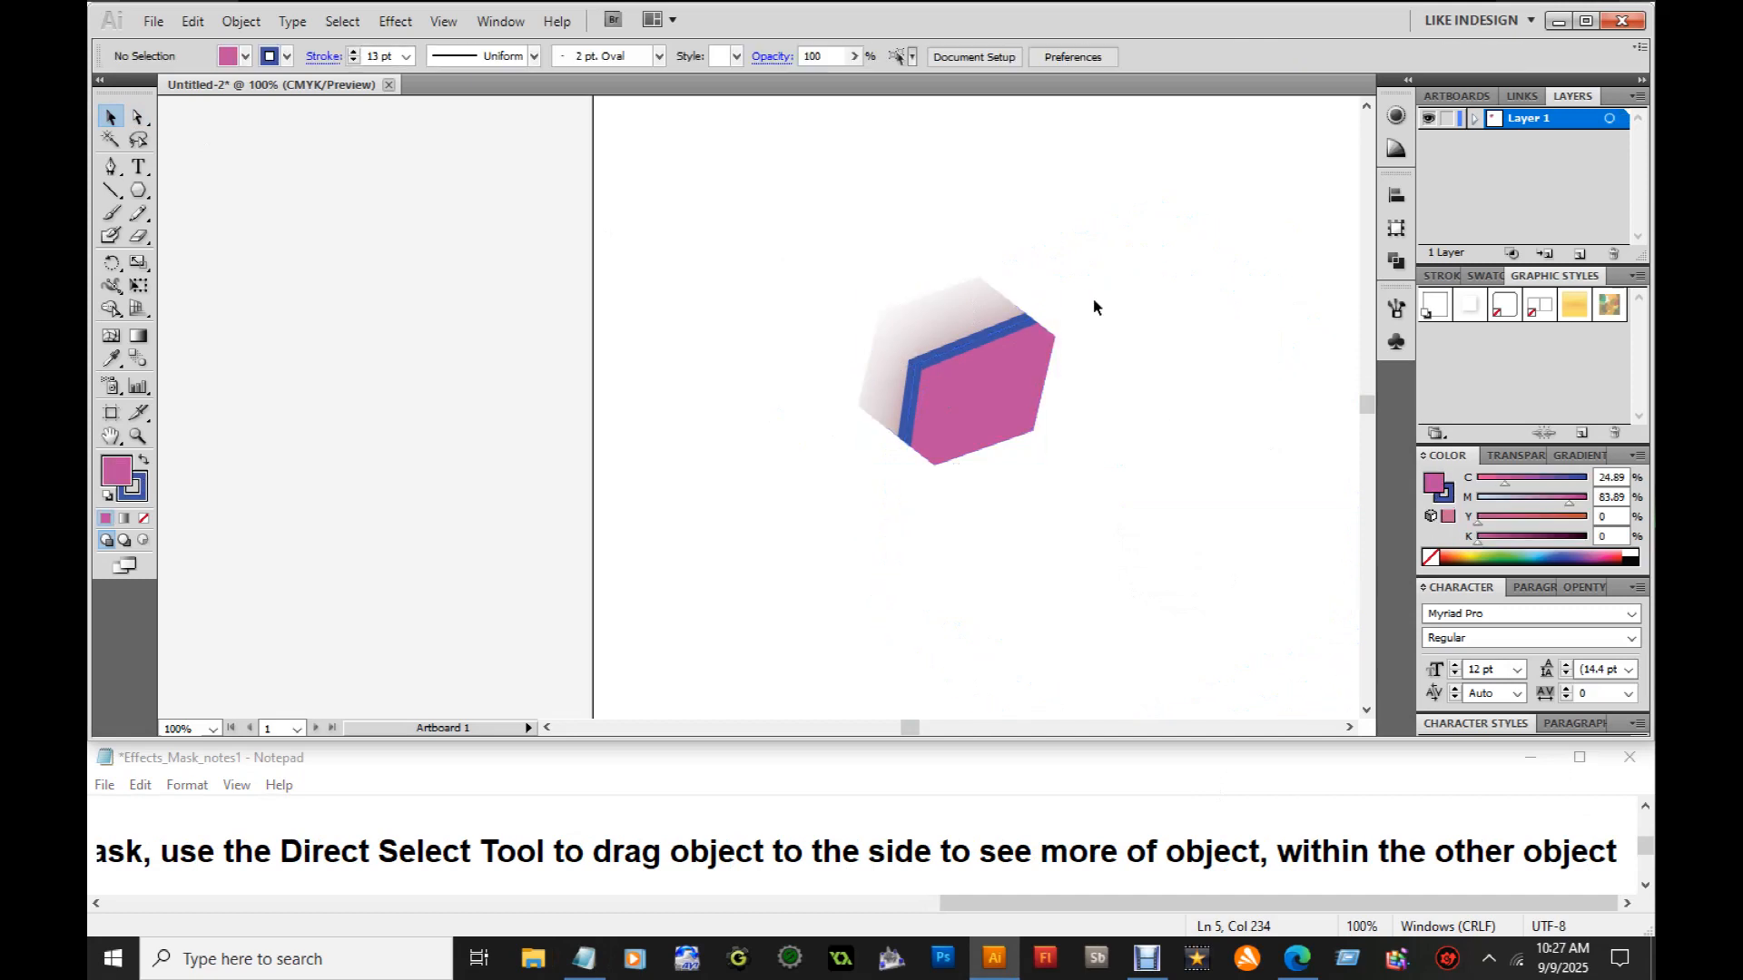
Select the large hexagon's path inside the clipping mask with the Direct Selection tool
left_click(138, 116)
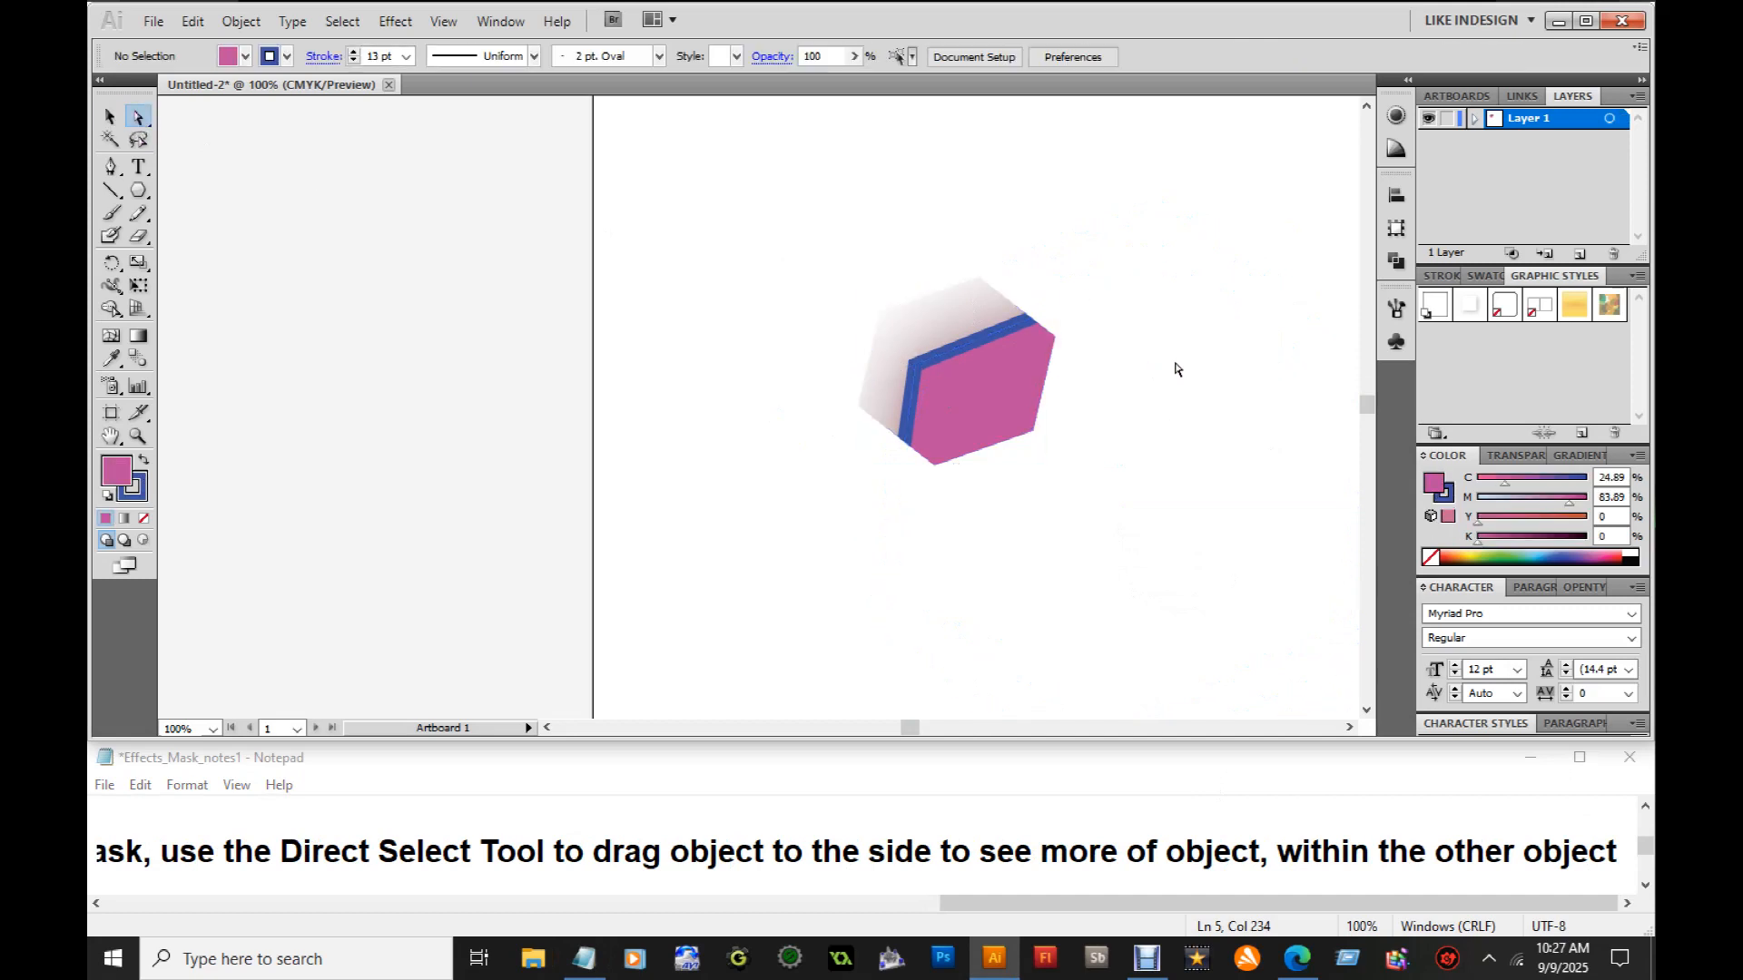
left_click(1048, 363)
left_click(1089, 303)
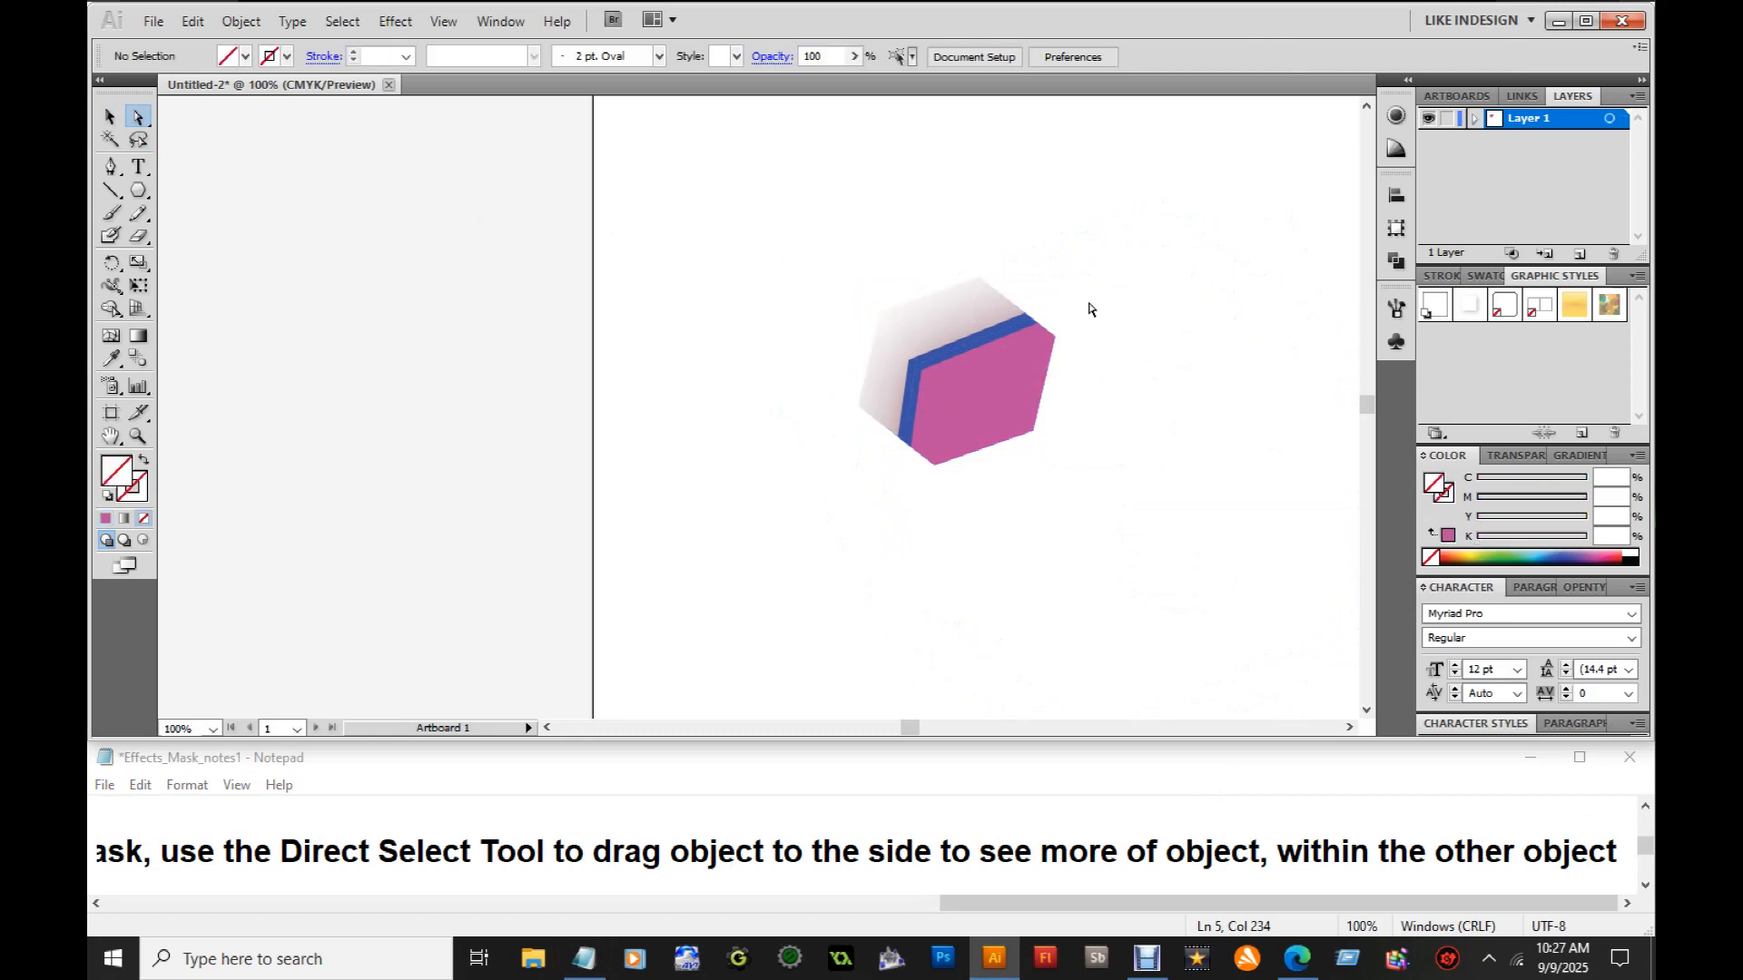
left_click(1008, 335)
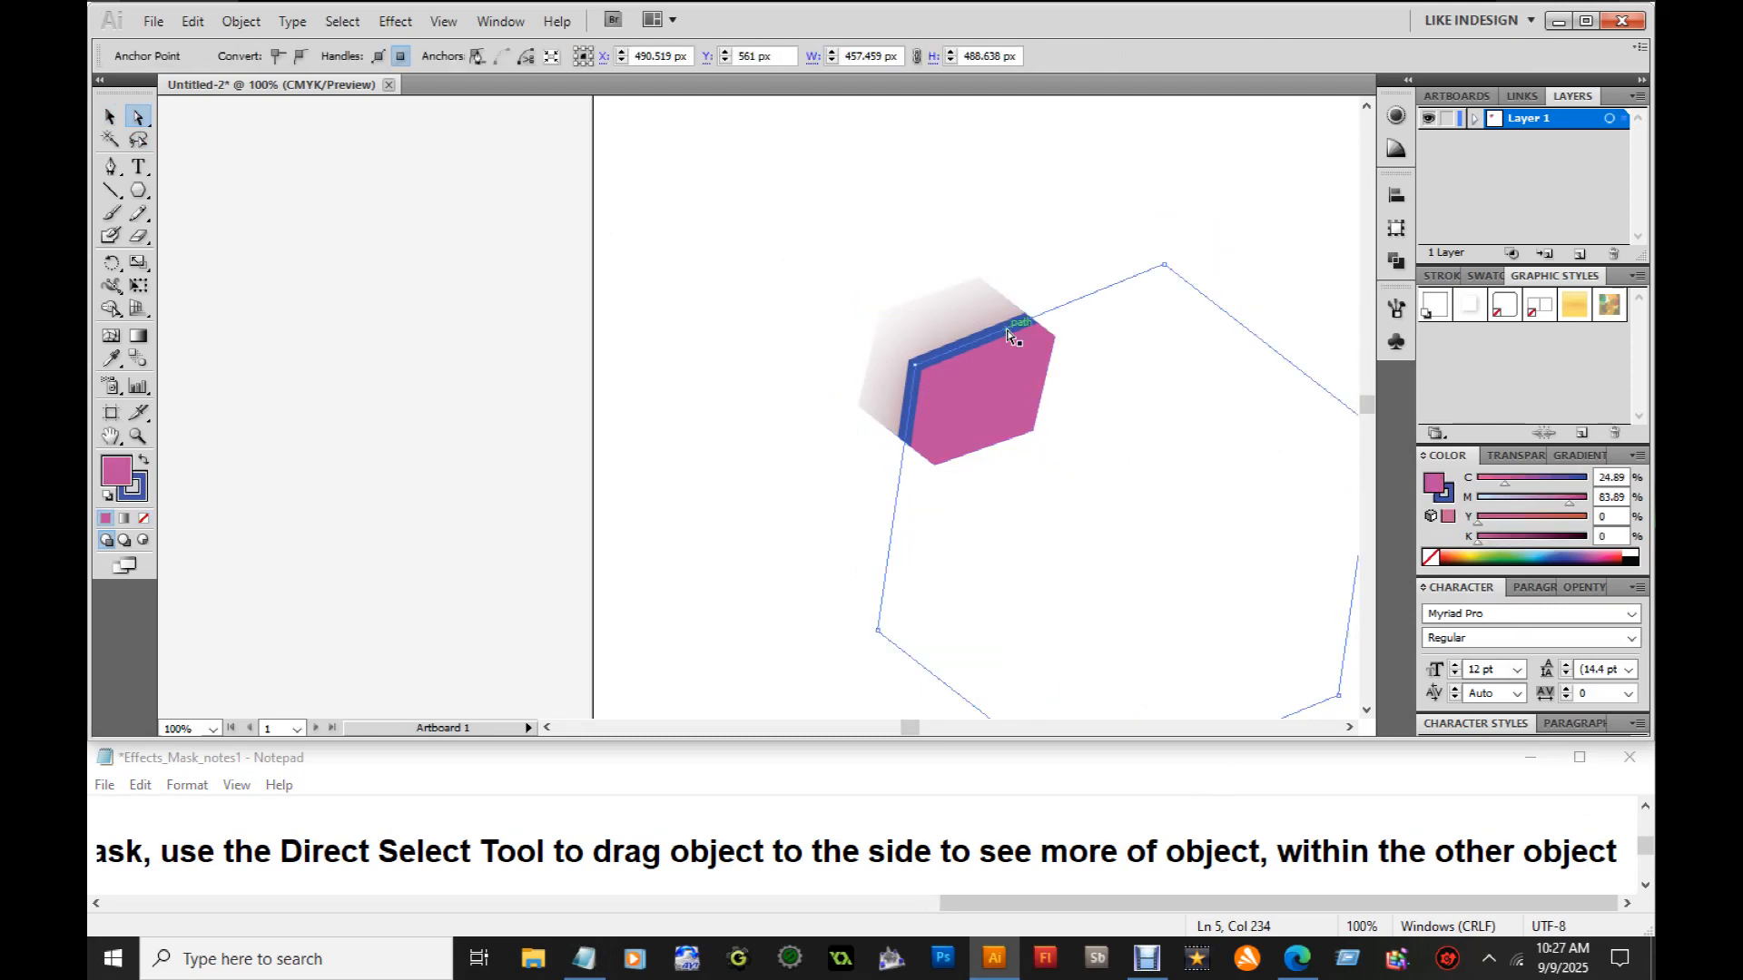